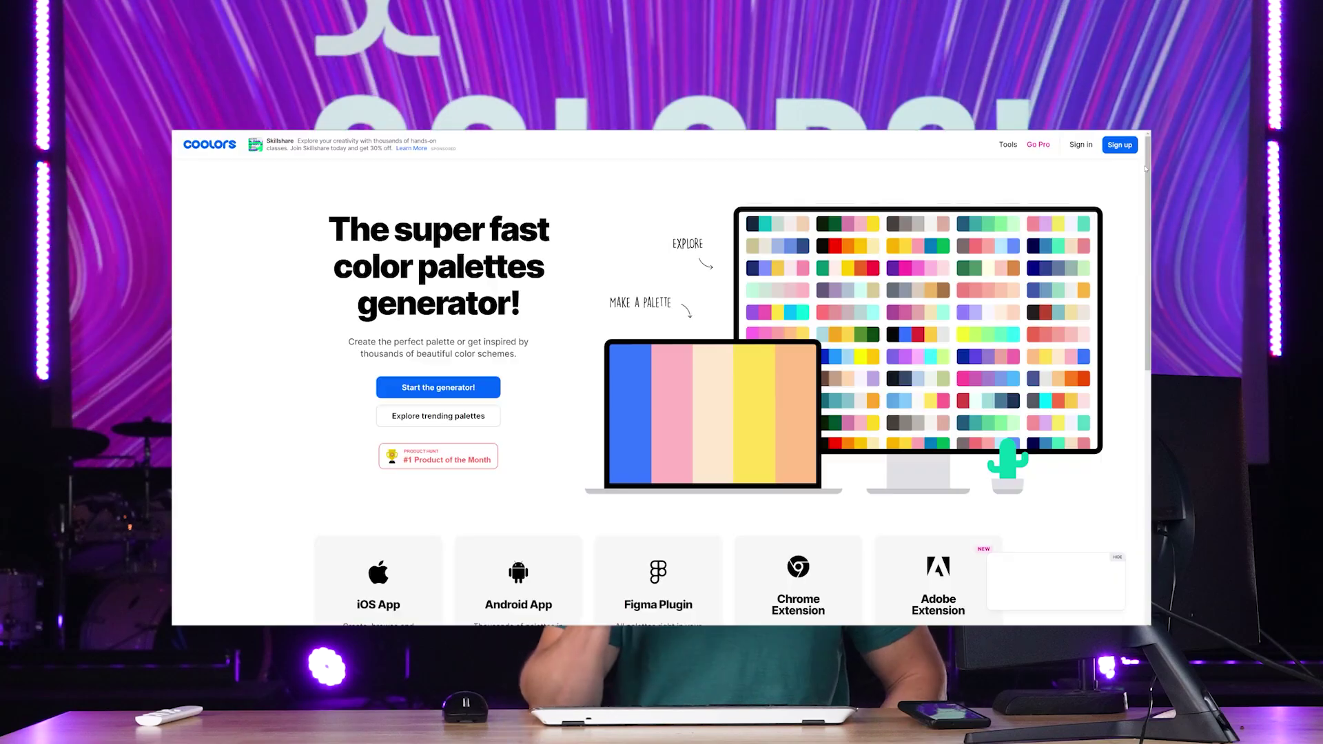
# Start Coolors' palette generator and try a couple of random palettes.
pyautogui.scroll(-3, 1146, 245)
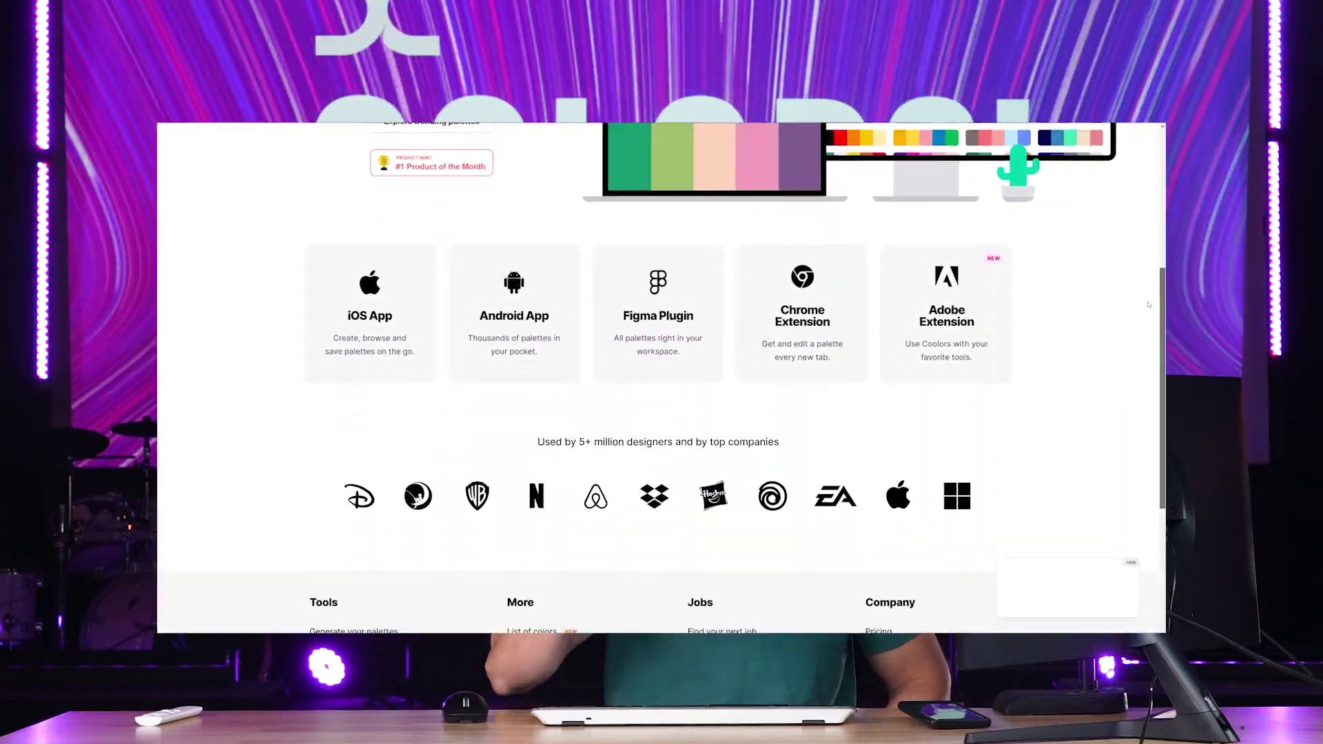
pyautogui.scroll(5, 349, 352)
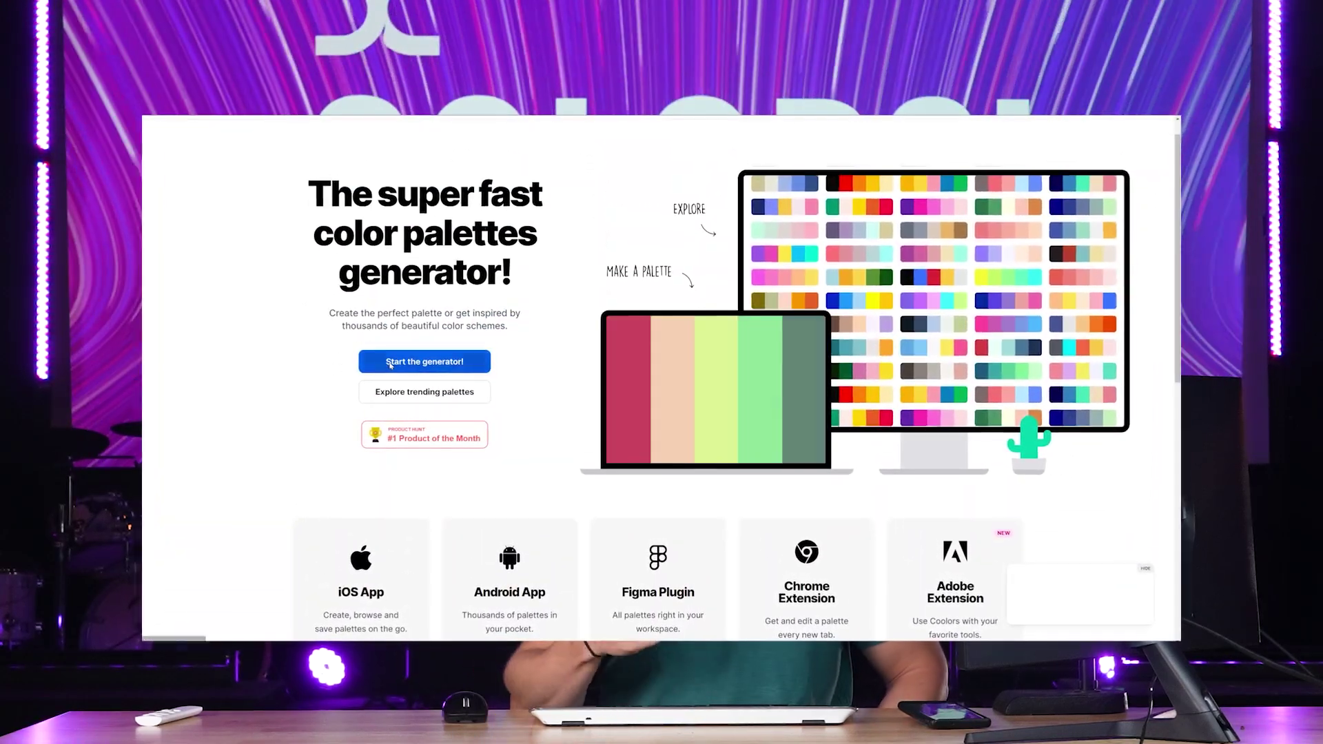
pyautogui.click(406, 361)
pyautogui.press('space')
pyautogui.press('space')
pyautogui.press('space')
pyautogui.press('space')
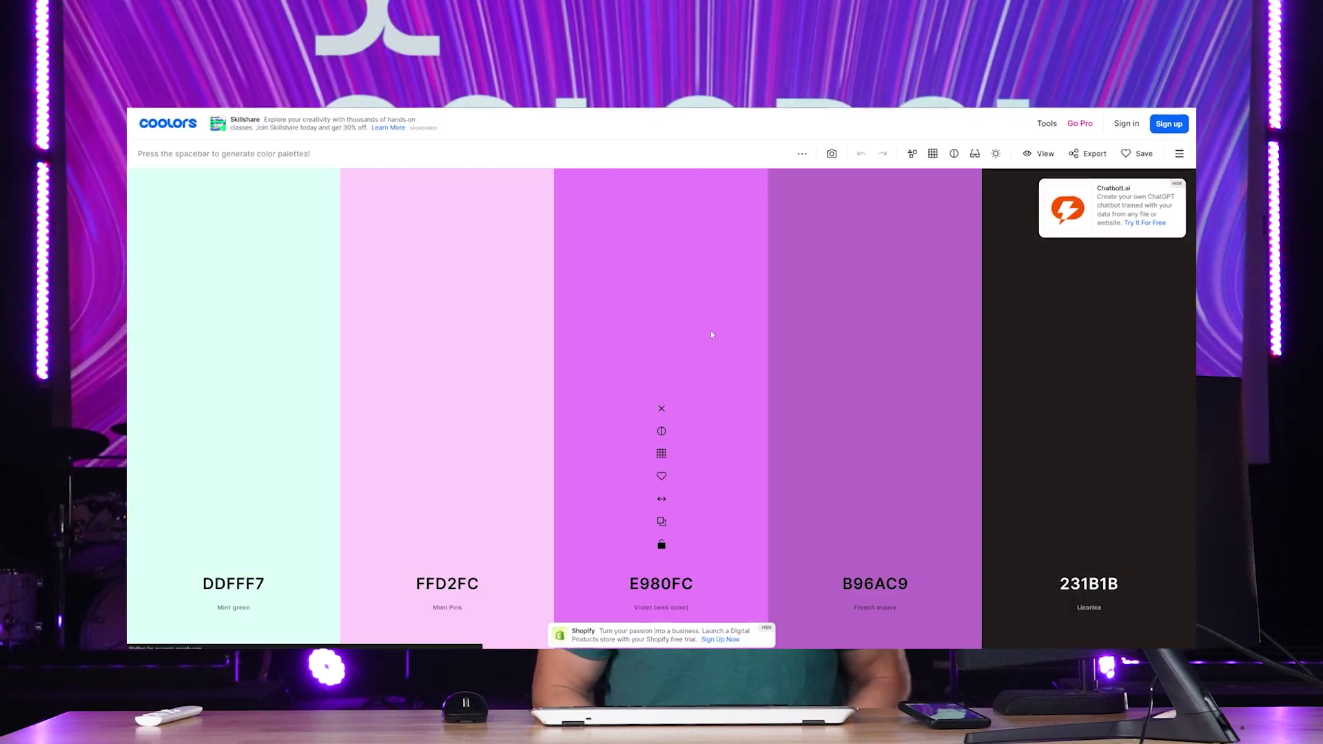
pyautogui.press('space')
pyautogui.press('space')
pyautogui.press('space')
pyautogui.press('space')
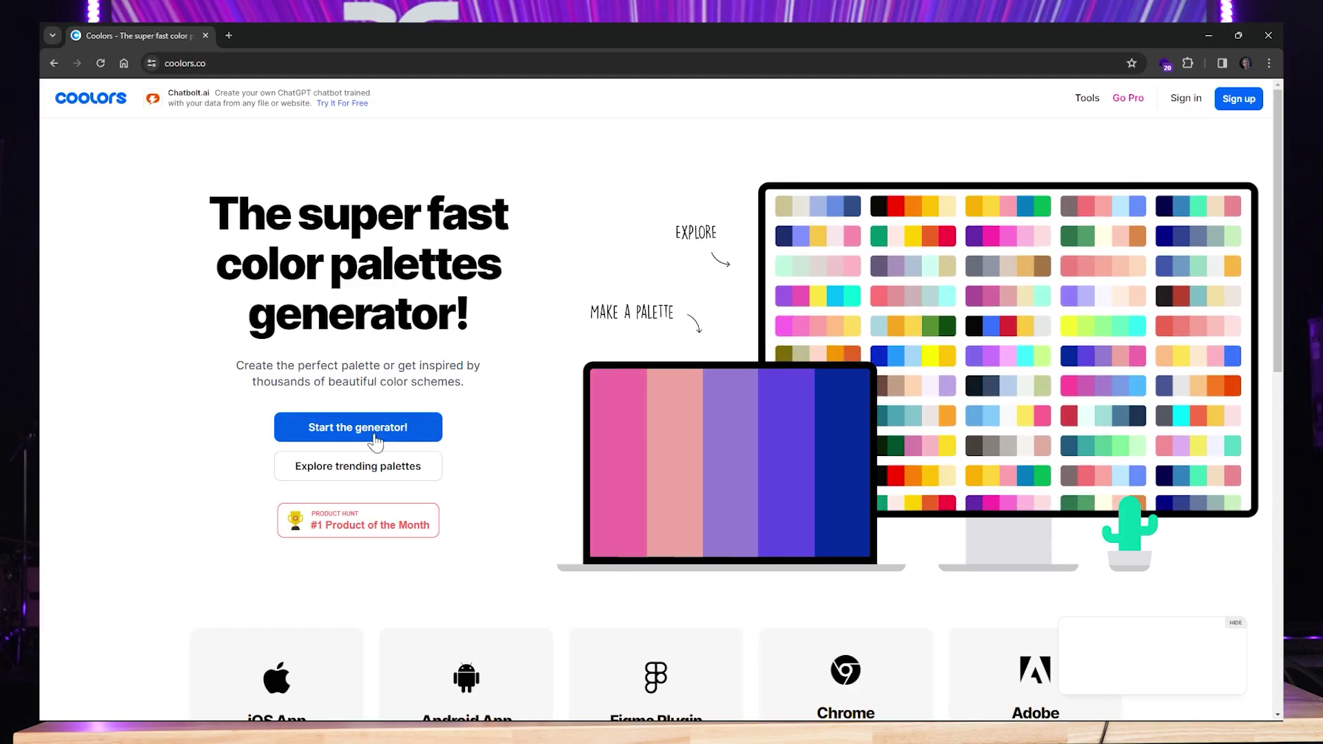
# Regenerate palettes until 0D3B66, FAF0CA, F4D35E, EE964B and F95738 appear.
pyautogui.click(392, 427)
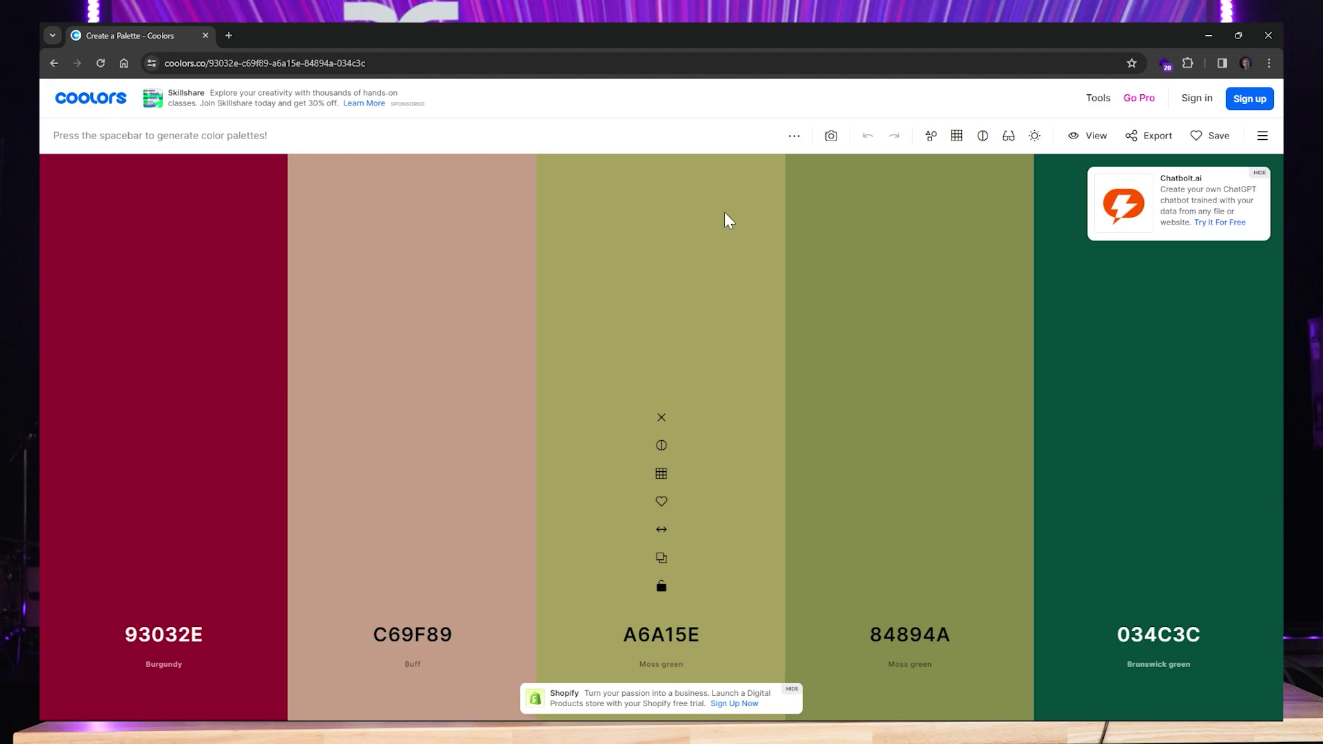
pyautogui.press('space')
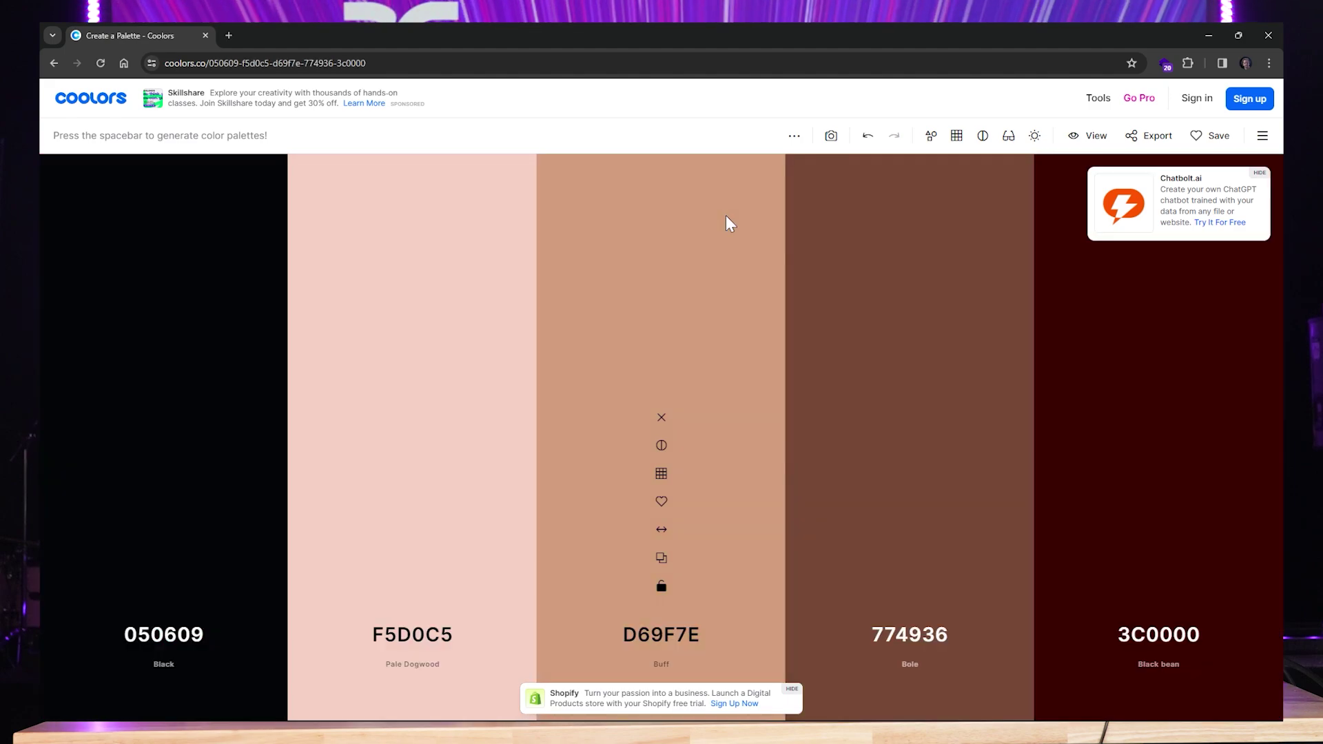
pyautogui.press('space')
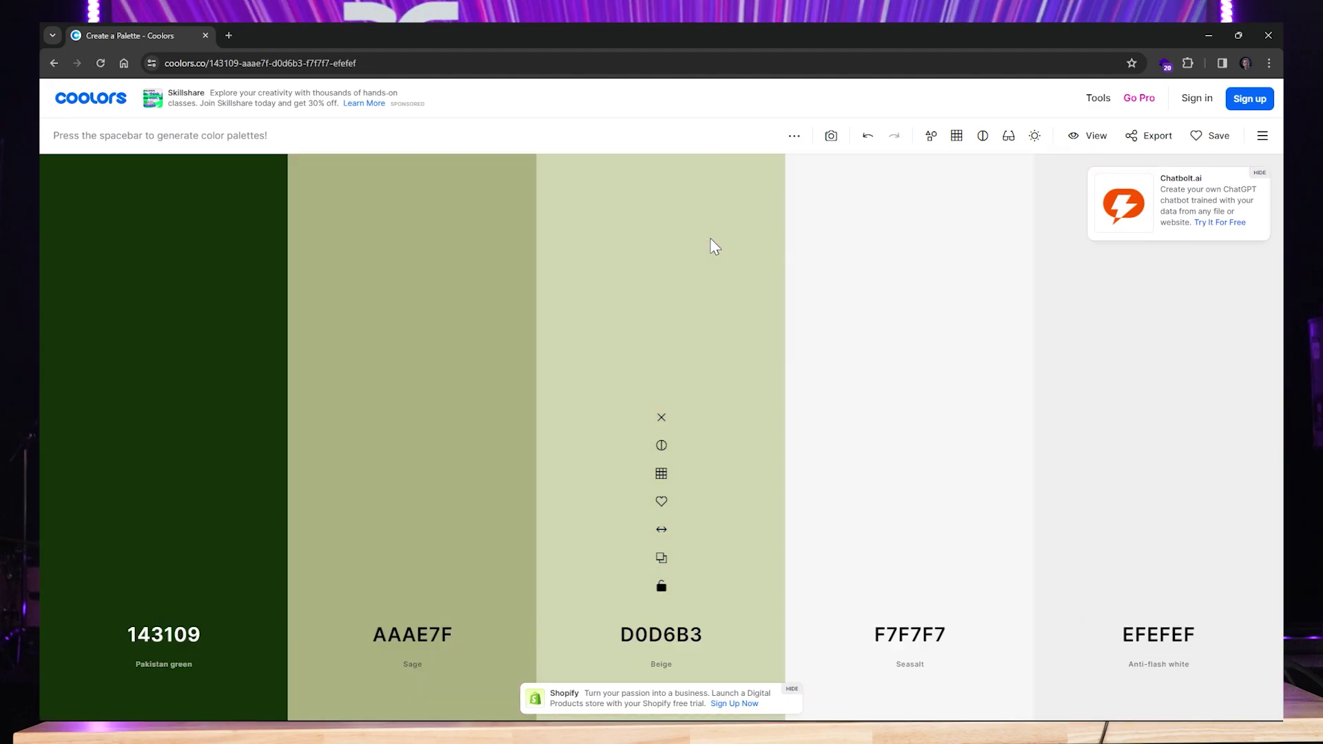
pyautogui.press('space')
pyautogui.press('space')
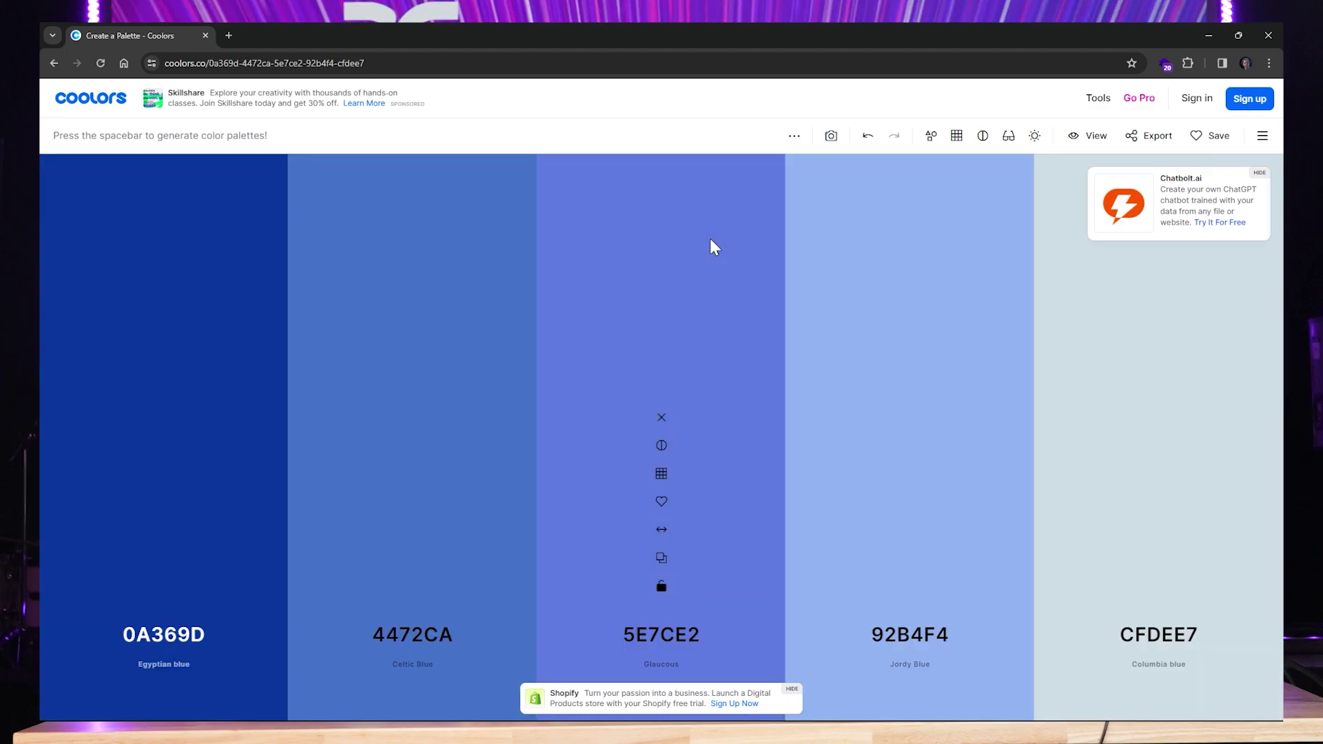
pyautogui.press('space')
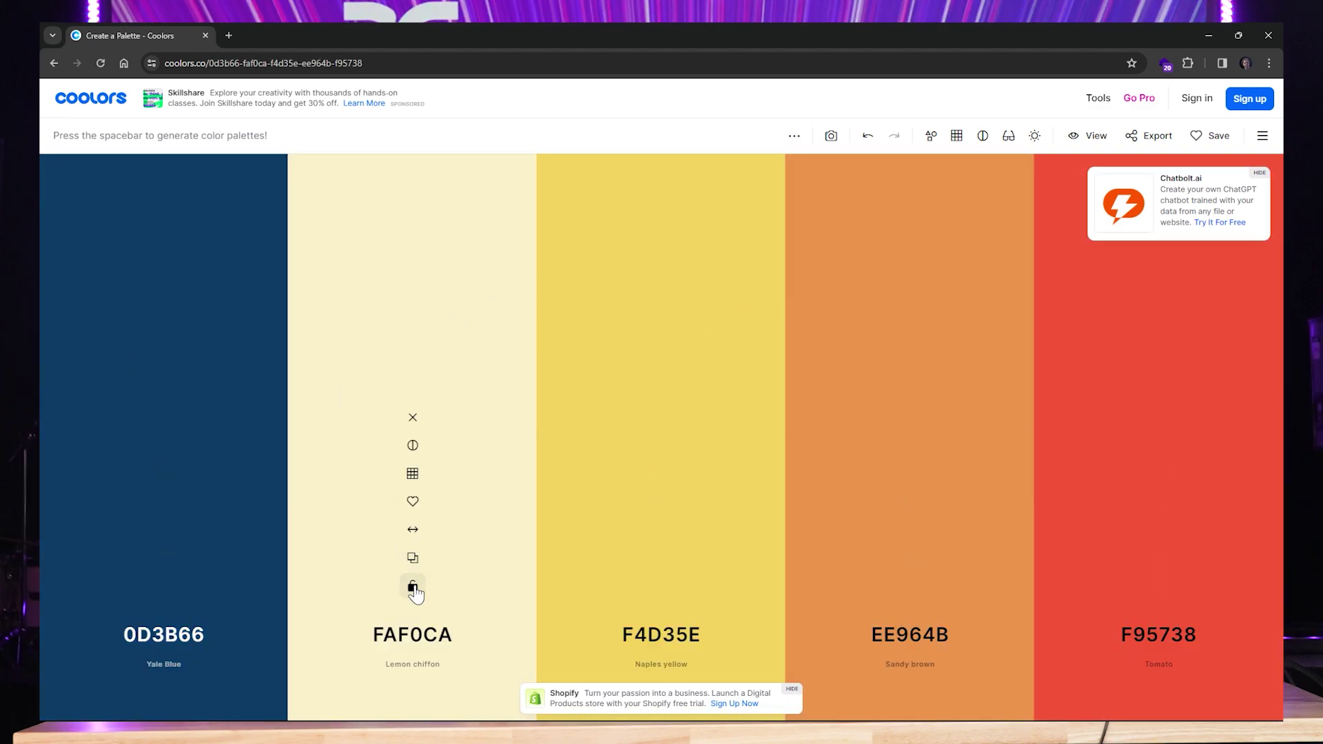
pyautogui.click(412, 588)
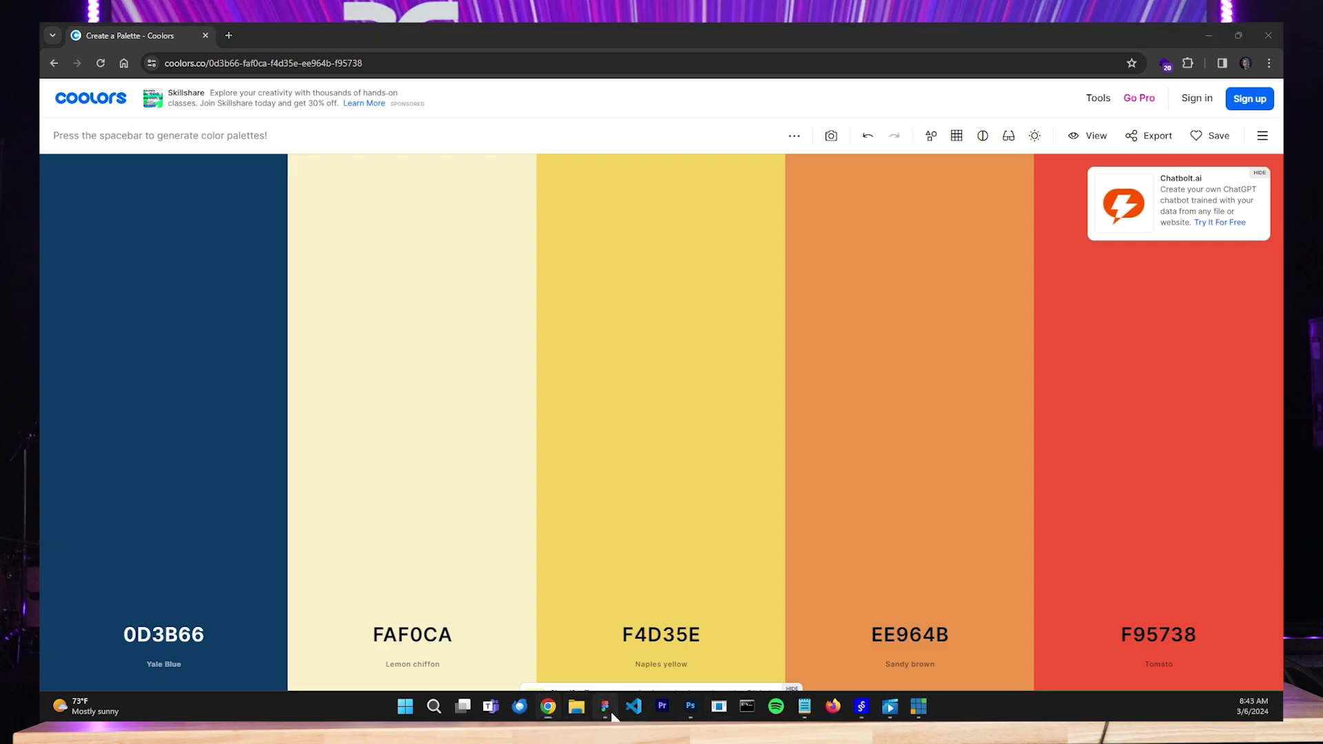
pyautogui.click(611, 714)
pyautogui.click(963, 203)
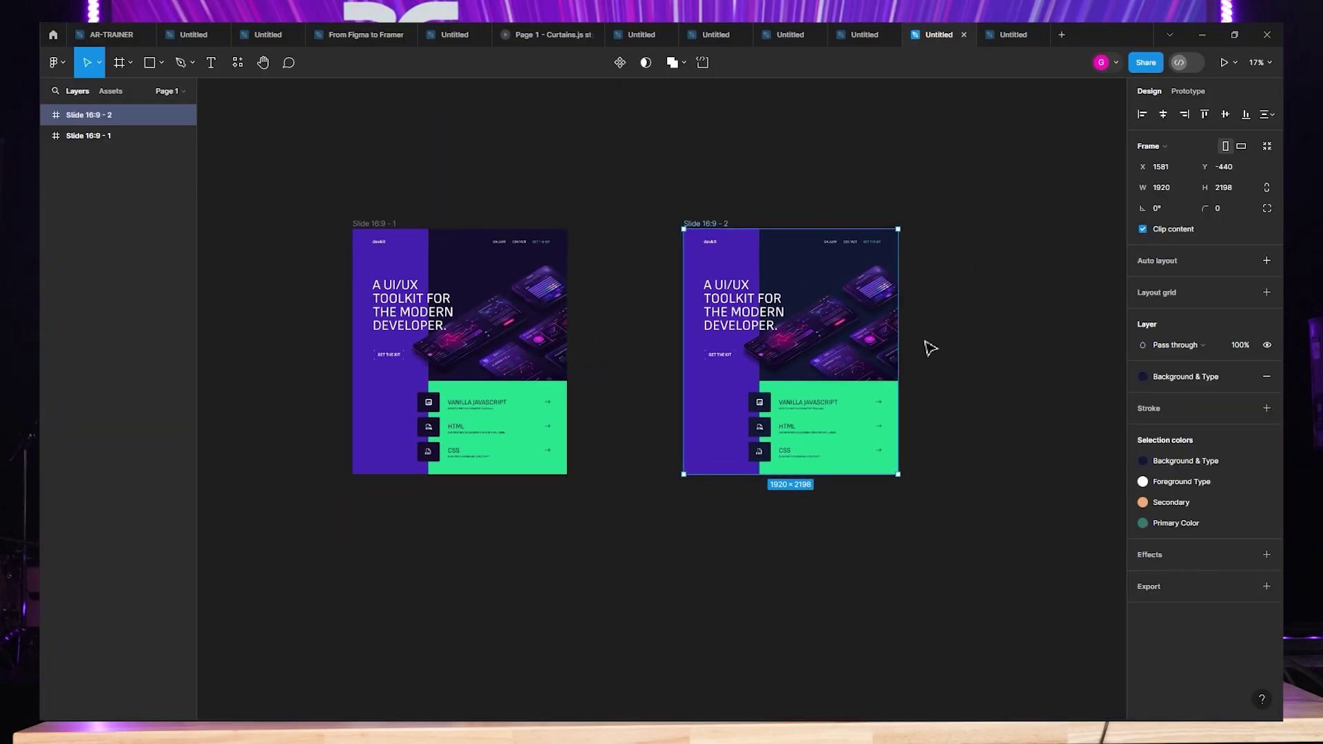
pyautogui.click(357, 220)
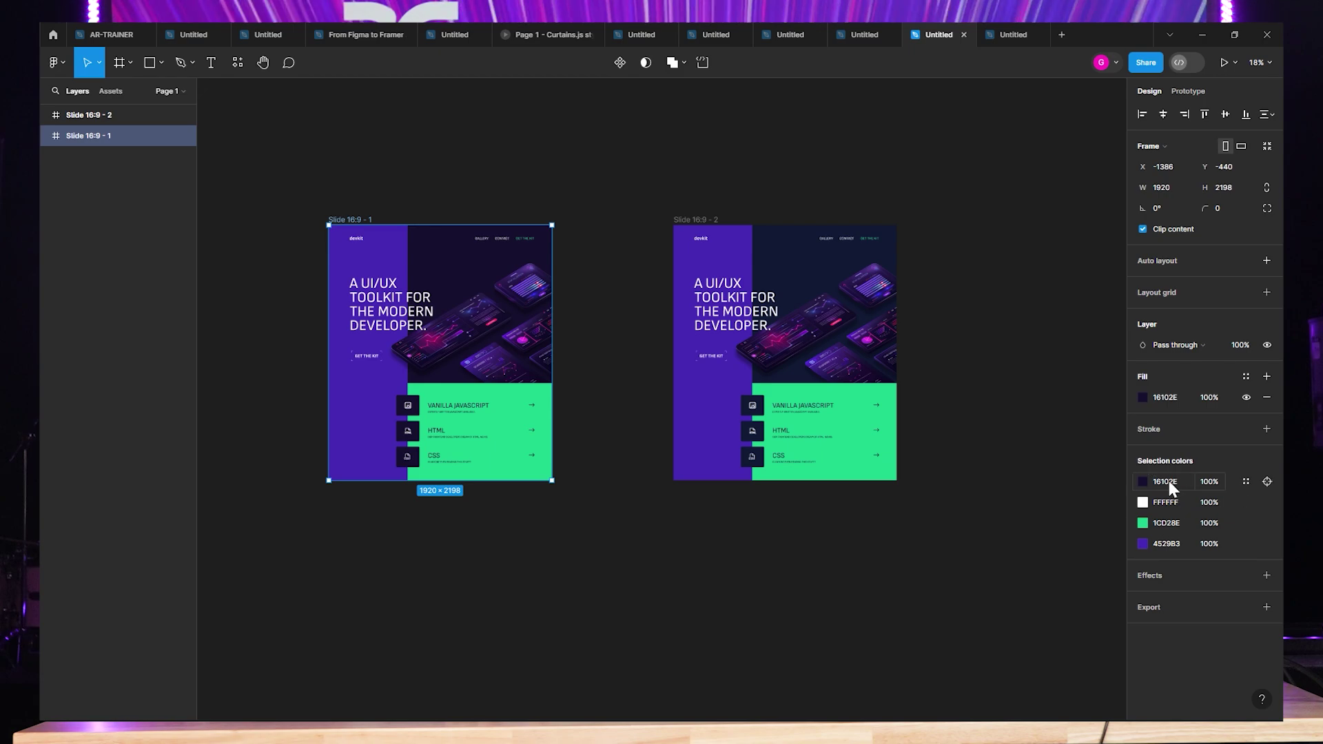
pyautogui.click(323, 257)
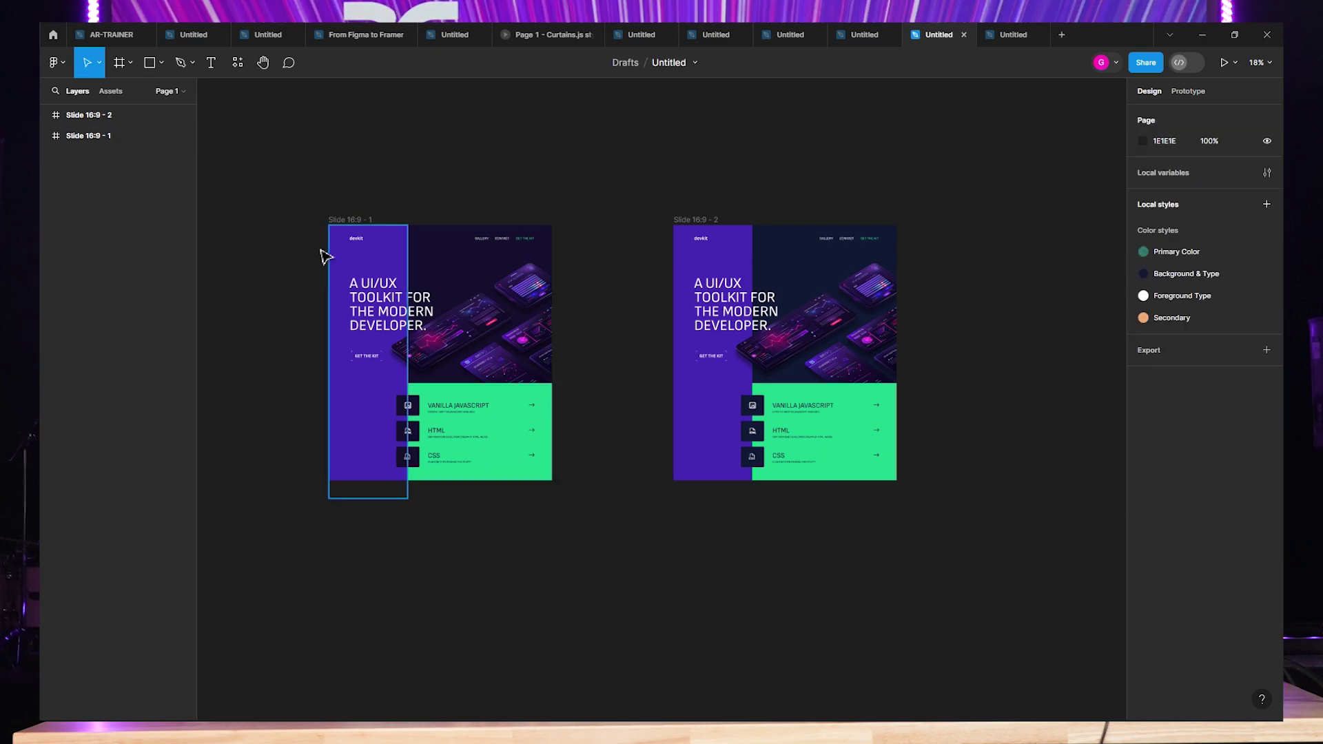
pyautogui.scroll(5, 323, 256)
pyautogui.scroll(-1, 446, 233)
pyautogui.scroll(-3, 822, 160)
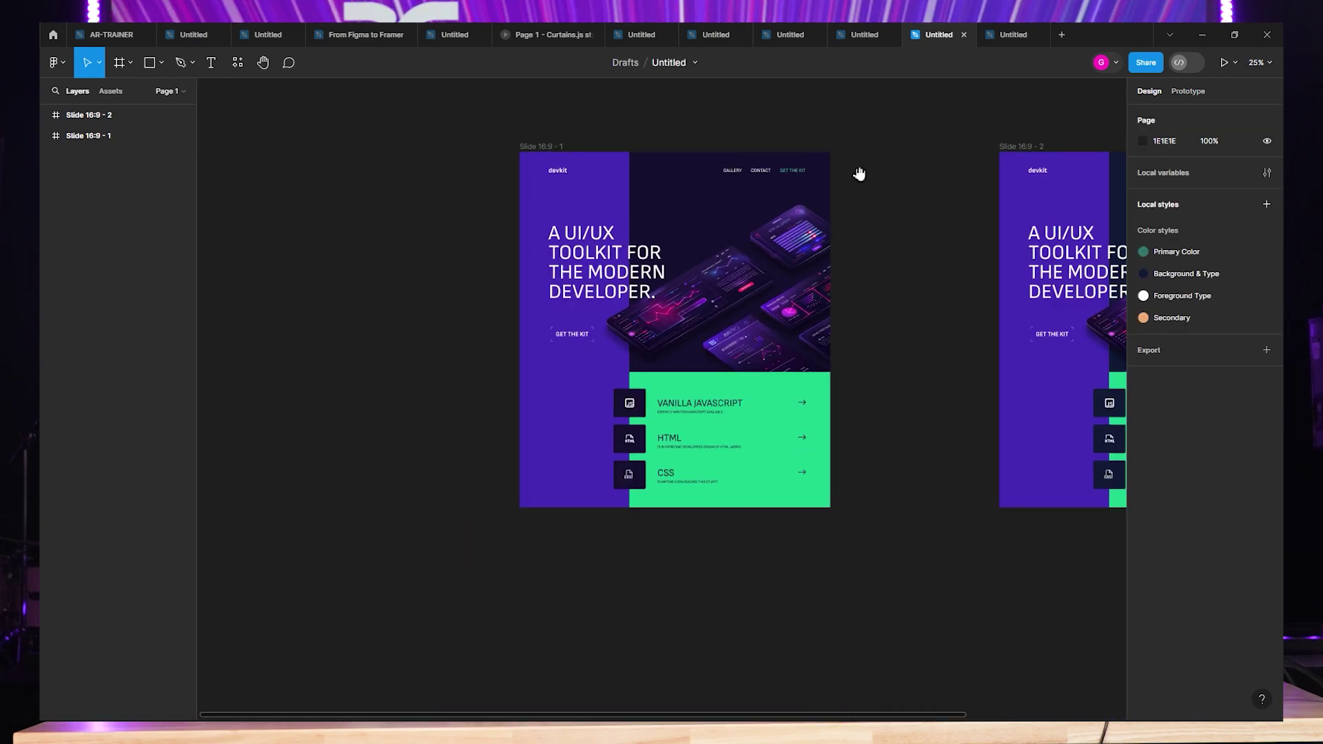
pyautogui.moveTo(857, 171); pyautogui.dragTo(552, 198)
pyautogui.moveTo(706, 180); pyautogui.dragTo(611, 183)
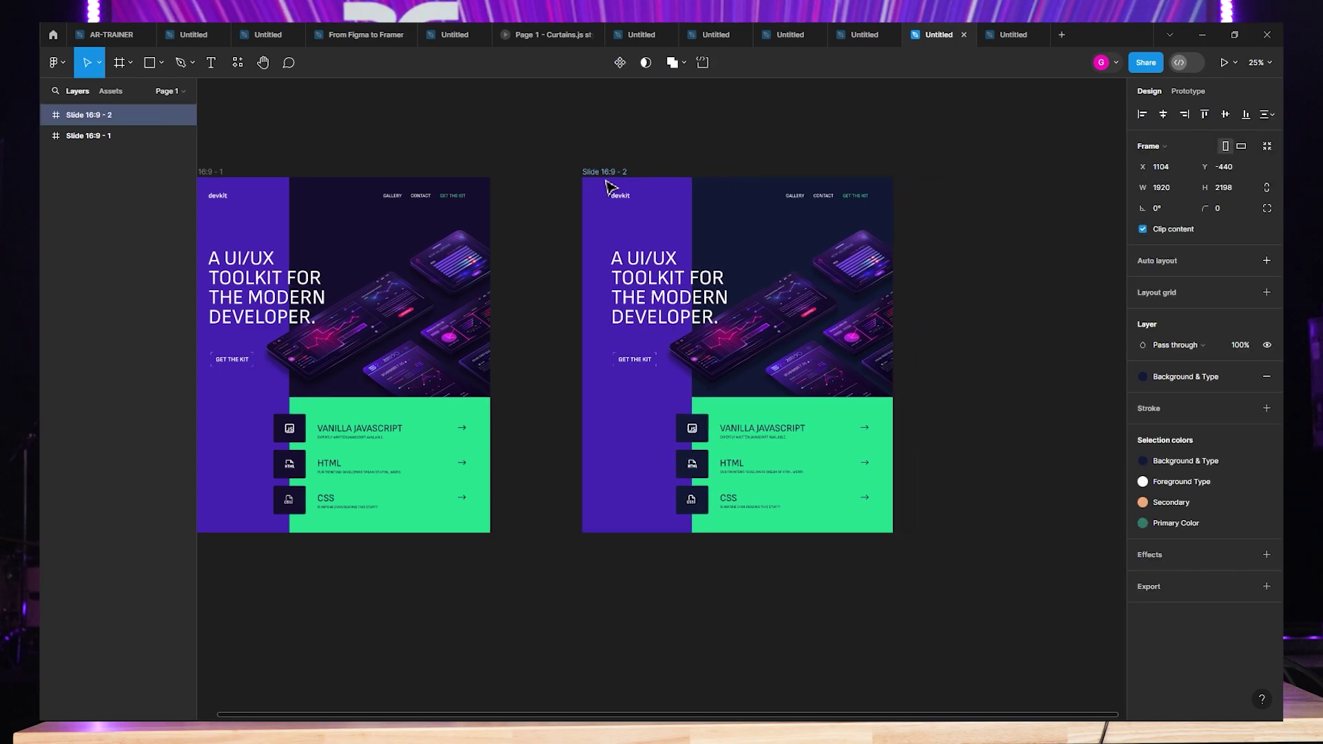
pyautogui.click(663, 146)
pyautogui.hscroll(3, 722, 151)
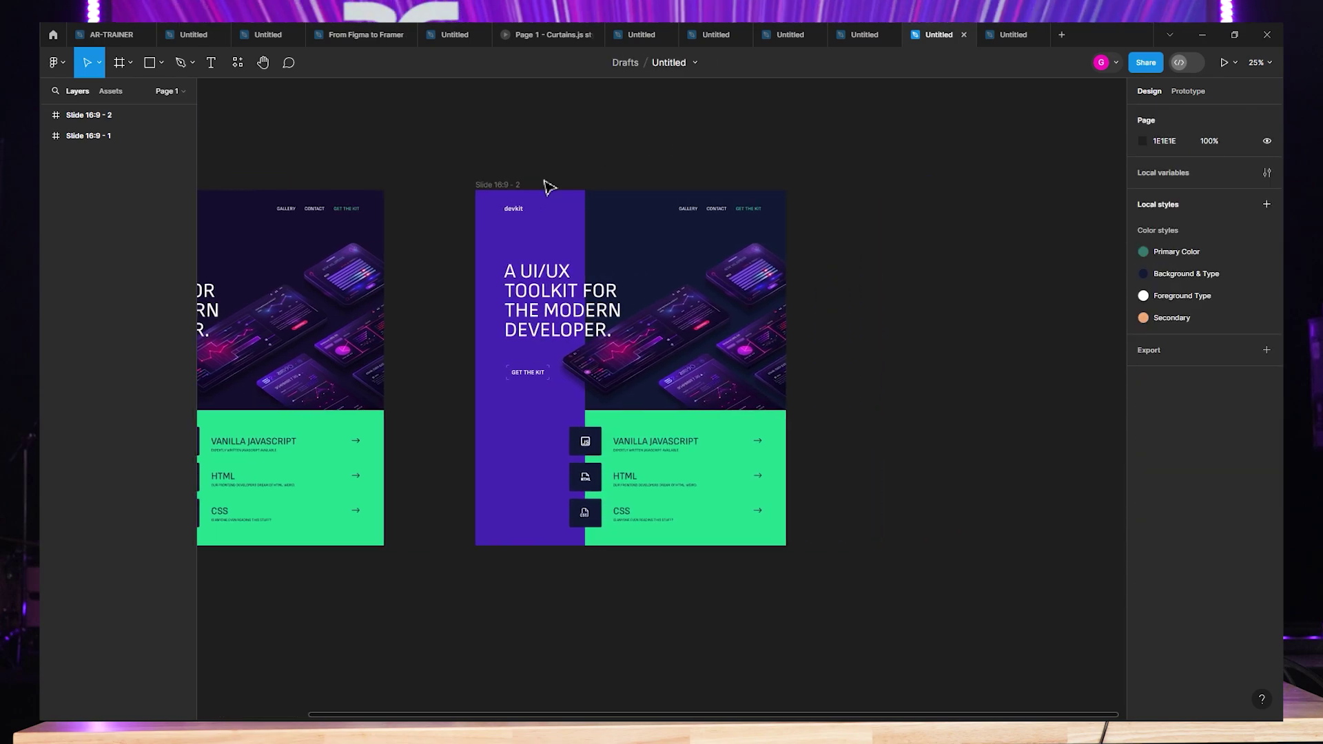
pyautogui.click(508, 184)
pyautogui.moveTo(490, 183); pyautogui.dragTo(597, 186)
pyautogui.click(673, 147)
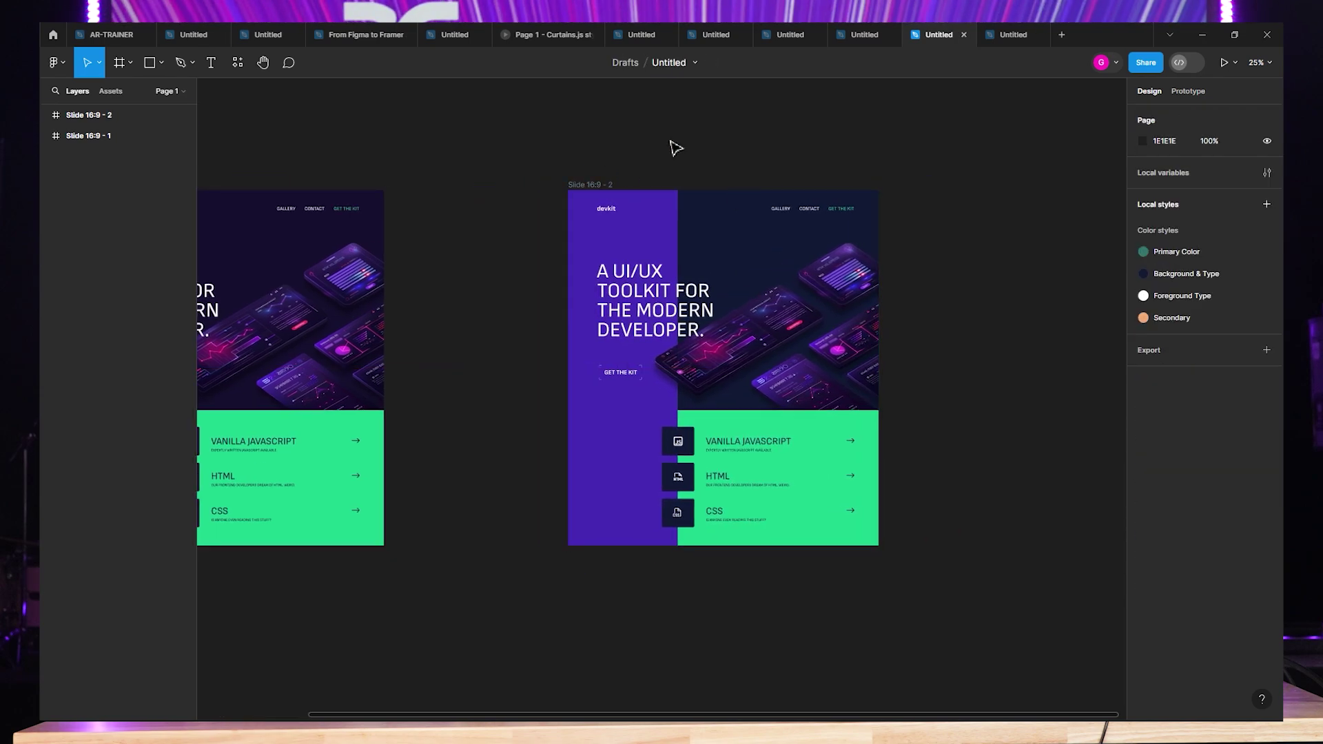
pyautogui.scroll(5, 812, 319)
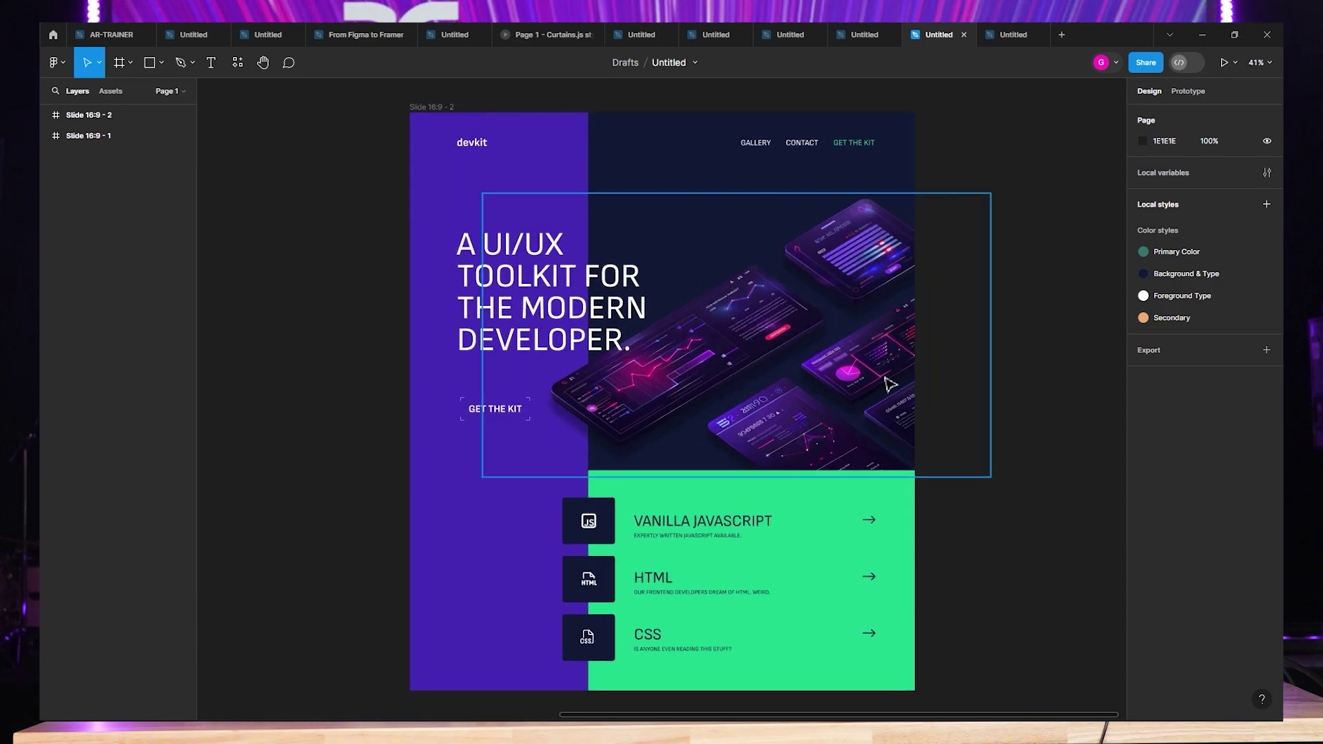
pyautogui.moveTo(1017, 328); pyautogui.dragTo(969, 325)
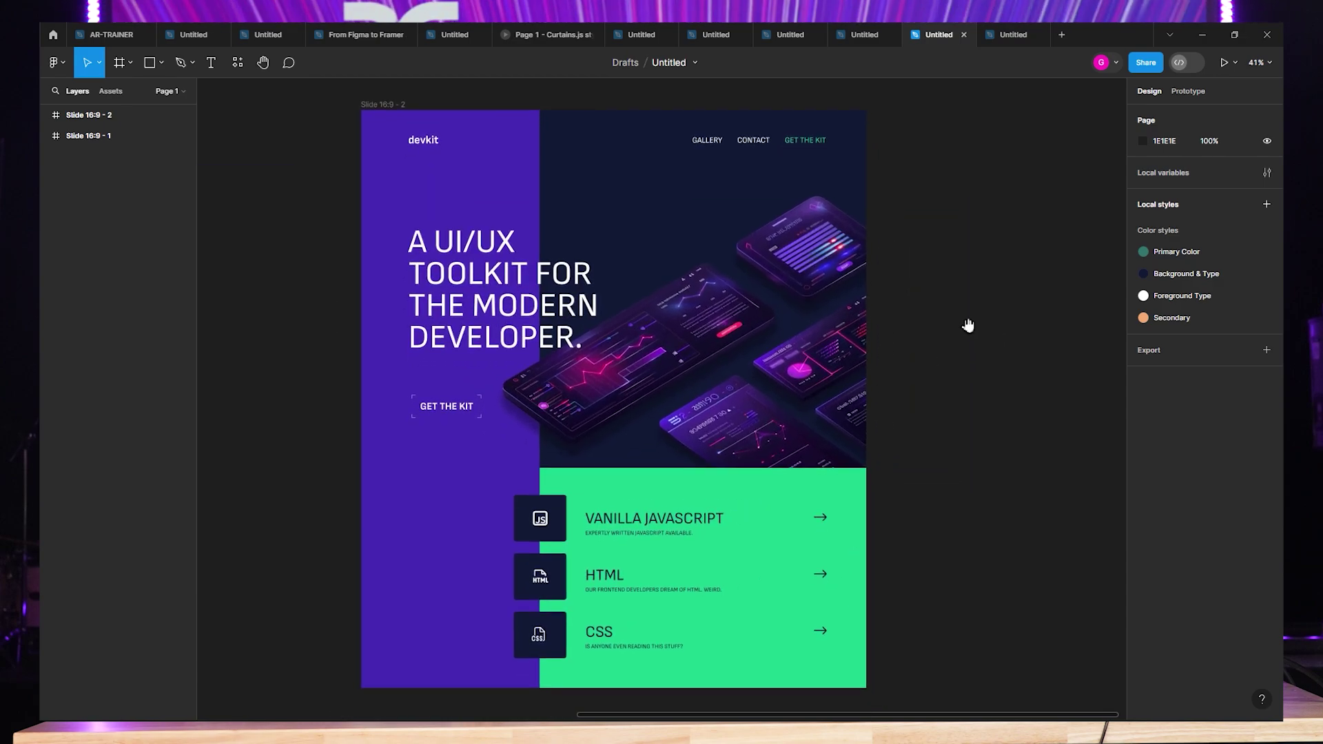
pyautogui.click(385, 105)
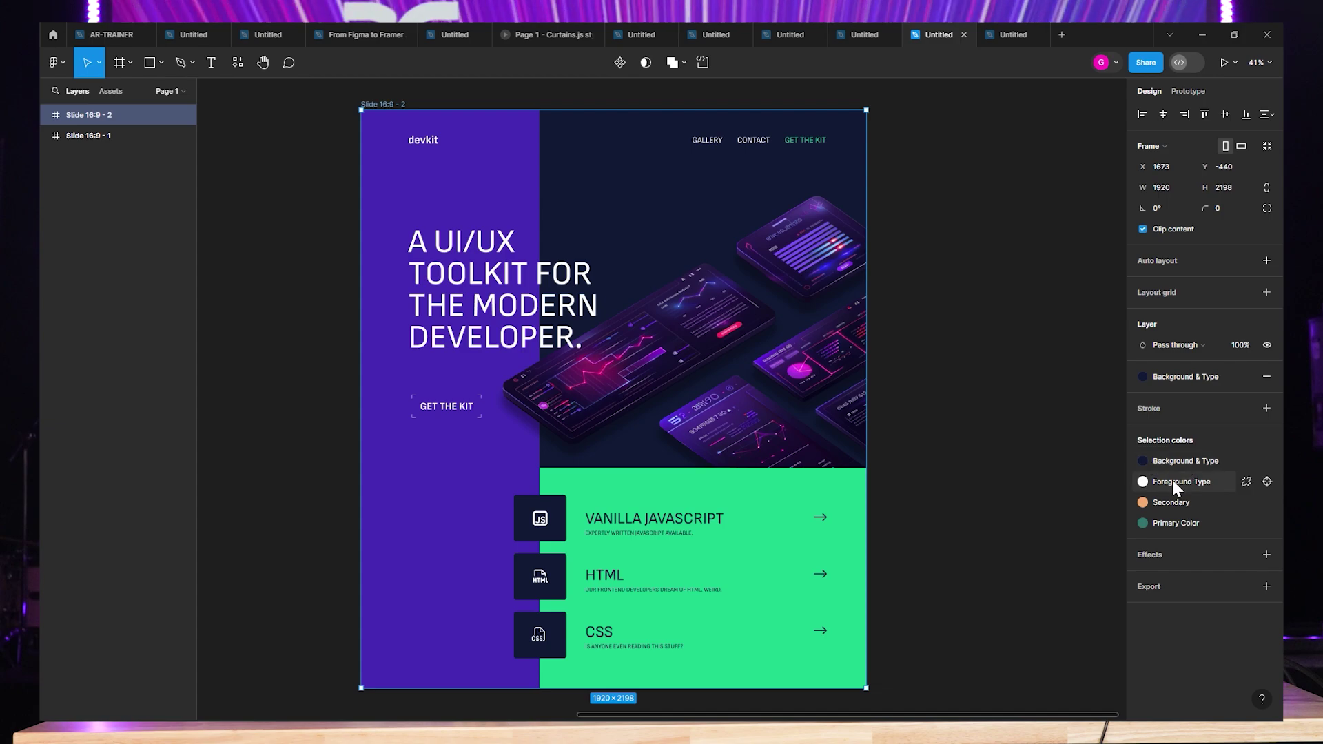
pyautogui.click(941, 519)
pyautogui.moveTo(660, 717)
pyautogui.click(549, 707)
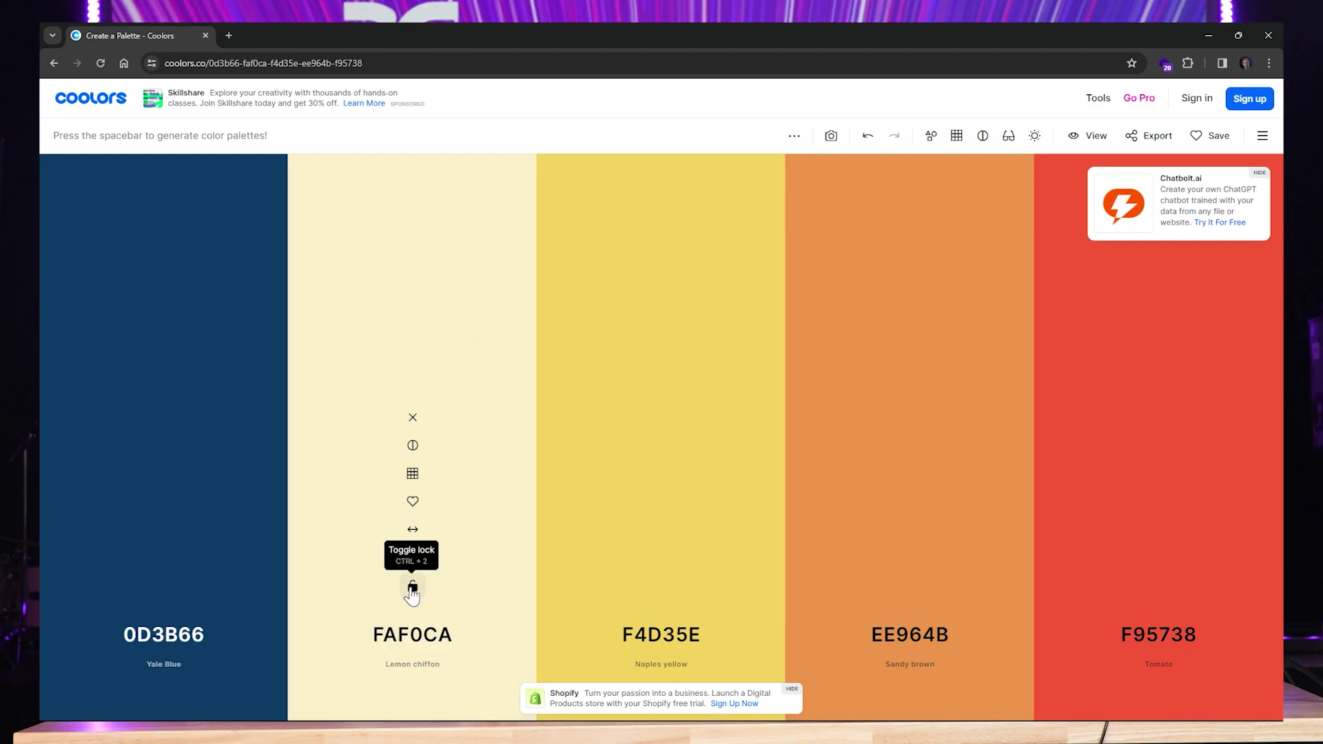
# Lock the FAF0CA Lemon chiffon and F4D35E Naples yellow colours.
pyautogui.click(412, 589)
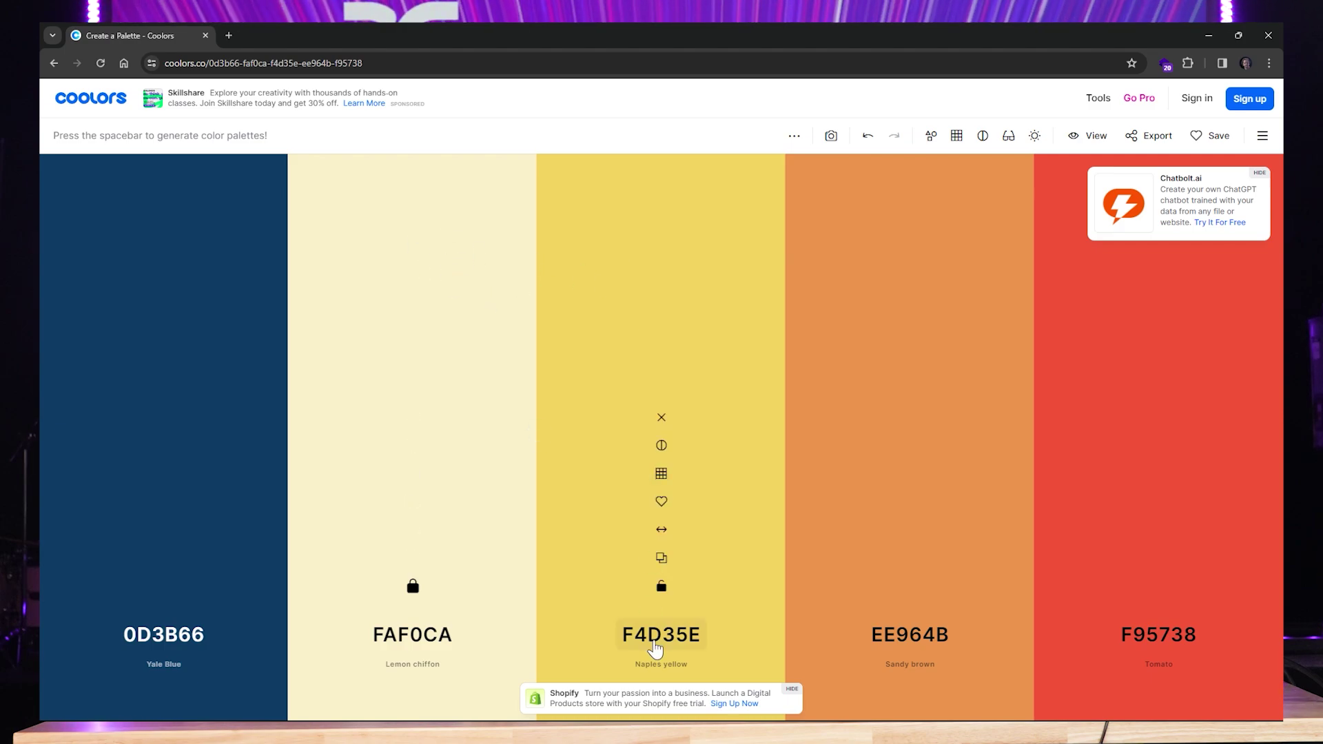
pyautogui.click(661, 590)
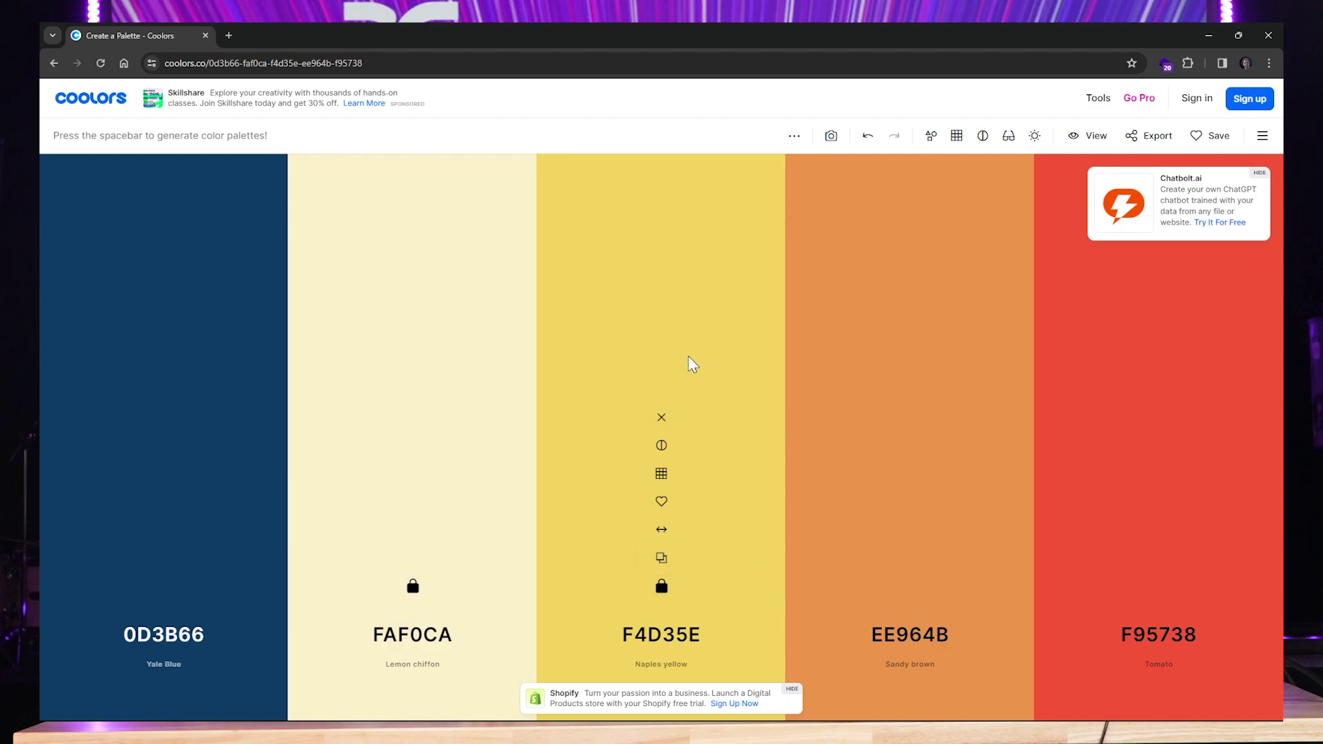
# Regenerate the unlocked slots until Marian blue 414288, 759EB8 and Tomato F95738 fill the palette.
pyautogui.press('space')
pyautogui.press('space')
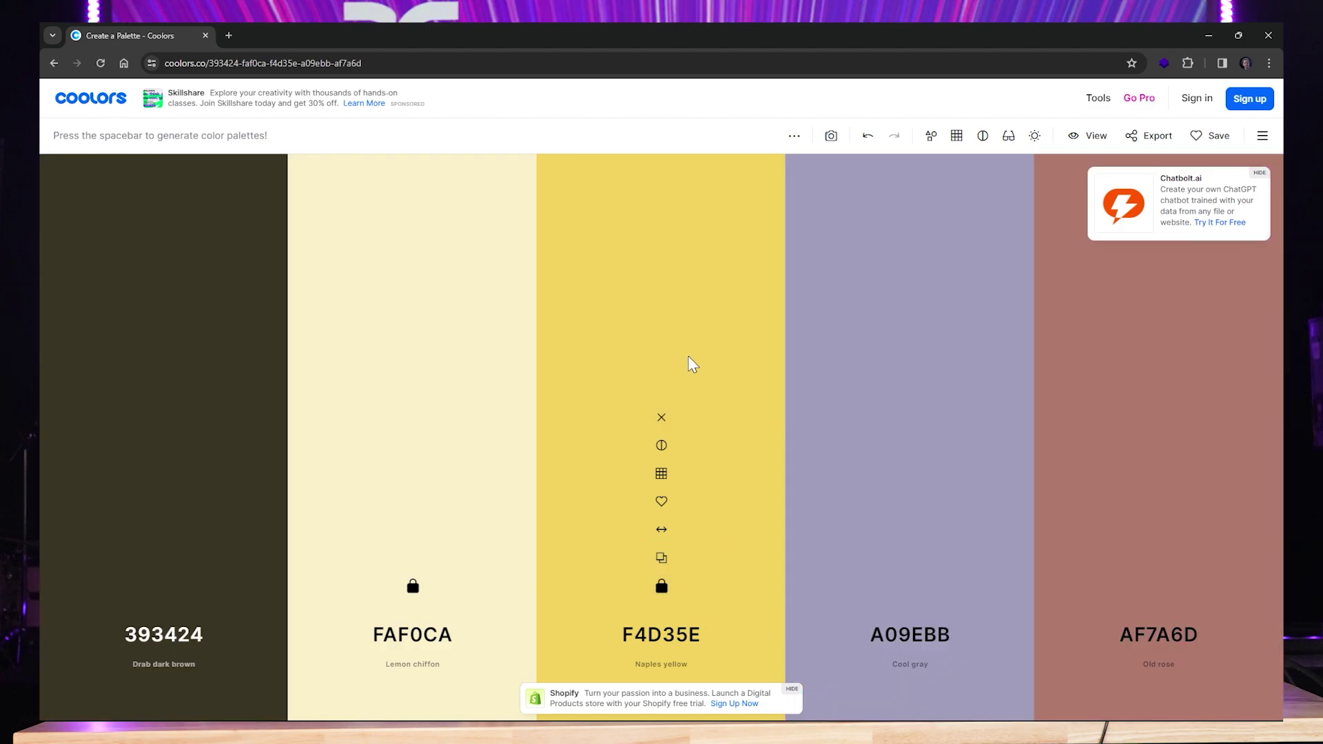
pyautogui.press('space')
pyautogui.press('space')
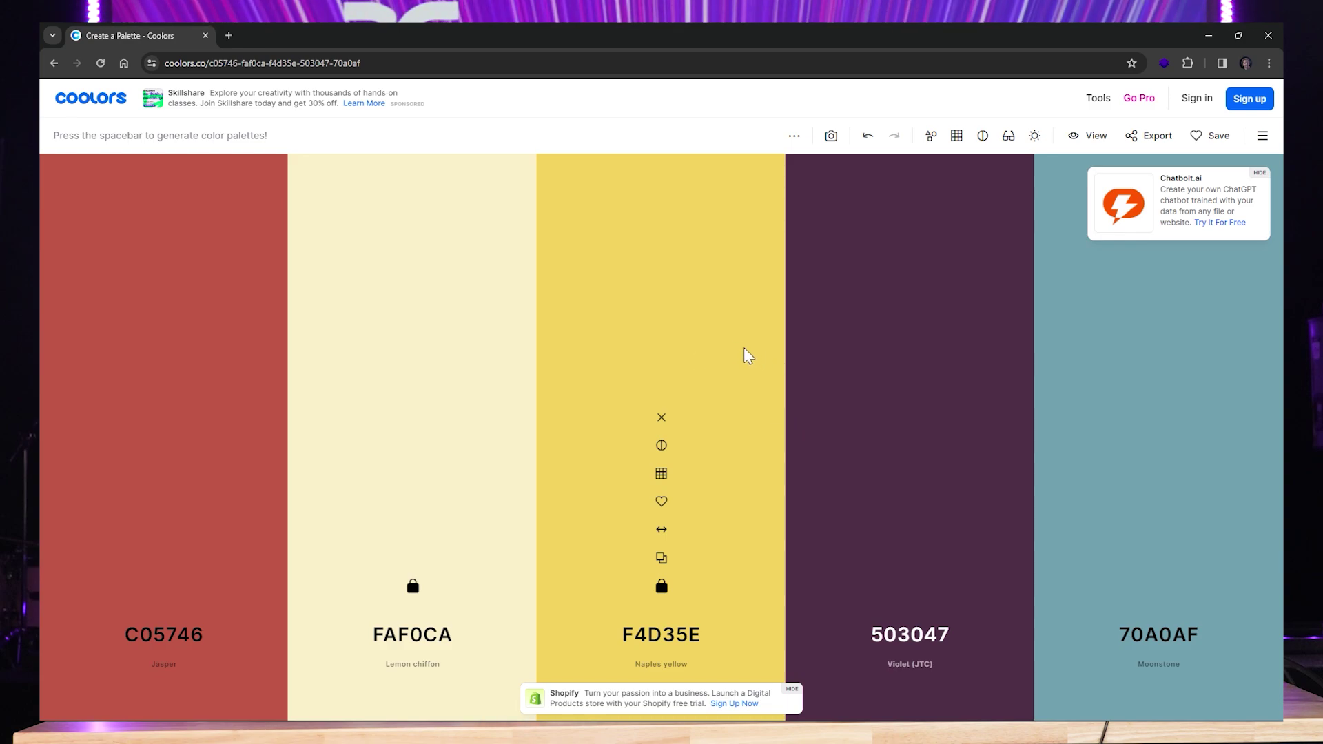
pyautogui.press('space')
pyautogui.press('space')
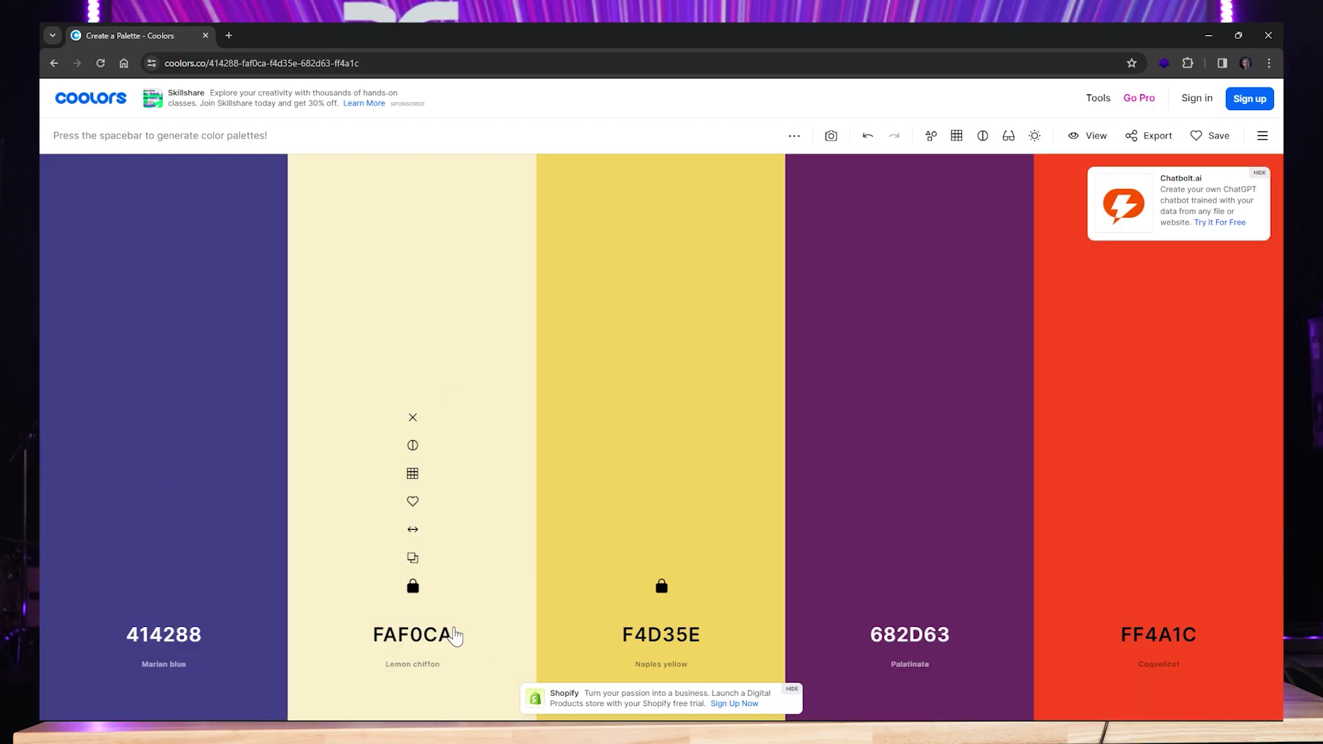
pyautogui.press('space')
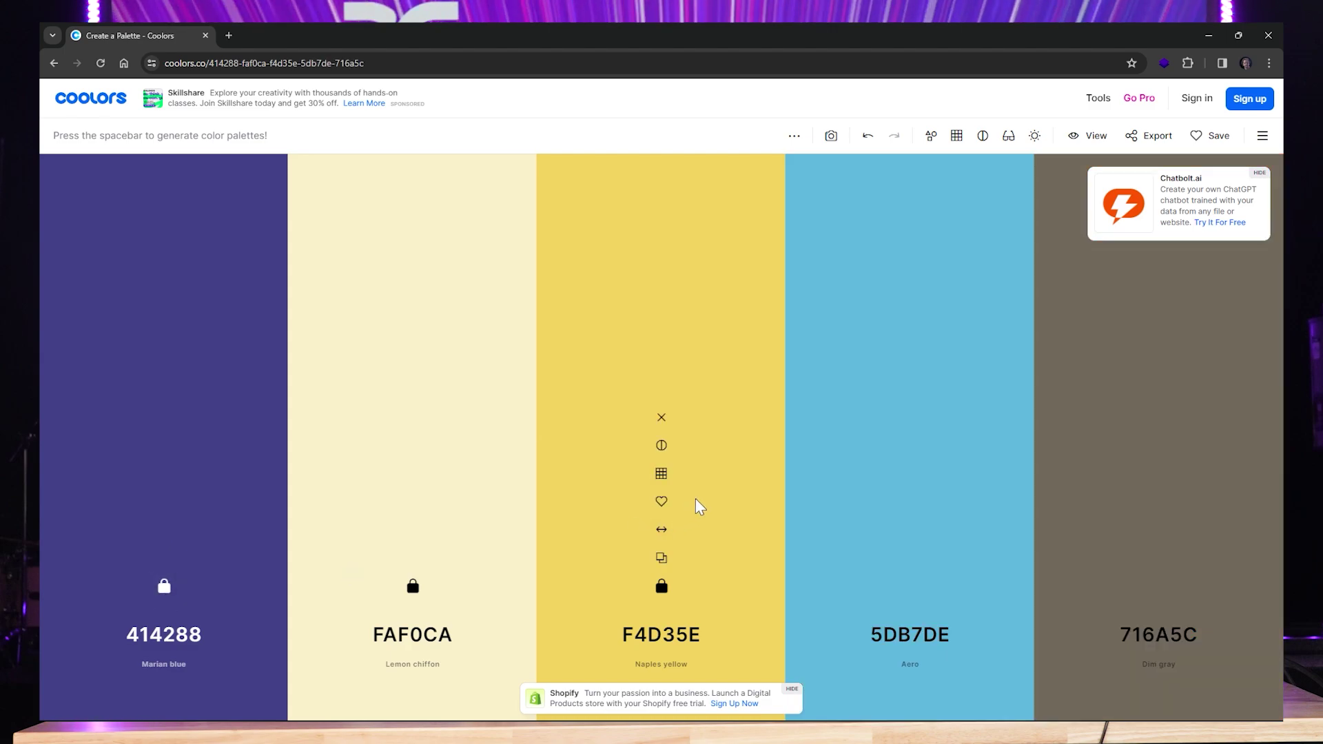
pyautogui.press('space')
pyautogui.press('space')
pyautogui.press('space')
pyautogui.press('space')
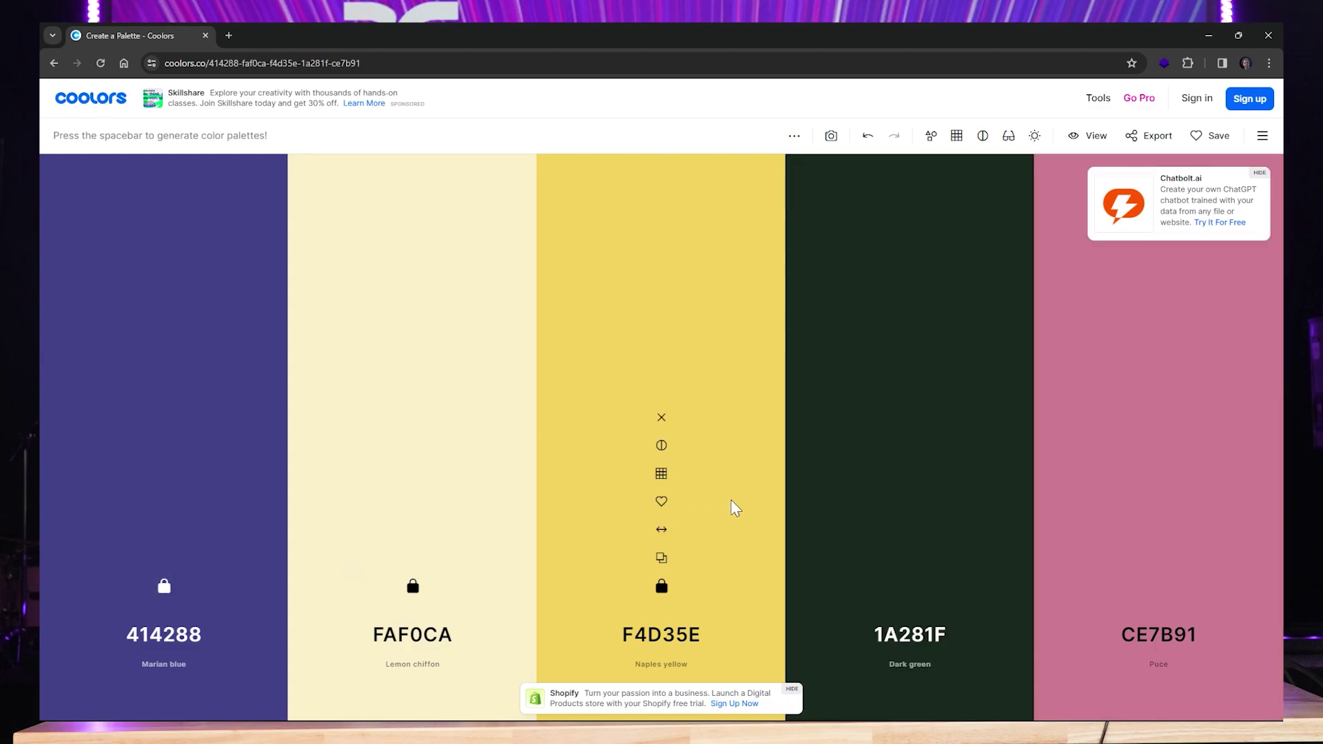
pyautogui.press('space')
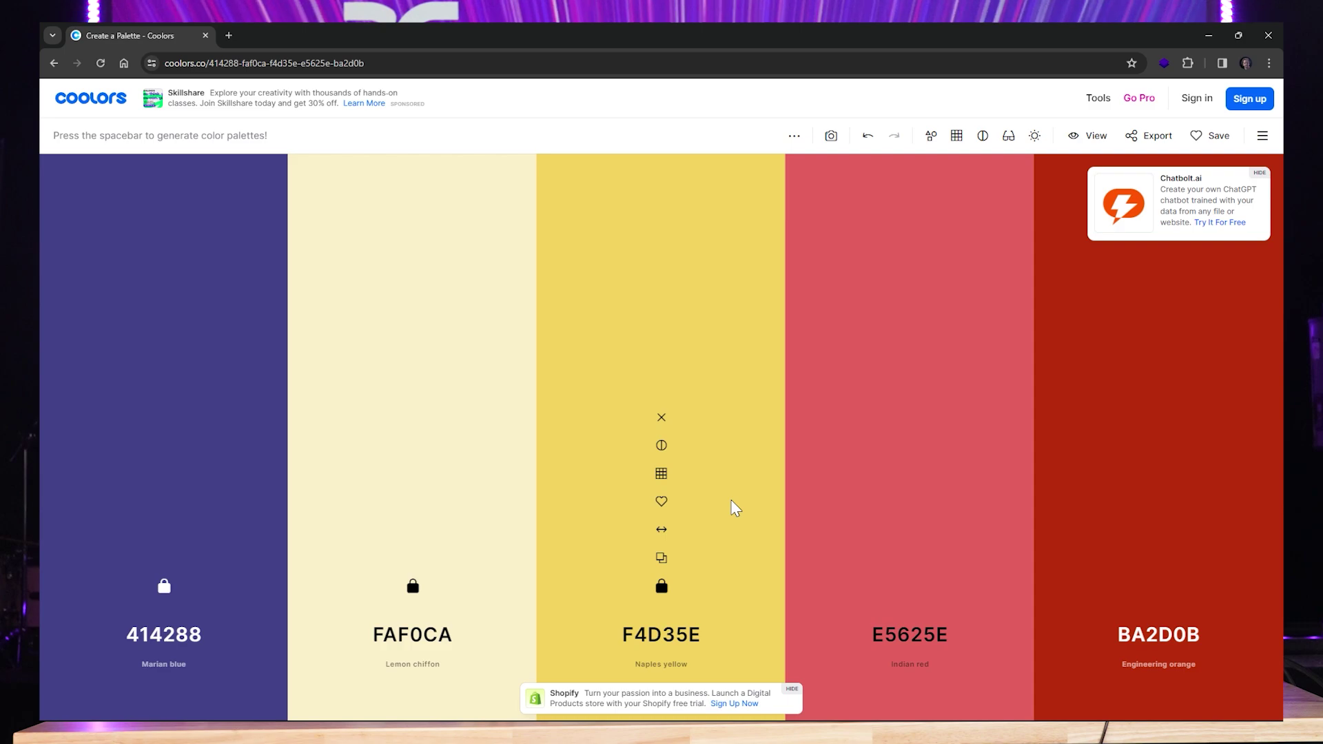
pyautogui.press('space')
pyautogui.press('space')
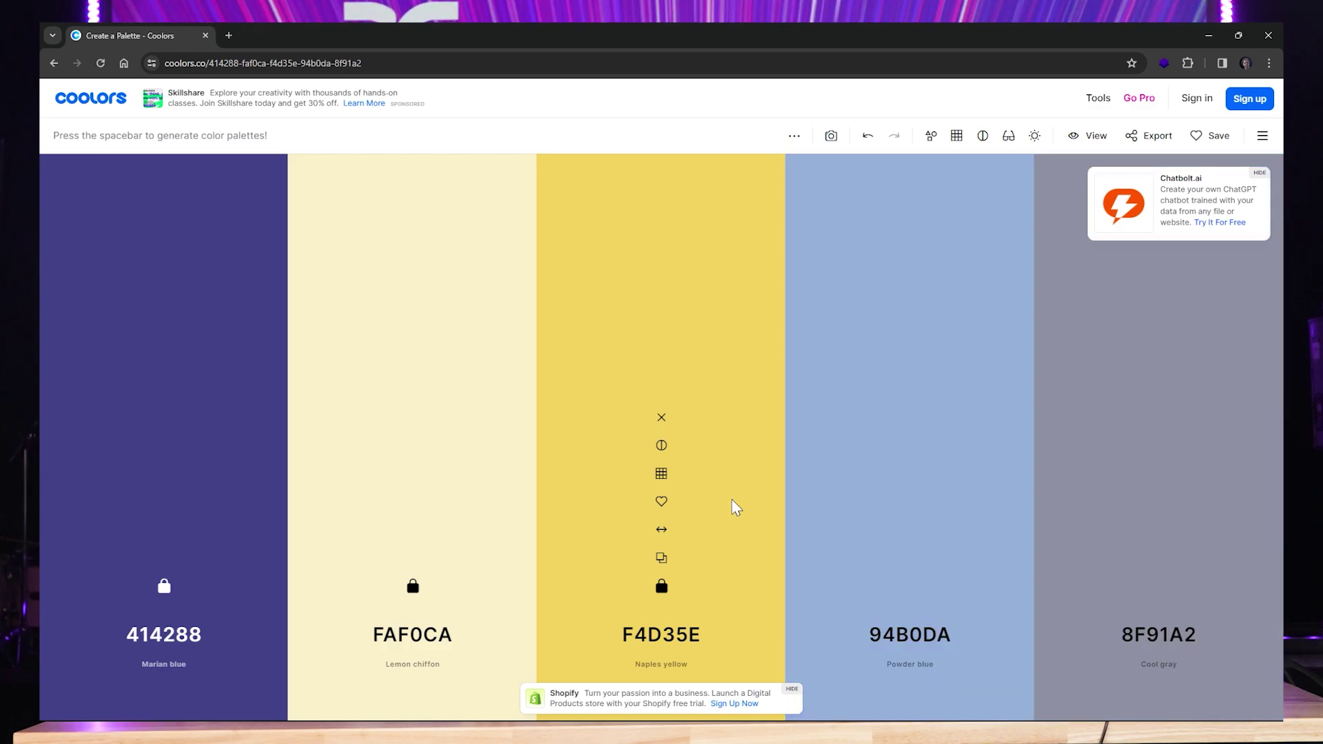
pyautogui.press('space')
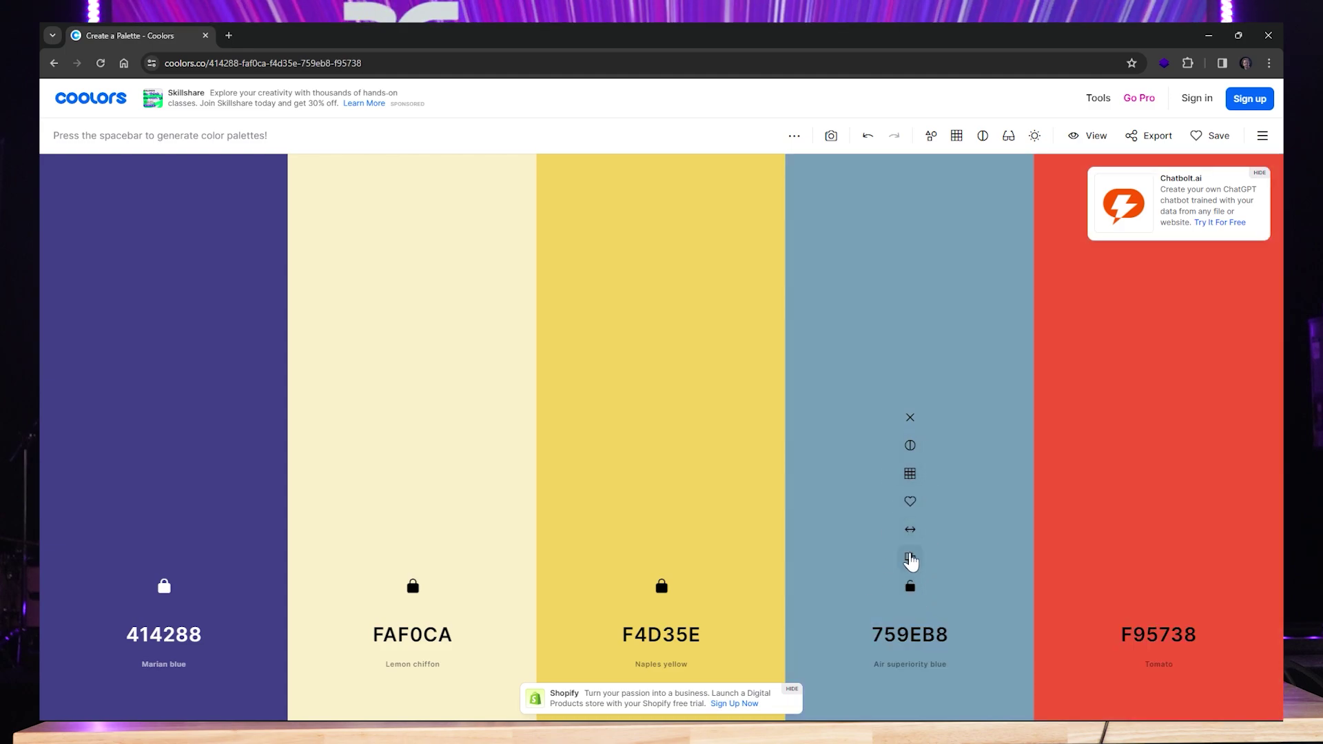
# Paste FAF0CA into the blue swatch, darken it to EEE1AA and move it to third place.
pyautogui.click(905, 643)
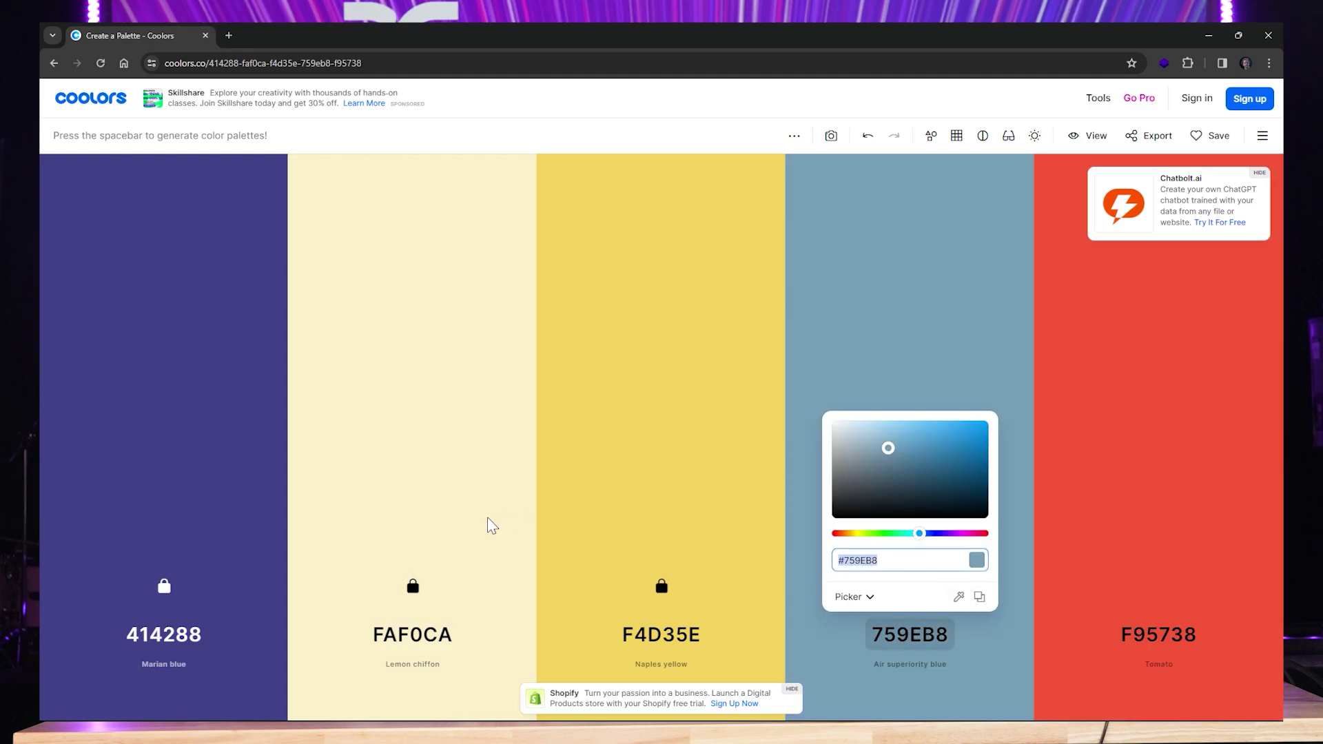
pyautogui.click(414, 634)
pyautogui.hotkey('ctrl', 'c')
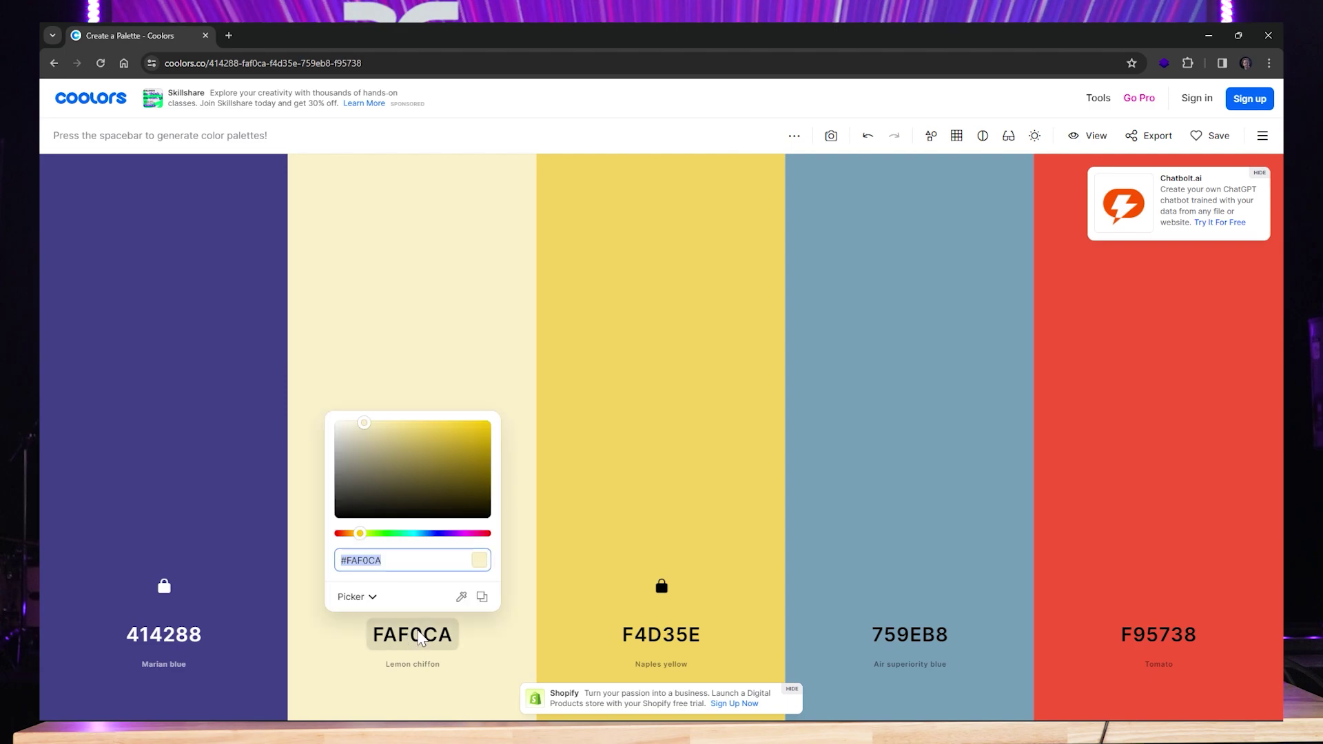
pyautogui.click(912, 619)
pyautogui.click(912, 638)
pyautogui.hotkey('ctrl', 'v')
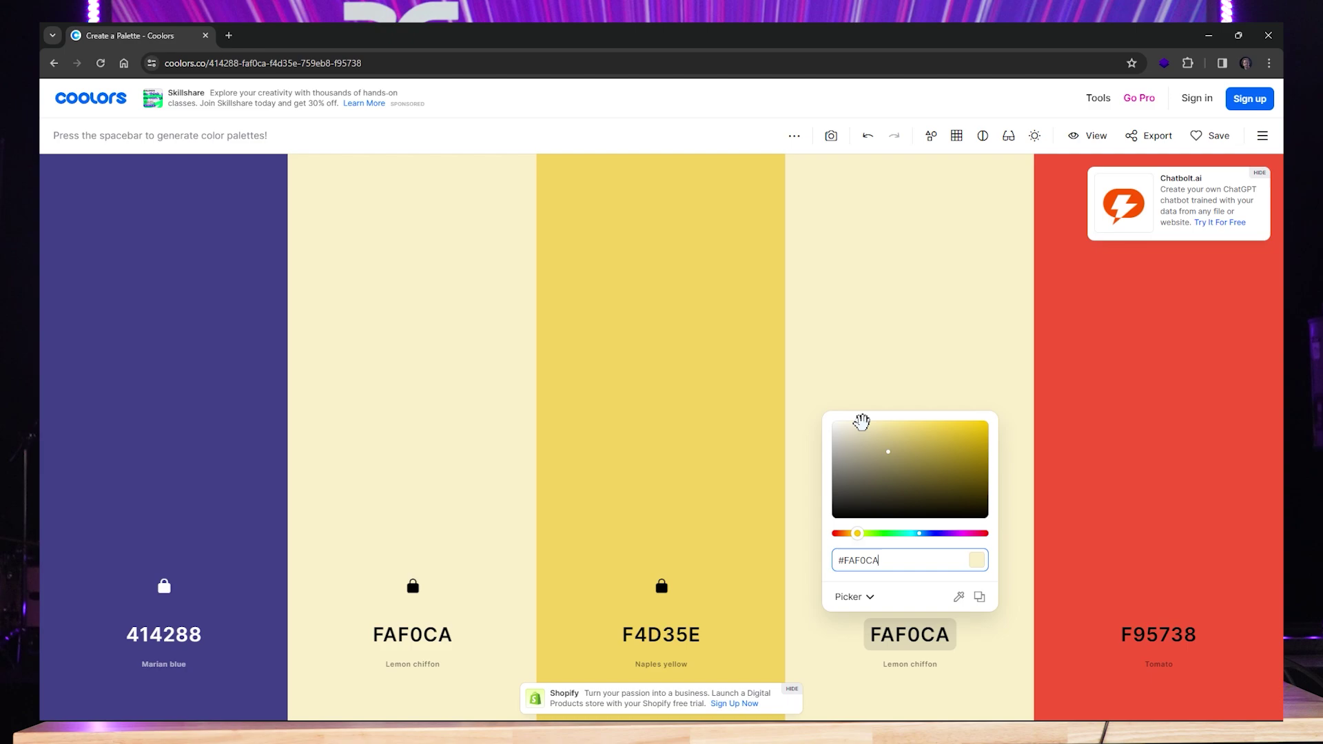
pyautogui.moveTo(862, 421); pyautogui.dragTo(876, 425)
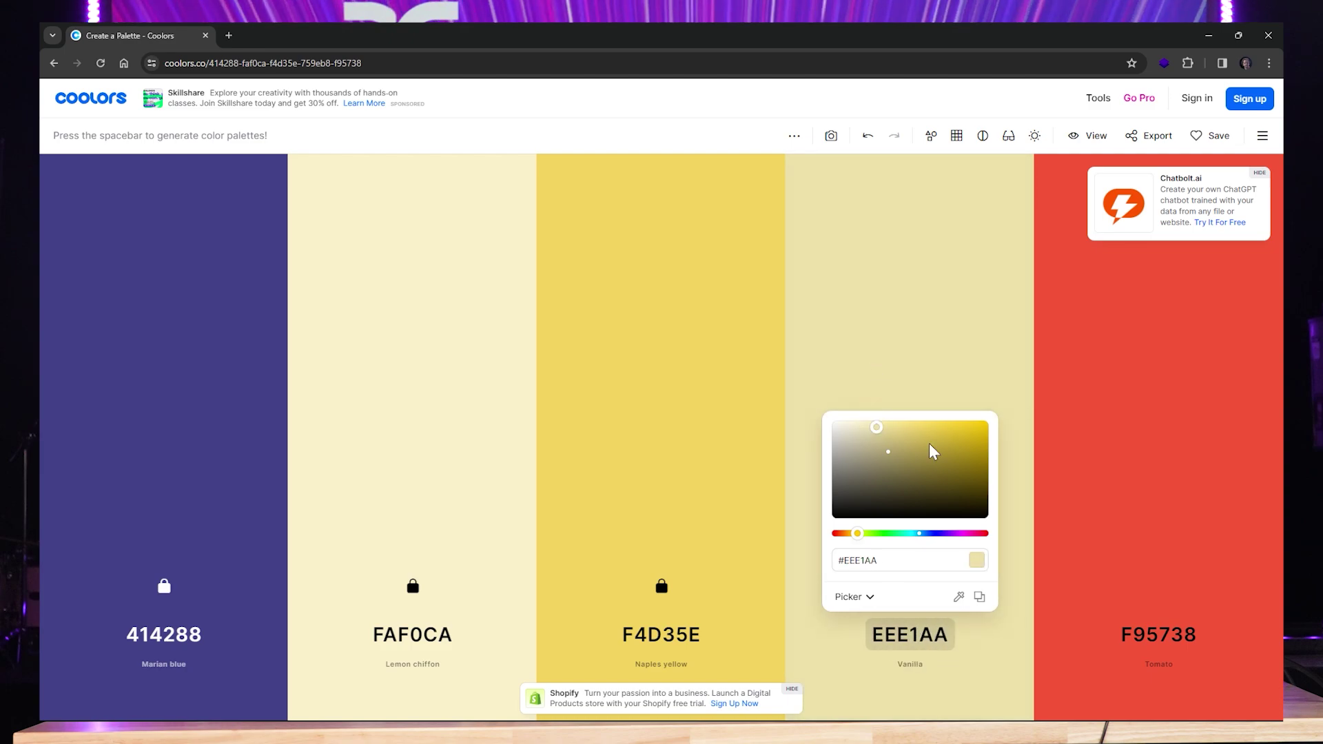
pyautogui.moveTo(914, 530); pyautogui.dragTo(662, 545)
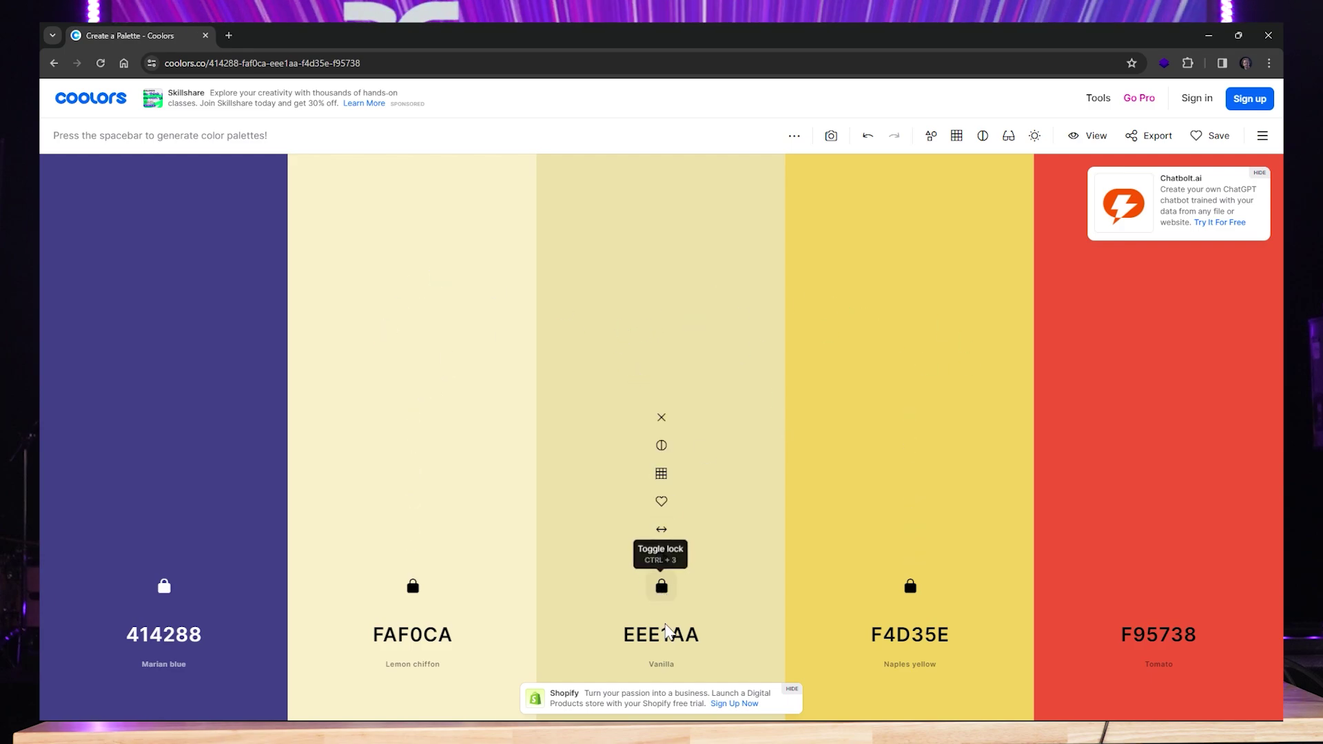
# Fine-tune the swatch to Vanilla F0E4AF, lock Tomato, and copy the FAF0CA hex.
pyautogui.click(658, 629)
pyautogui.moveTo(629, 425); pyautogui.dragTo(624, 424)
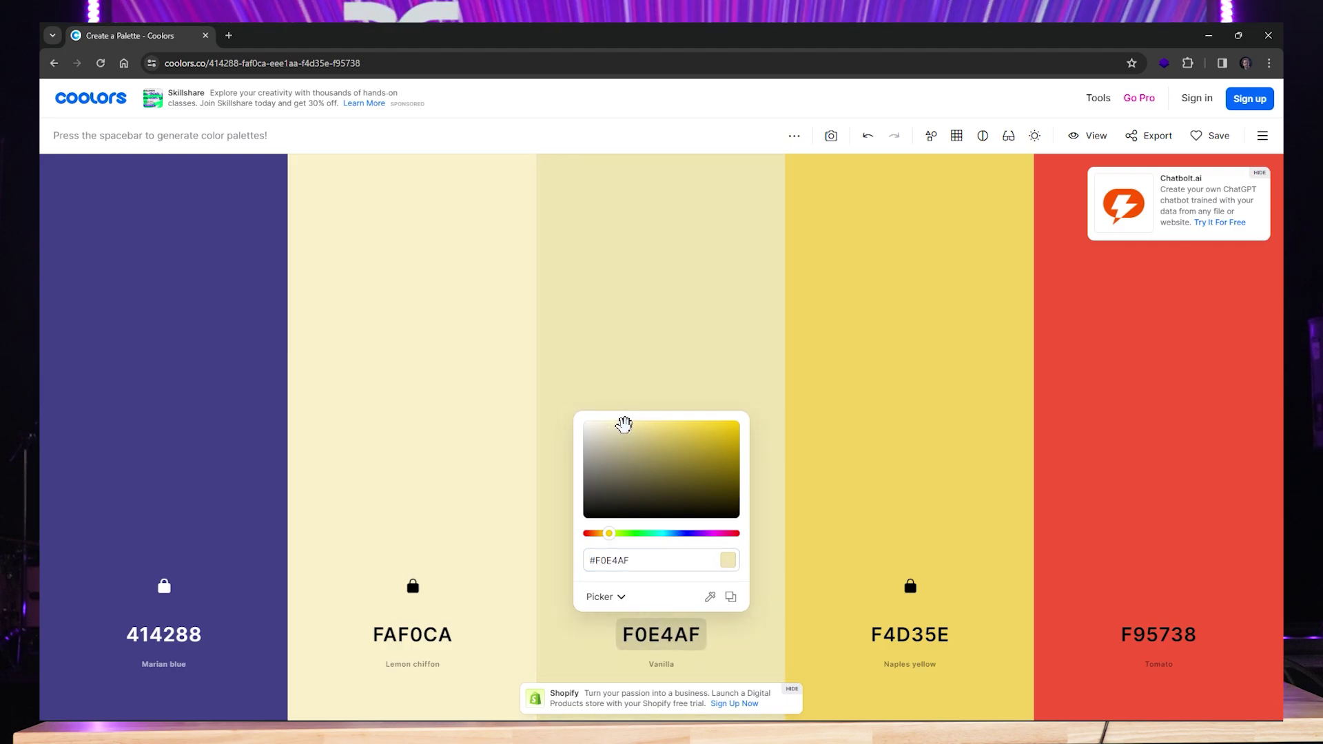
pyautogui.click(621, 130)
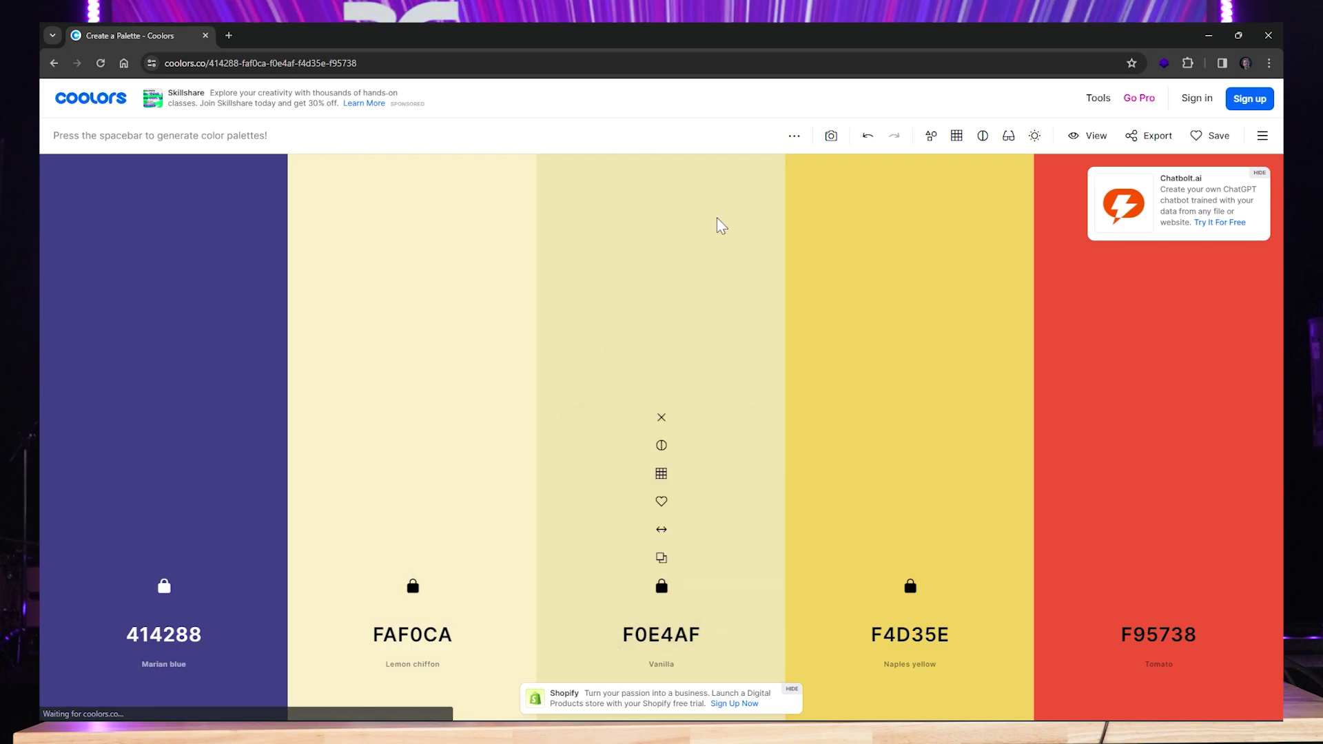
pyautogui.click(661, 590)
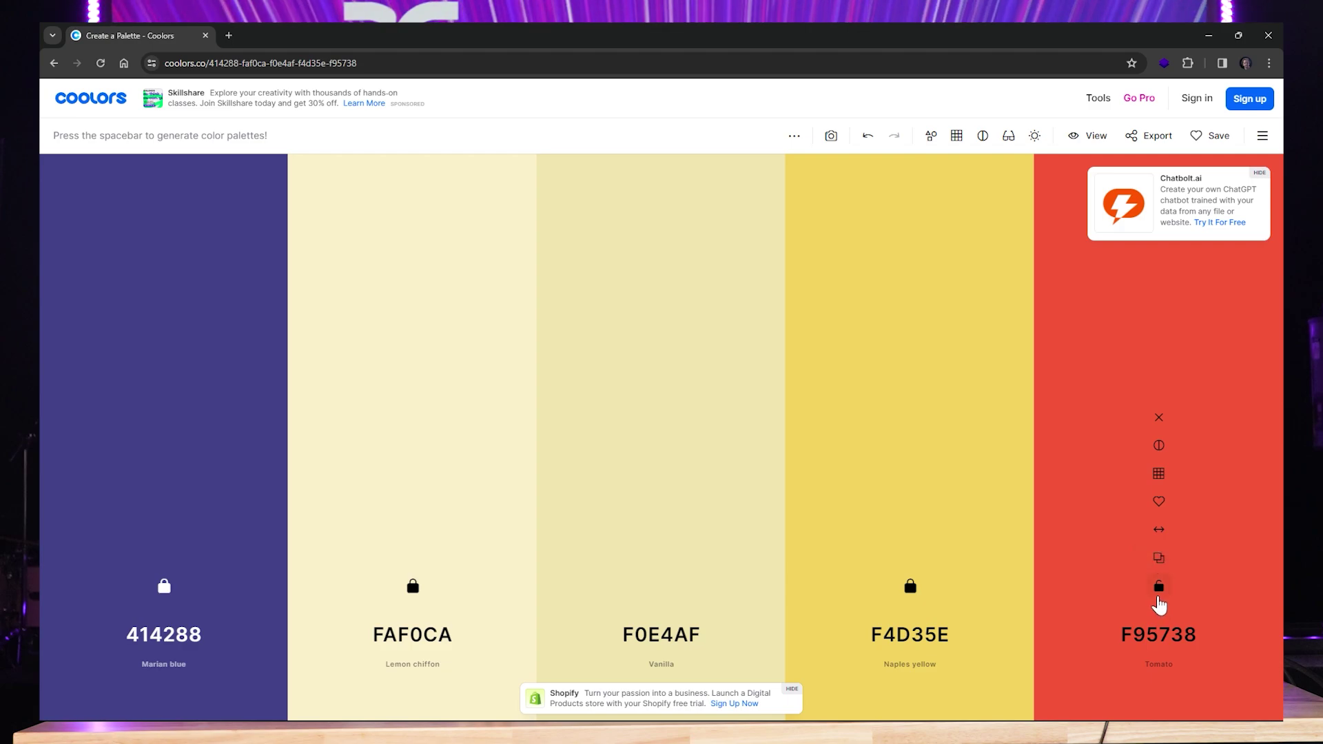
pyautogui.click(1158, 598)
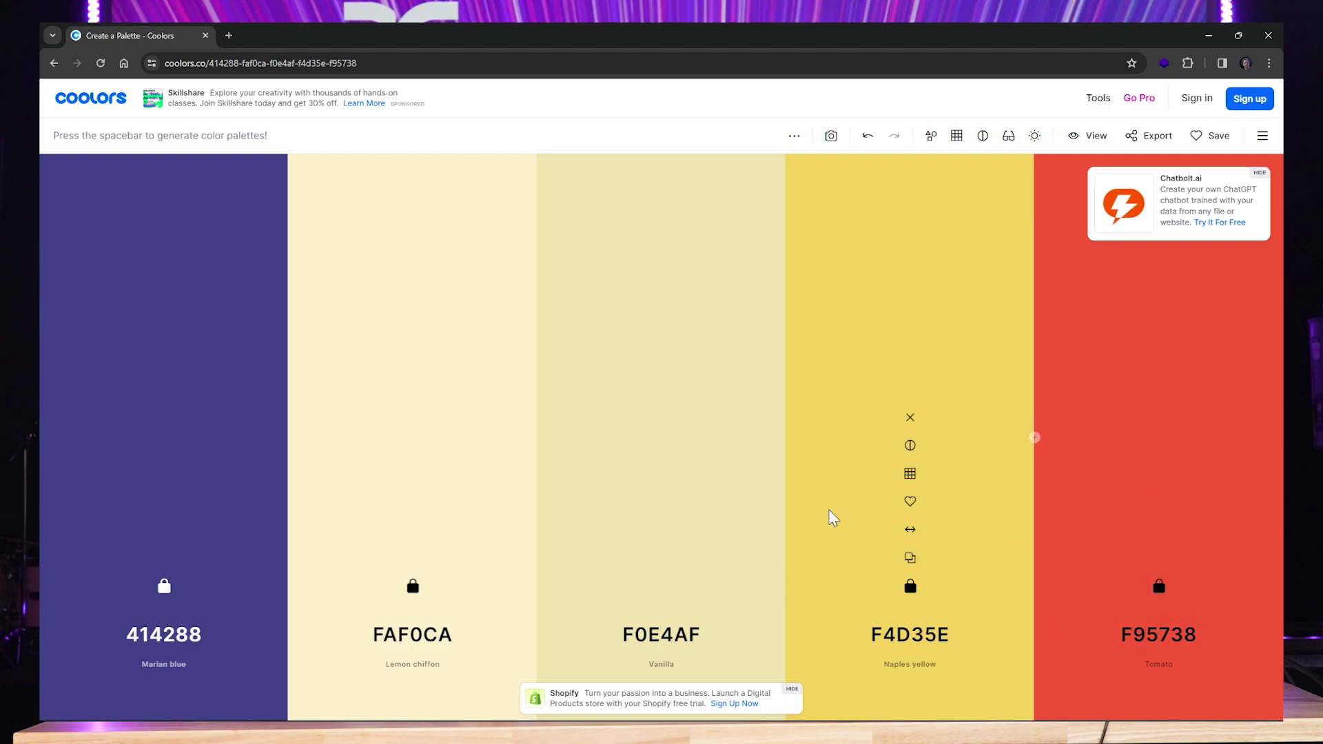
pyautogui.click(414, 639)
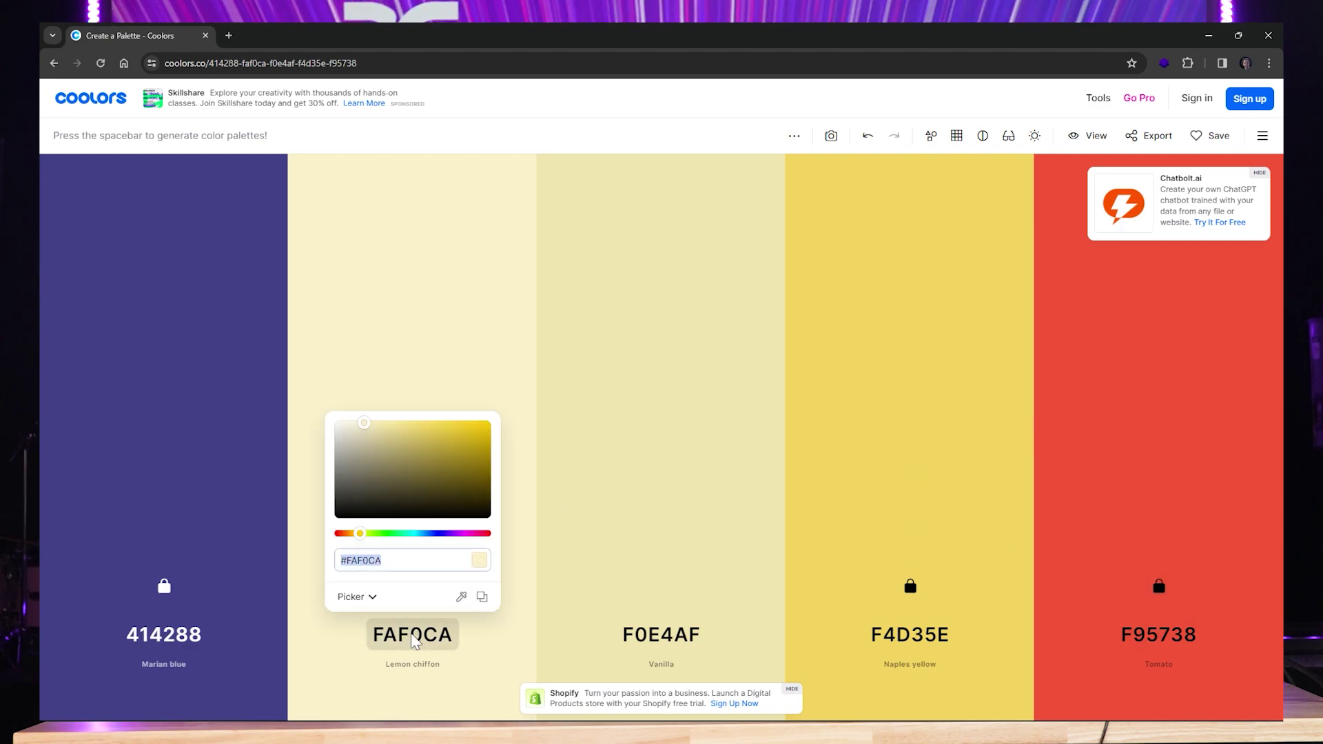
pyautogui.click(527, 630)
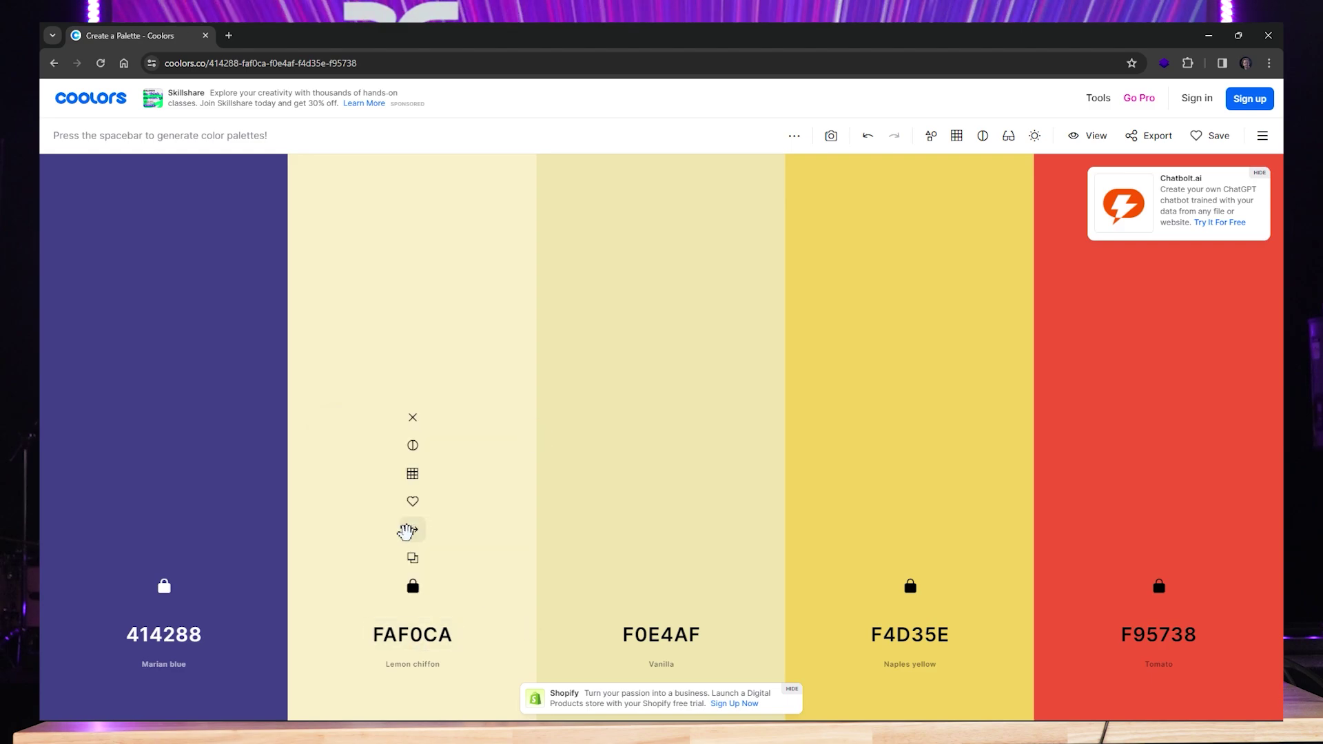
pyautogui.click(413, 557)
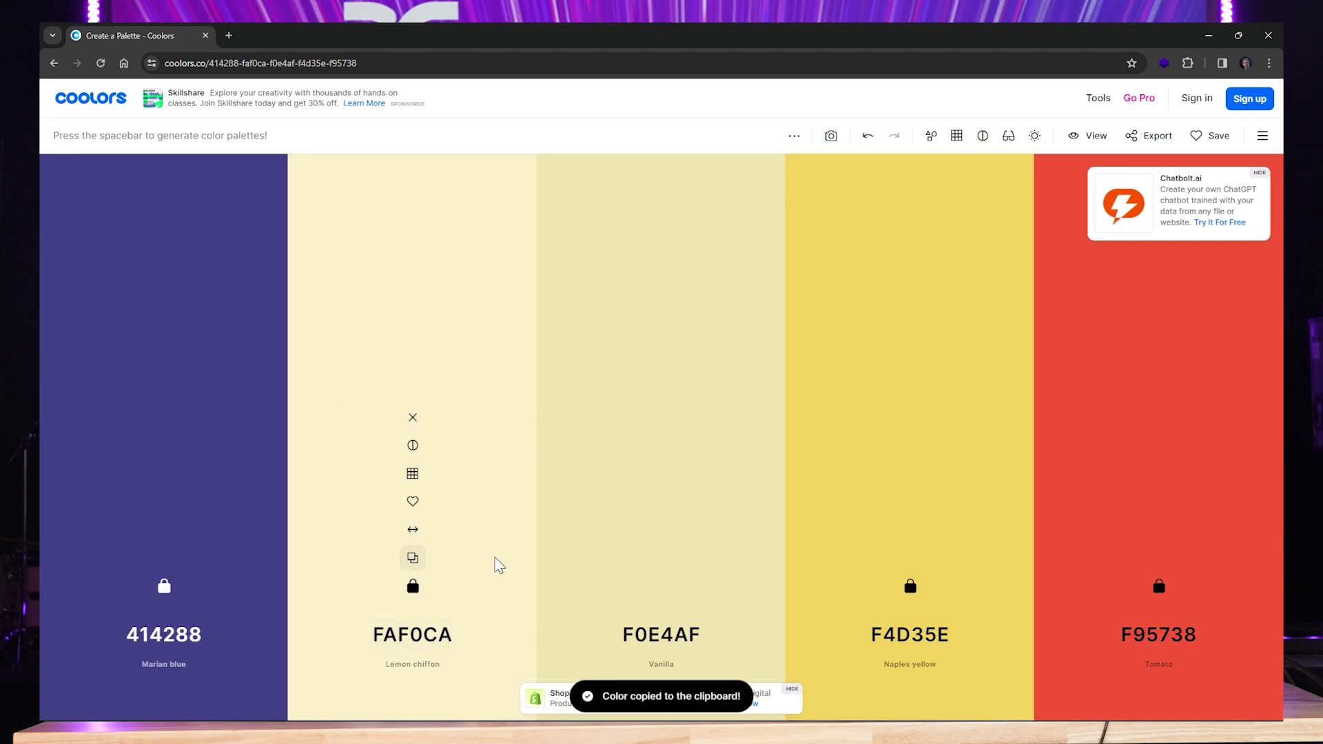
# In Figma, set the Background & Type colour style on Slide 16:9 - 2 to FAF0CA.
pyautogui.moveTo(535, 39); pyautogui.dragTo(683, 169)
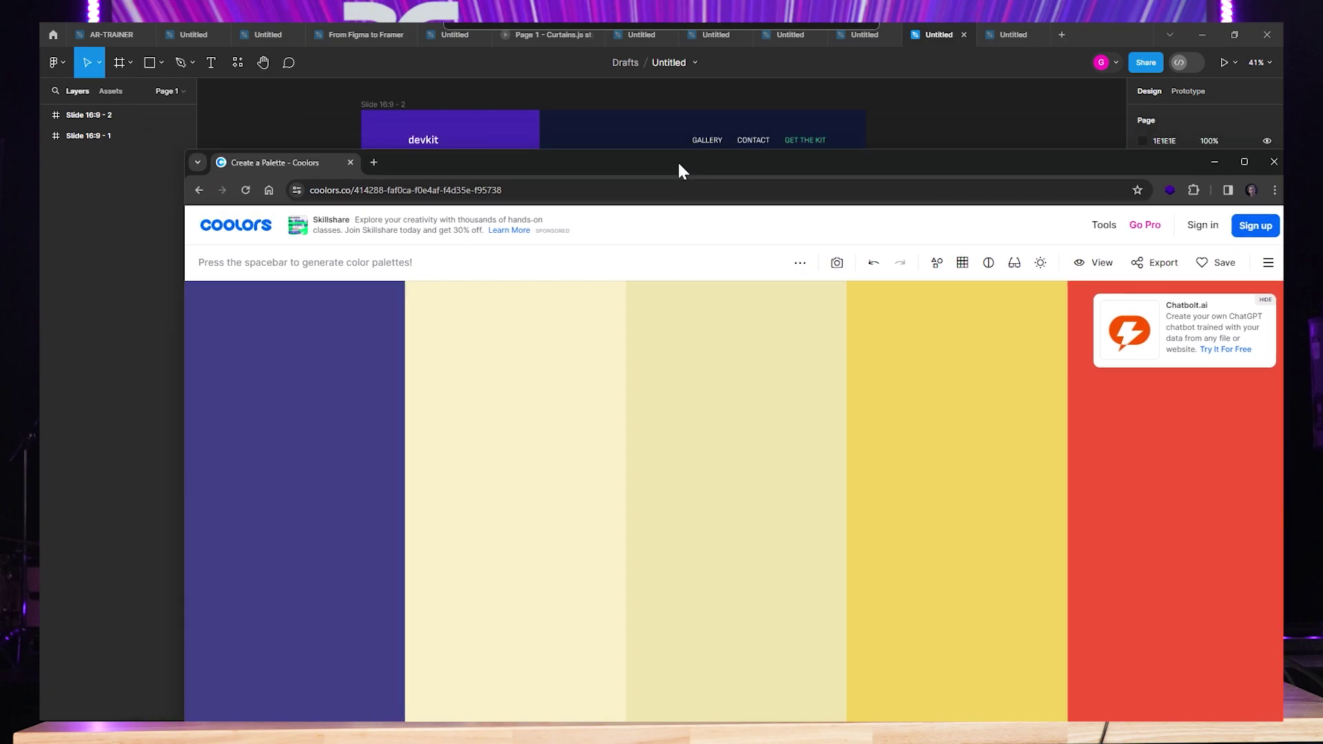
pyautogui.click(651, 104)
pyautogui.click(396, 109)
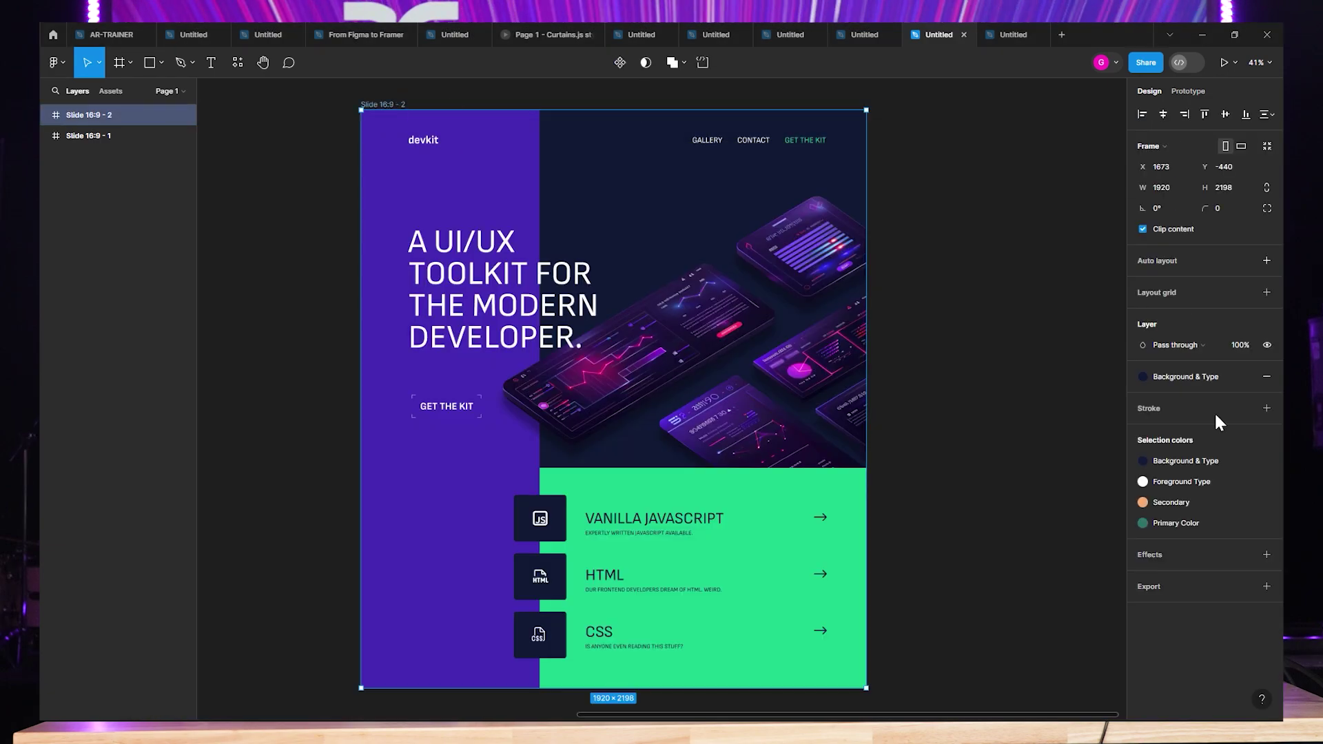
pyautogui.click(1194, 461)
pyautogui.click(1100, 548)
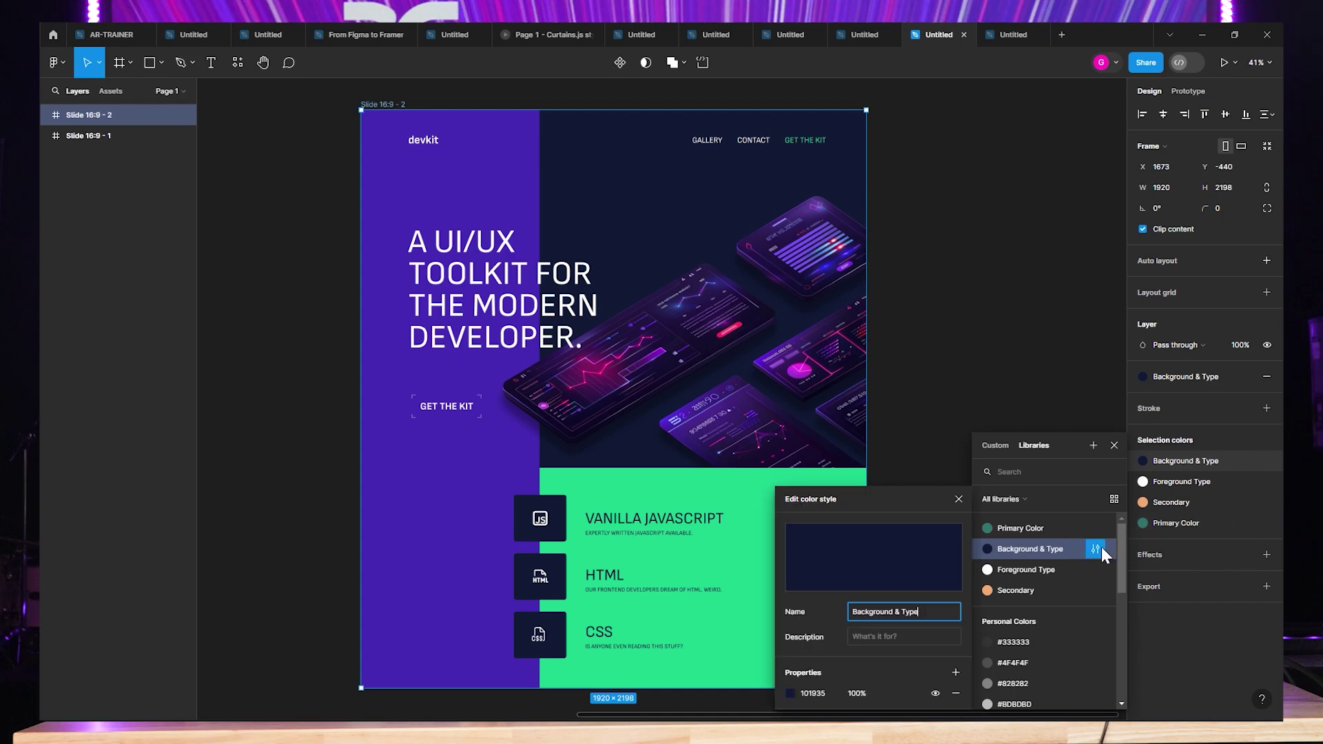
pyautogui.click(817, 695)
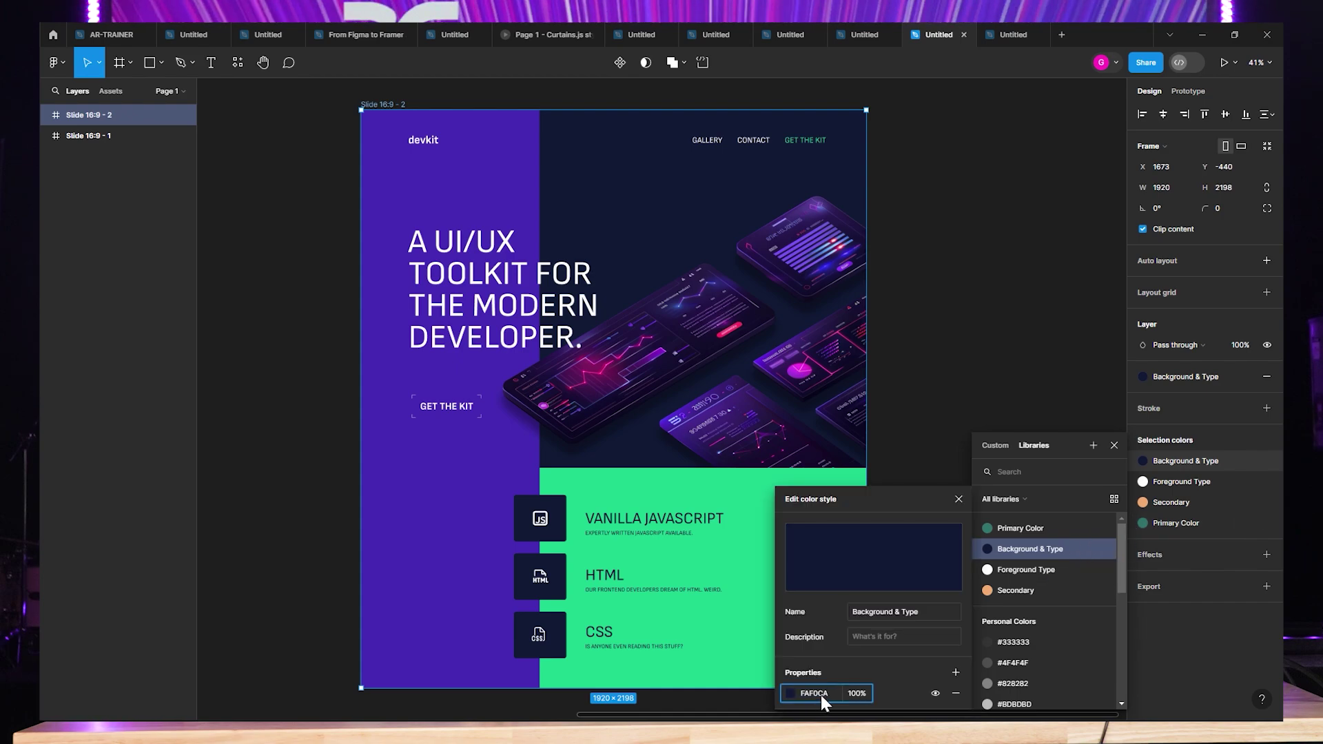
pyautogui.press('Return')
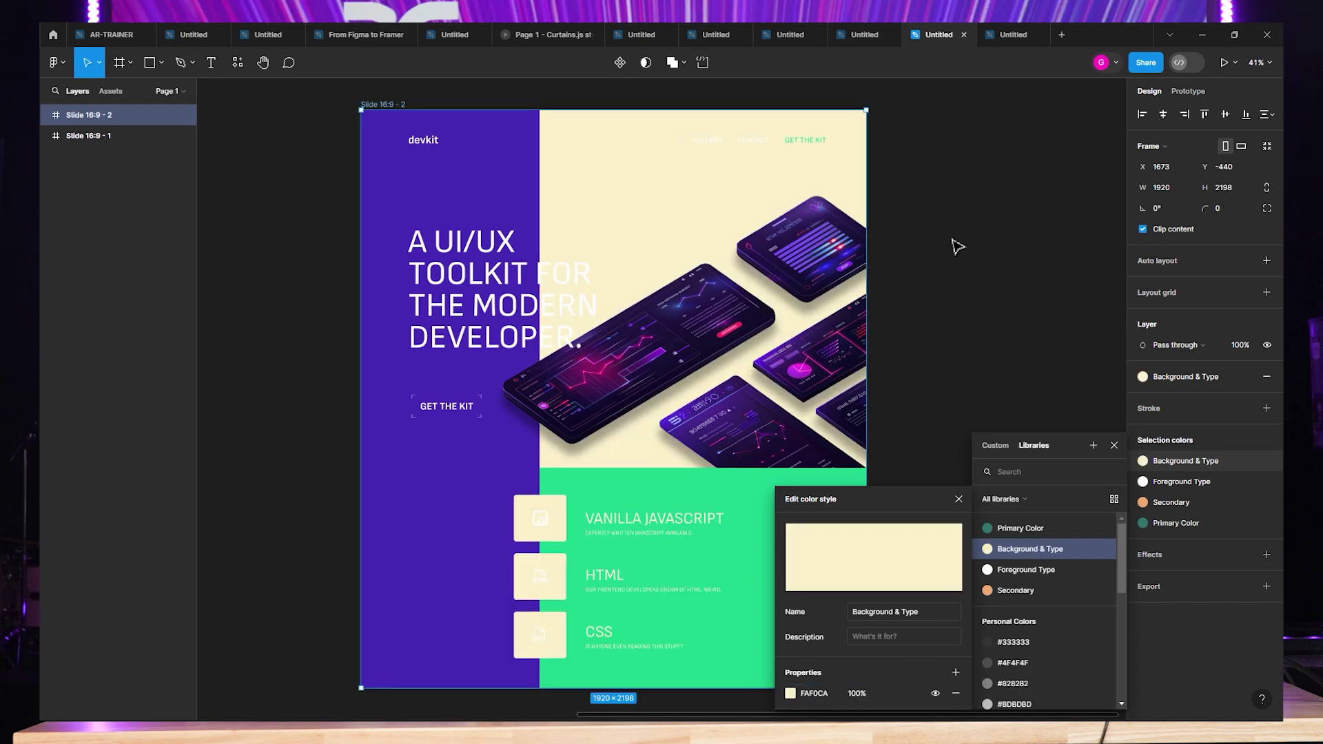
pyautogui.click(958, 246)
# Pan around the canvas to review the cream slide, then clear the selection.
pyautogui.scroll(-5, 689, 345)
pyautogui.scroll(4, 555, 345)
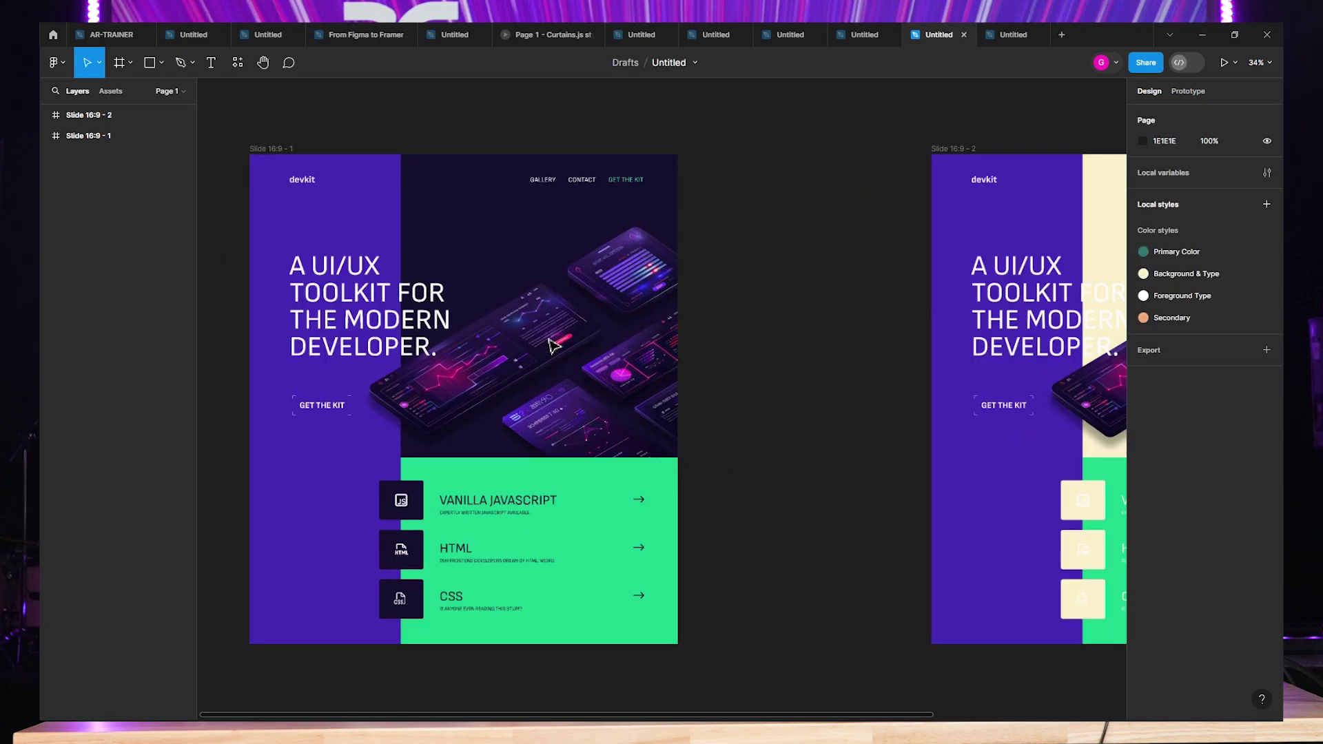
pyautogui.scroll(1, 555, 345)
pyautogui.scroll(-3, 717, 296)
pyautogui.hscroll(5, 718, 295)
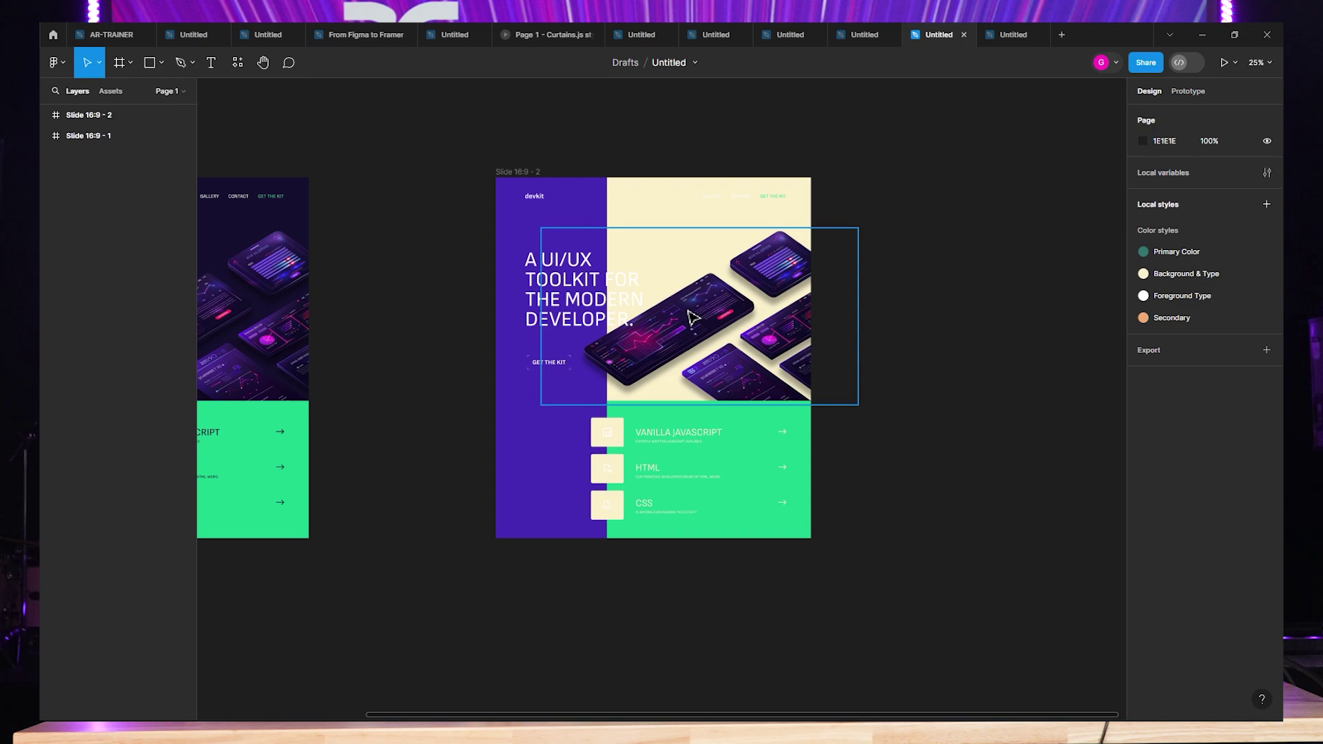
pyautogui.scroll(3, 693, 317)
pyautogui.scroll(-1, 618, 162)
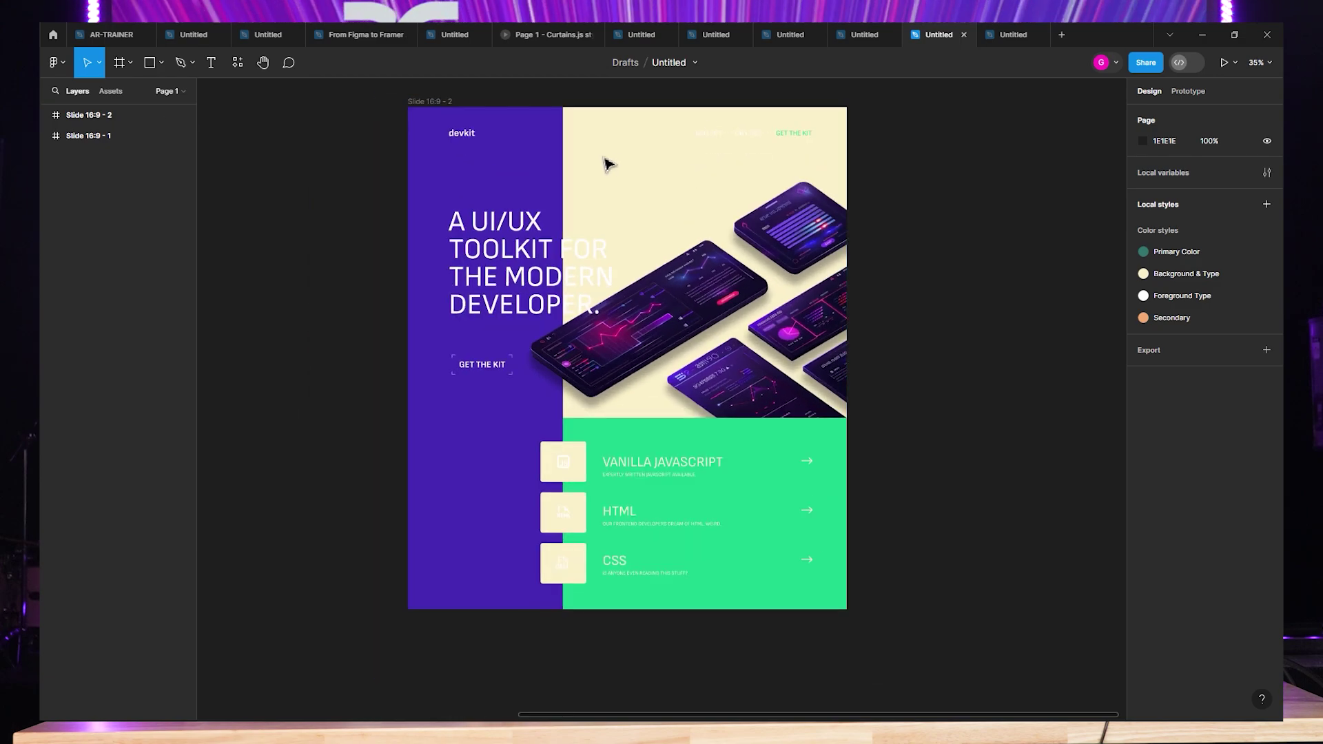
pyautogui.click(435, 104)
pyautogui.press('Escape')
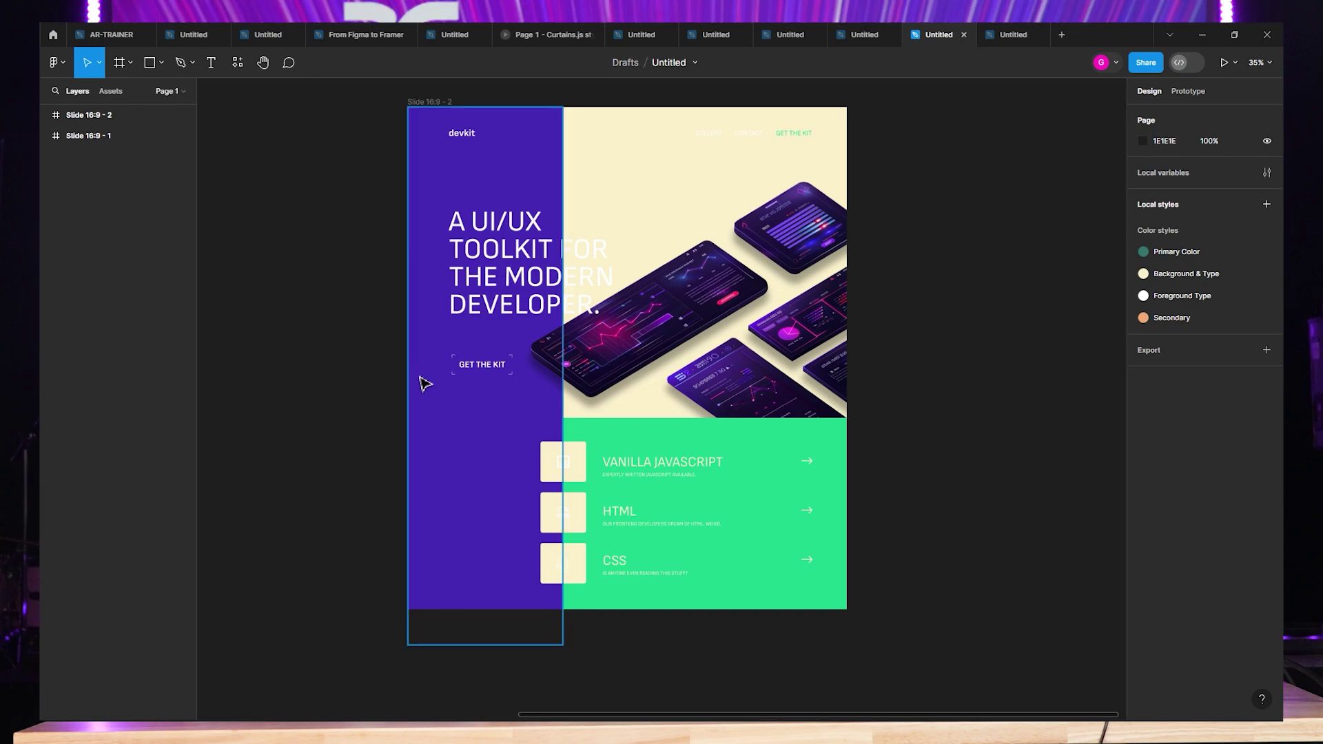
# Apply the teal Primary Color style to Slide 16:9 - 2's purple left panel and reopen the style list.
pyautogui.click(456, 449)
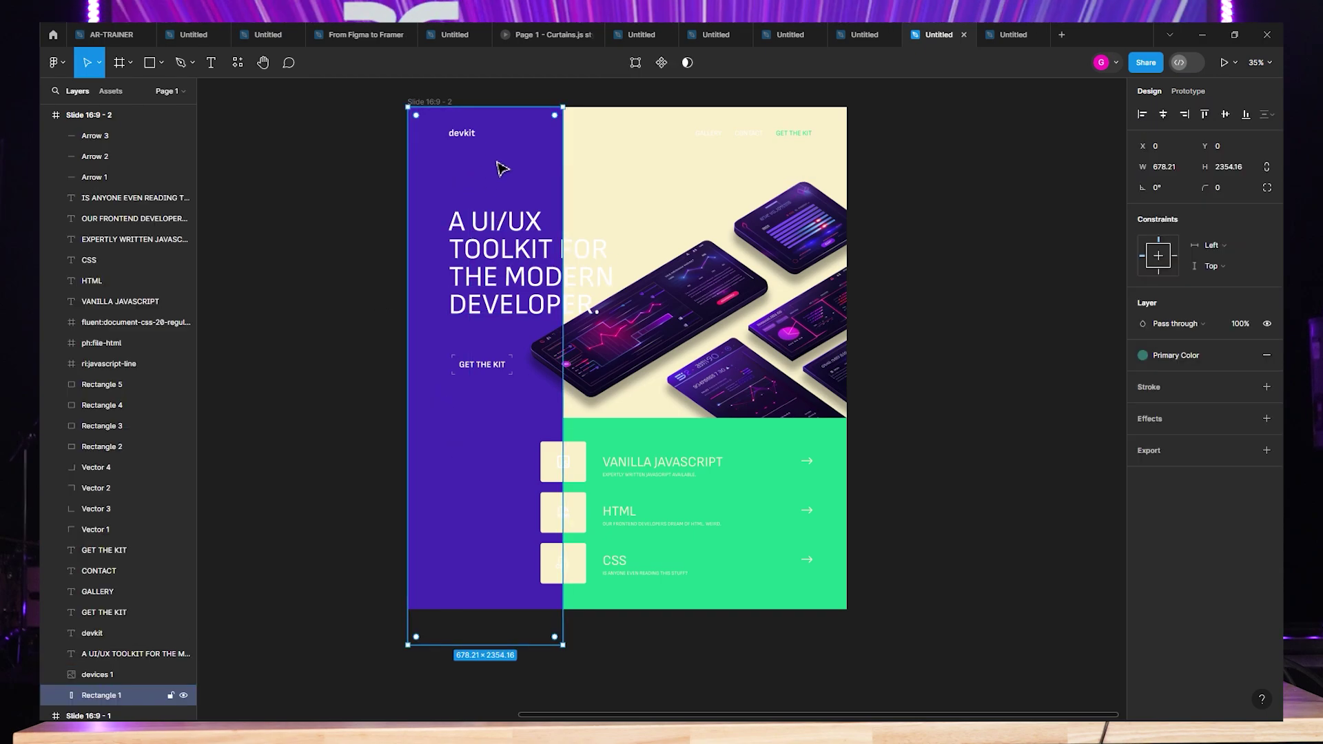
pyautogui.click(379, 230)
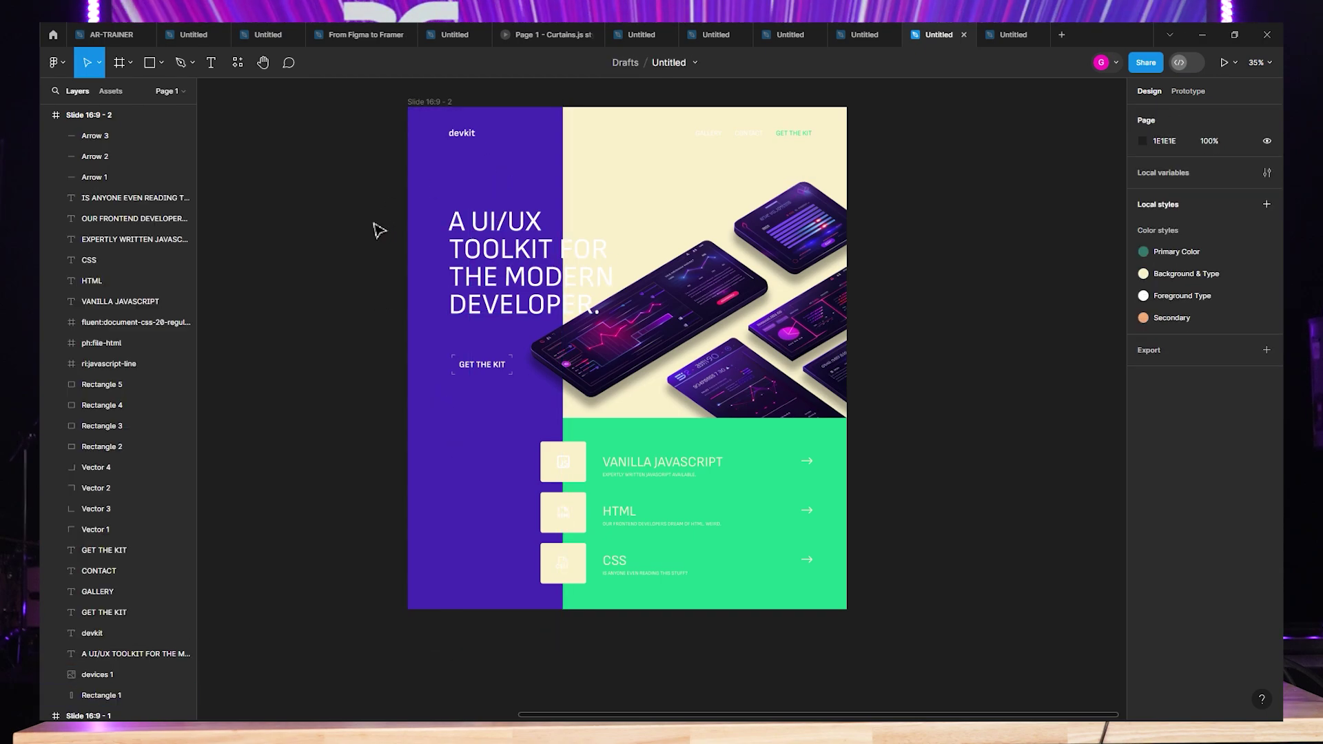
pyautogui.moveTo(598, 714)
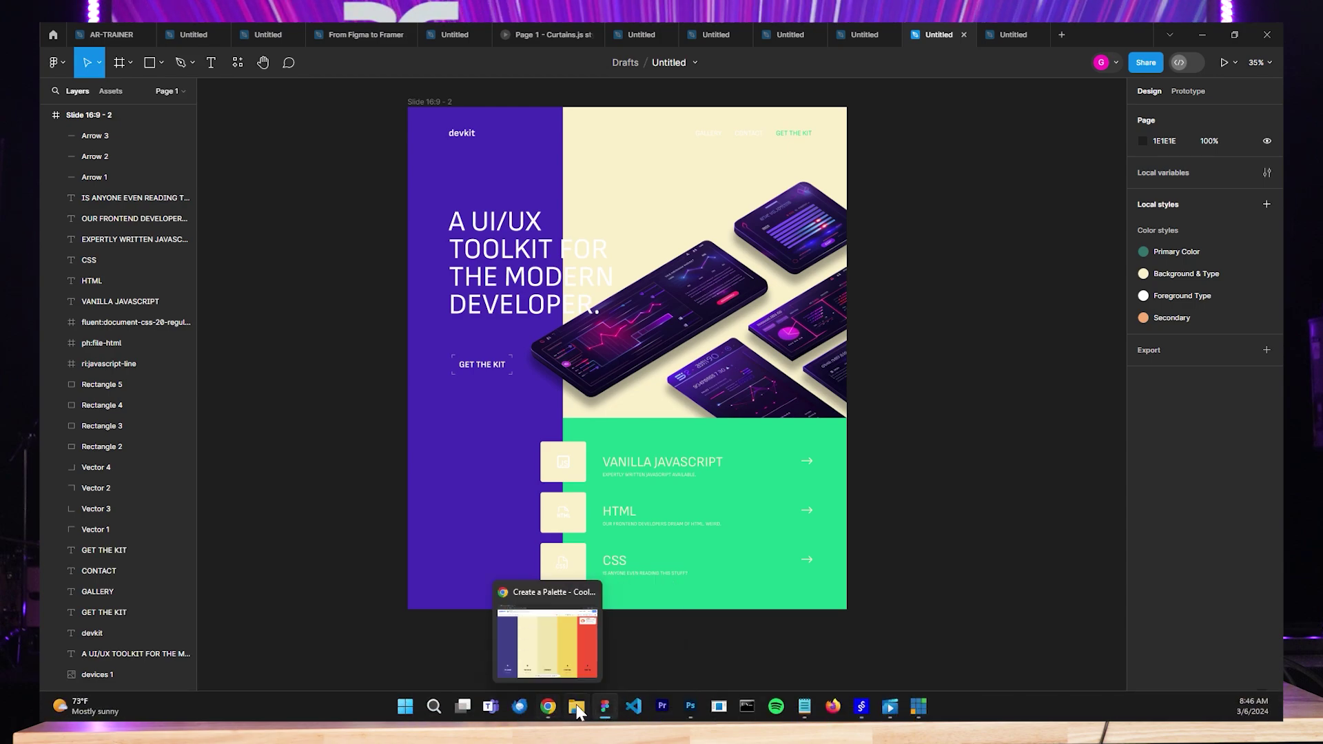
pyautogui.moveTo(551, 715)
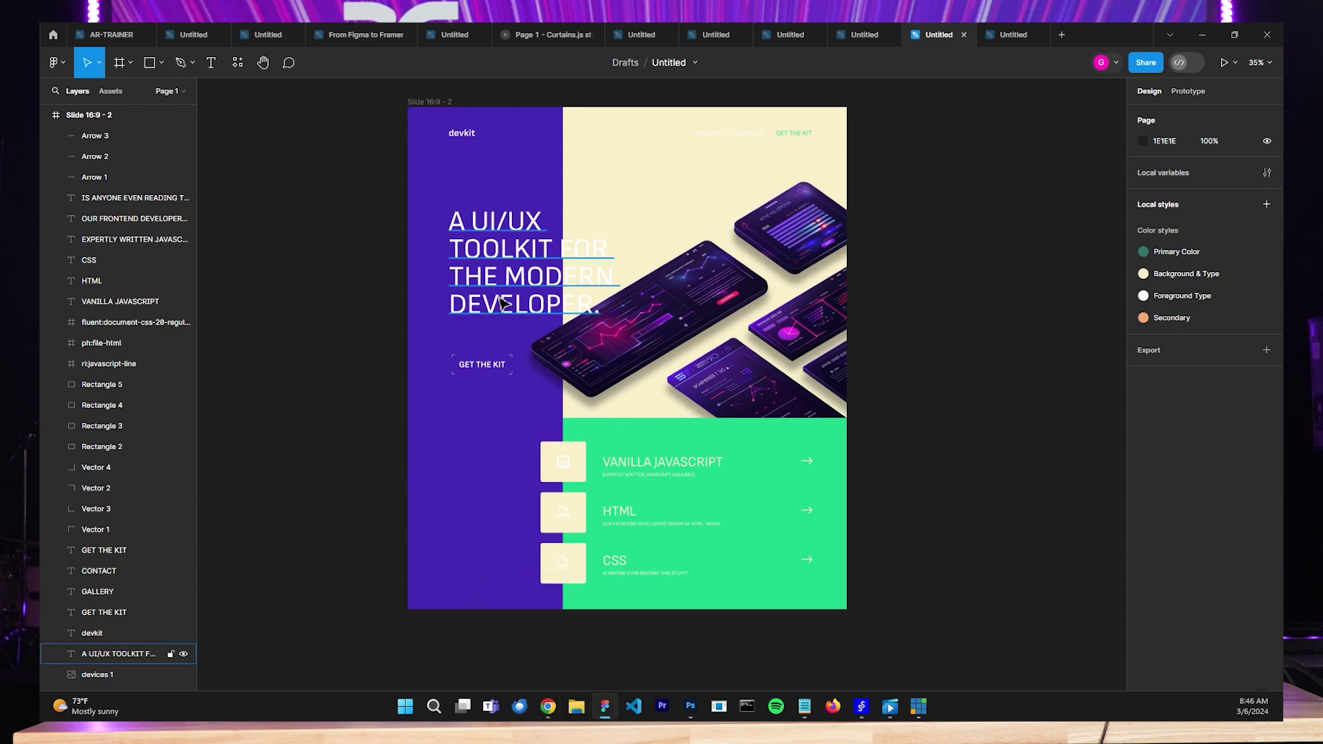
pyautogui.click(431, 102)
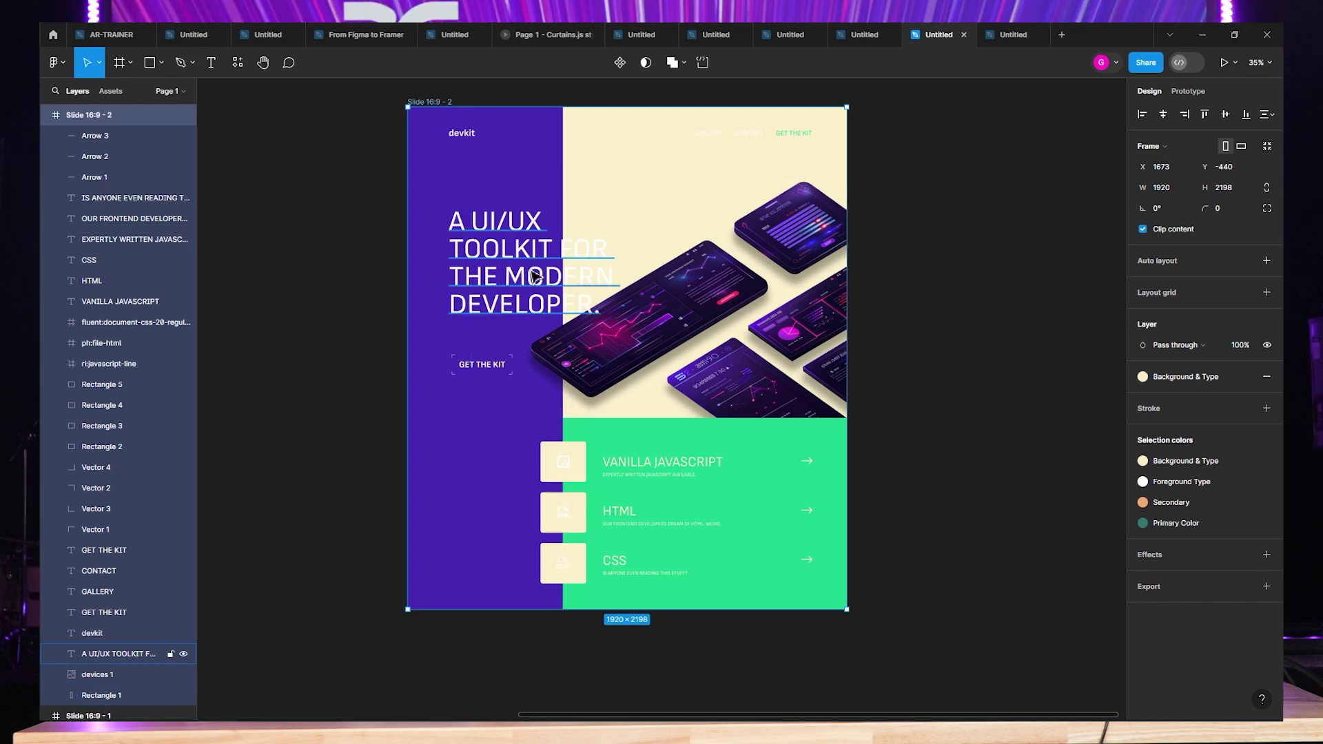
pyautogui.click(491, 202)
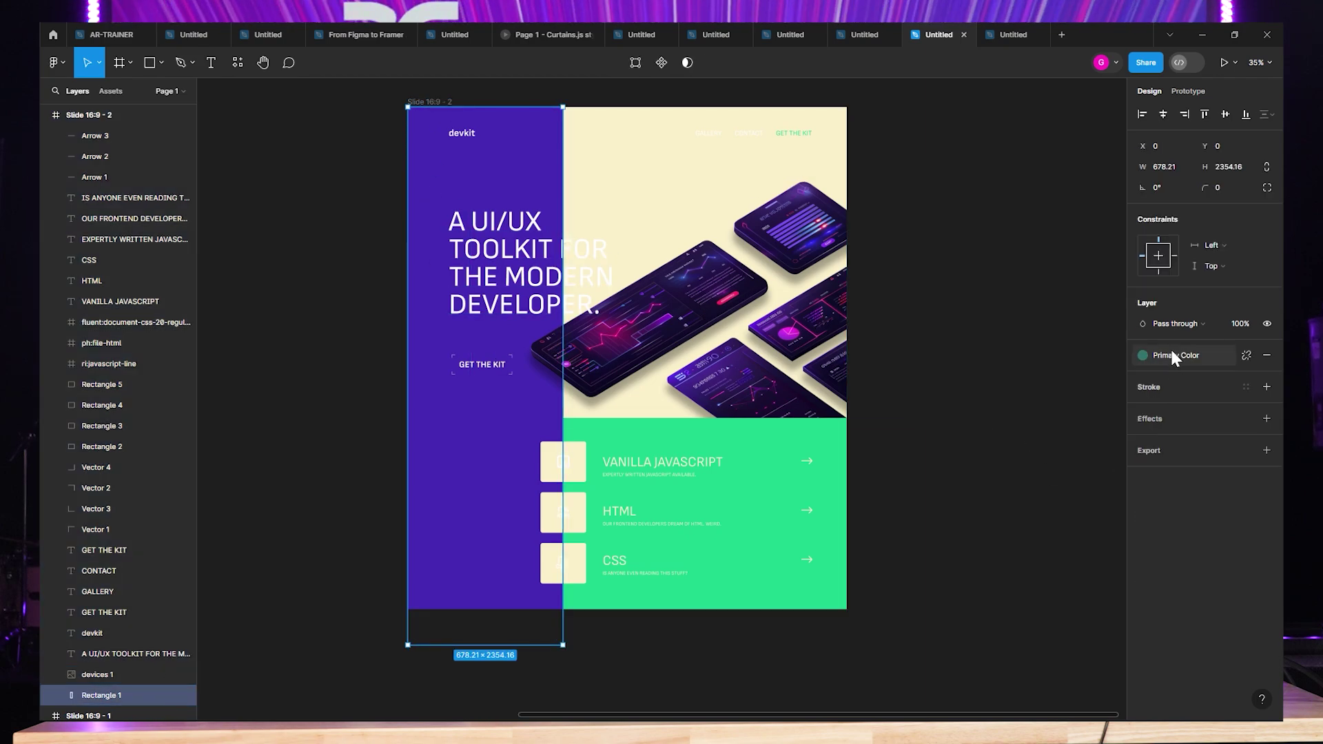
pyautogui.click(430, 109)
pyautogui.click(444, 168)
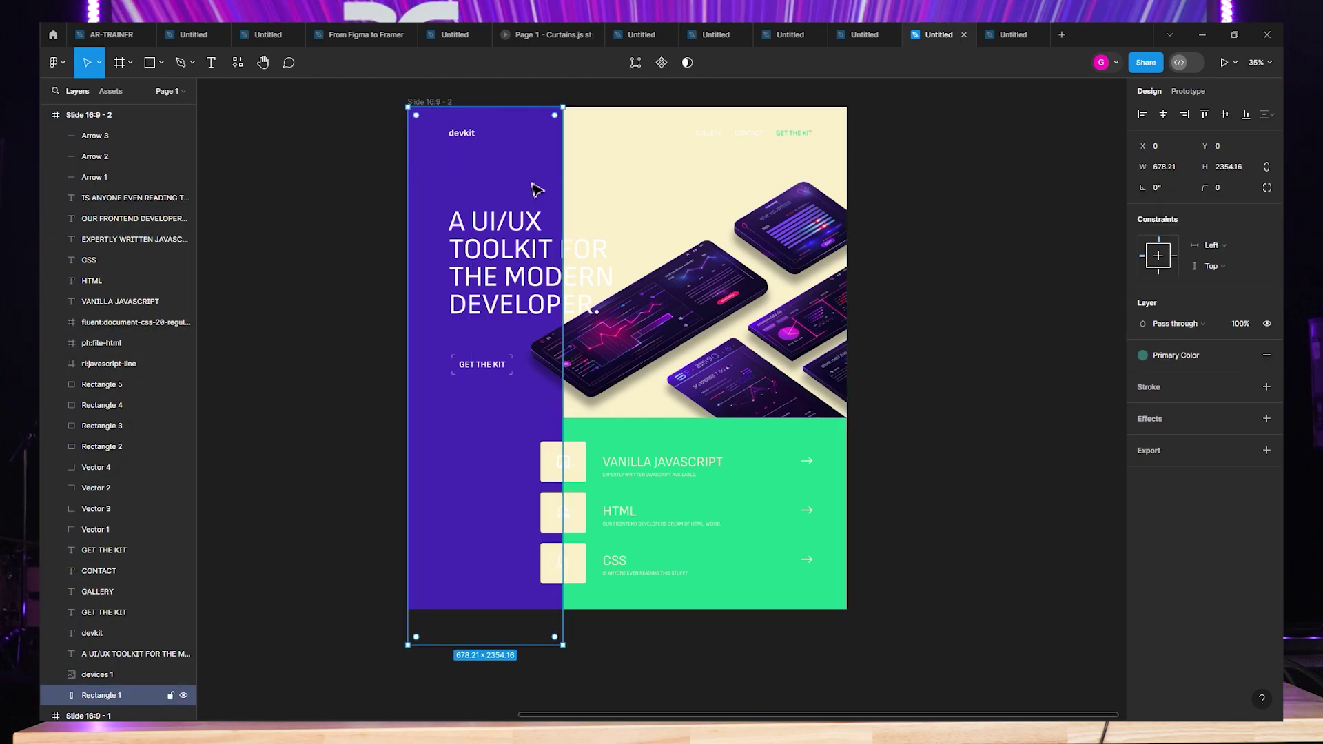
pyautogui.click(438, 103)
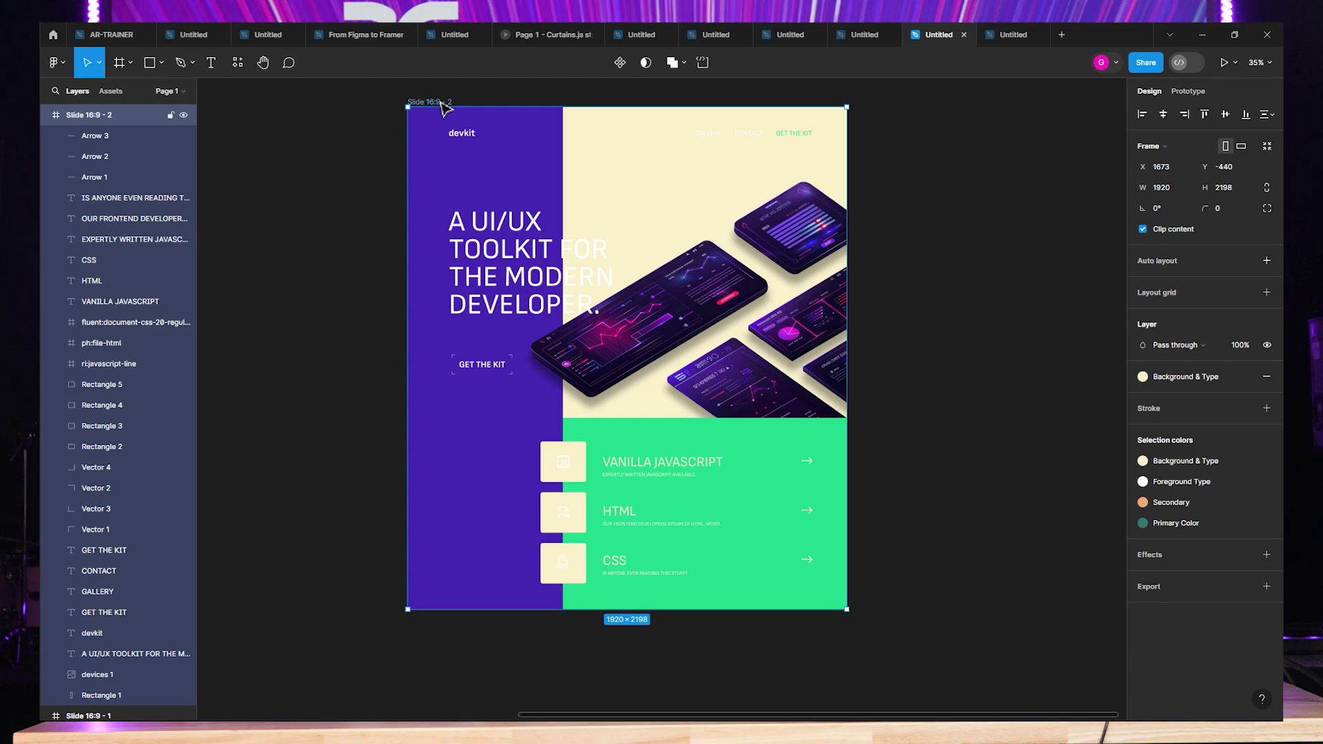
pyautogui.click(1177, 524)
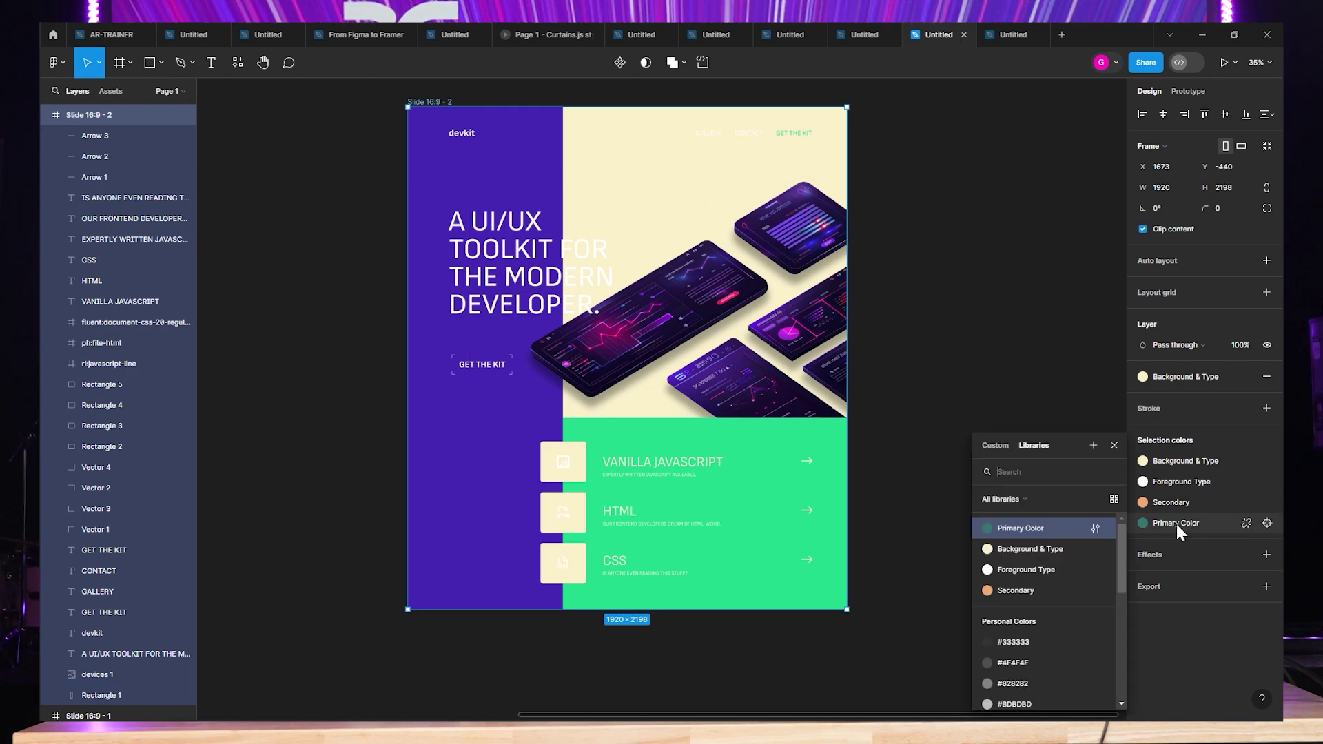
pyautogui.click(992, 528)
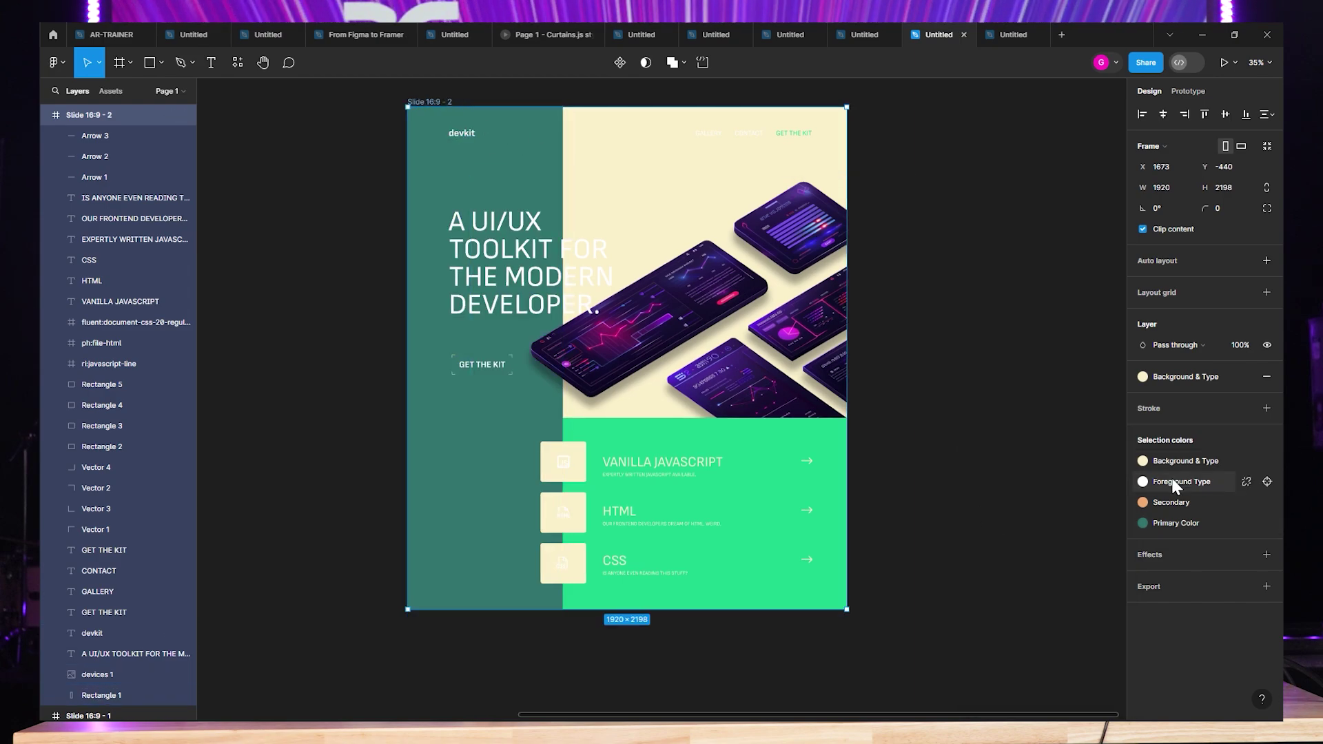
pyautogui.click(1162, 526)
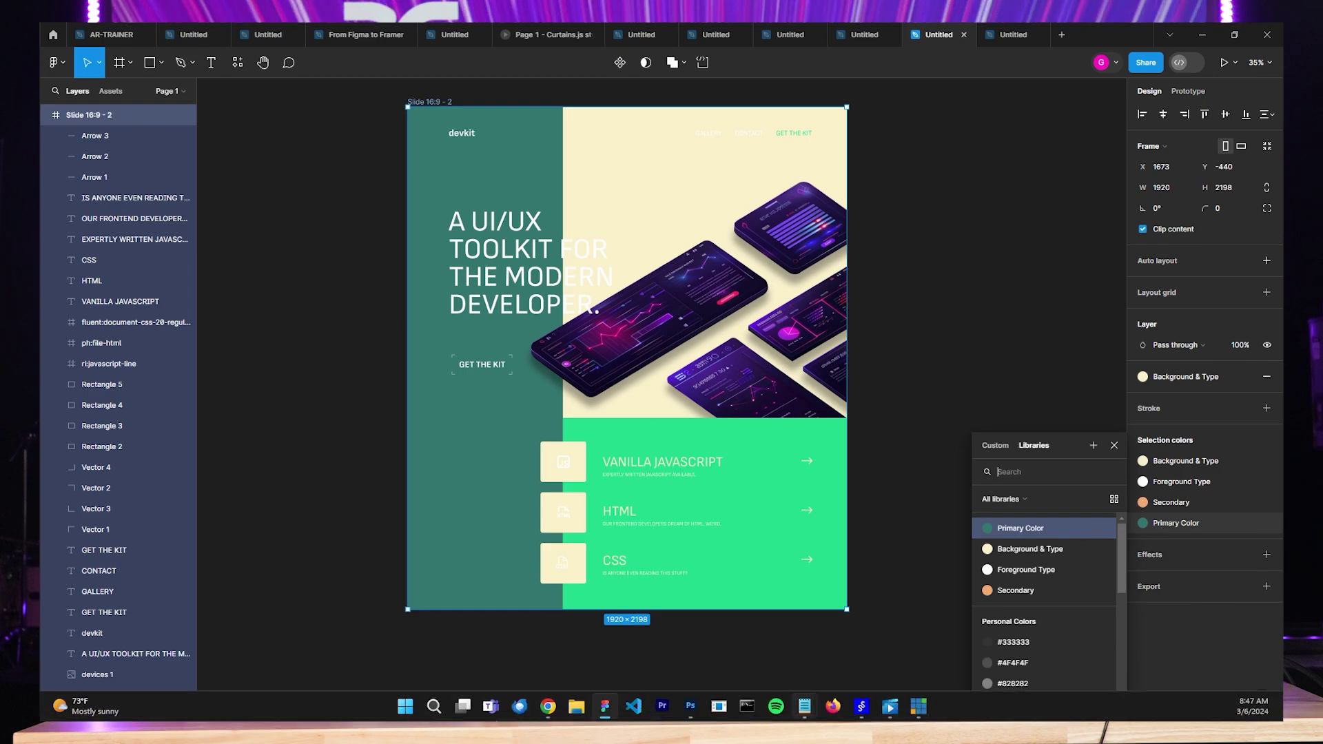
pyautogui.click(548, 707)
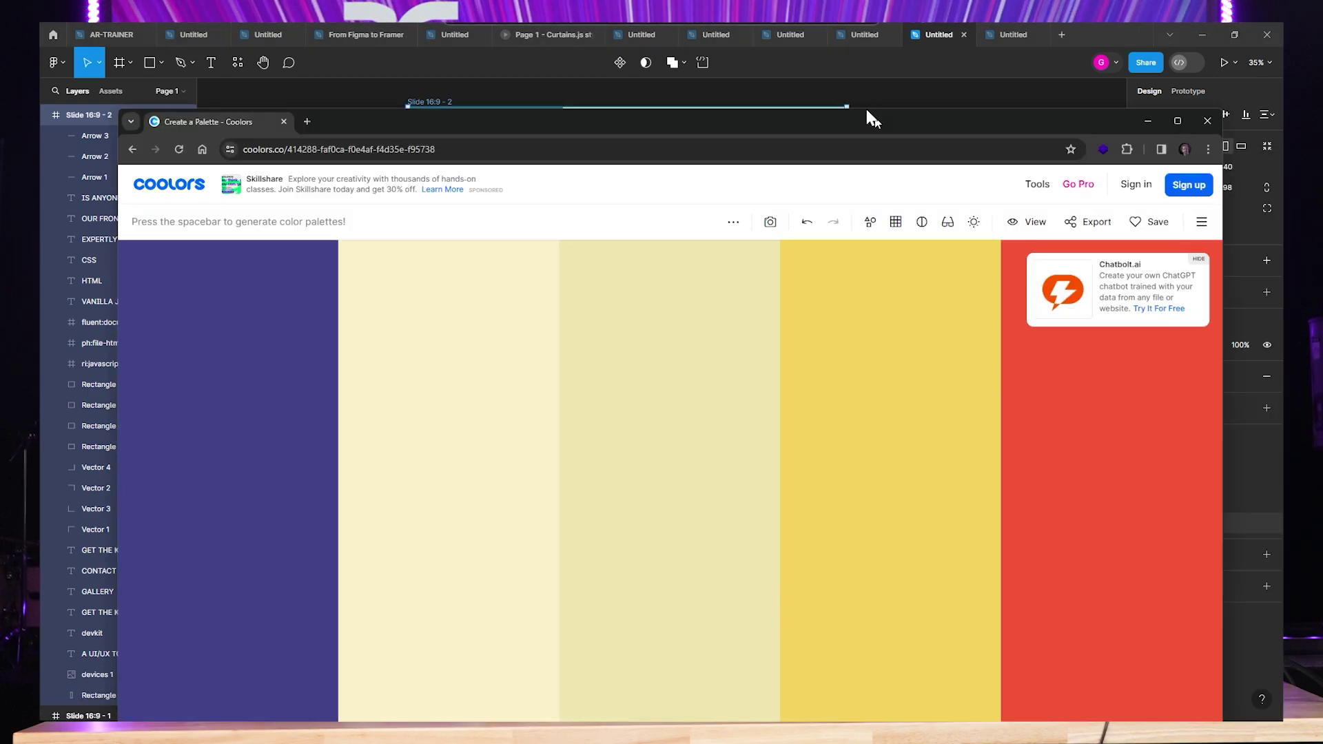
pyautogui.moveTo(866, 110); pyautogui.dragTo(836, 60)
pyautogui.moveTo(862, 540)
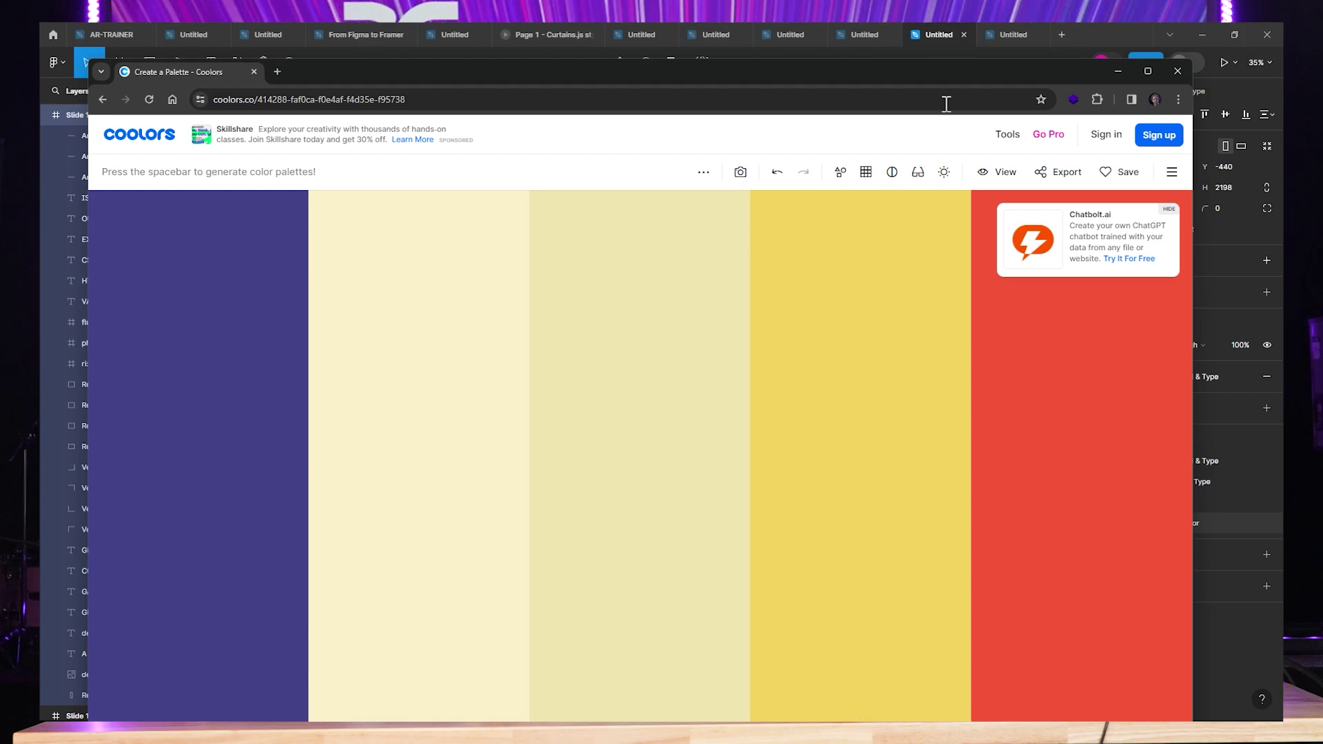
pyautogui.press('super+Down')
pyautogui.click(1143, 523)
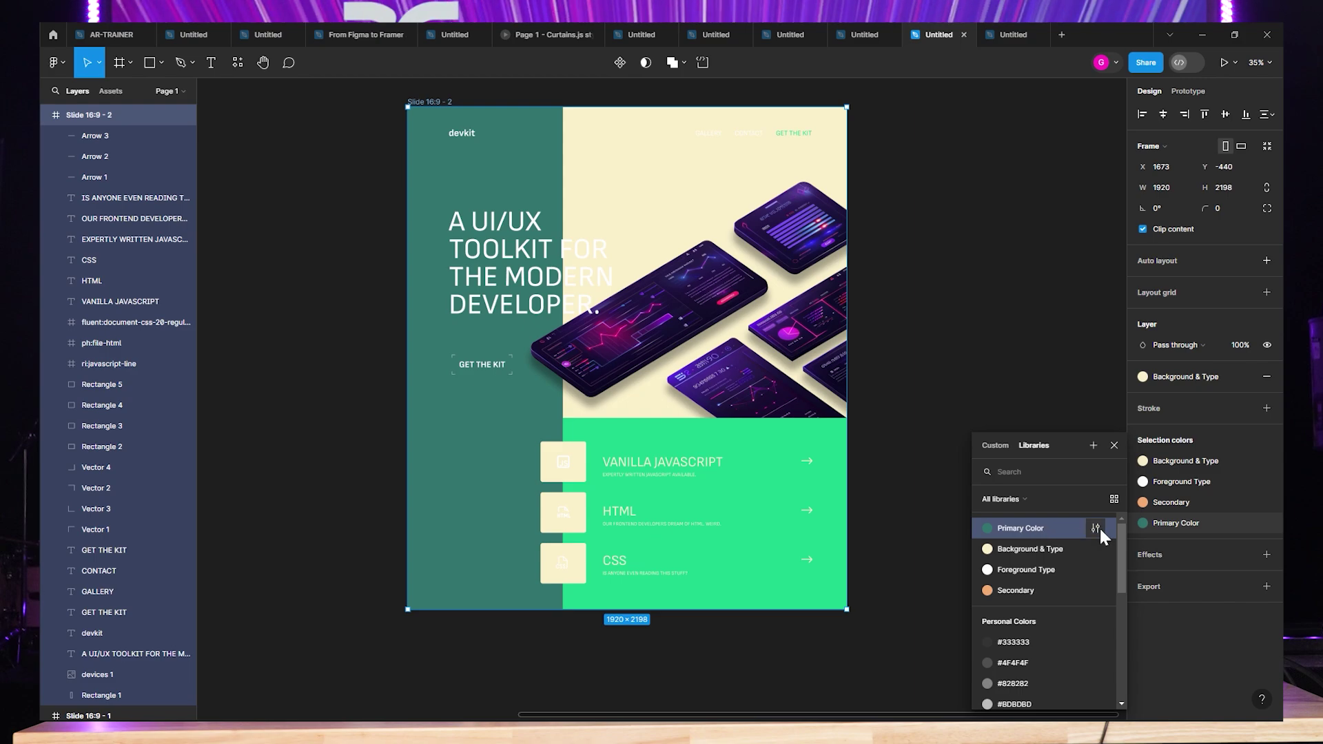
# Change the Primary Color style to yellow F4D35E.
pyautogui.click(1096, 528)
pyautogui.click(809, 693)
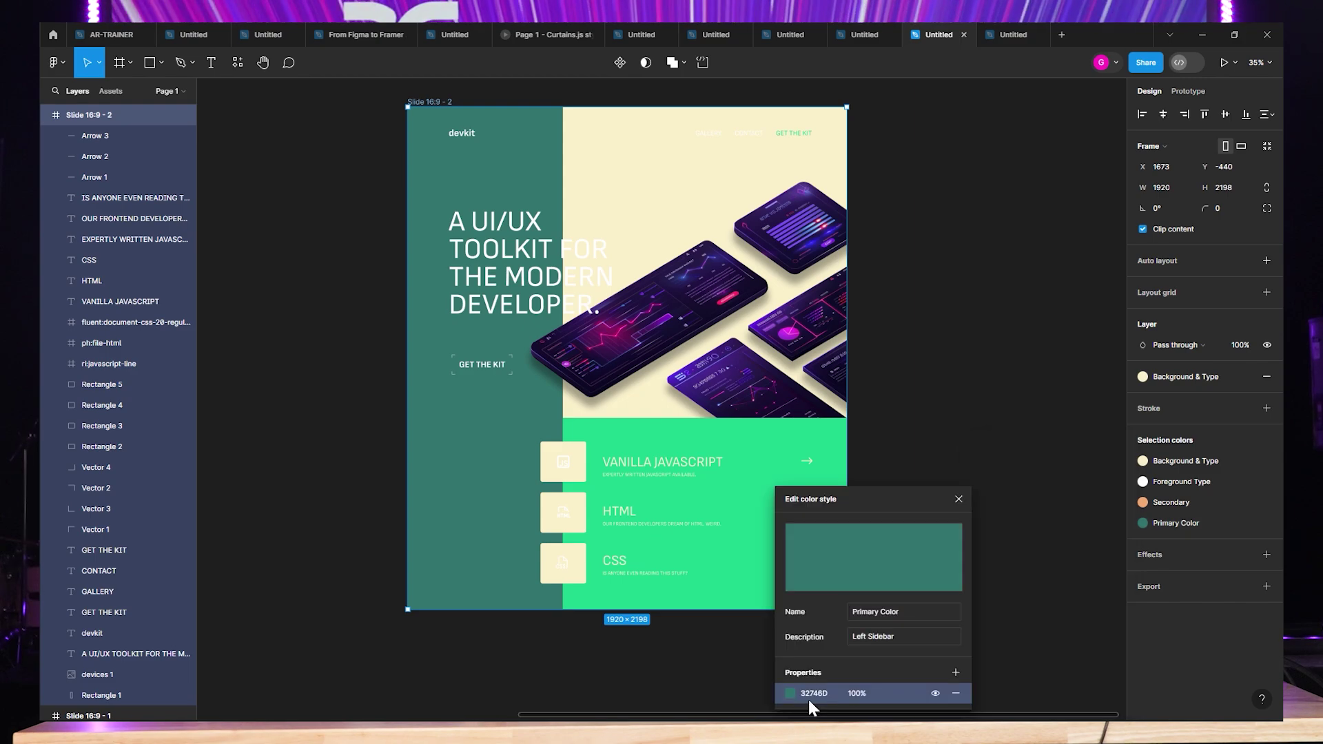
pyautogui.write('F4D35E')
pyautogui.press('Return')
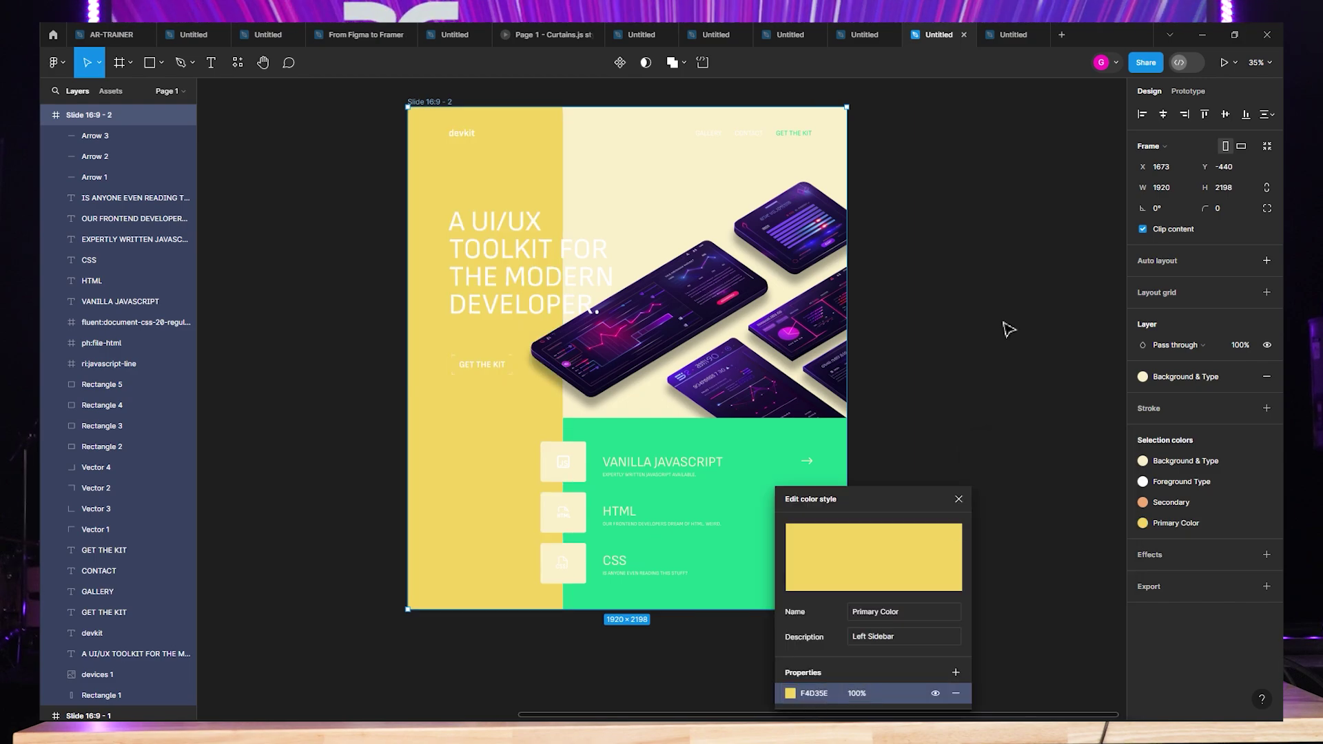
pyautogui.click(1004, 331)
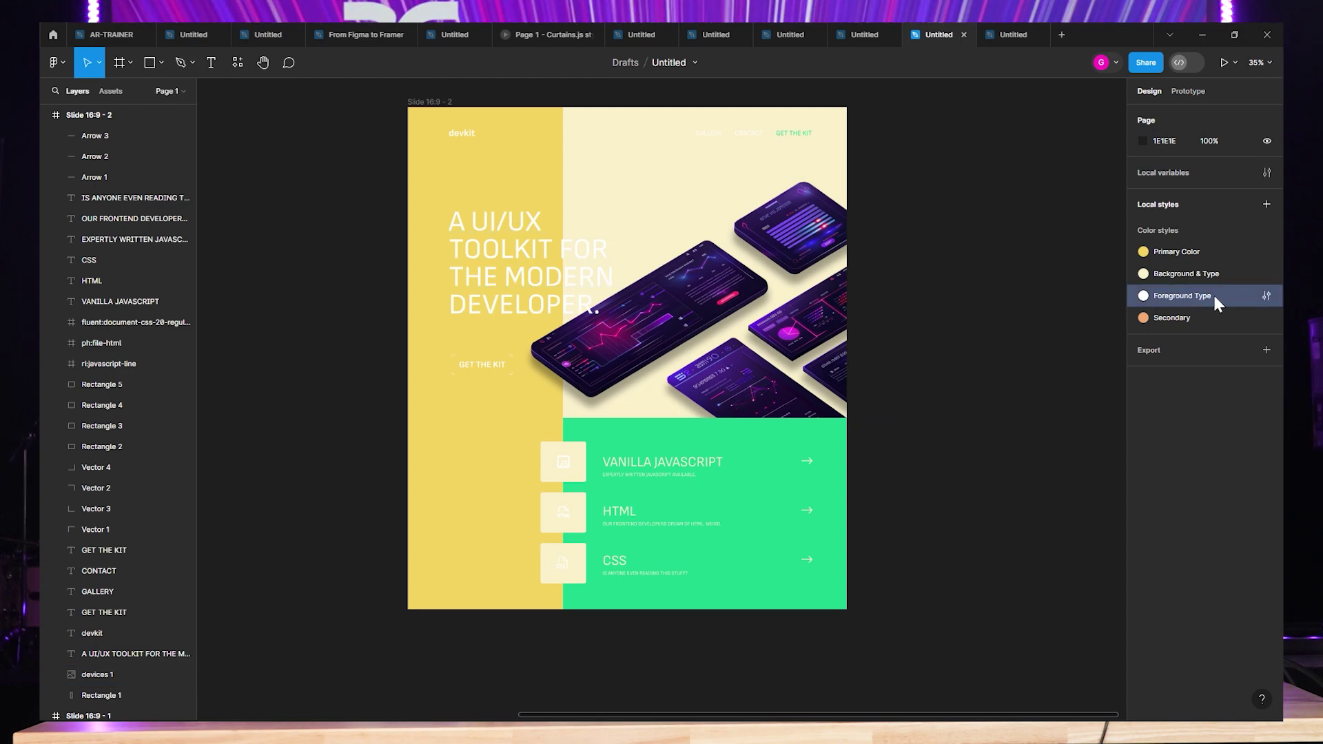
# Set the Foreground Type colour style to black 000000.
pyautogui.click(1267, 295)
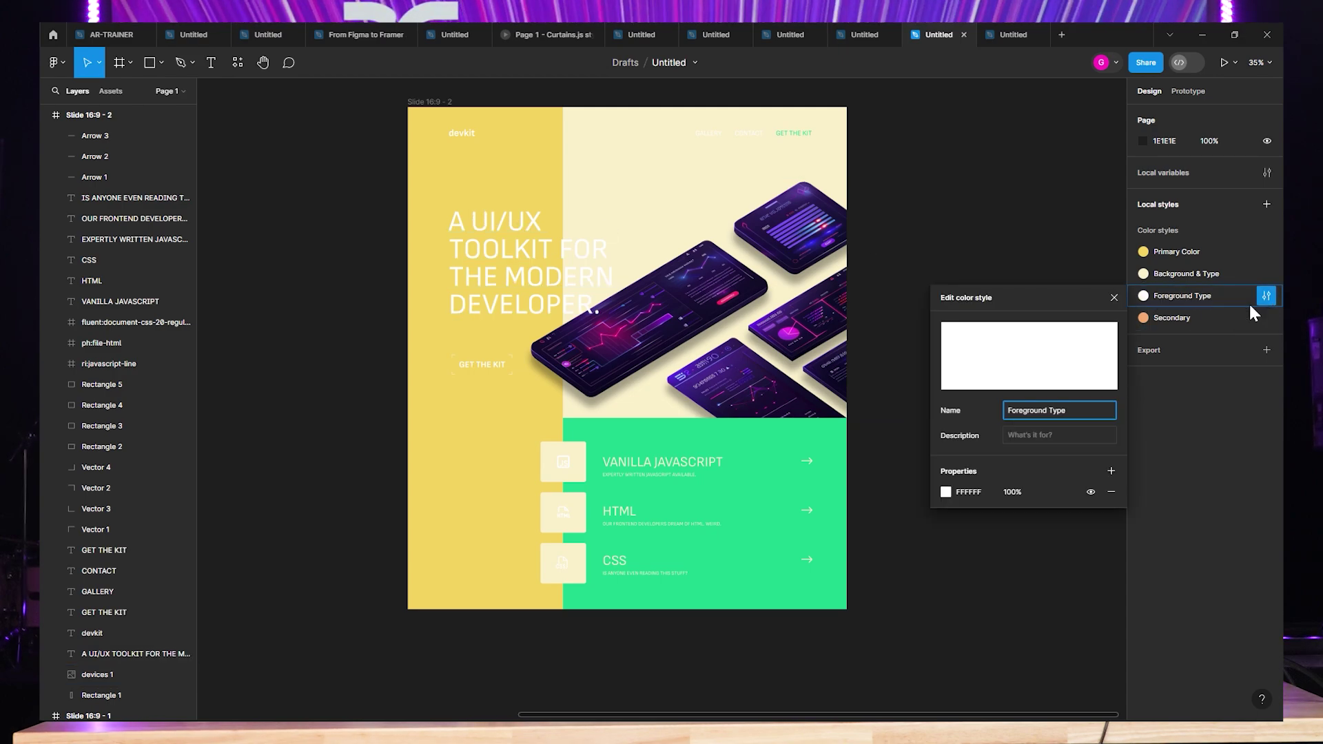
pyautogui.click(946, 492)
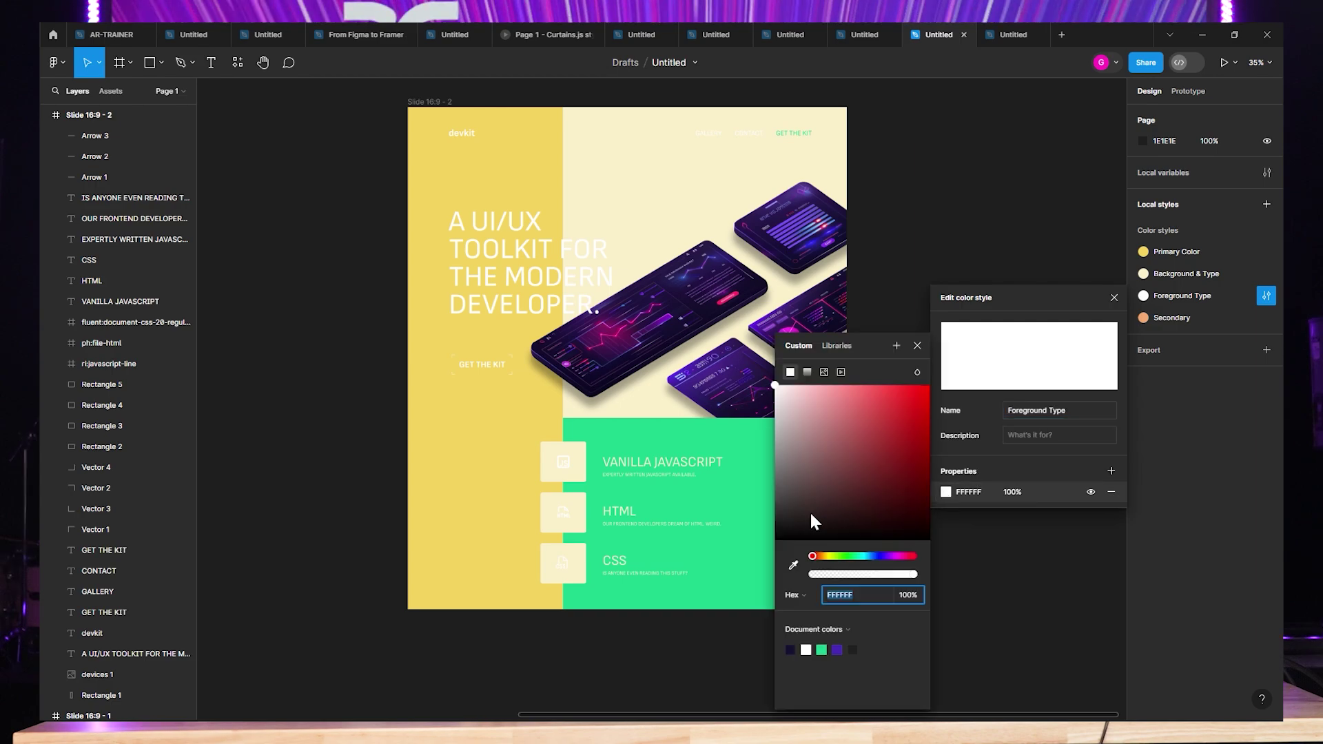
pyautogui.moveTo(809, 511); pyautogui.dragTo(759, 556)
pyautogui.press('Escape')
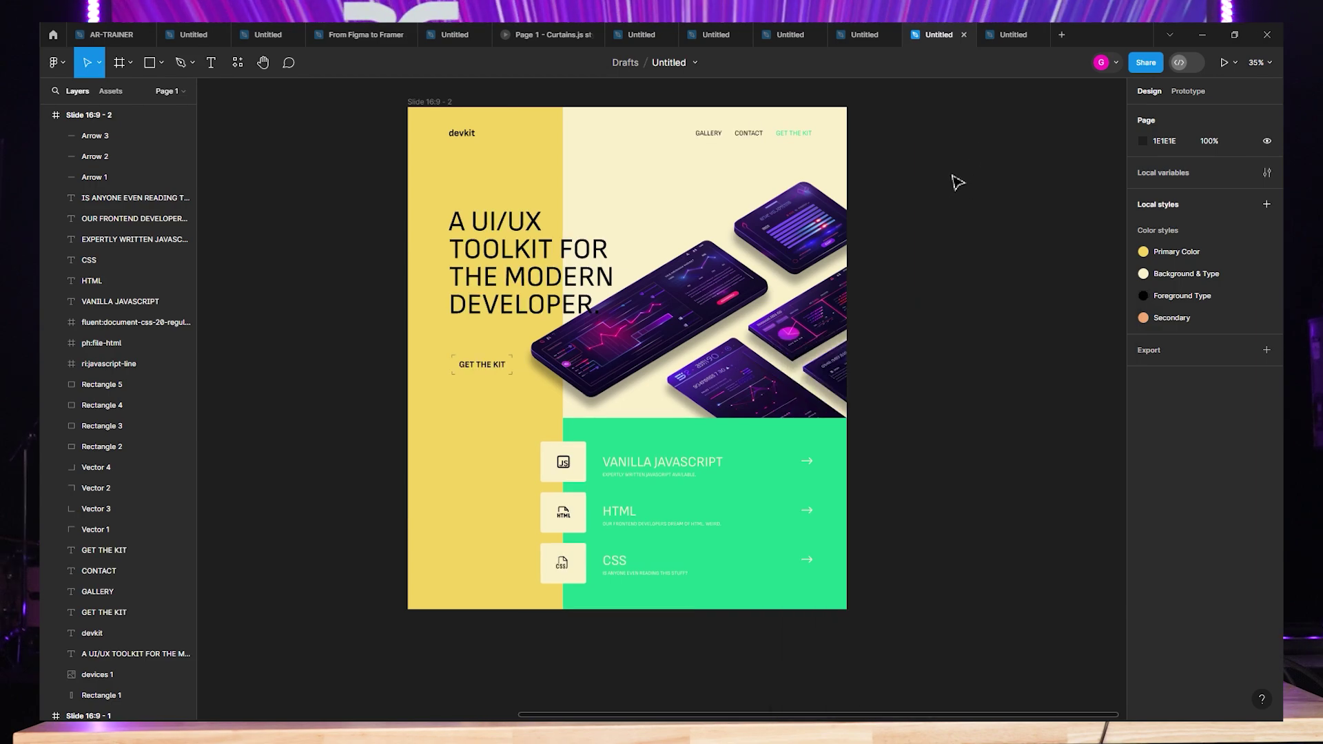
pyautogui.scroll(-5, 909, 372)
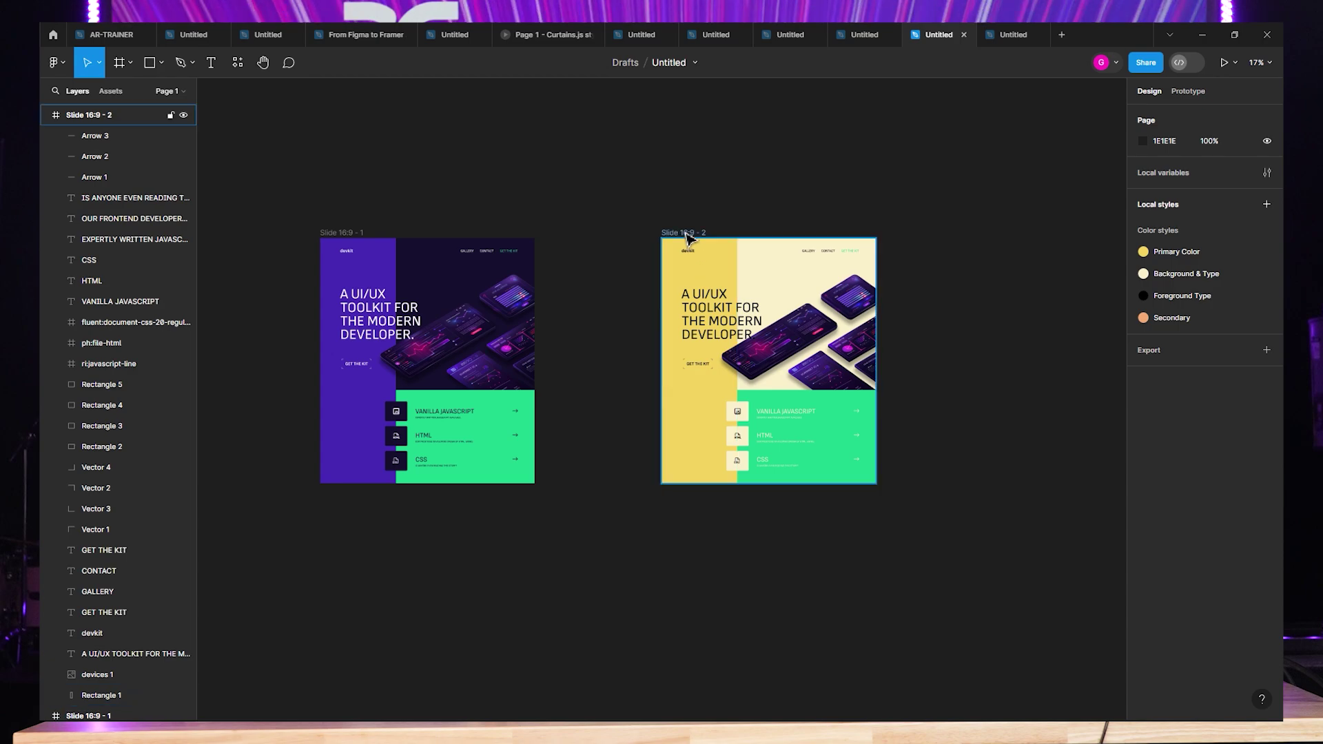
pyautogui.click(604, 236)
pyautogui.click(606, 210)
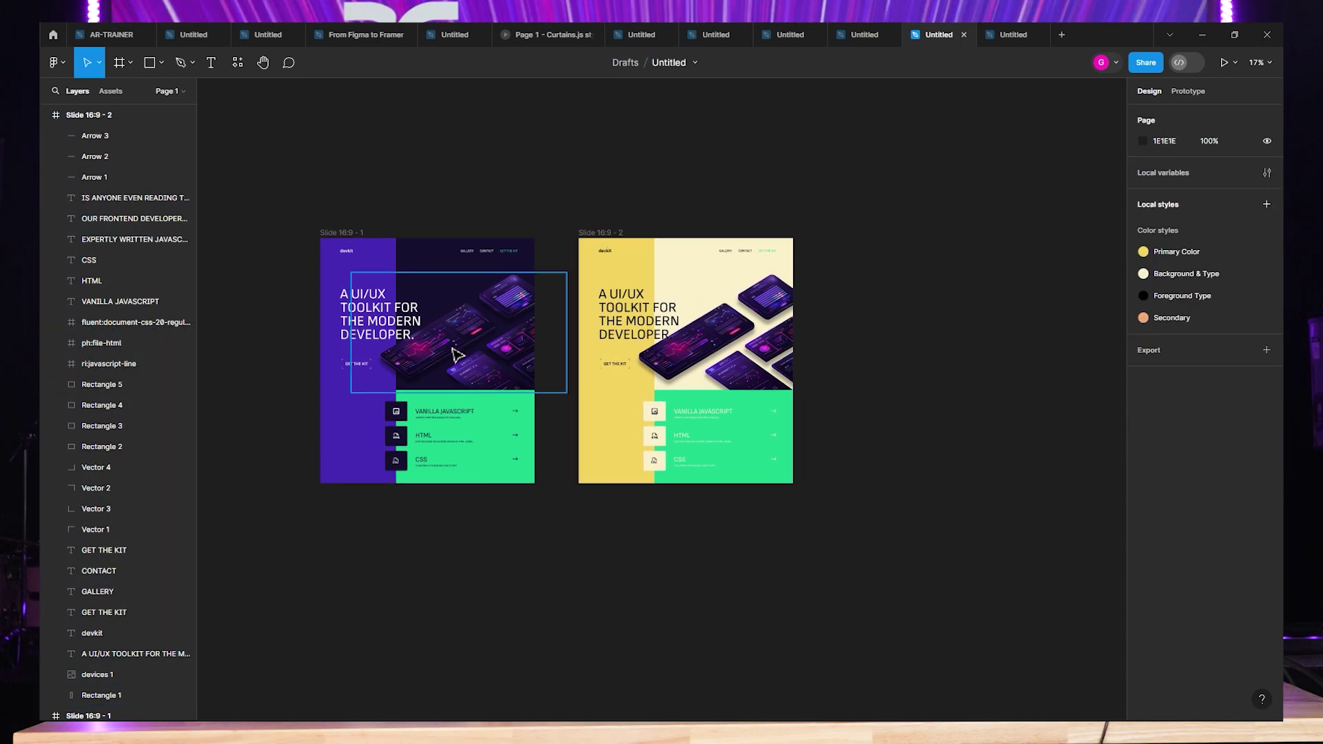
pyautogui.scroll(5, 699, 352)
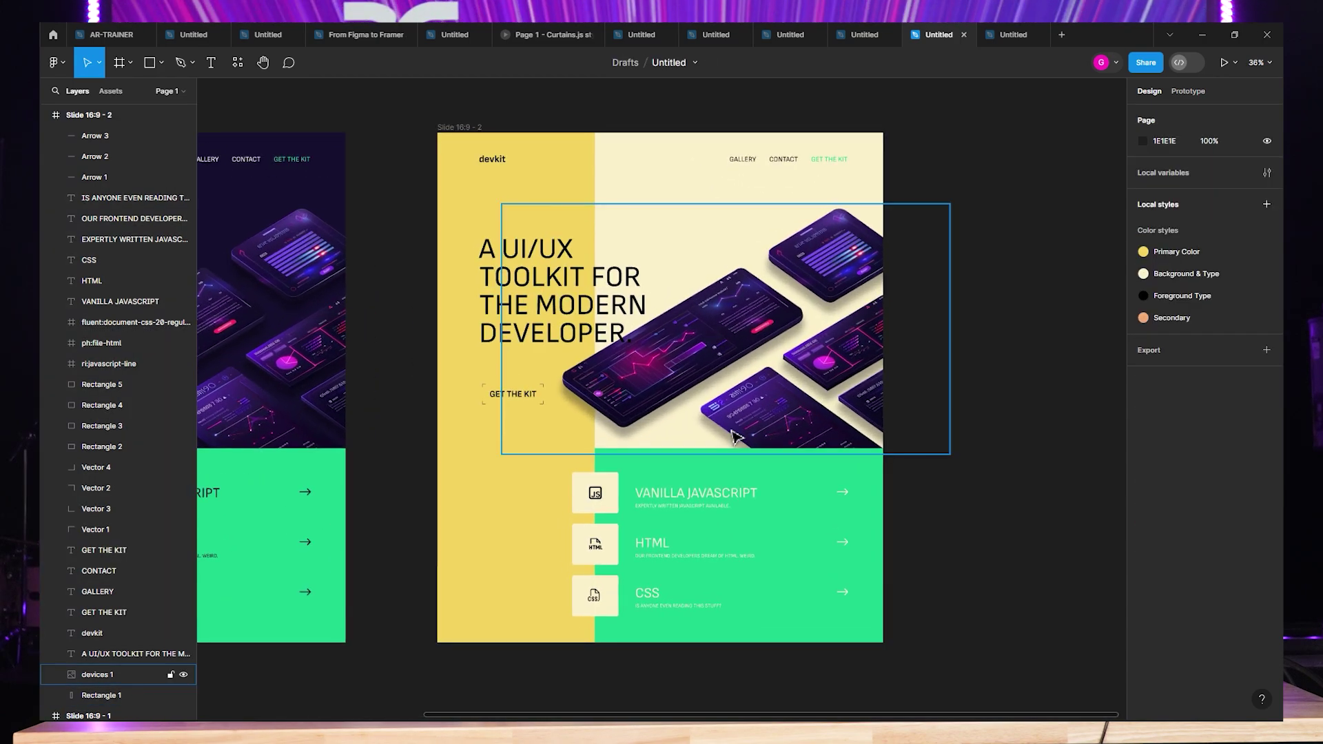
pyautogui.click(700, 593)
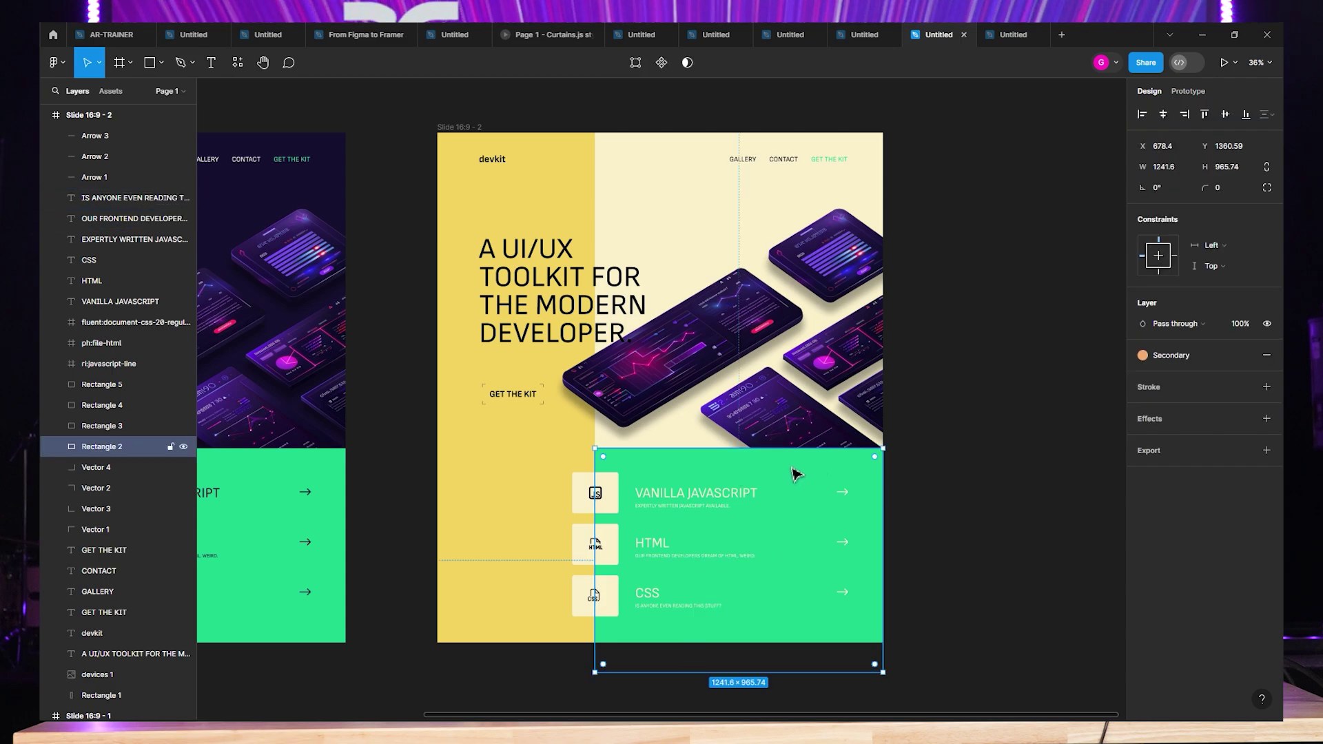
pyautogui.moveTo(548, 706)
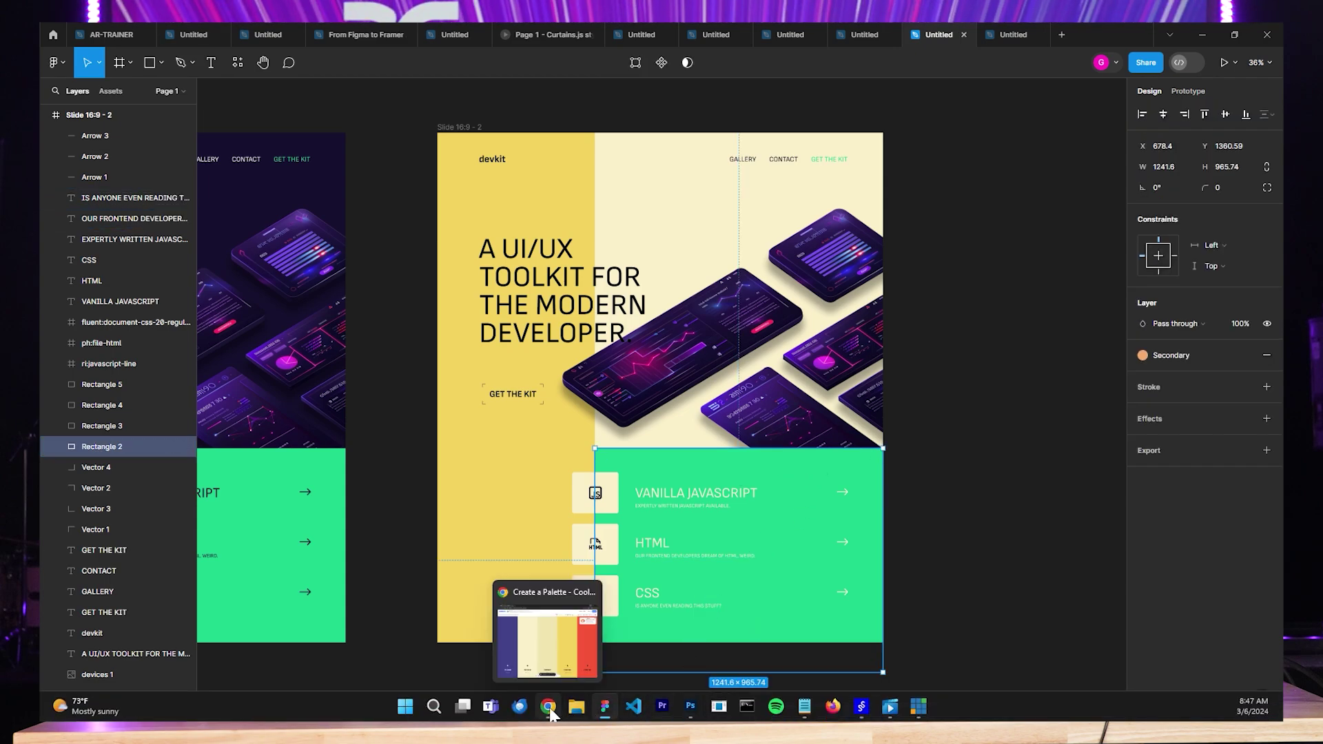
pyautogui.click(551, 666)
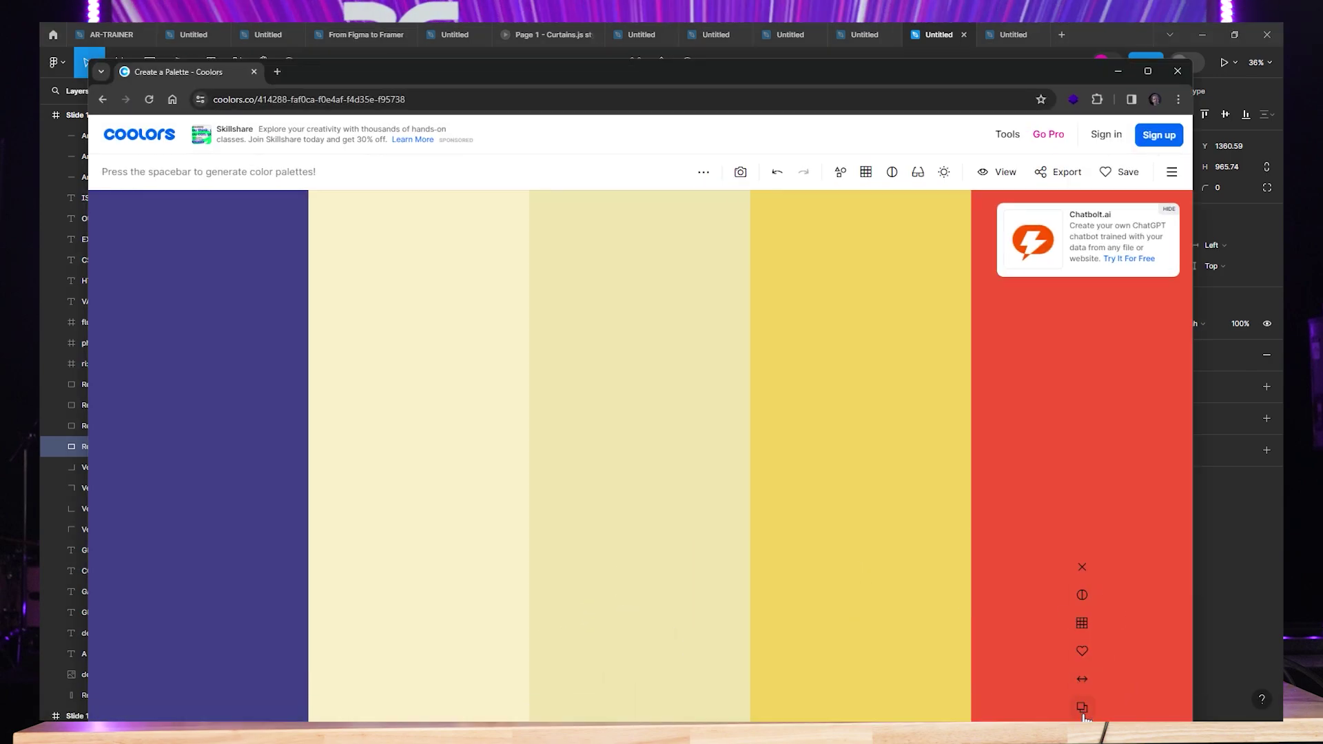
pyautogui.click(1117, 71)
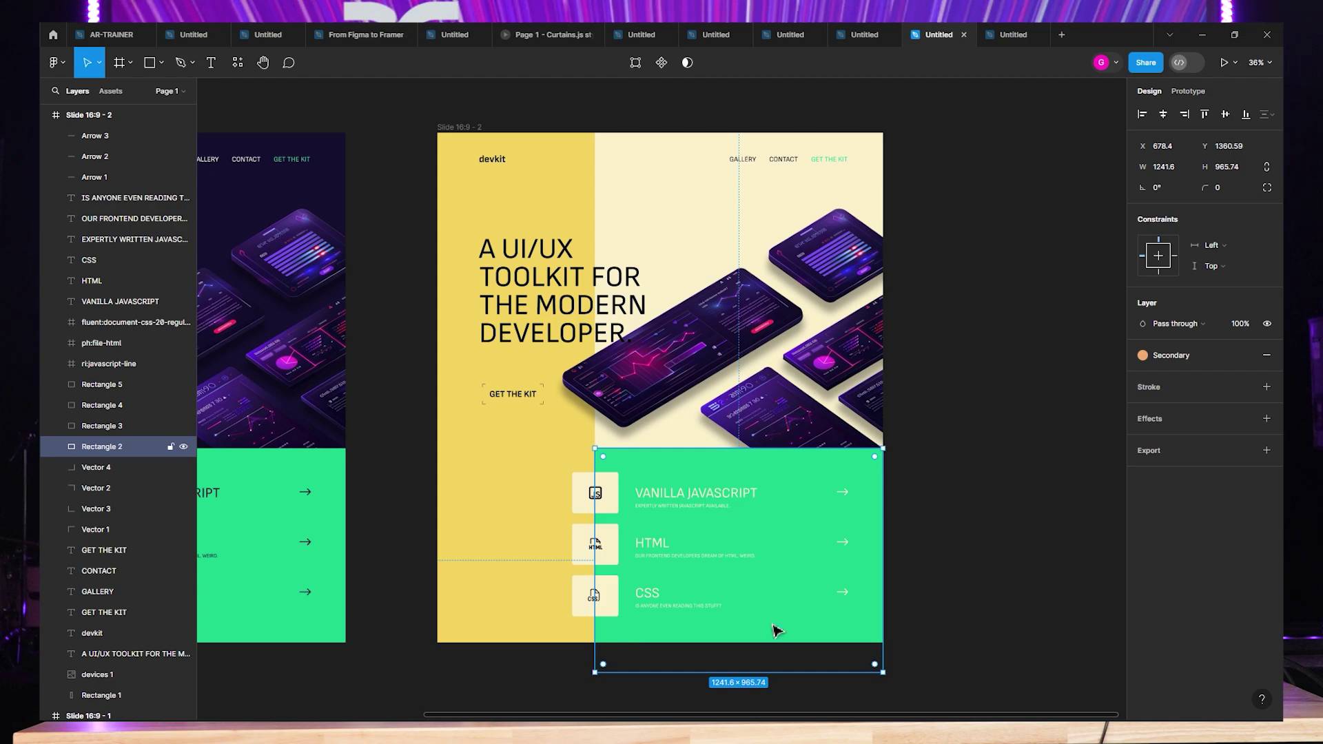
# Try recolouring the Primary Color style red on Slide 16:9 - 2, then undo it.
pyautogui.click(458, 128)
pyautogui.click(1143, 523)
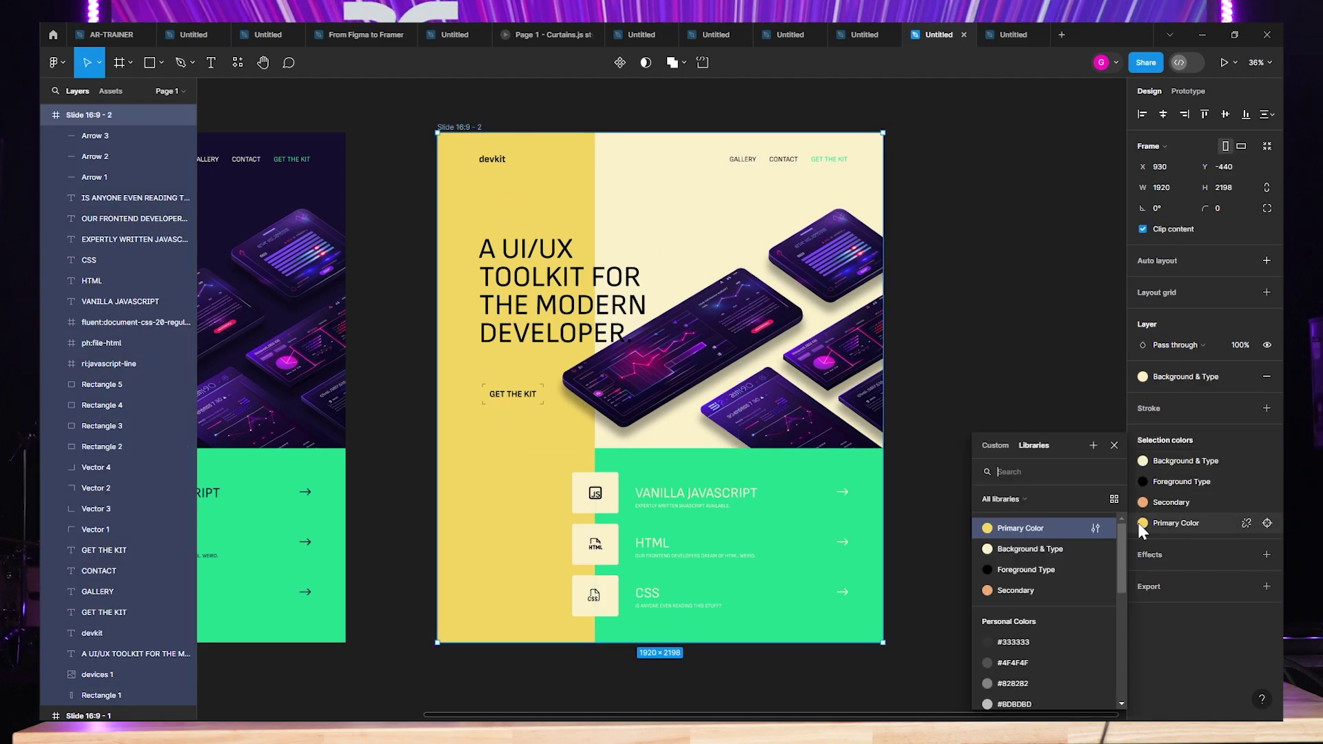
pyautogui.click(1096, 528)
pyautogui.click(815, 693)
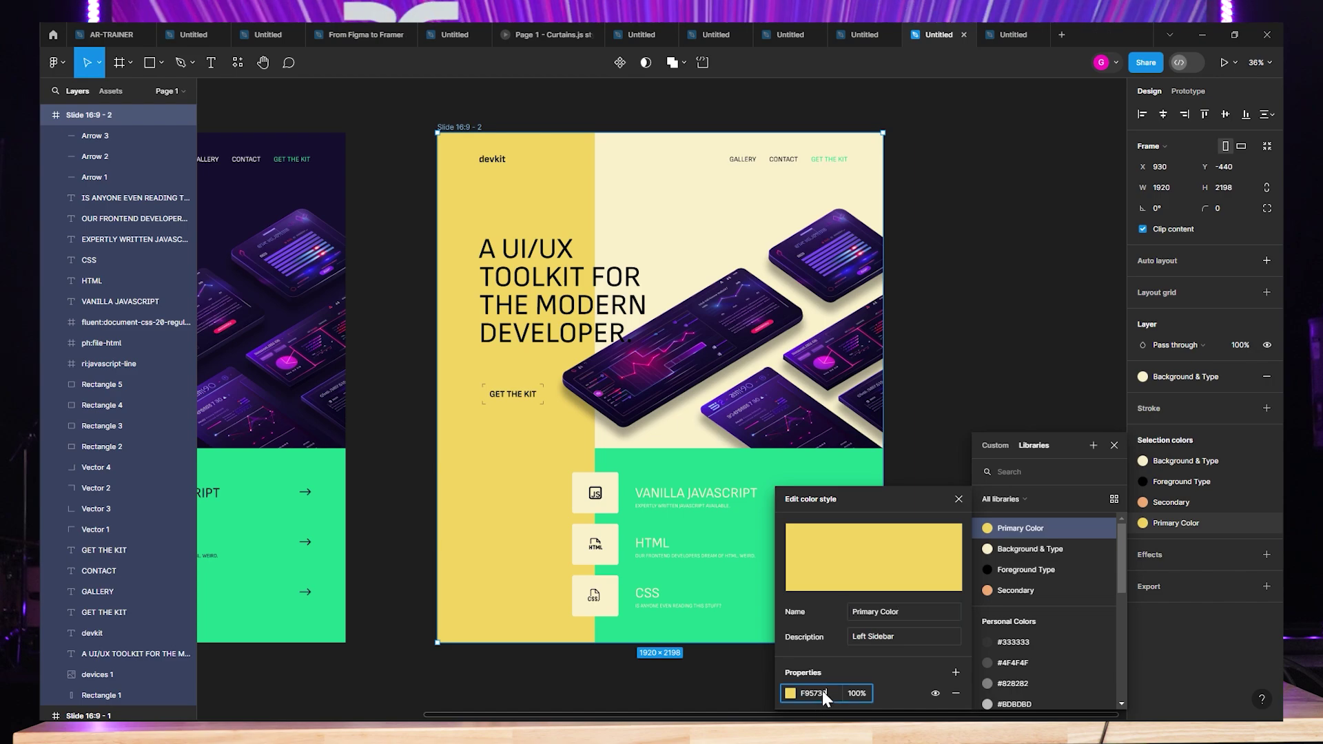
pyautogui.hotkey('ctrl', 'v')
pyautogui.click(1021, 322)
pyautogui.hotkey('ctrl', 'z')
pyautogui.hotkey('ctrl', 'z')
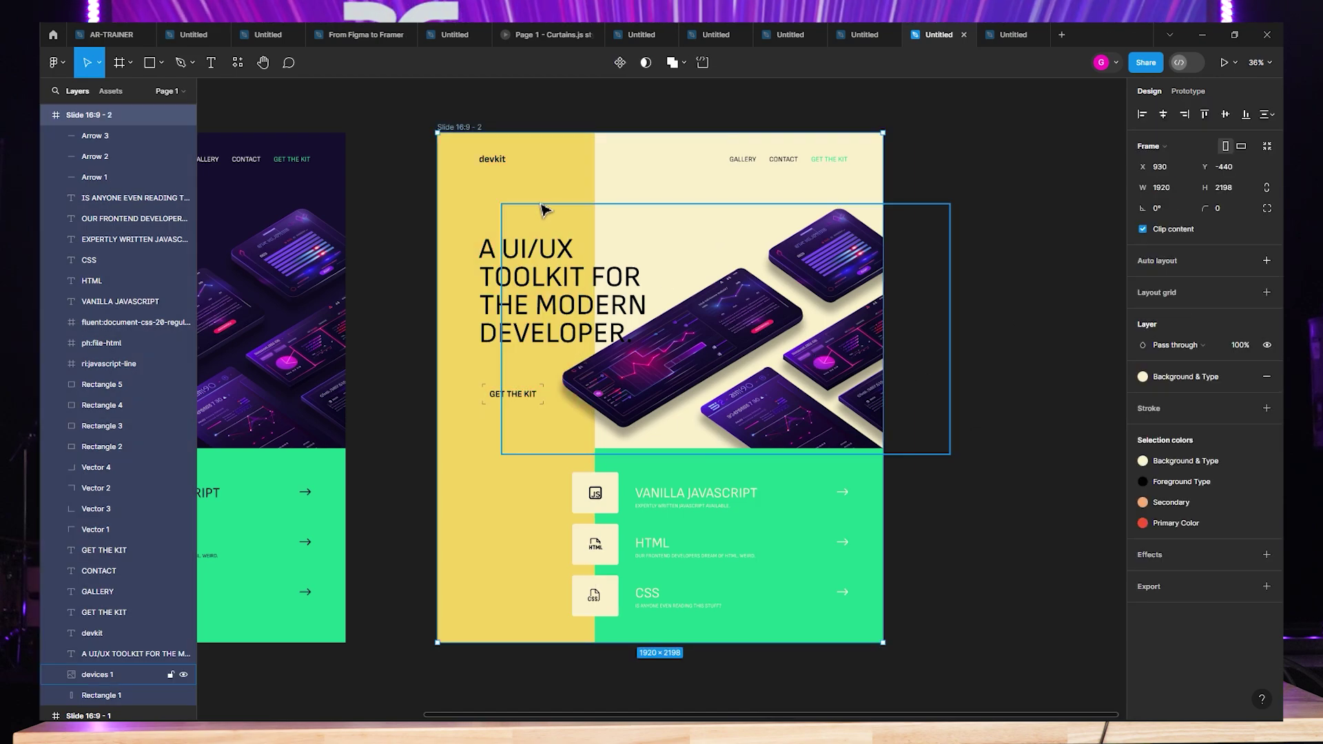
# Fill the green lower block with the Secondary colour style.
pyautogui.click(770, 466)
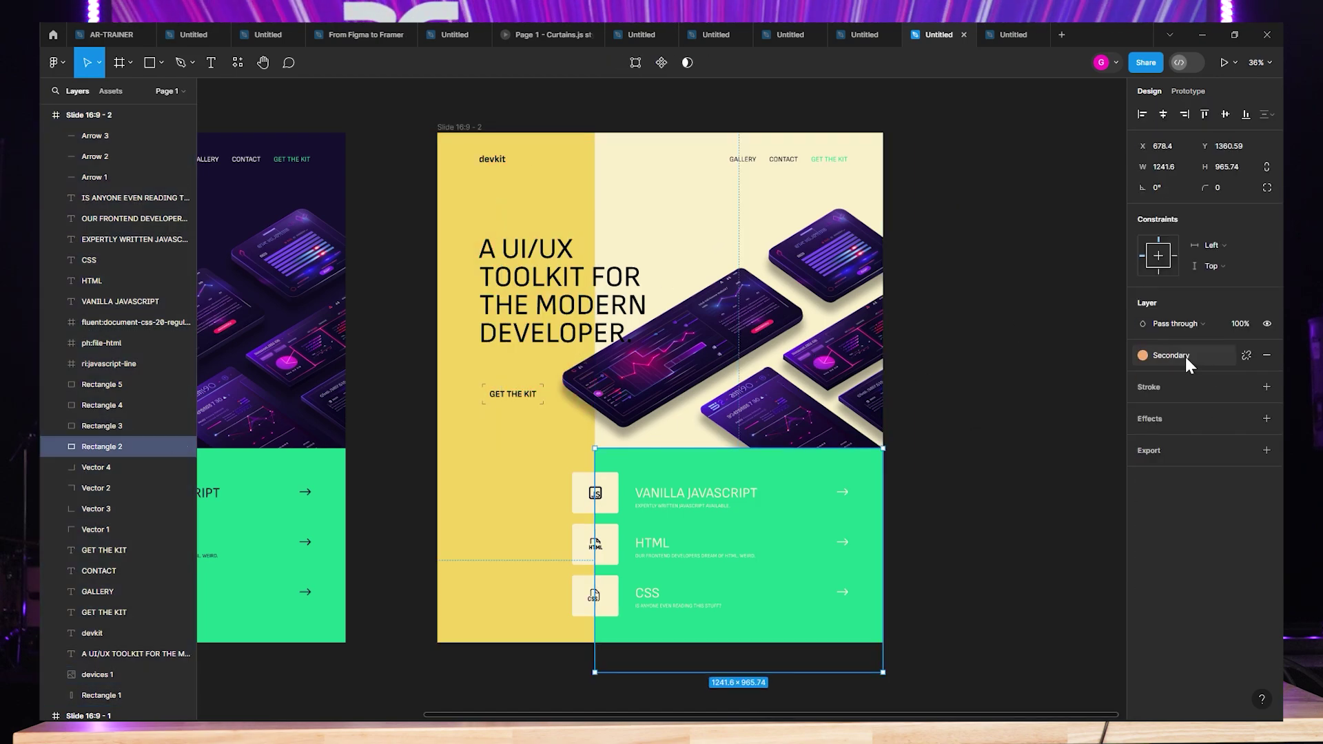
pyautogui.click(972, 463)
pyautogui.click(782, 510)
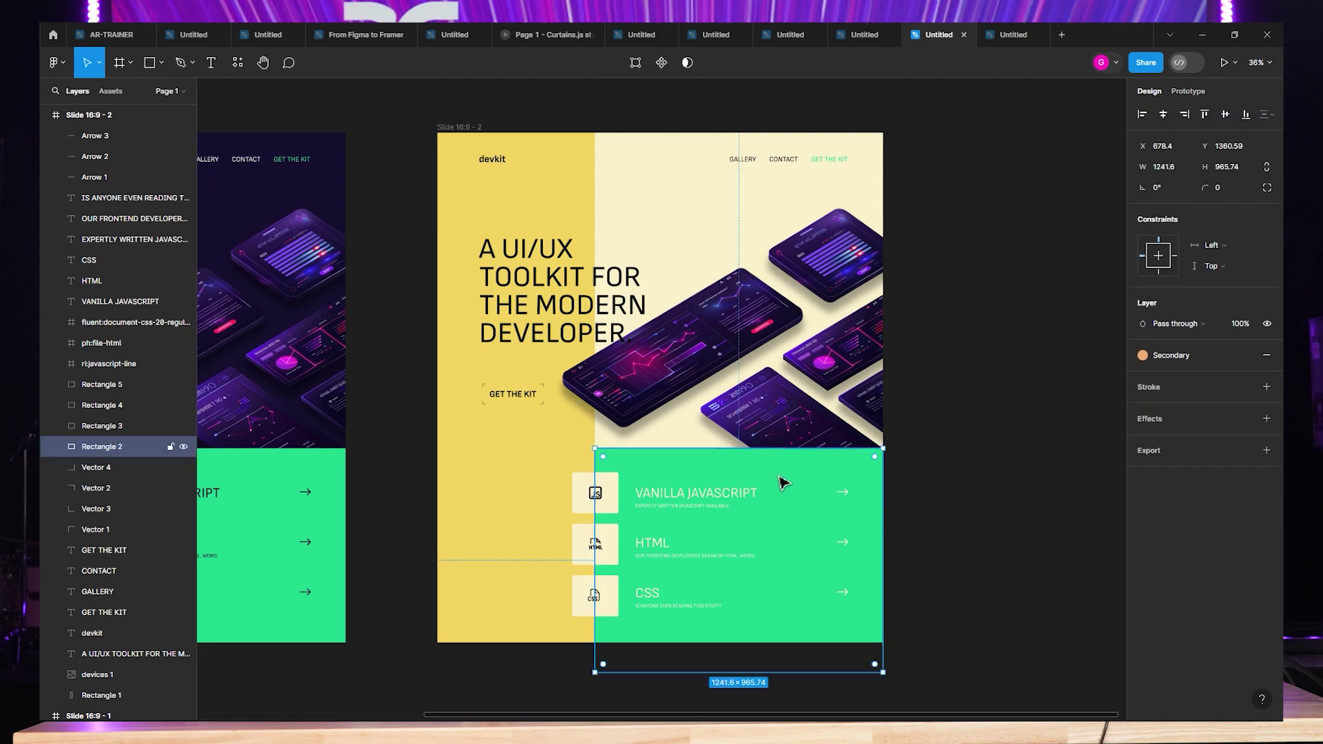
pyautogui.click(1144, 356)
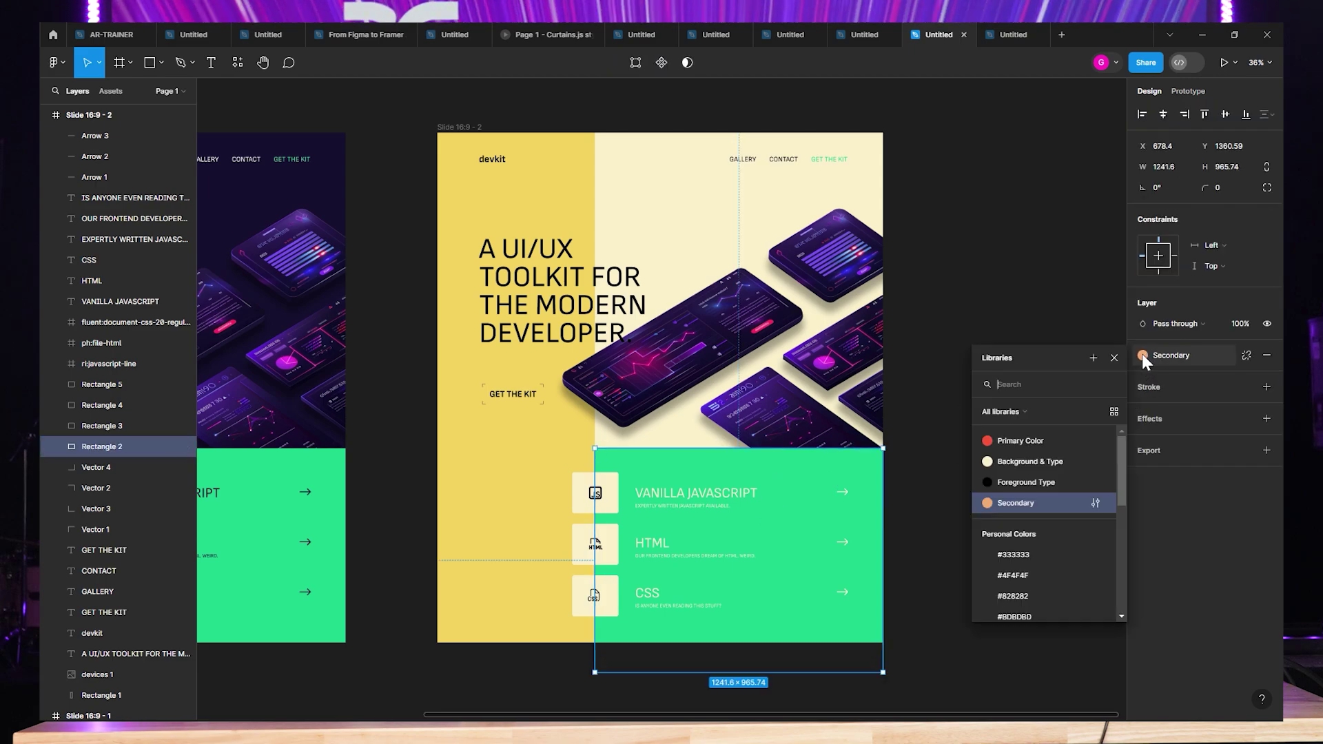
pyautogui.click(1210, 359)
pyautogui.click(1246, 356)
pyautogui.hotkey('ctrl', 'z')
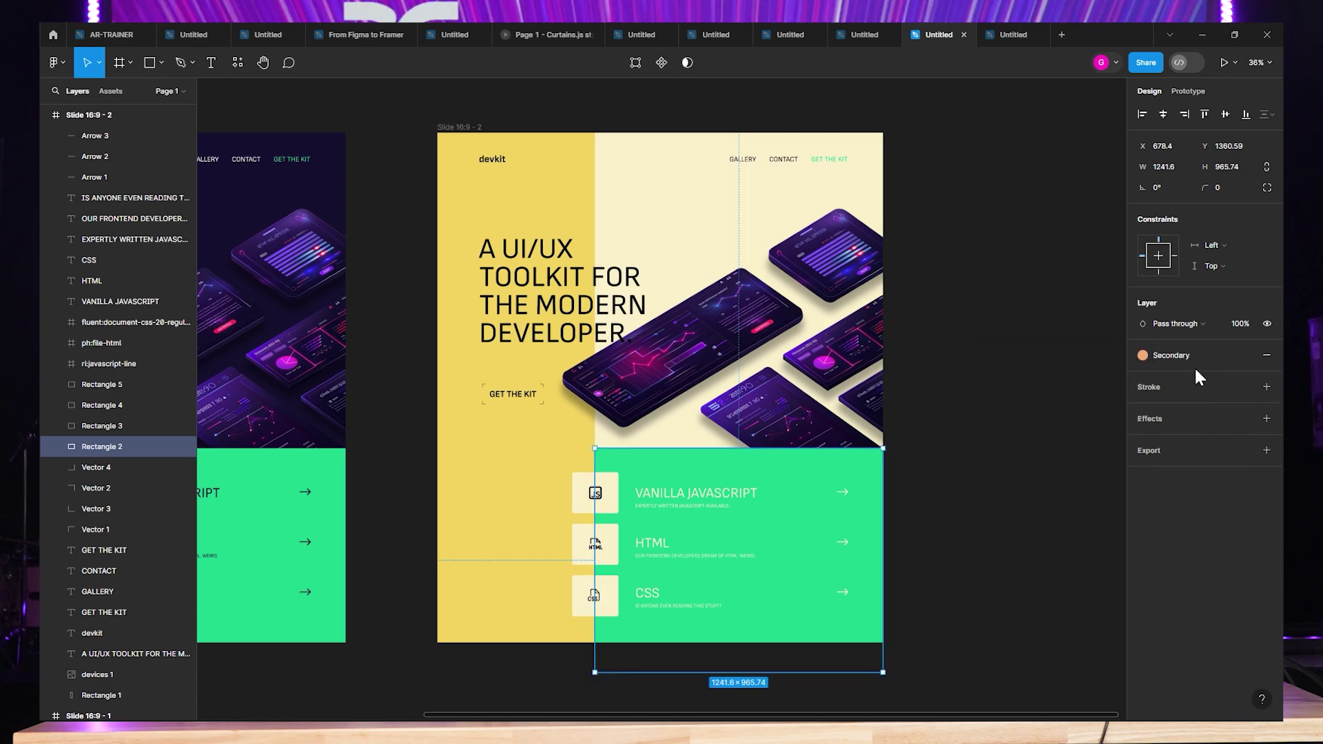
pyautogui.click(1144, 356)
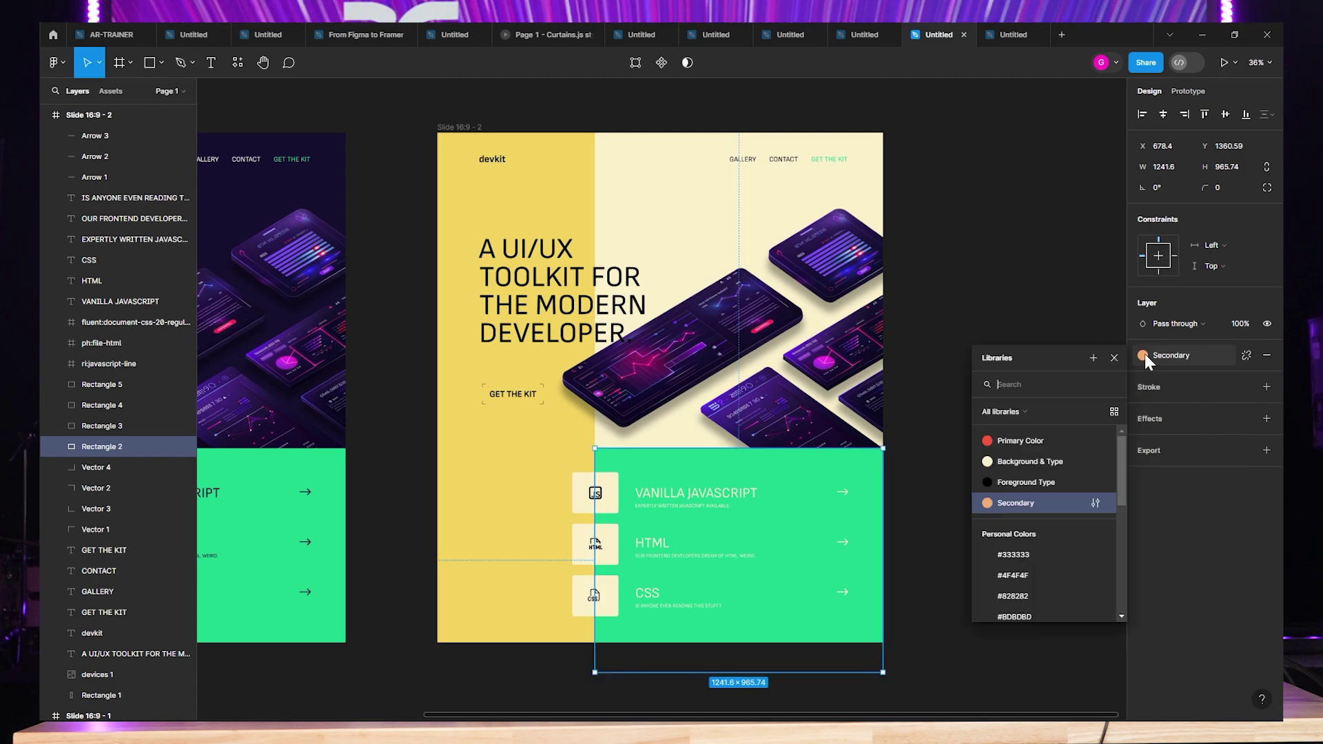
pyautogui.click(1040, 507)
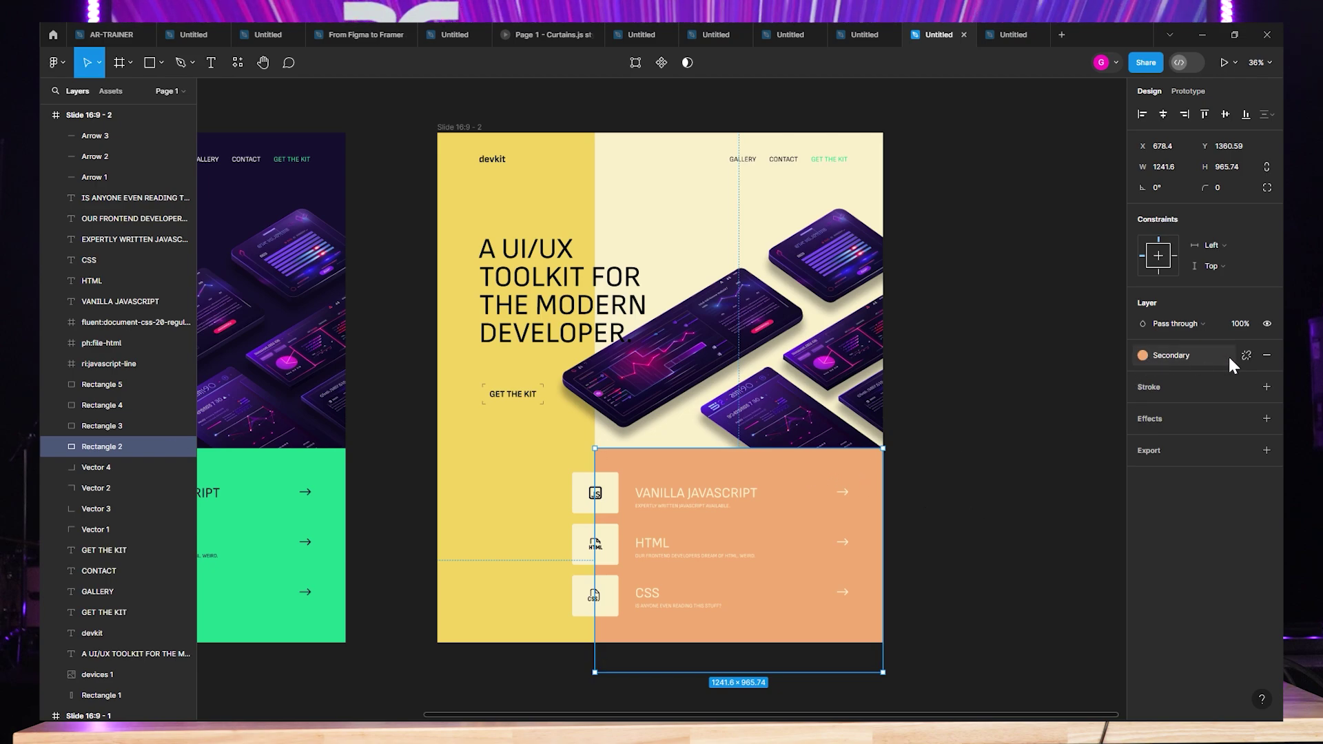
# Recolour the Secondary colour style to tomato red F95738.
pyautogui.click(1142, 356)
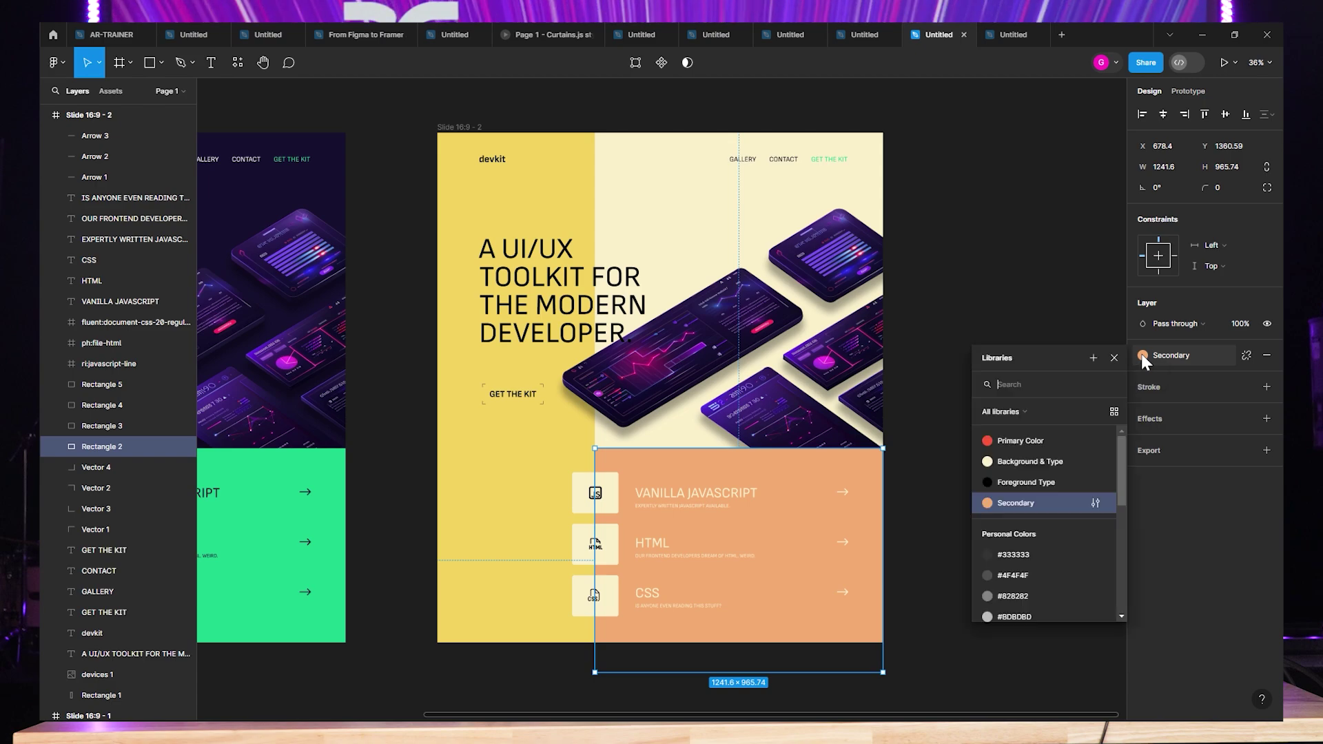
pyautogui.click(1095, 502)
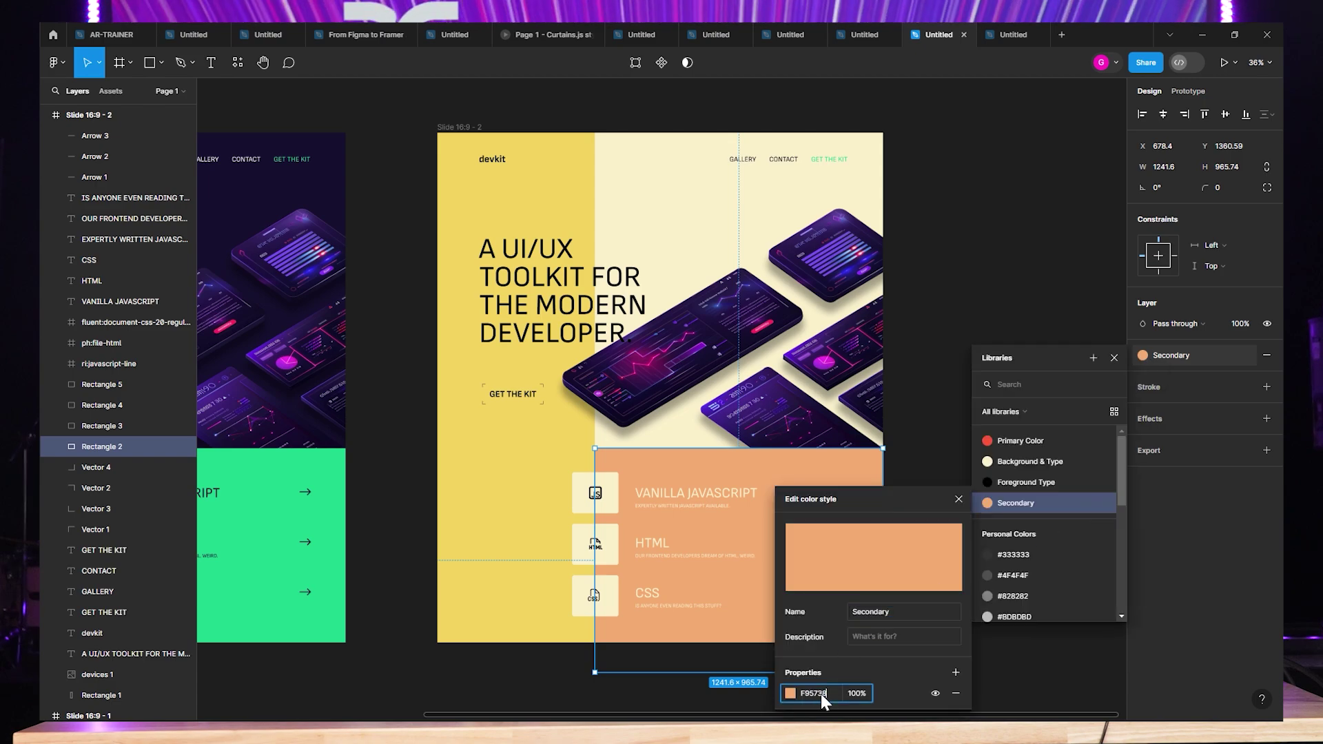
pyautogui.hotkey('ctrl', 'v')
pyautogui.press('Return')
pyautogui.click(995, 300)
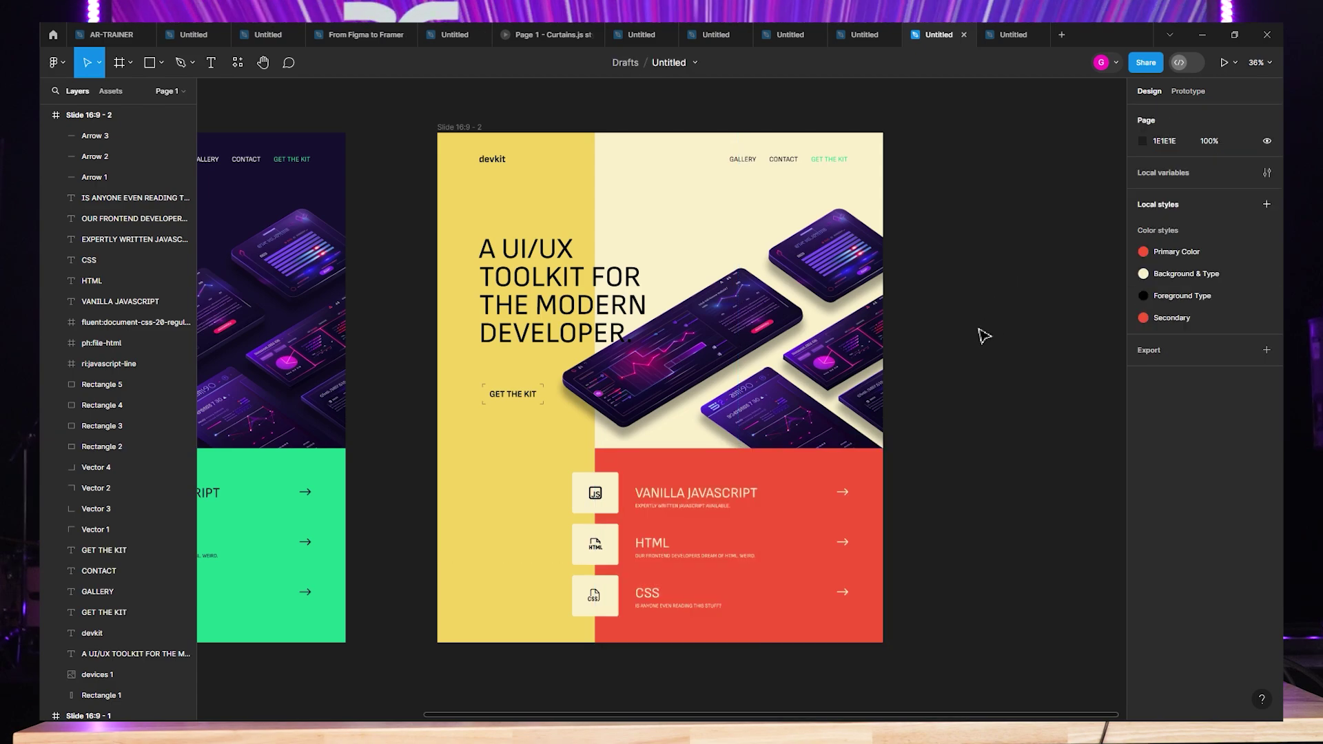
pyautogui.scroll(-5, 984, 335)
pyautogui.scroll(5, 961, 351)
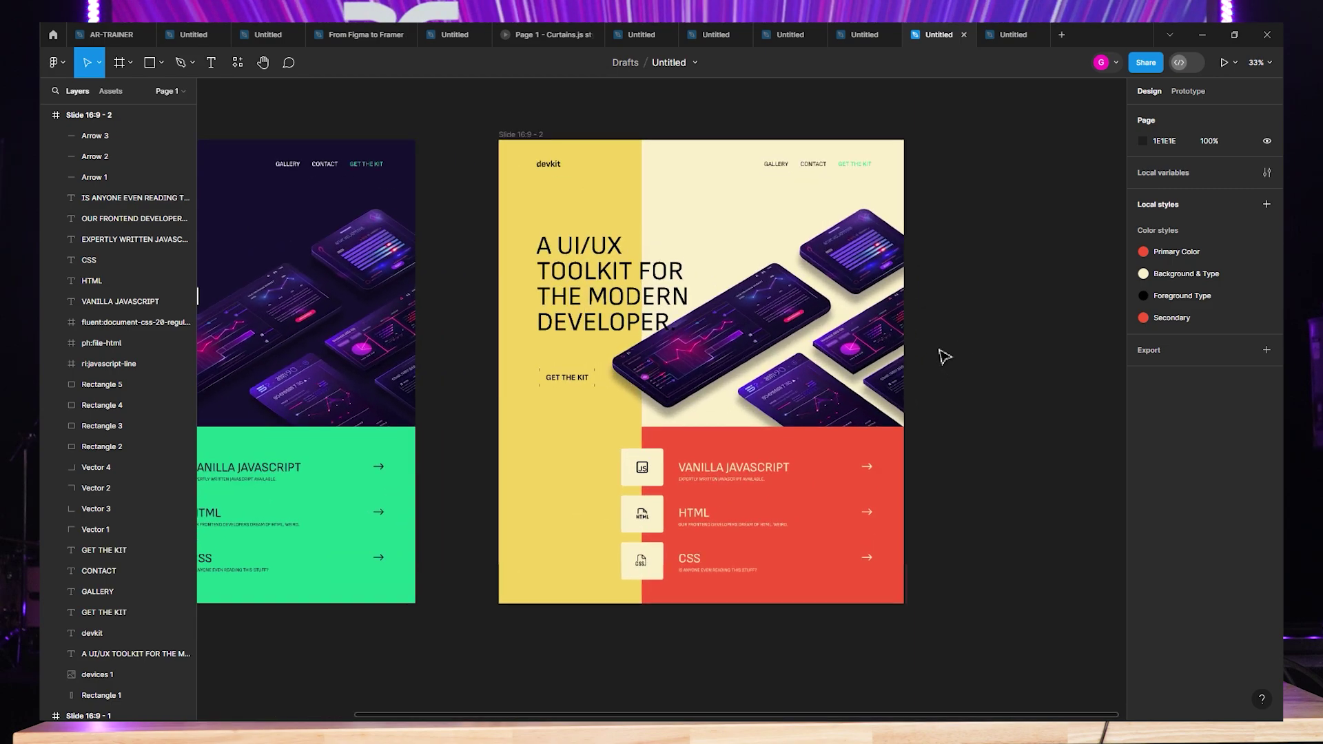
pyautogui.scroll(3, 944, 357)
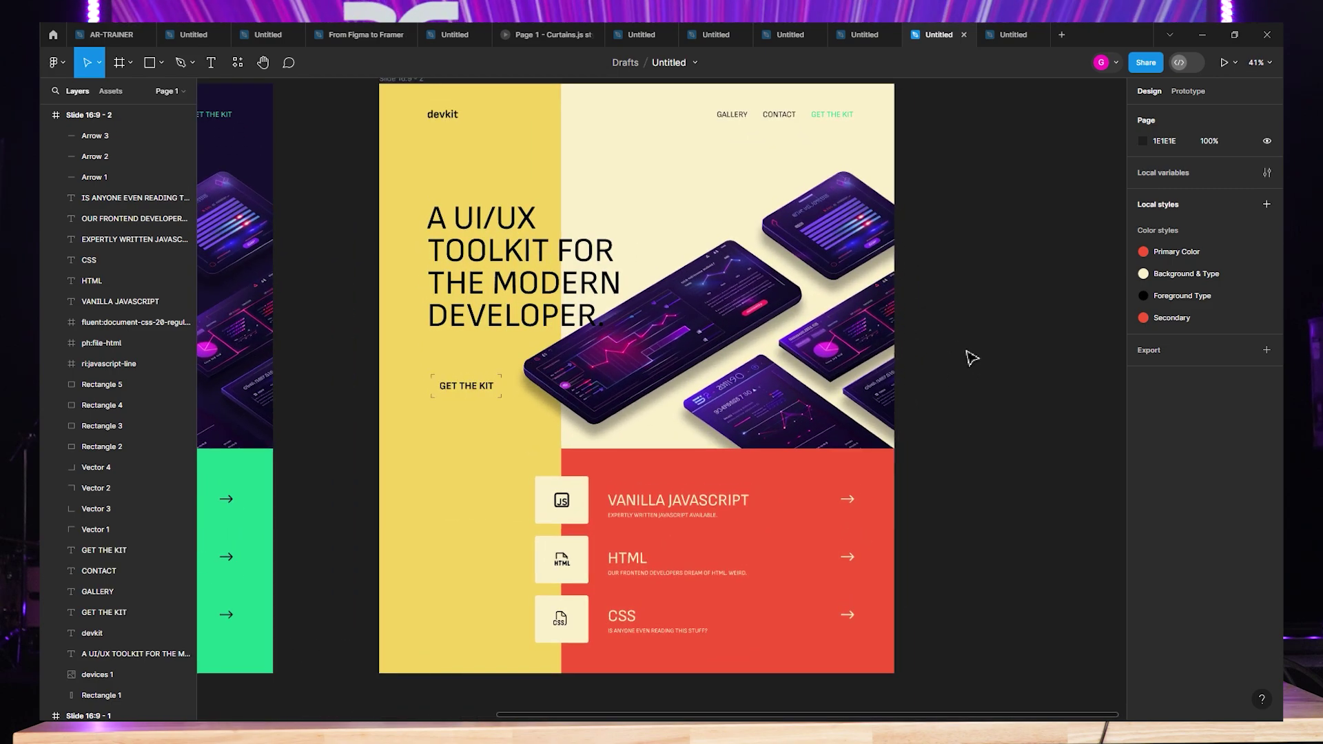
pyautogui.moveTo(953, 355); pyautogui.dragTo(969, 360)
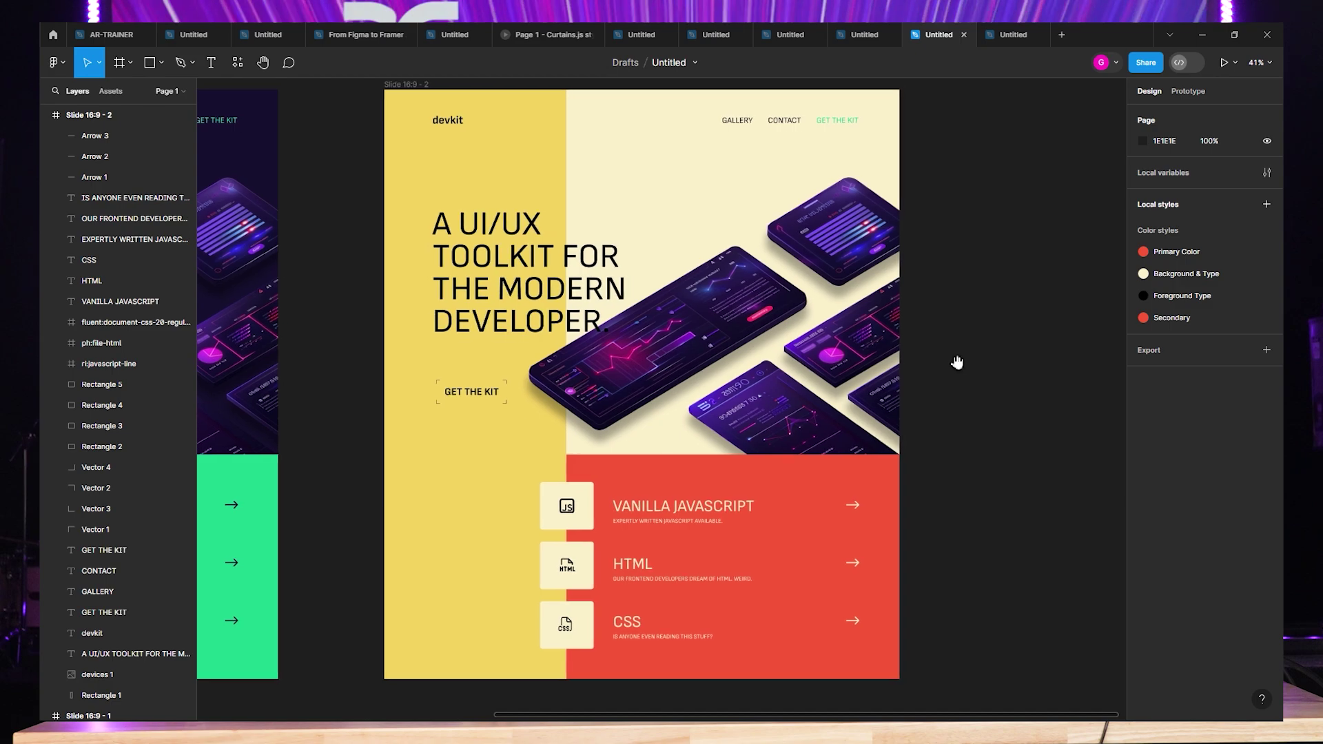
# Bring the yellow slide to the centre of the view with nothing selected.
pyautogui.click(562, 507)
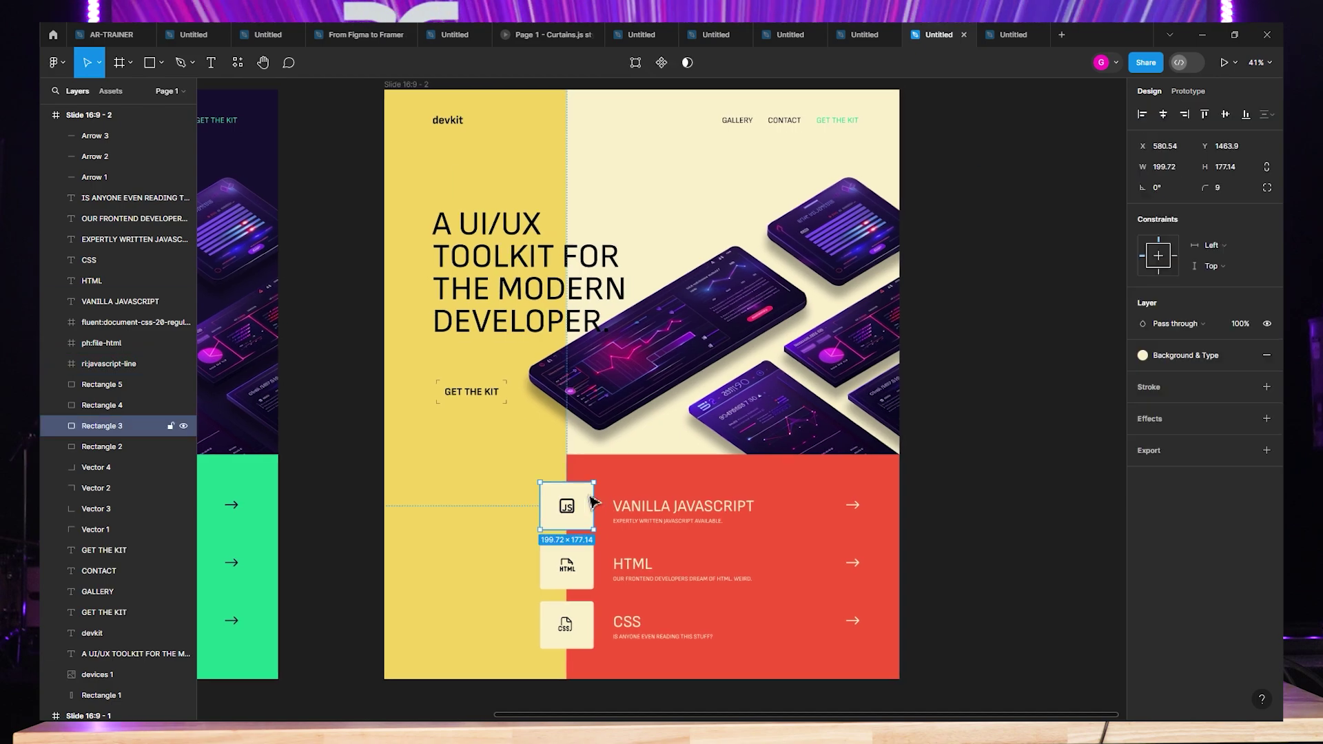
pyautogui.click(670, 443)
pyautogui.click(1013, 553)
pyautogui.hscroll(-10, 579, 488)
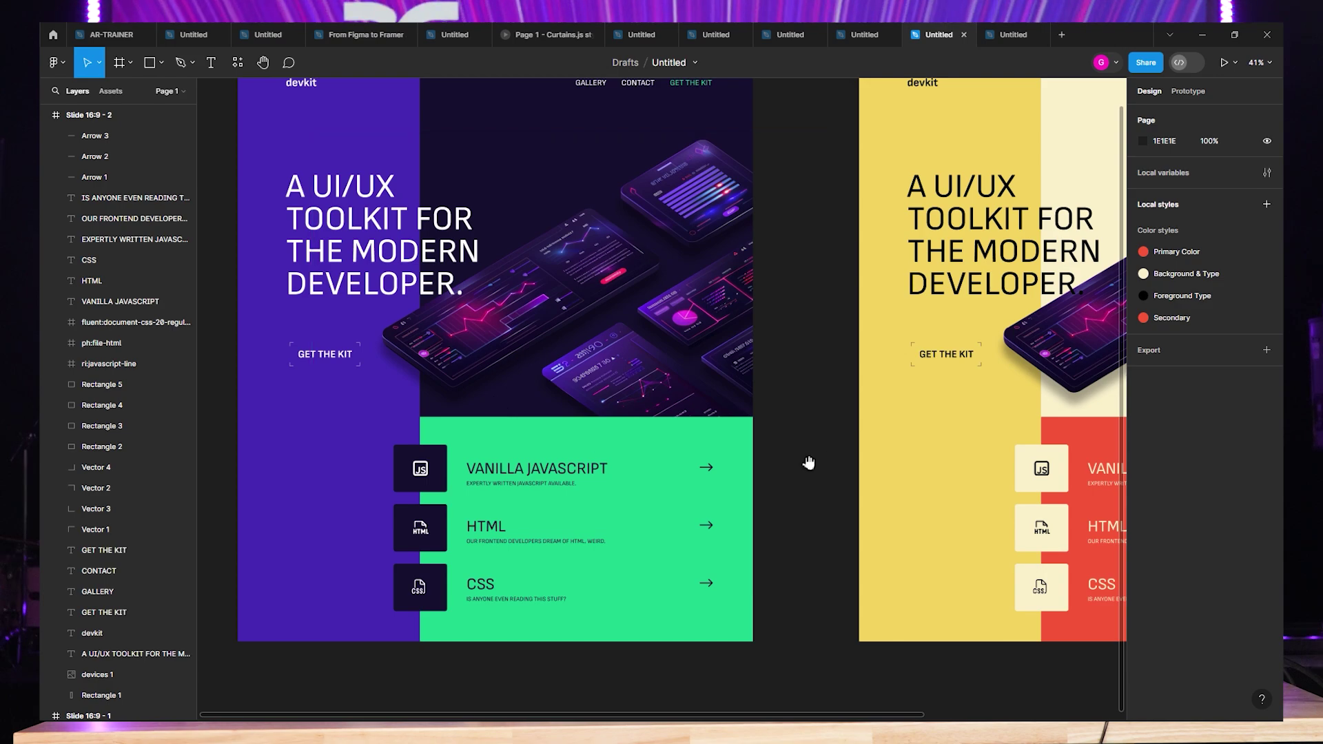
pyautogui.moveTo(804, 464); pyautogui.dragTo(299, 463)
pyautogui.scroll(3, 551, 482)
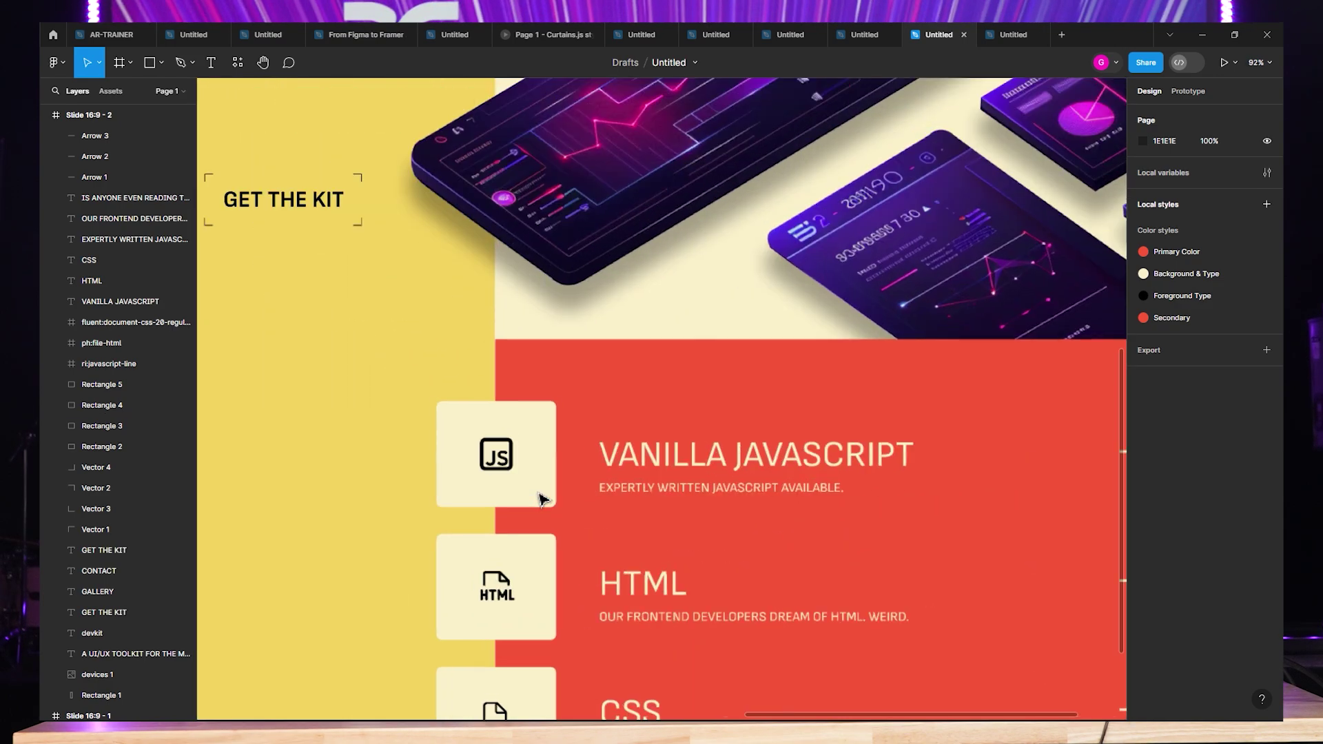
pyautogui.scroll(-5, 540, 496)
pyautogui.scroll(1, 534, 486)
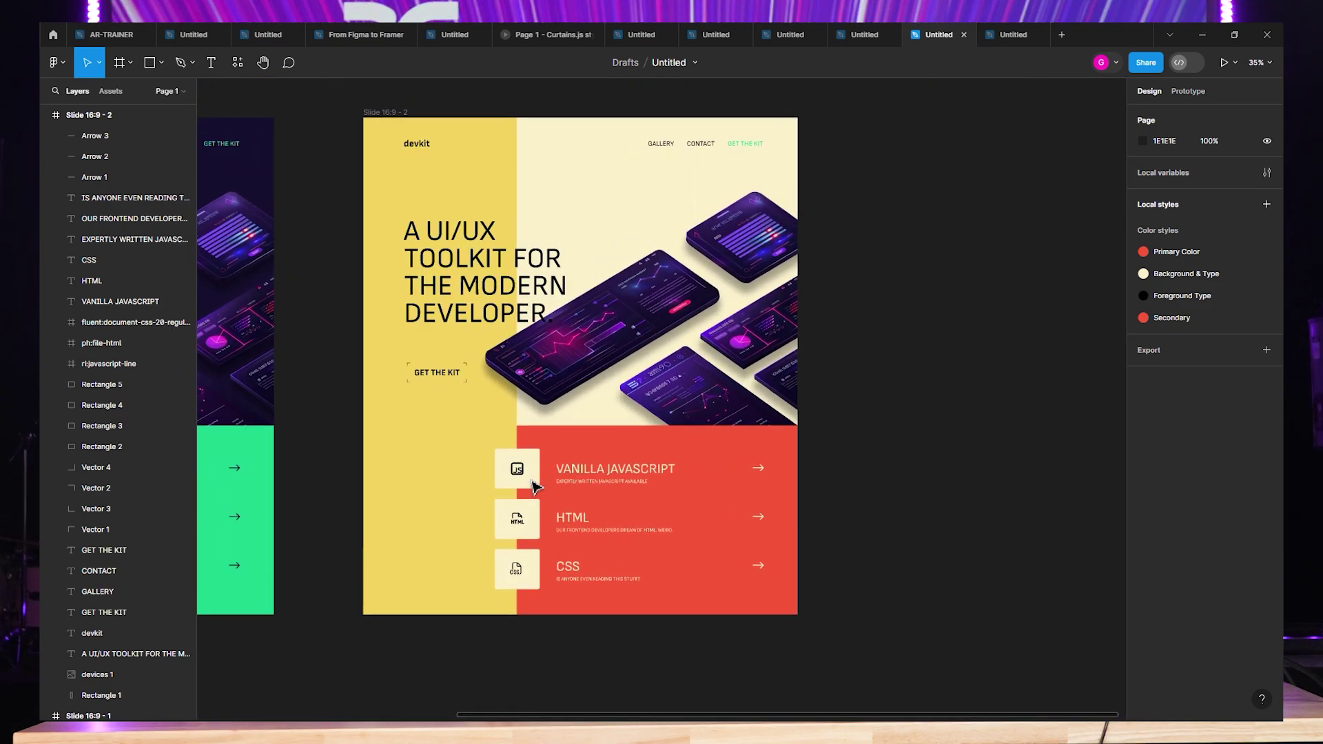
pyautogui.scroll(5, 779, 207)
pyautogui.scroll(-6, 772, 237)
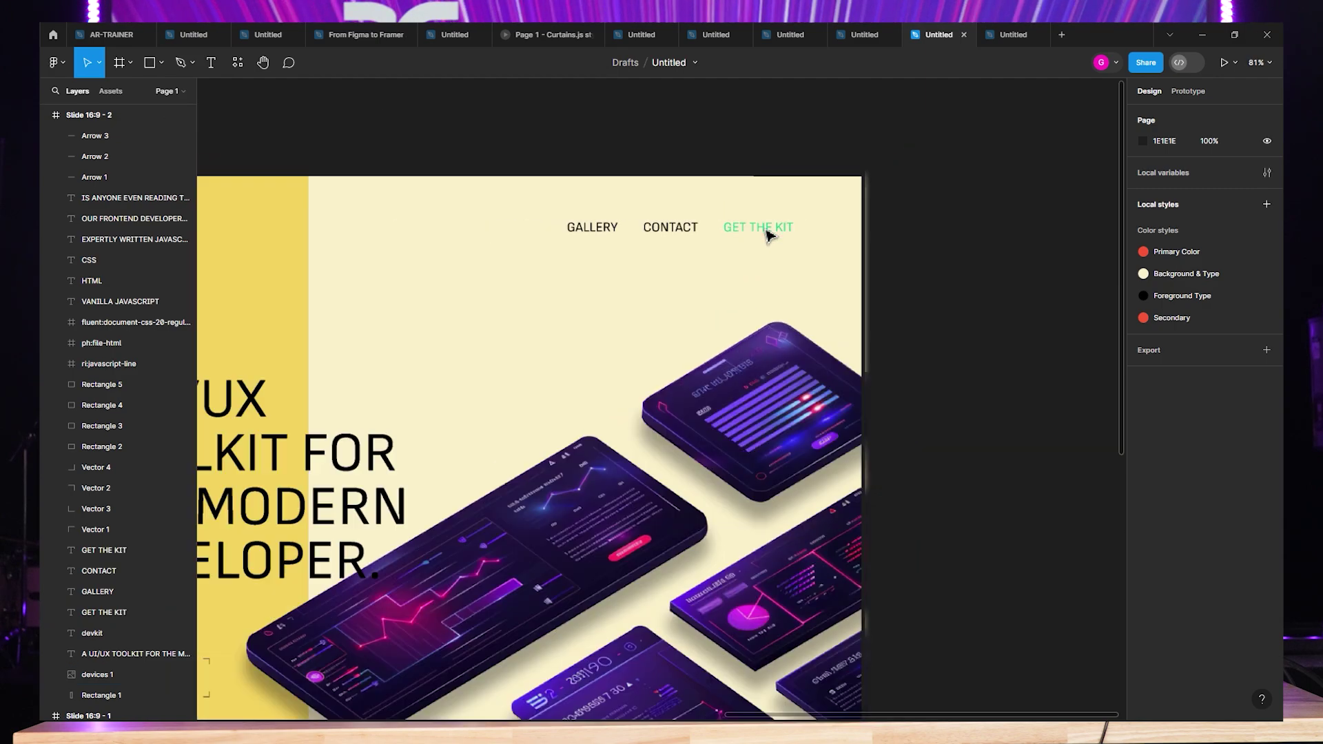
pyautogui.scroll(2, 754, 234)
# Apply the Secondary style to the GET THE KIT nav link, turning it red.
pyautogui.click(788, 200)
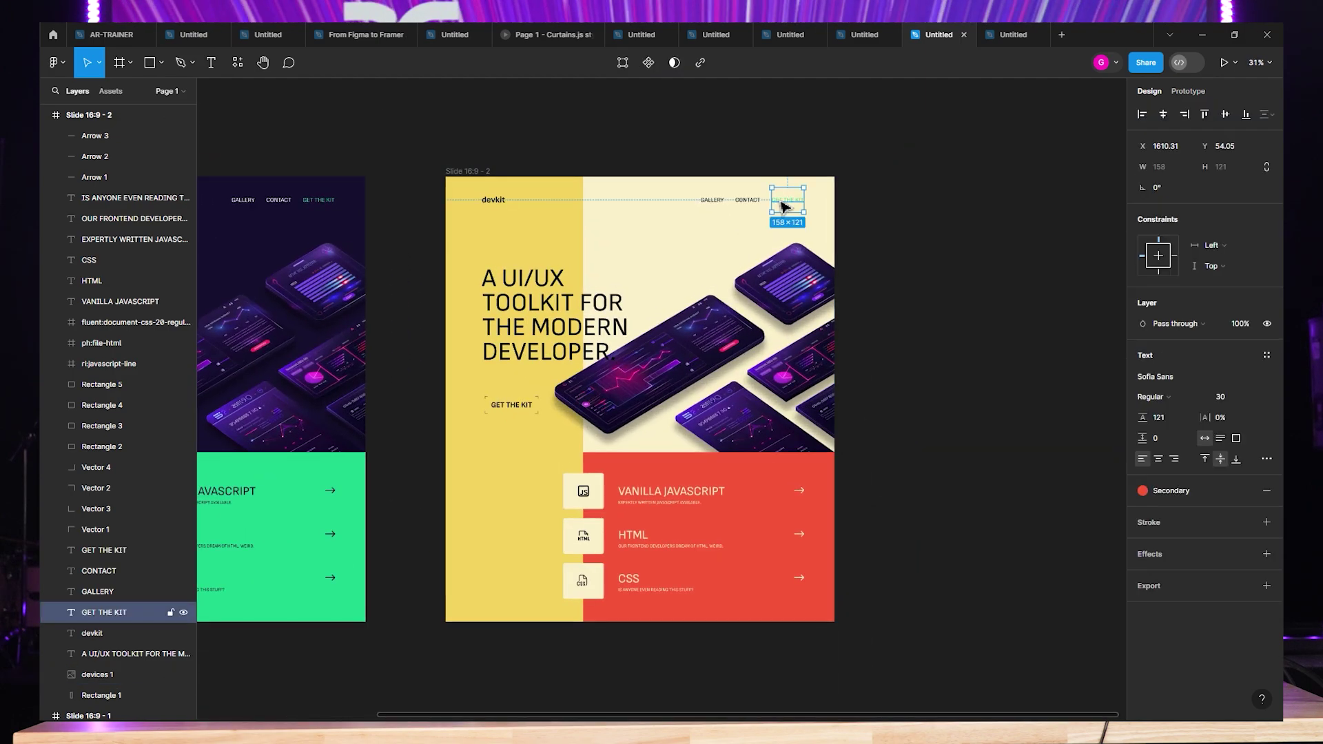
pyautogui.click(1162, 493)
pyautogui.click(1003, 589)
pyautogui.click(967, 383)
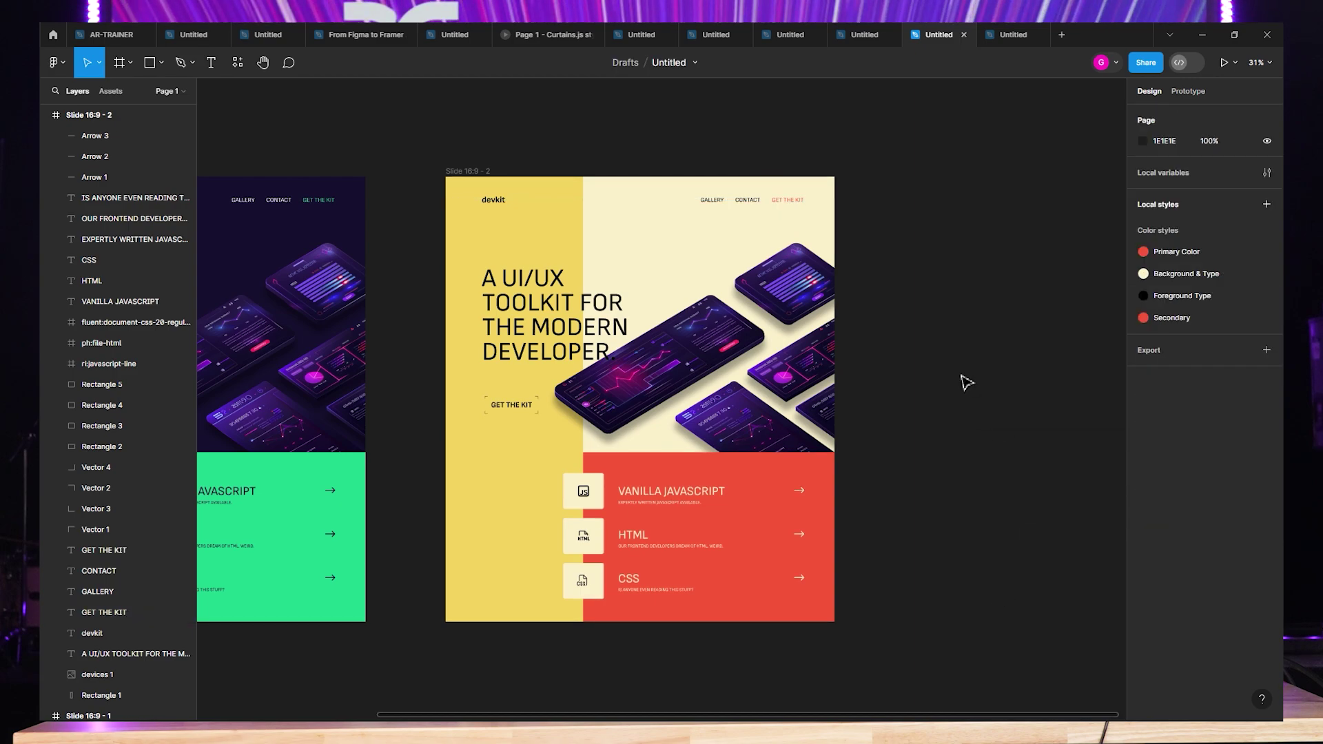
pyautogui.scroll(2, 916, 363)
pyautogui.scroll(-1, 908, 447)
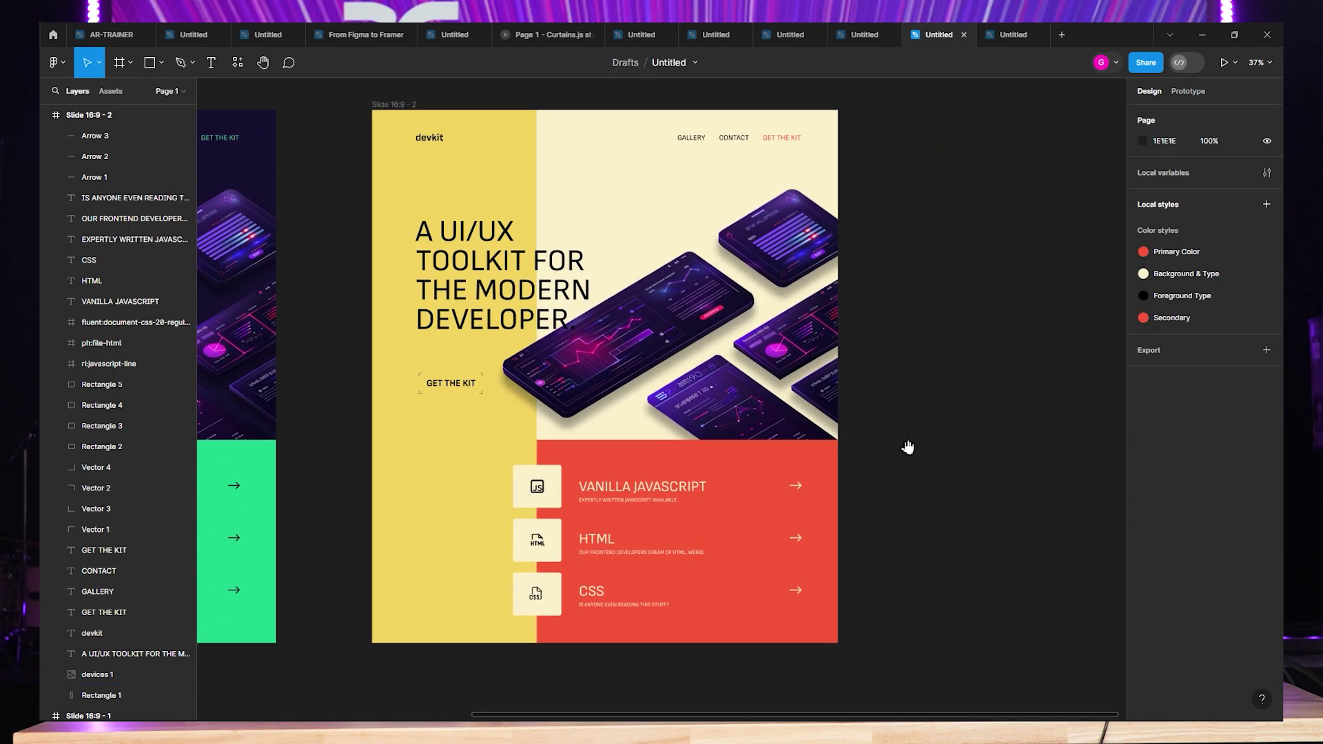
# Detach the JS, HTML and CSS icon boxes' fill and set it to 414288.
pyautogui.click(547, 484)
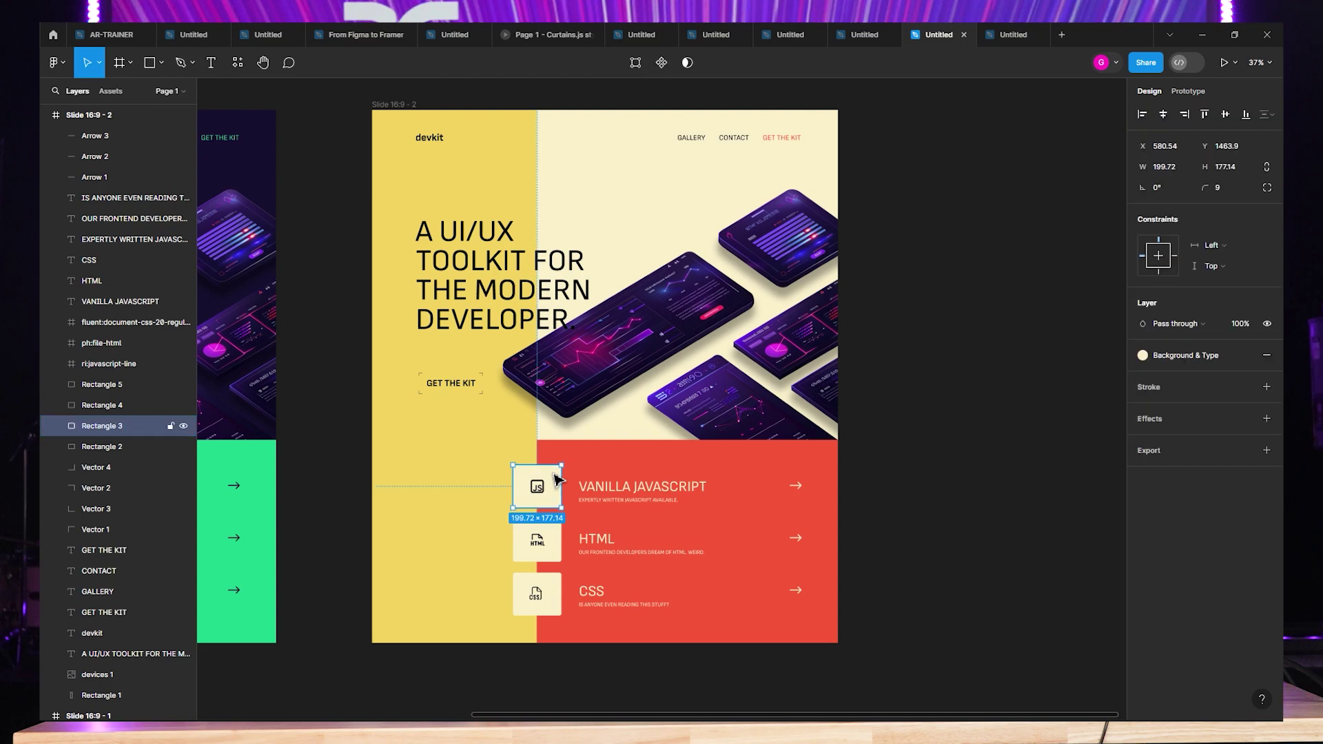
pyautogui.keyDown('shift'); pyautogui.click(544, 539); pyautogui.keyUp('shift')
pyautogui.keyDown('shift'); pyautogui.click(538, 590); pyautogui.keyUp('shift')
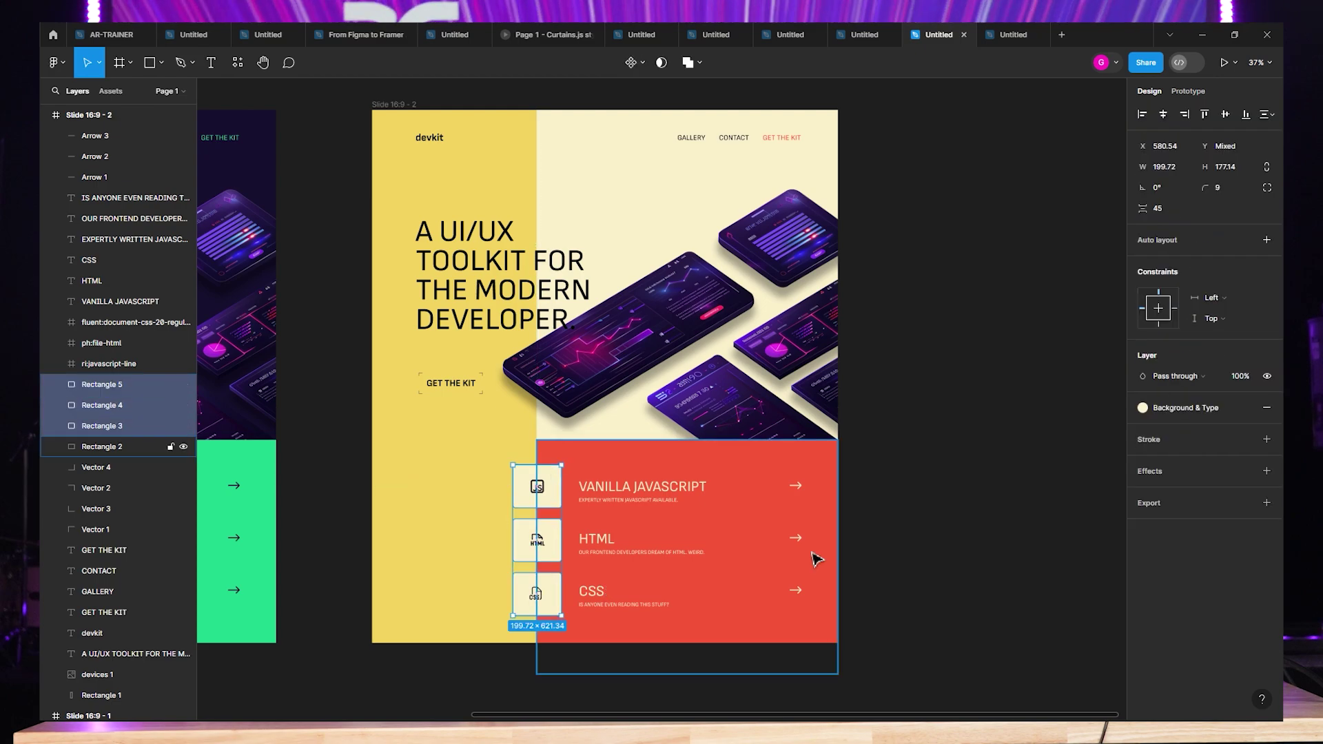
pyautogui.click(1246, 408)
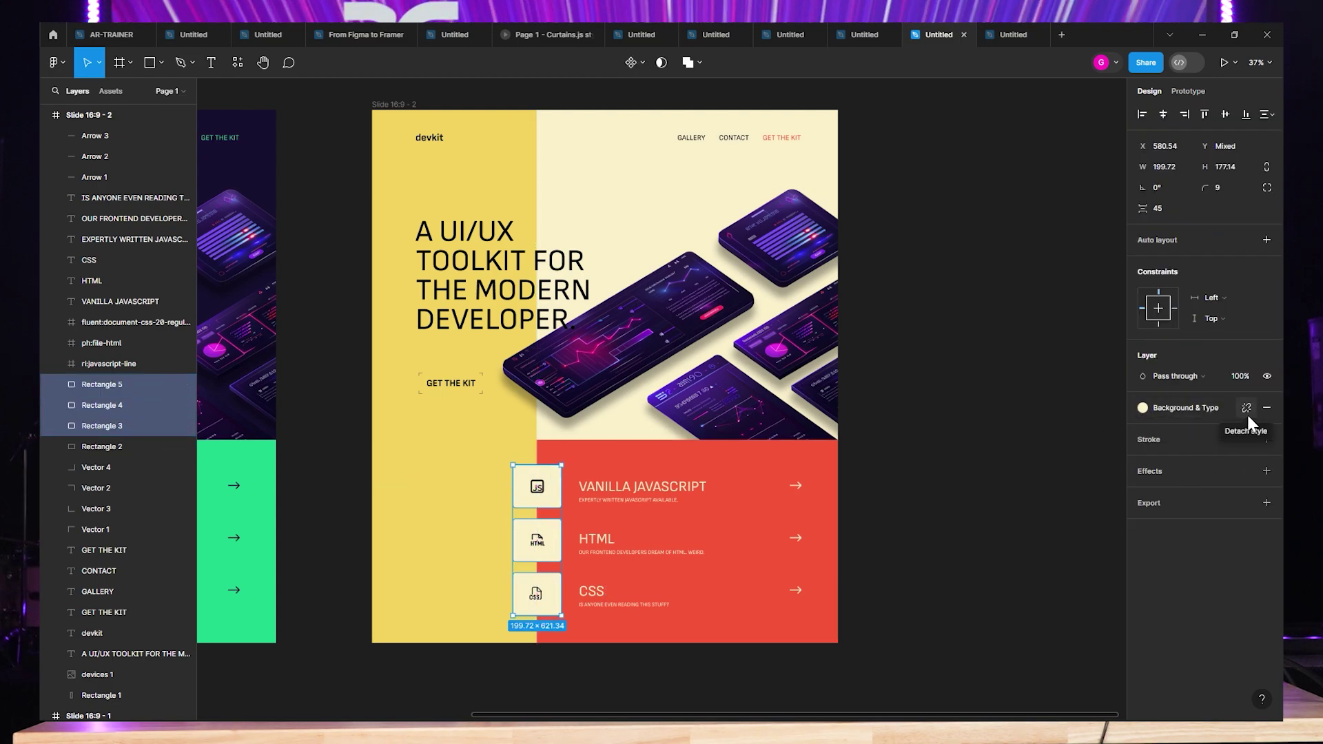
pyautogui.click(1142, 428)
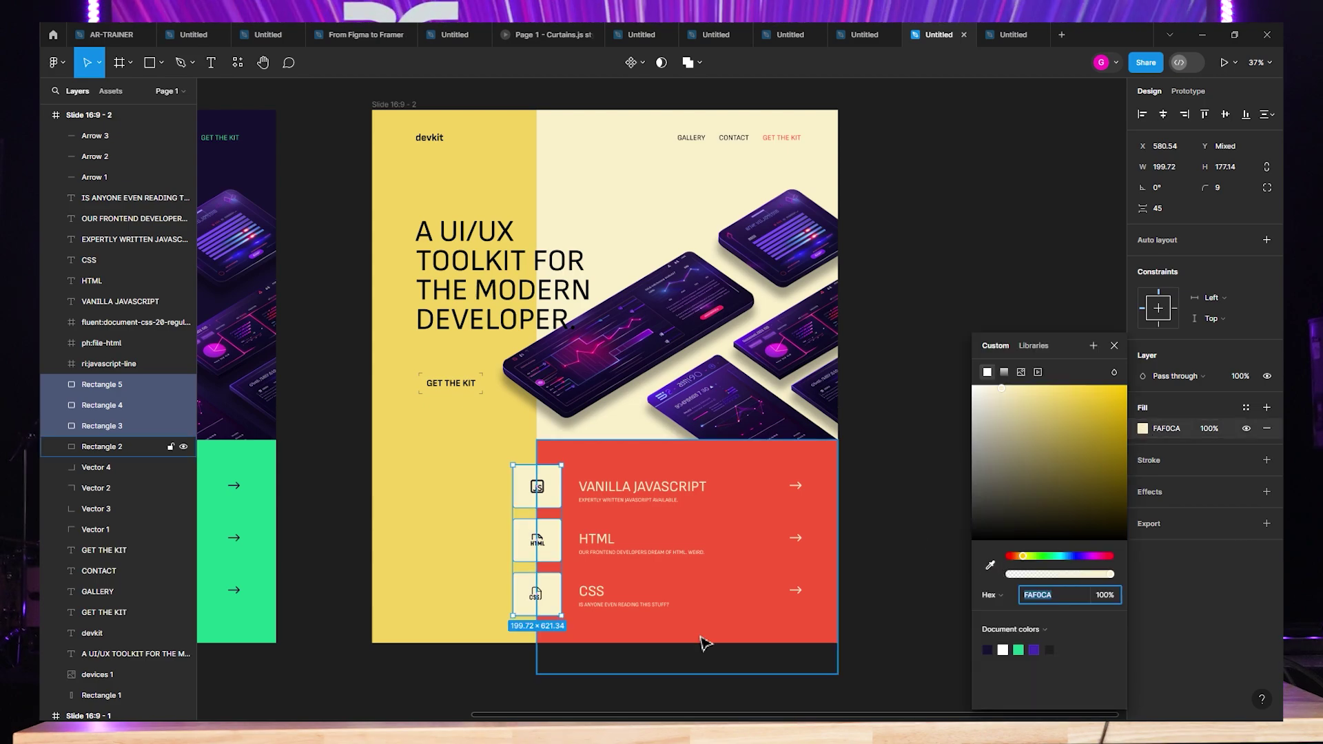
pyautogui.click(550, 708)
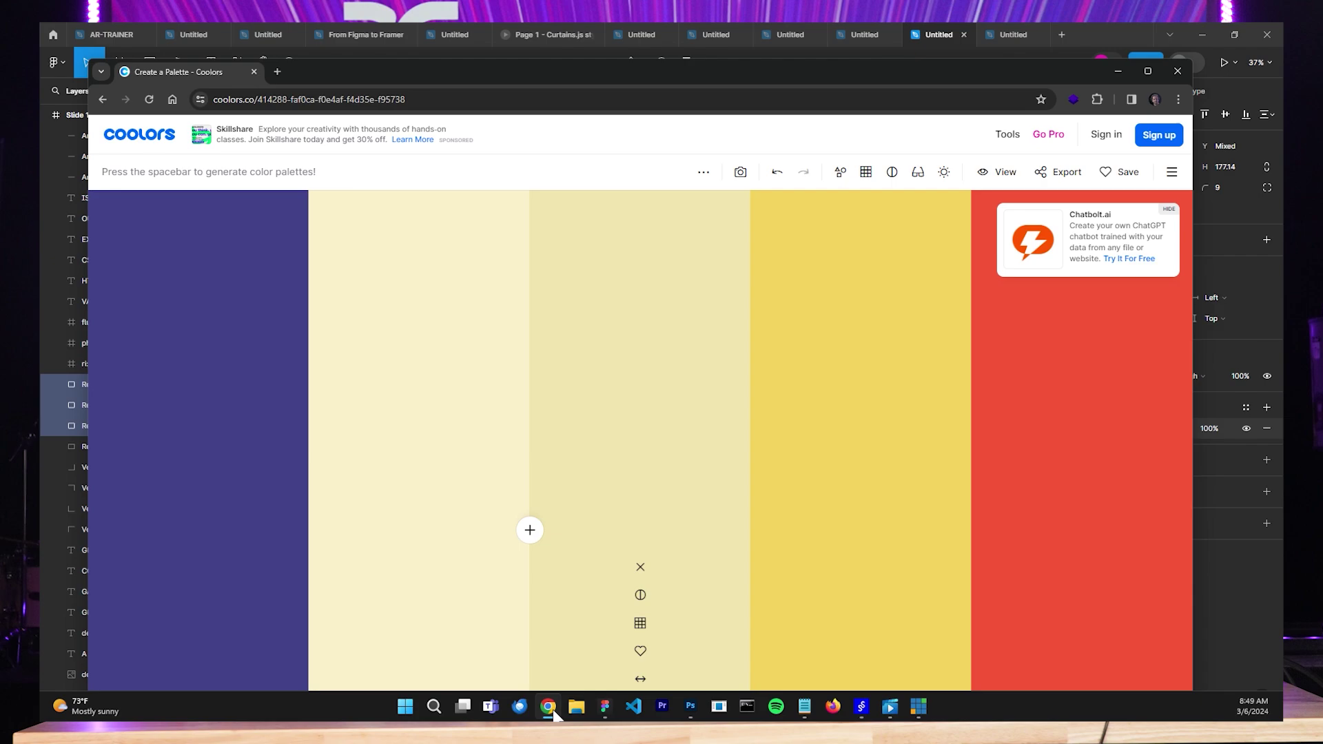
pyautogui.click(554, 712)
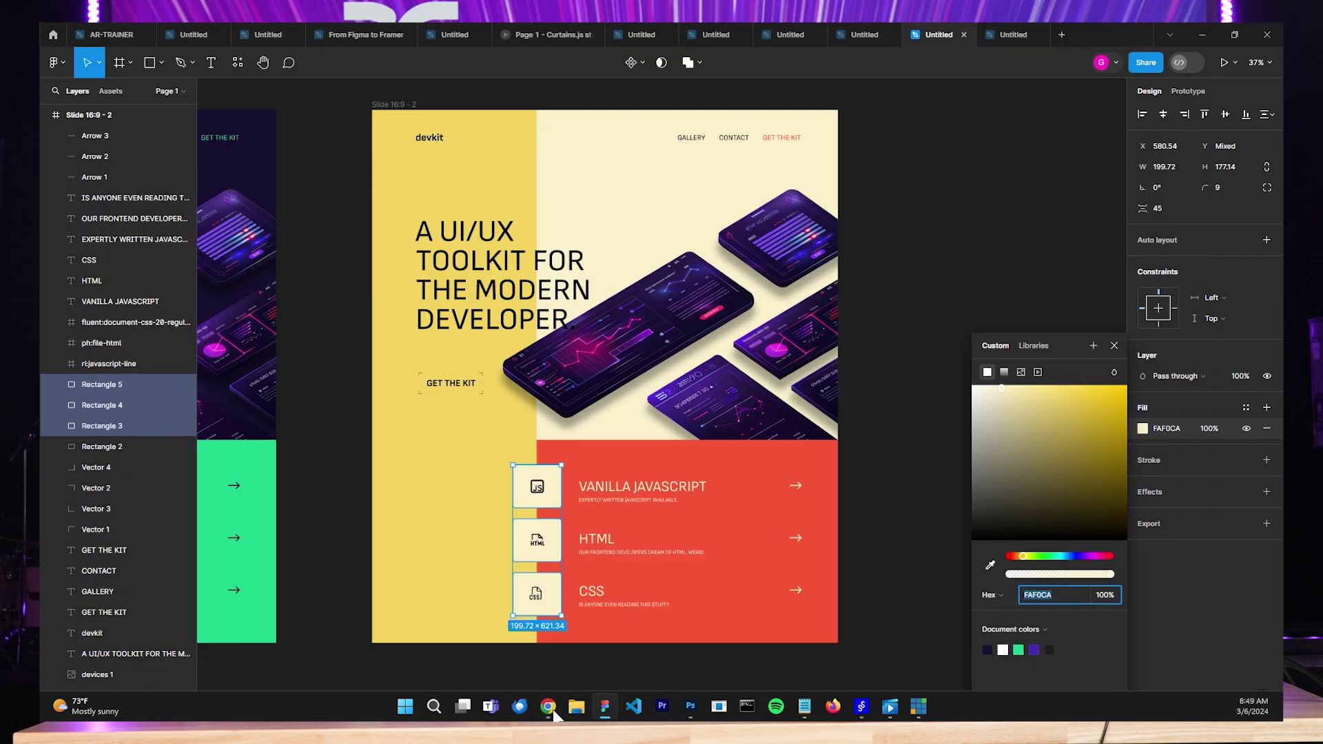
pyautogui.click(554, 711)
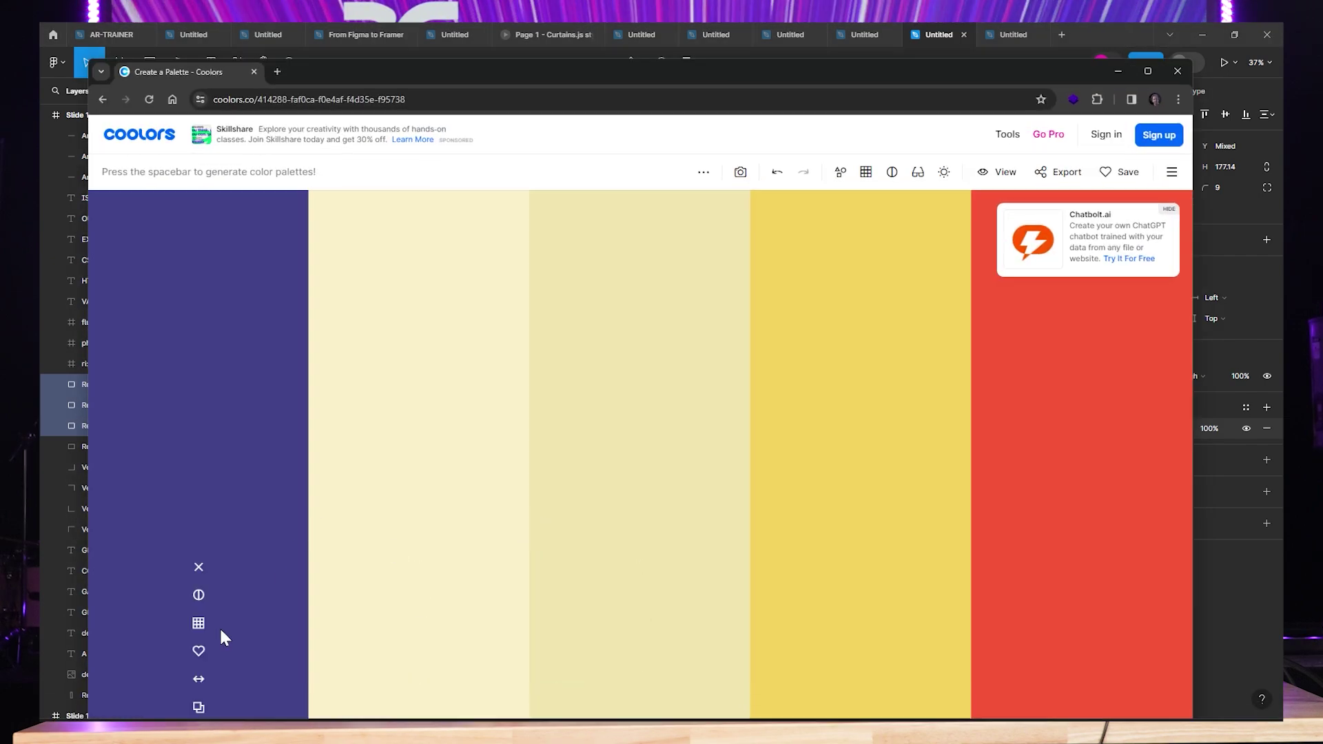
pyautogui.click(1119, 71)
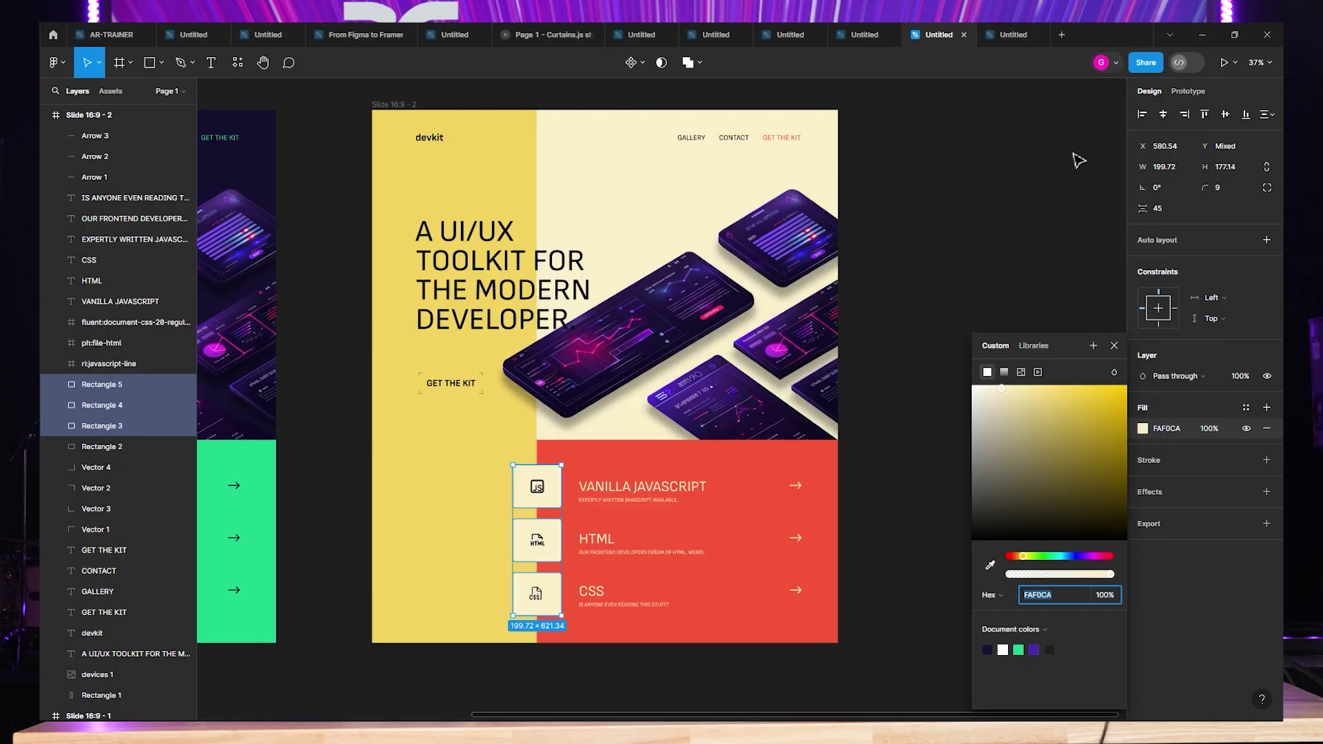
pyautogui.write('414288')
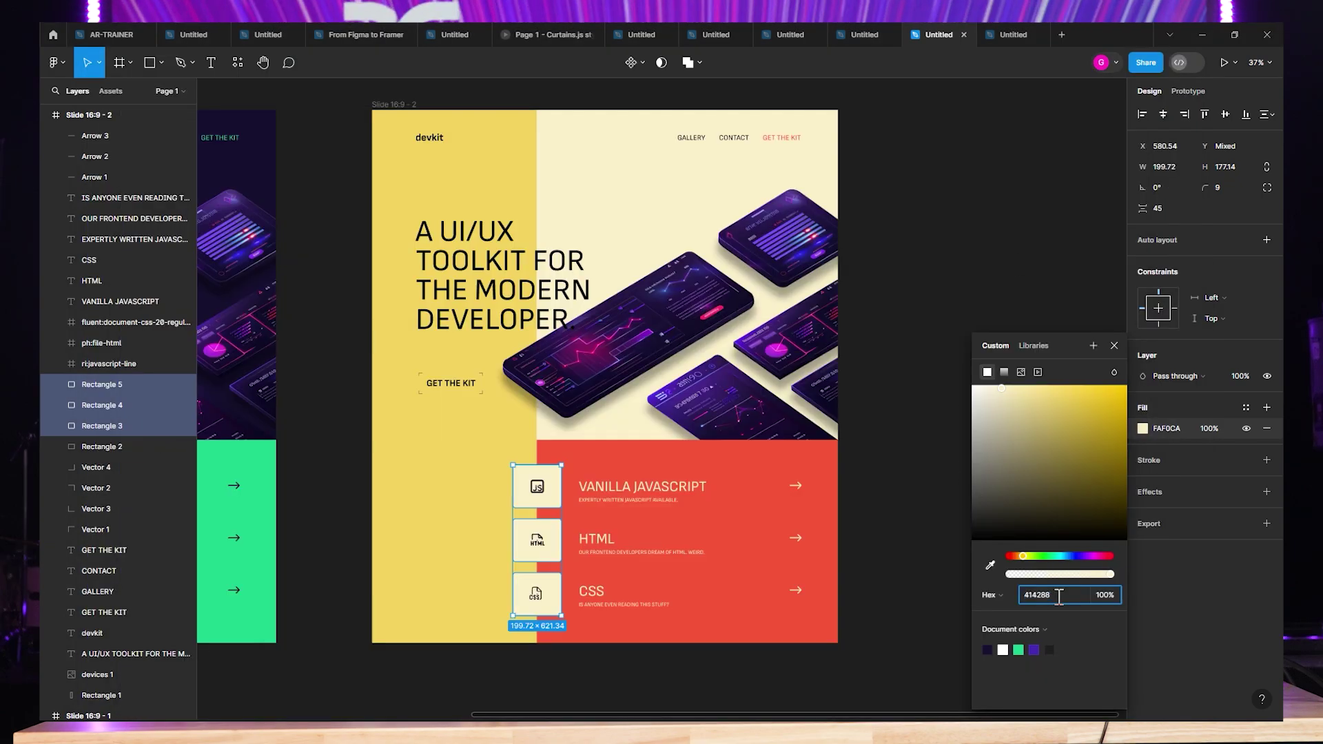
pyautogui.press('Return')
# Set the JS, HTML and CSS icons inside the boxes to white.
pyautogui.click(537, 486)
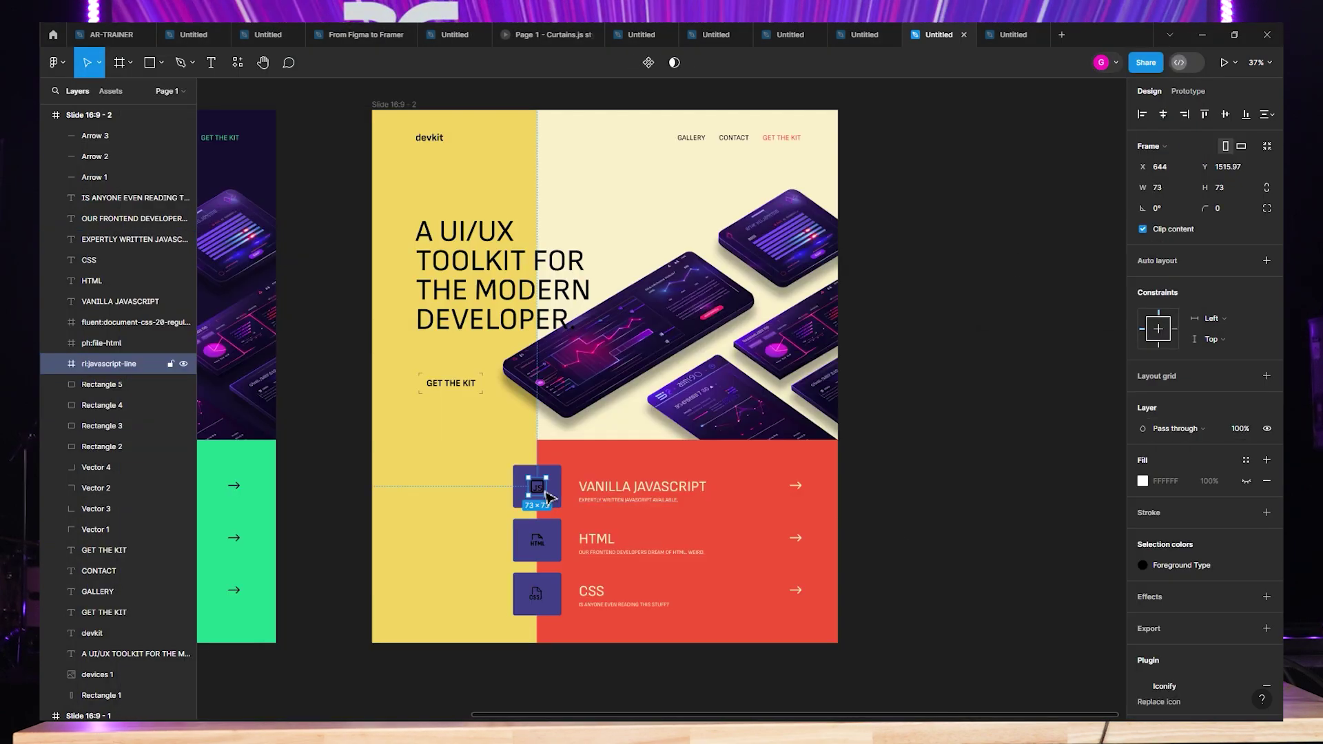
pyautogui.keyDown('shift'); pyautogui.click(537, 542); pyautogui.keyUp('shift')
pyautogui.keyDown('shift'); pyautogui.click(536, 595); pyautogui.keyUp('shift')
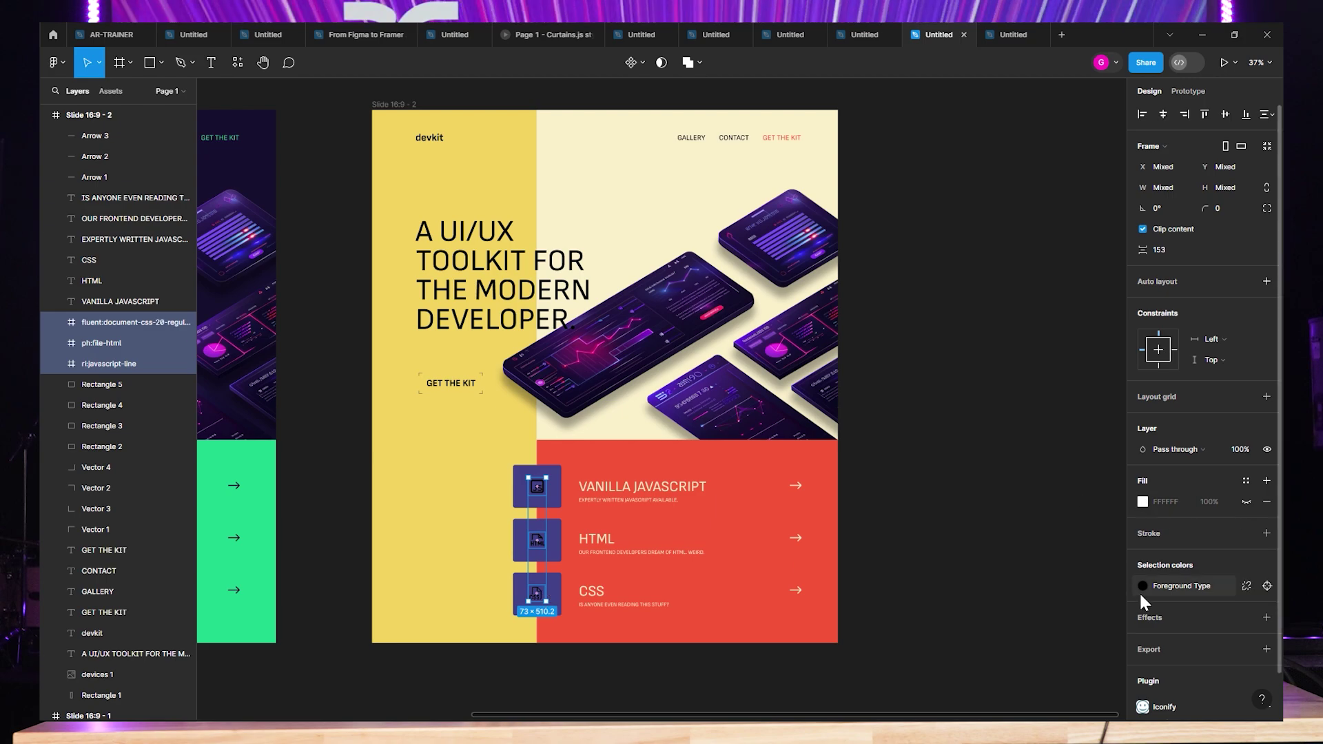
pyautogui.click(1143, 584)
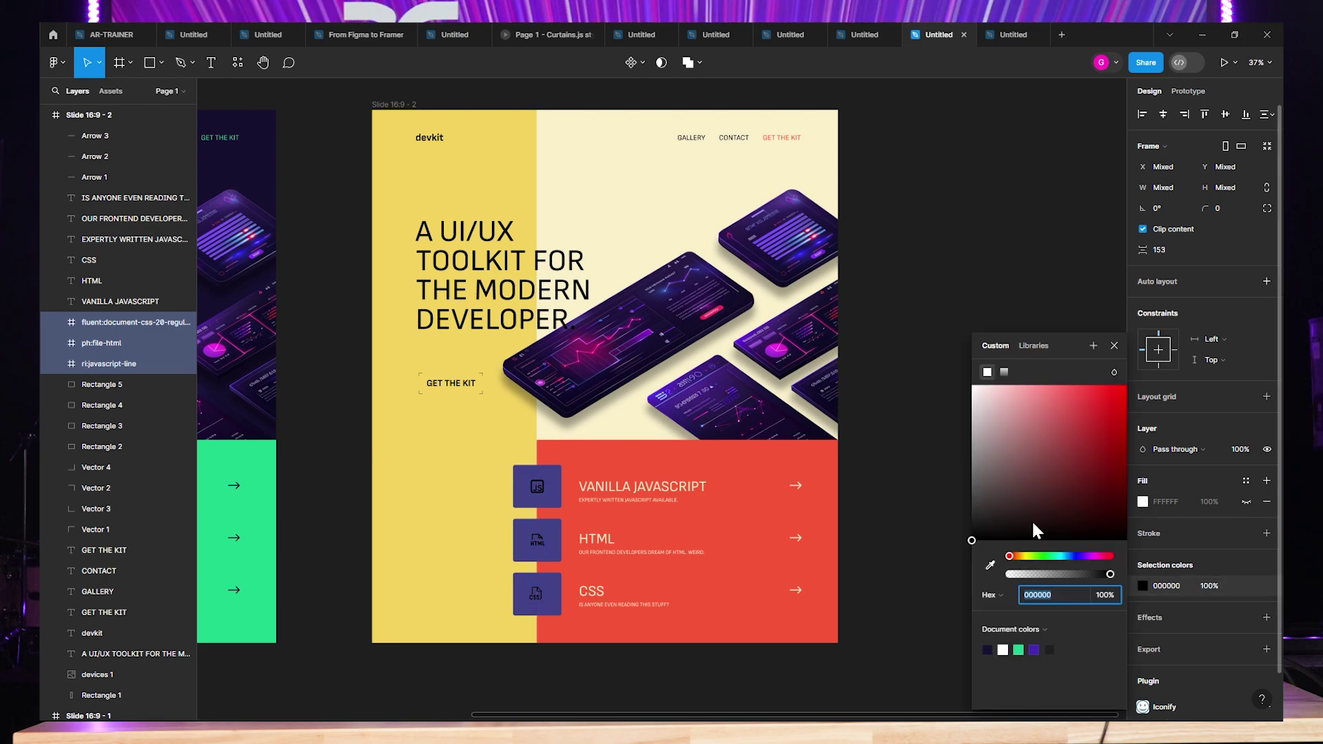
pyautogui.click(923, 311)
# Pan around the canvas and select Slide 16:9 - 2 to review its yellow, cream and red recolour.
pyautogui.scroll(-3, 945, 296)
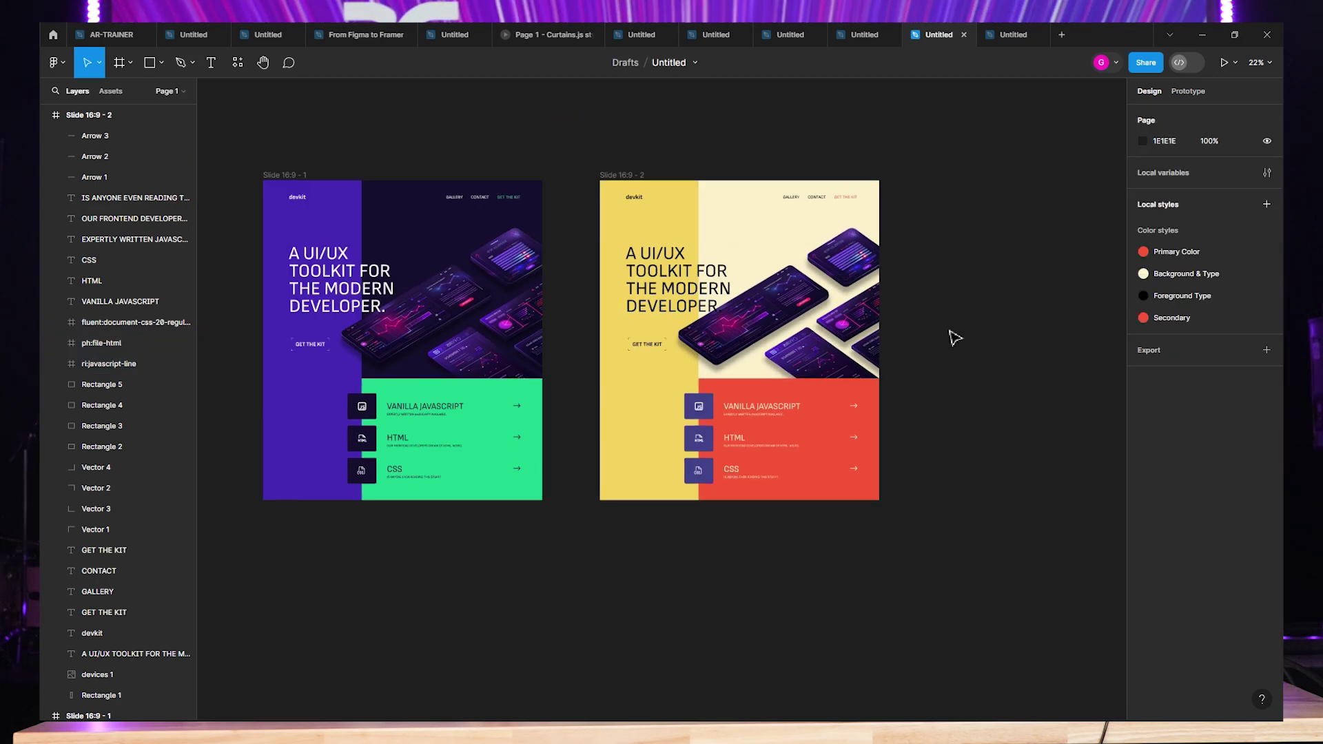
pyautogui.scroll(3, 955, 337)
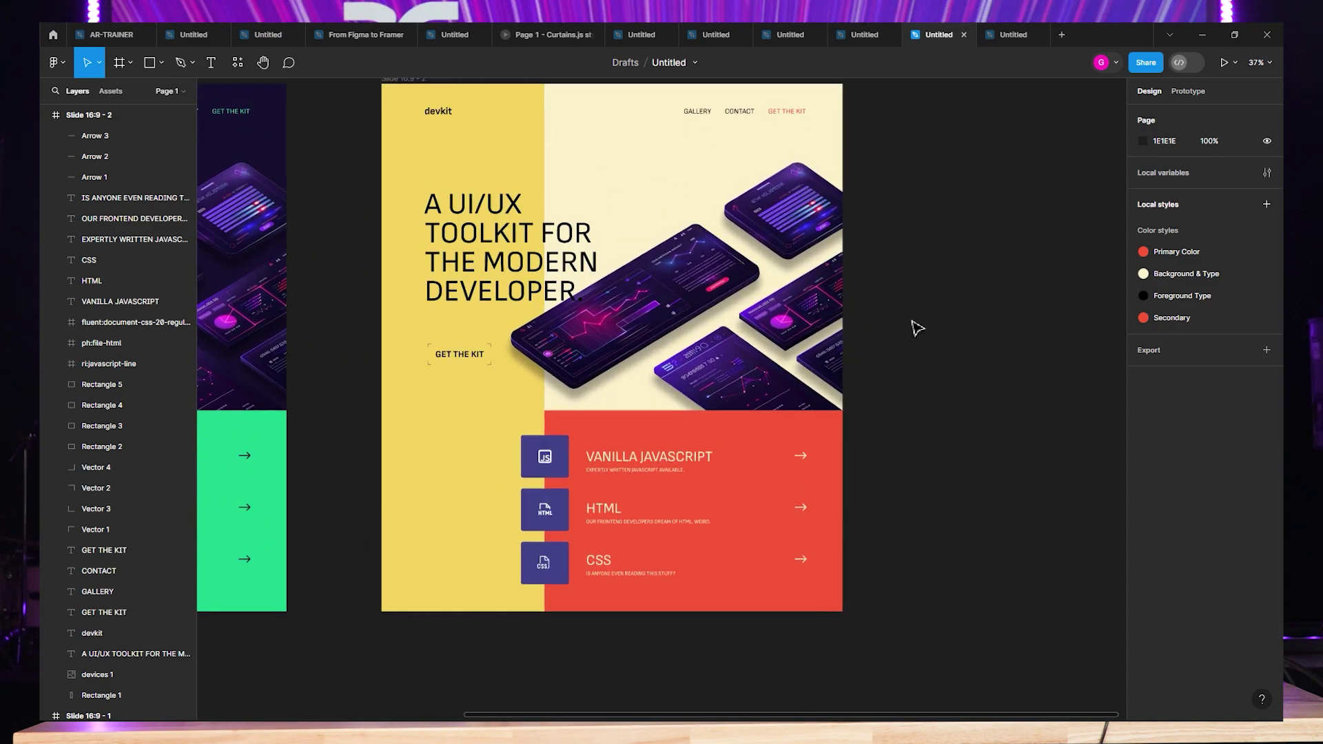
pyautogui.hscroll(5, 896, 314)
pyautogui.scroll(5, 454, 537)
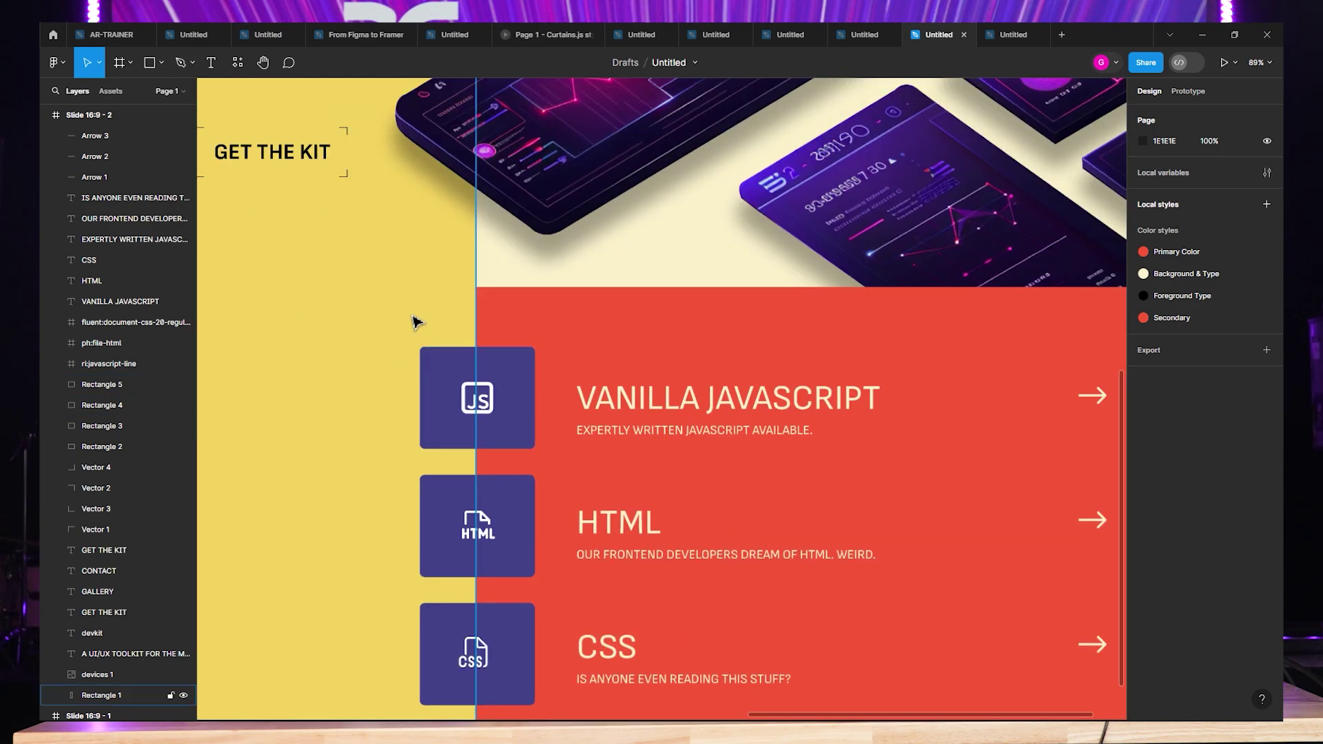
pyautogui.scroll(-3, 871, 449)
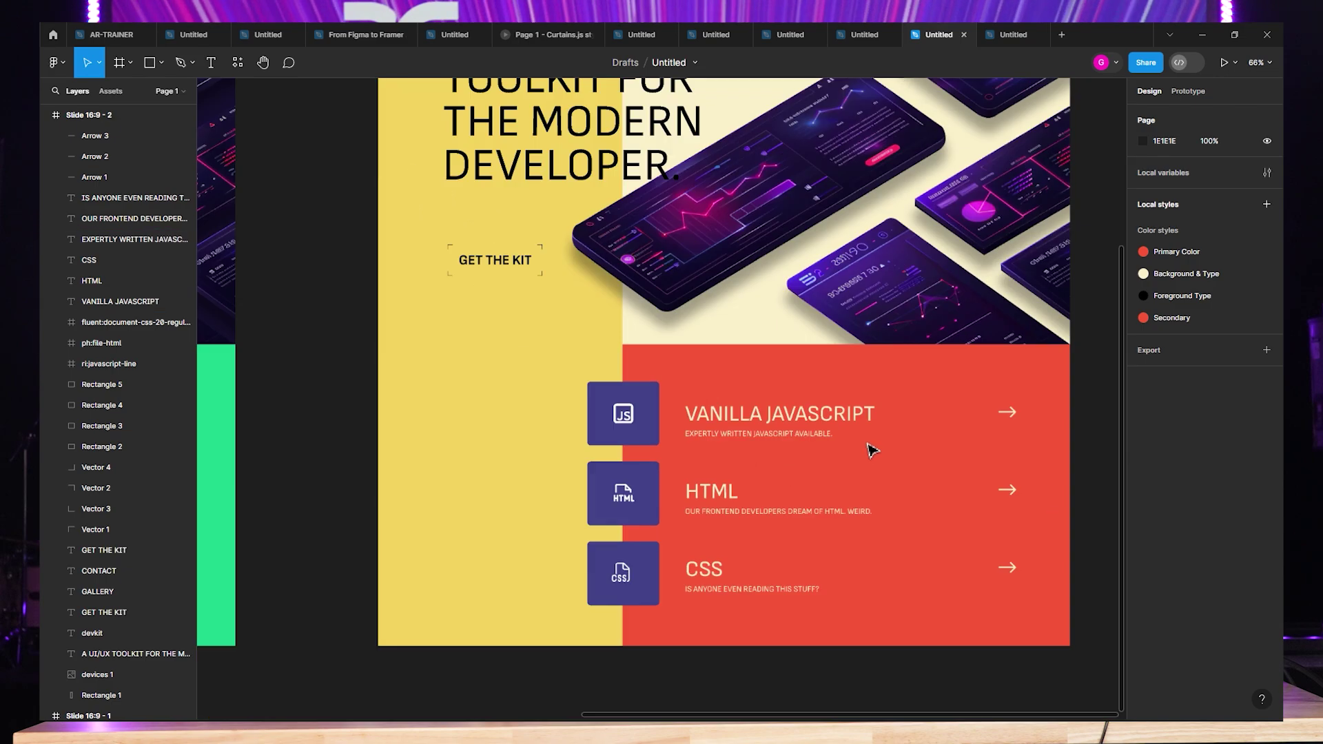
pyautogui.scroll(-5, 872, 449)
pyautogui.hscroll(3, 1036, 392)
pyautogui.scroll(1, 832, 338)
pyautogui.hscroll(-2, 899, 371)
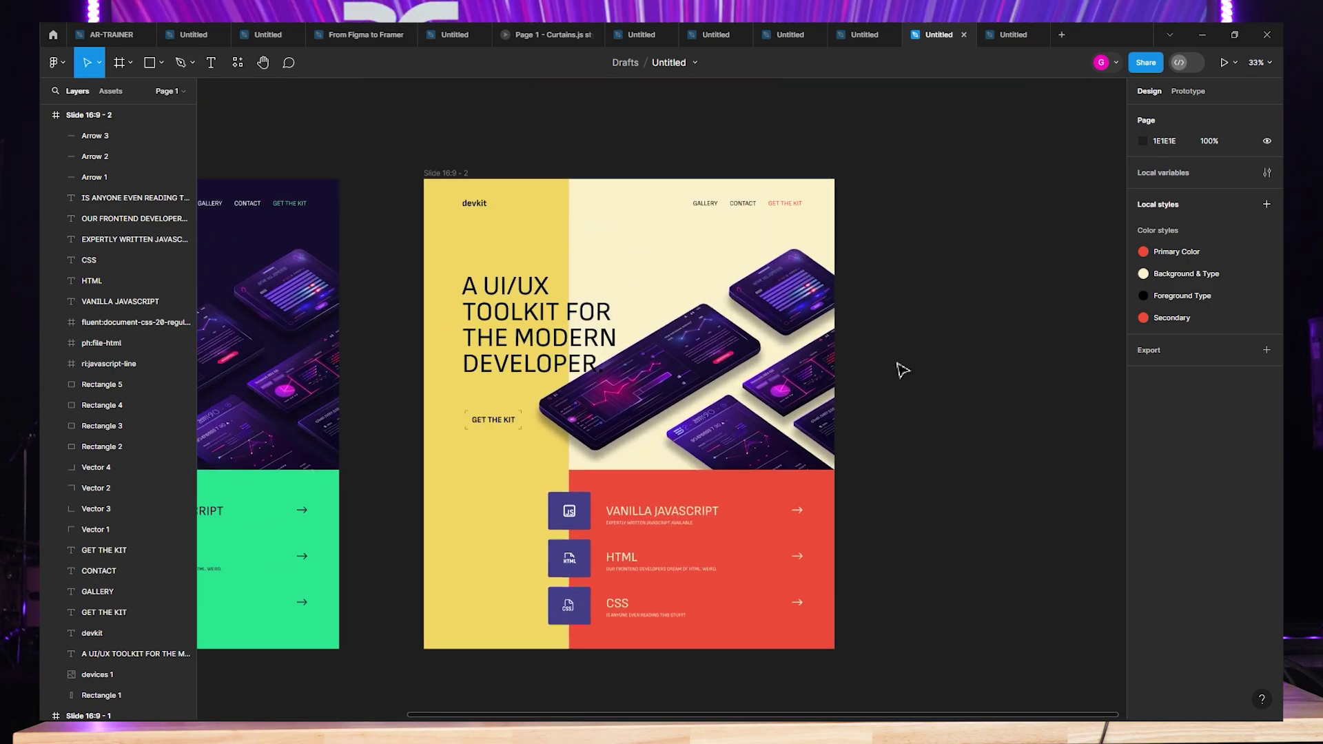
pyautogui.scroll(1, 903, 371)
pyautogui.scroll(-3, 924, 369)
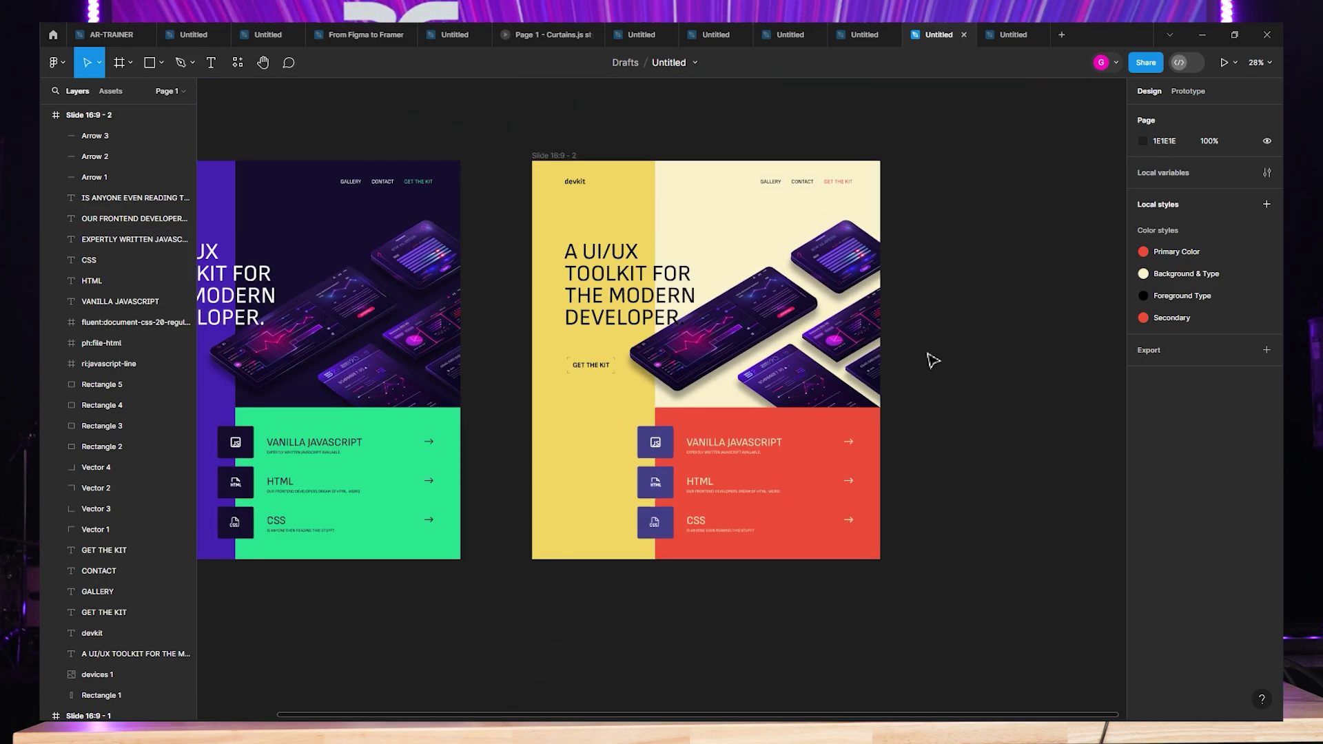
pyautogui.hscroll(-2, 932, 360)
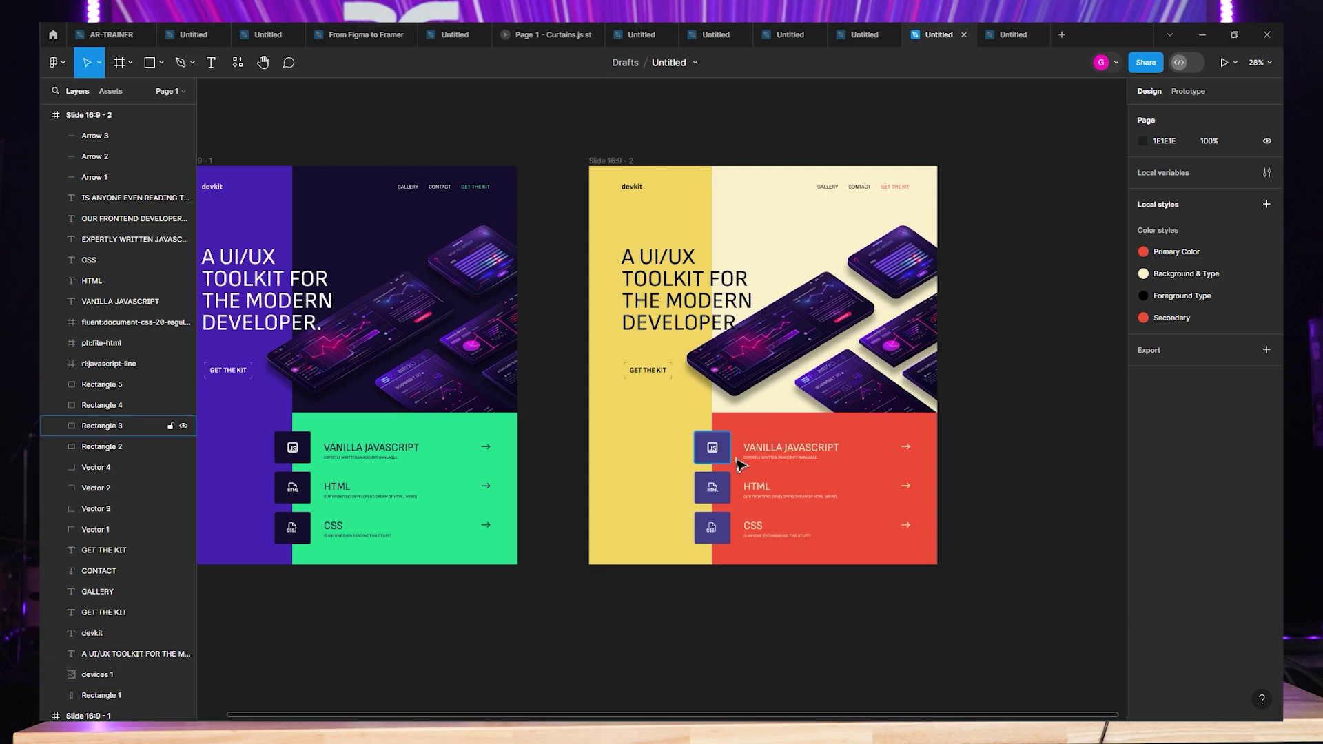
pyautogui.hscroll(5, 892, 360)
pyautogui.hscroll(-6, 800, 357)
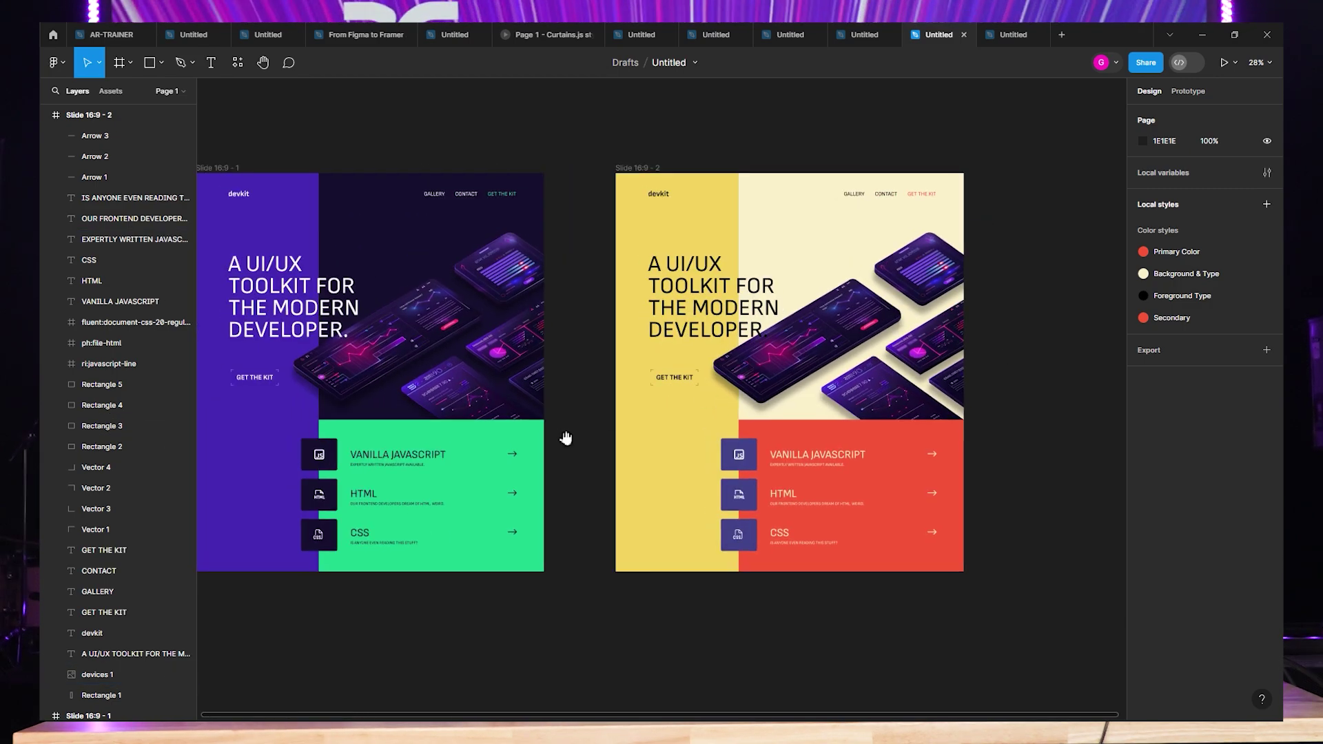
pyautogui.hscroll(-2, 565, 439)
pyautogui.scroll(3, 552, 414)
pyautogui.scroll(-3, 620, 384)
pyautogui.scroll(1, 738, 354)
pyautogui.hscroll(4, 473, 346)
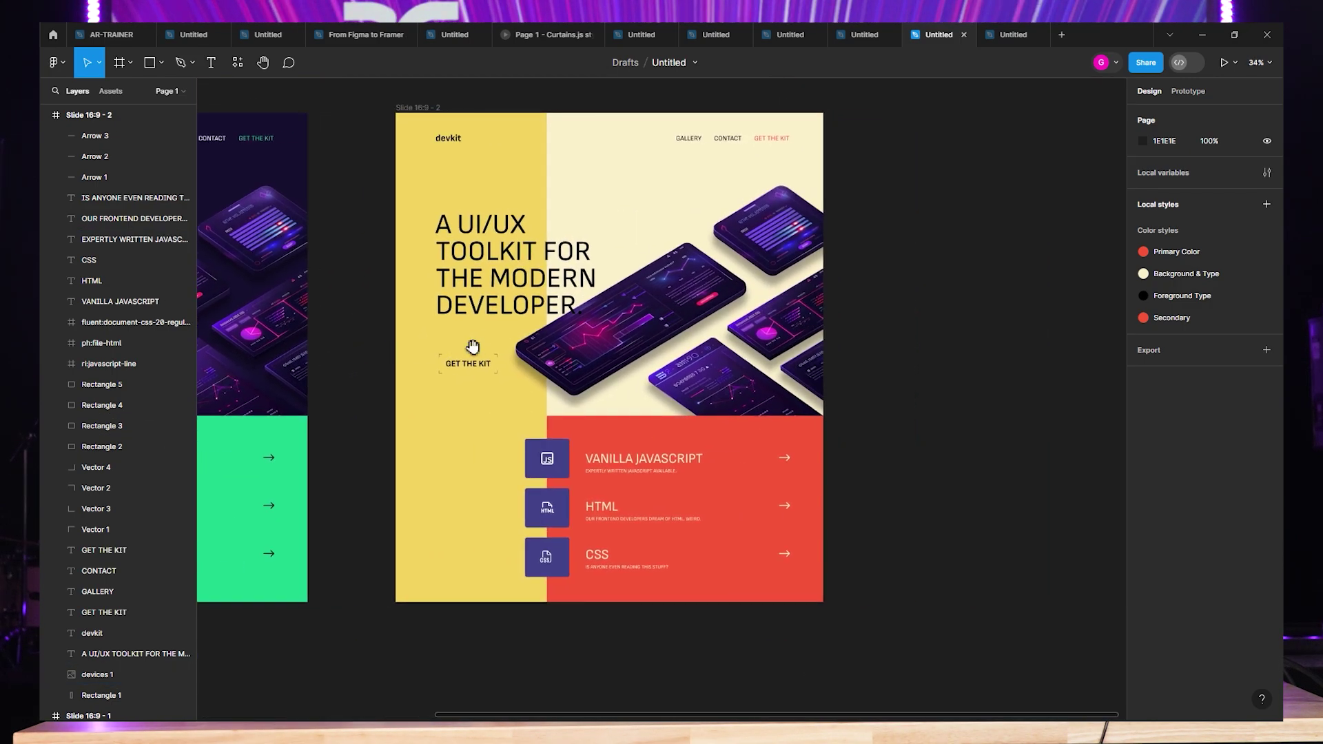
pyautogui.hscroll(3, 473, 346)
pyautogui.scroll(-1, 738, 340)
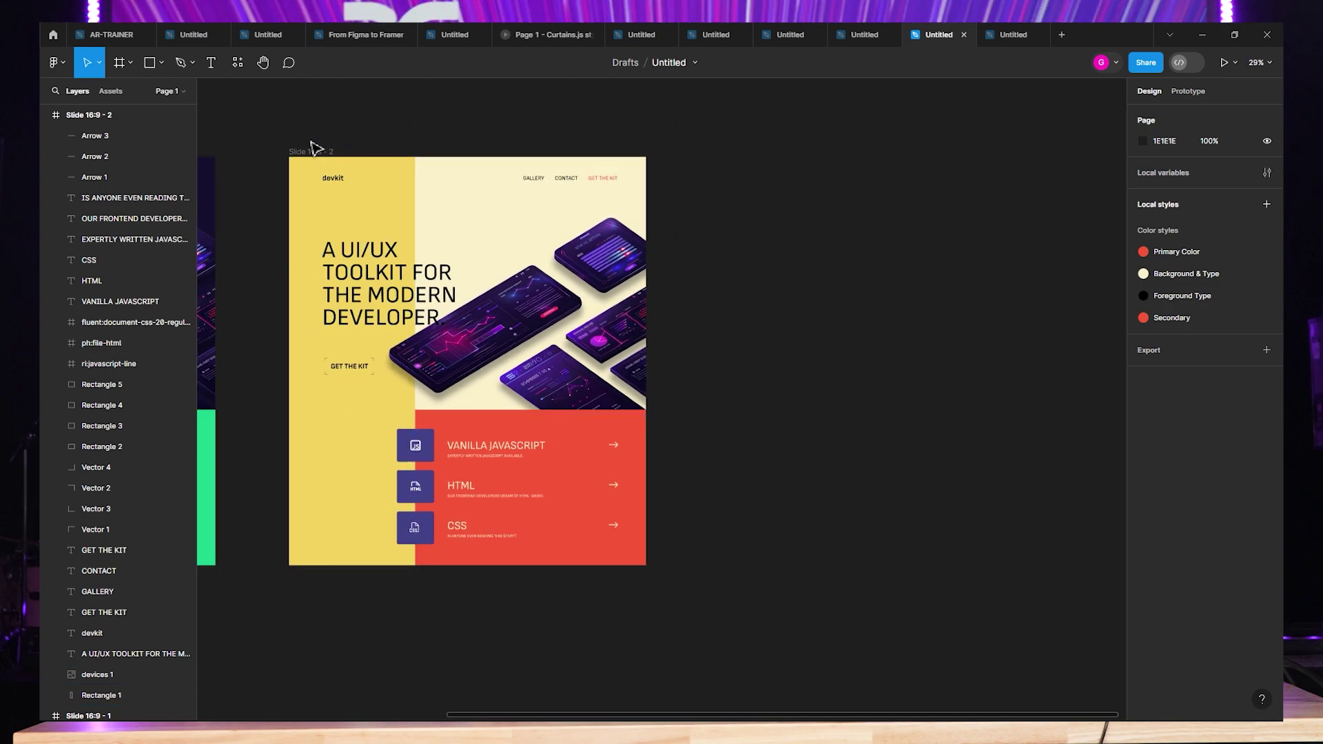
pyautogui.click(313, 151)
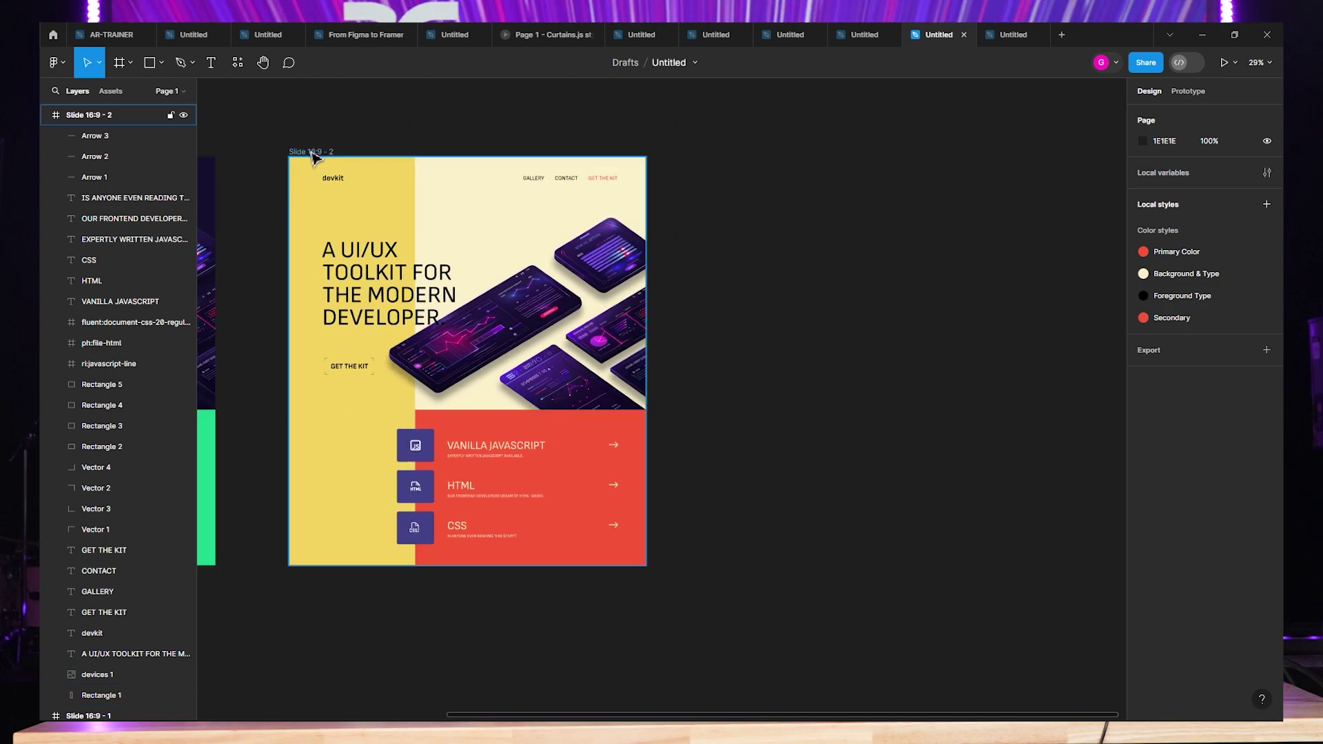
pyautogui.click(315, 153)
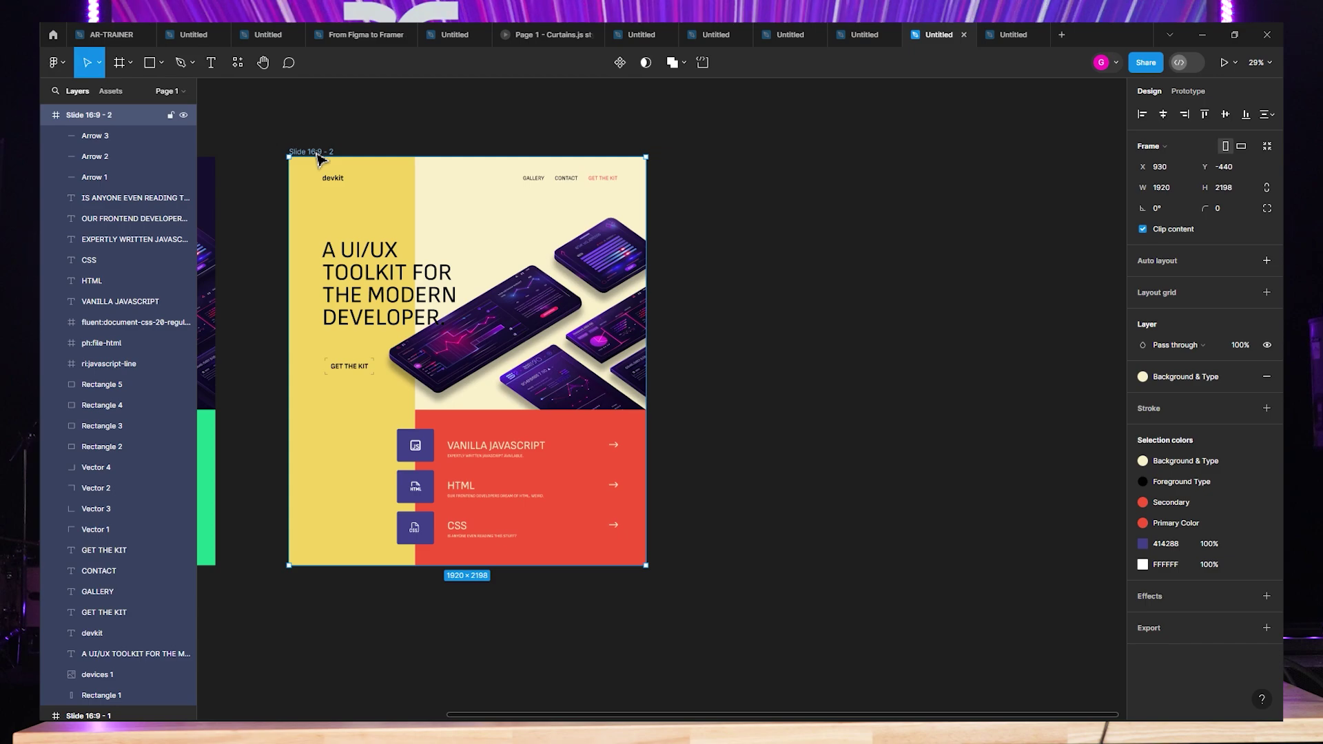
# Paste a copy of the purple-and-green landing page into the file as Slide 16:9 - 3.
pyautogui.click(473, 146)
pyautogui.scroll(-4, 544, 138)
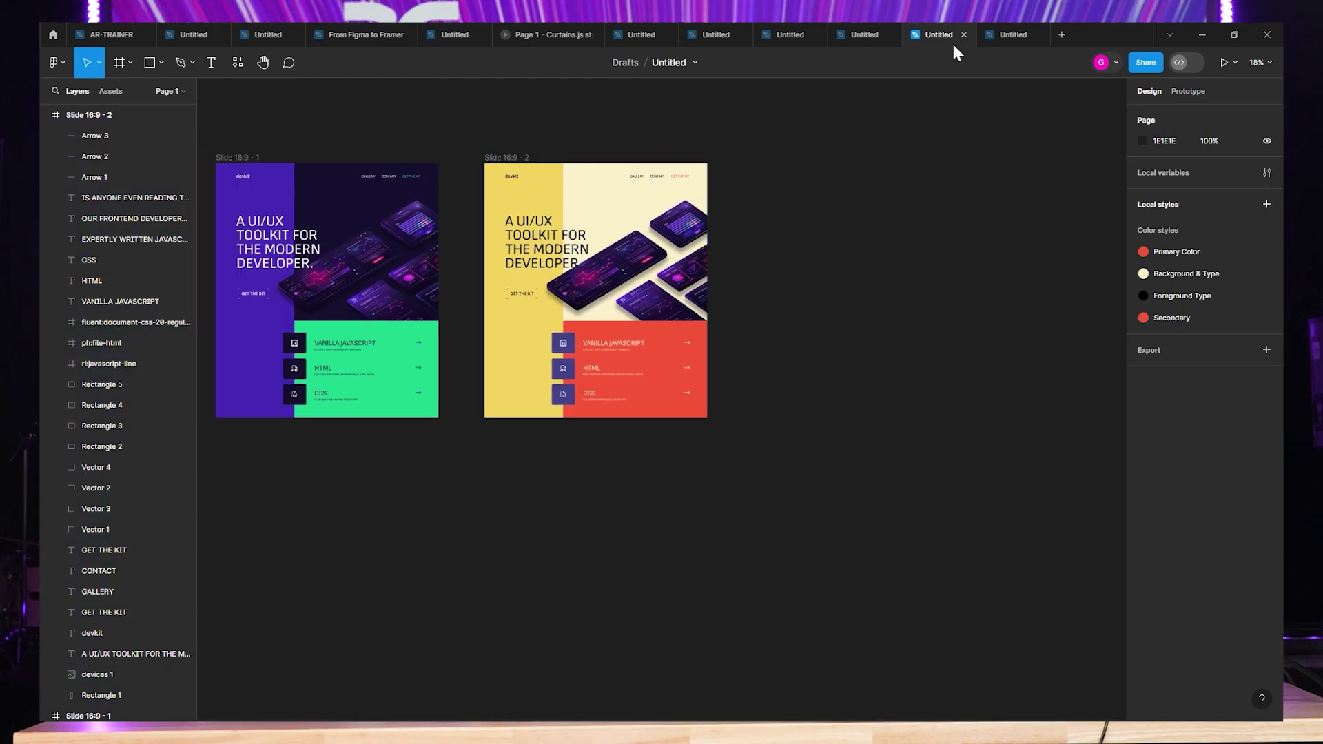
pyautogui.click(1007, 34)
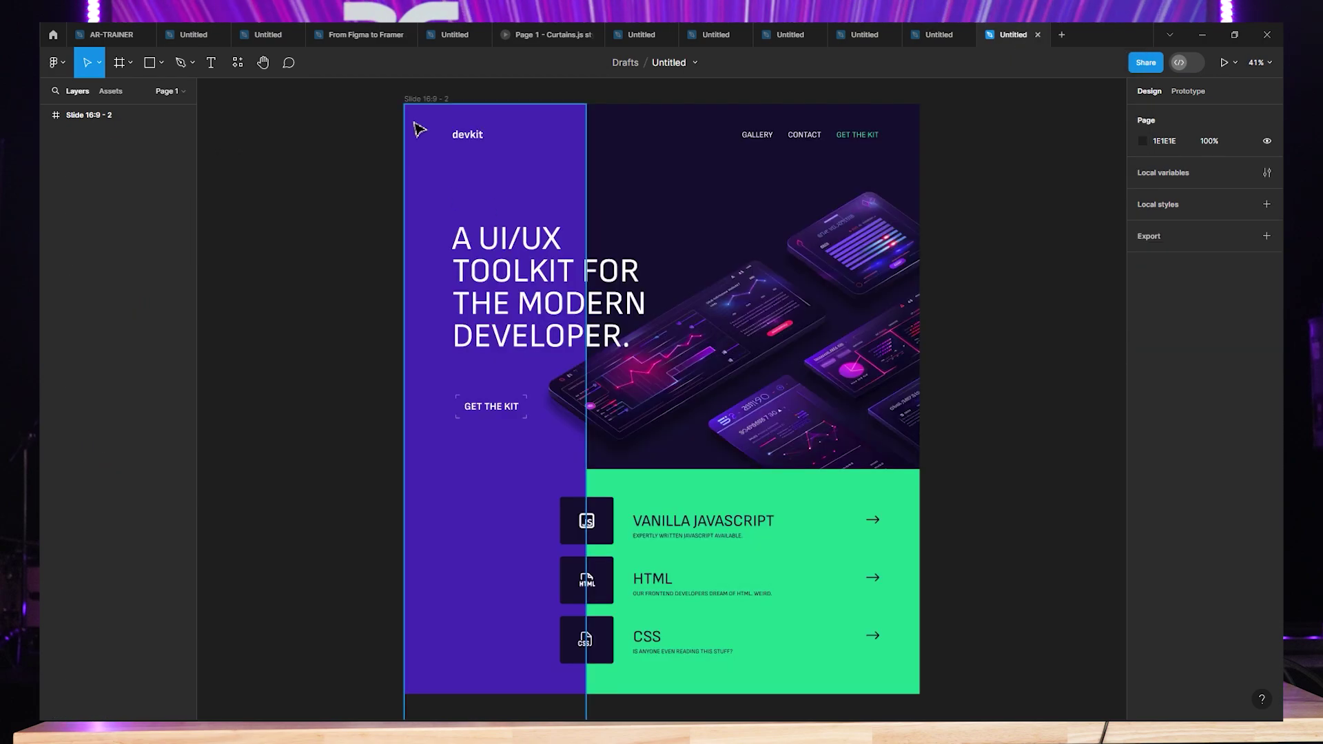
pyautogui.click(426, 98)
pyautogui.click(935, 37)
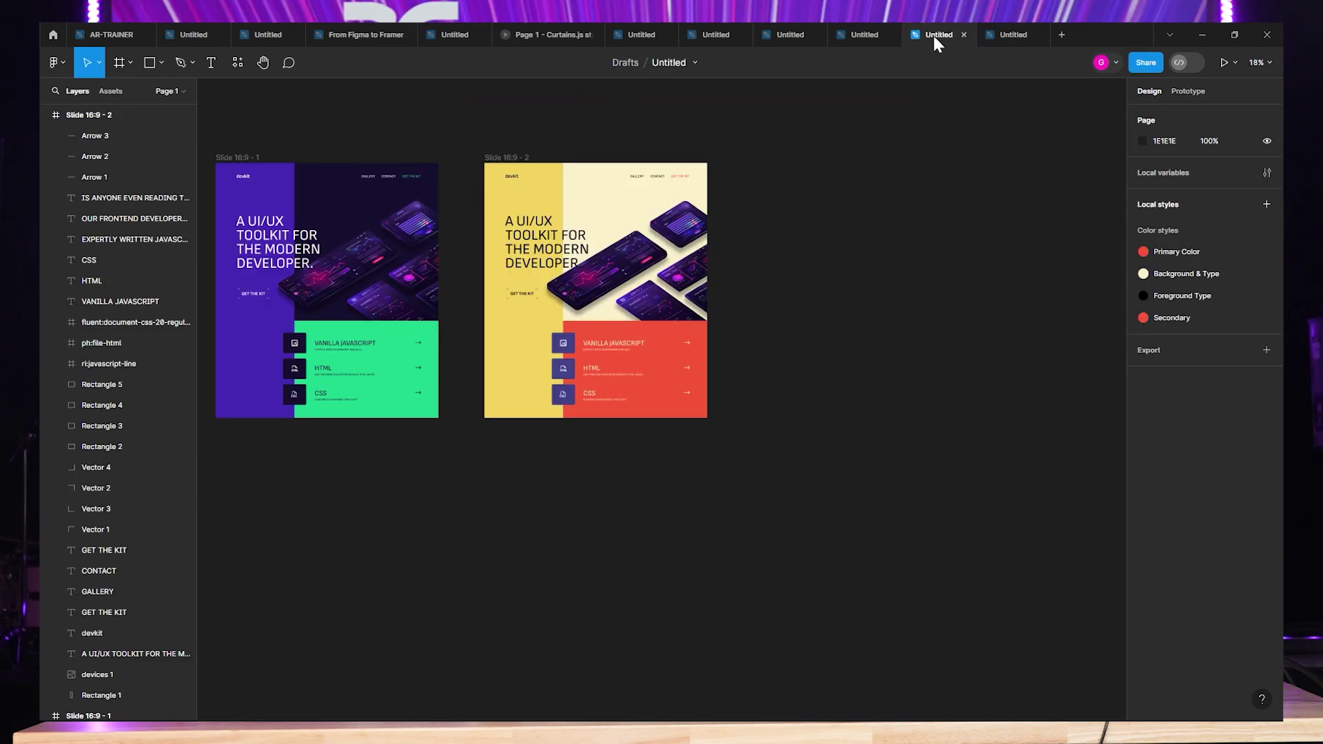
pyautogui.click(515, 153)
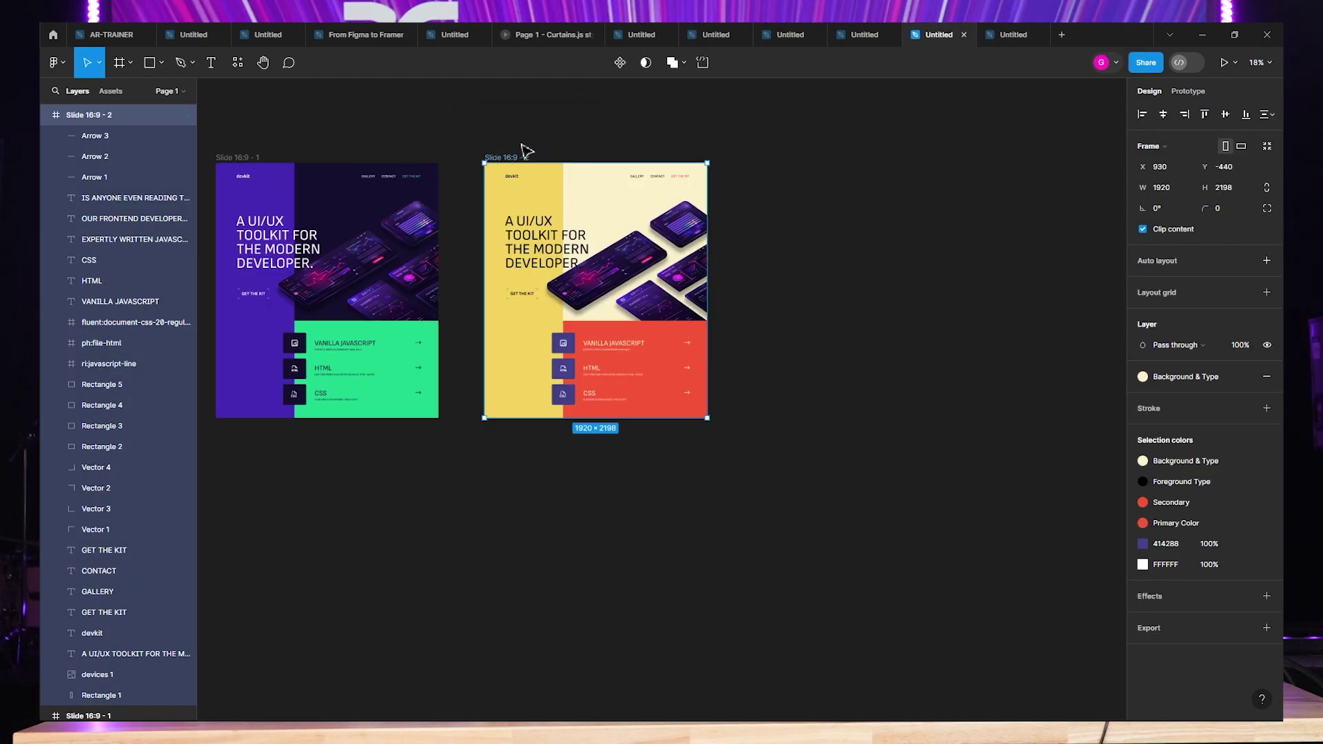
pyautogui.click(836, 221)
pyautogui.hscroll(3, 655, 266)
pyautogui.hotkey('ctrl', 'v')
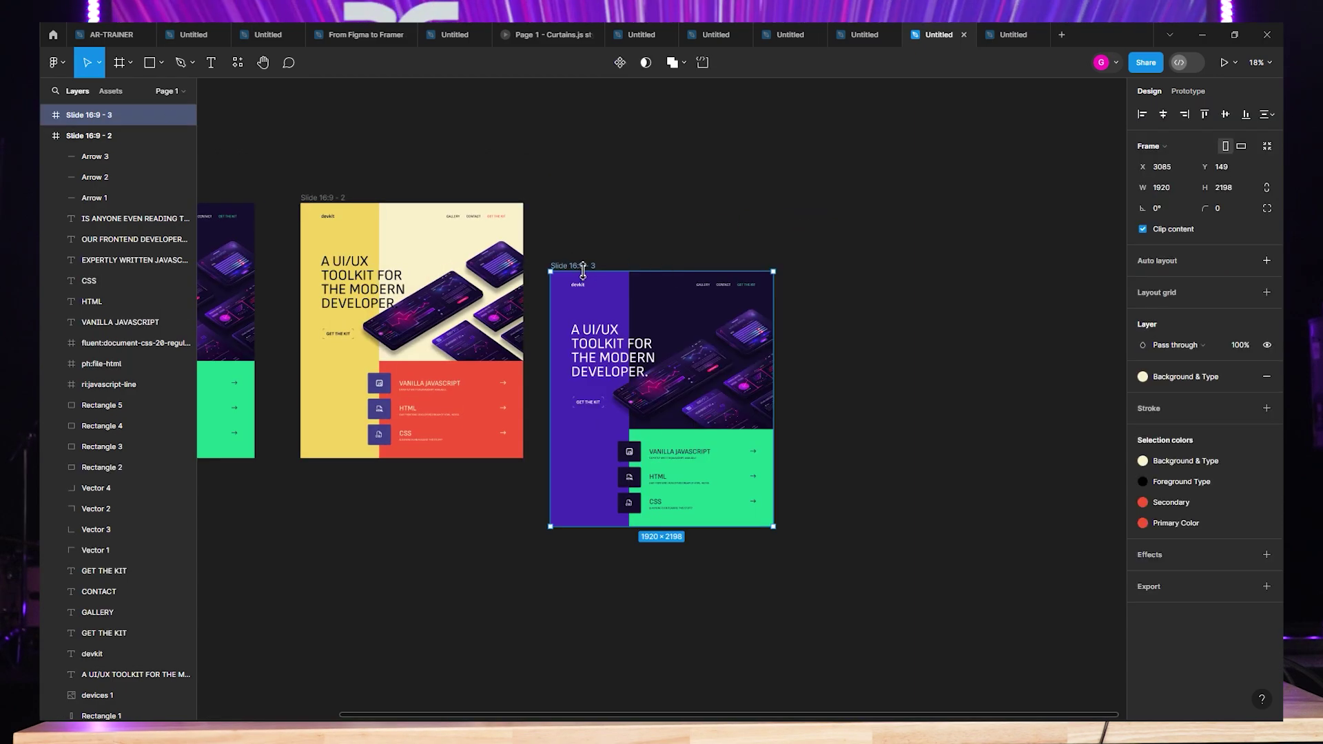
# Undo the accidental height change and line Slide 16:9 - 3 up level with Slide 16:9 - 2.
pyautogui.moveTo(583, 271); pyautogui.dragTo(585, 202)
pyautogui.hotkey('ctrl', 'z')
pyautogui.click(613, 169)
pyautogui.hscroll(-3, 614, 169)
pyautogui.click(436, 199)
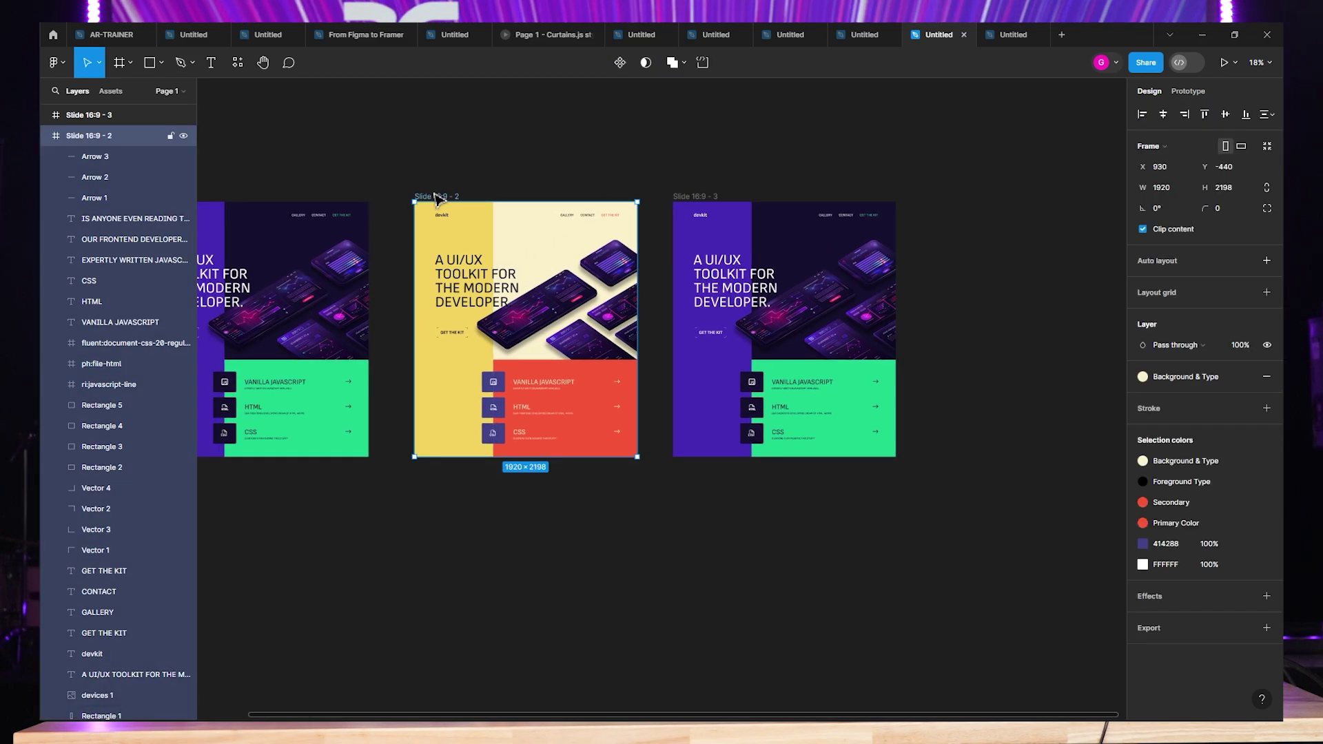
pyautogui.click(1246, 520)
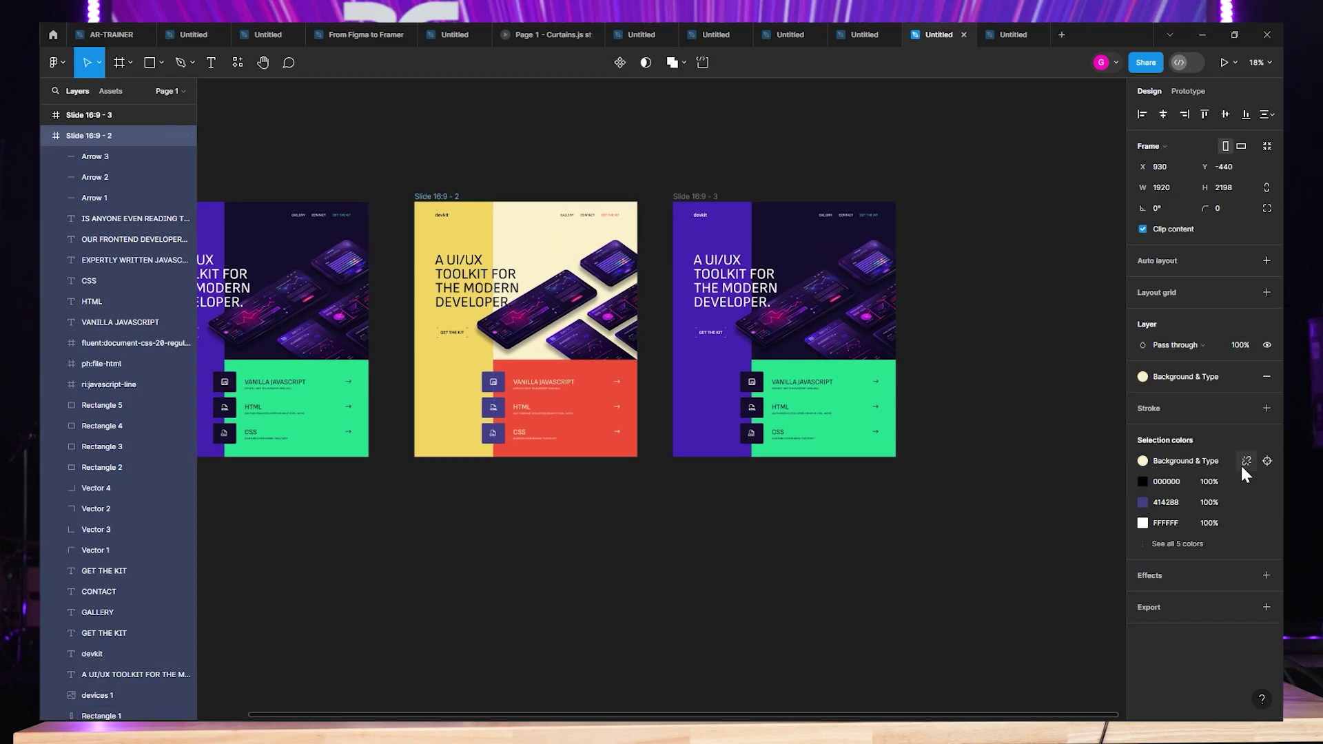
pyautogui.click(916, 251)
pyautogui.hscroll(3, 660, 192)
pyautogui.click(579, 207)
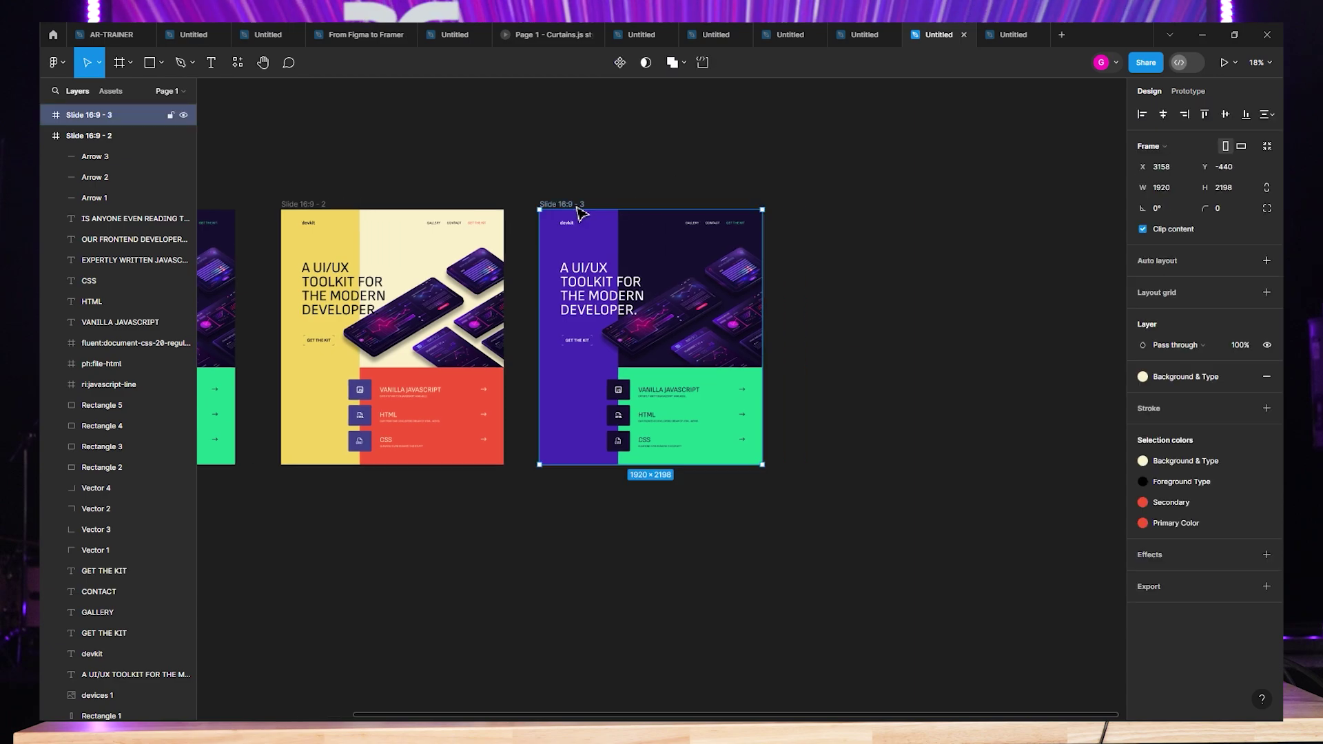
pyautogui.scroll(5, 795, 298)
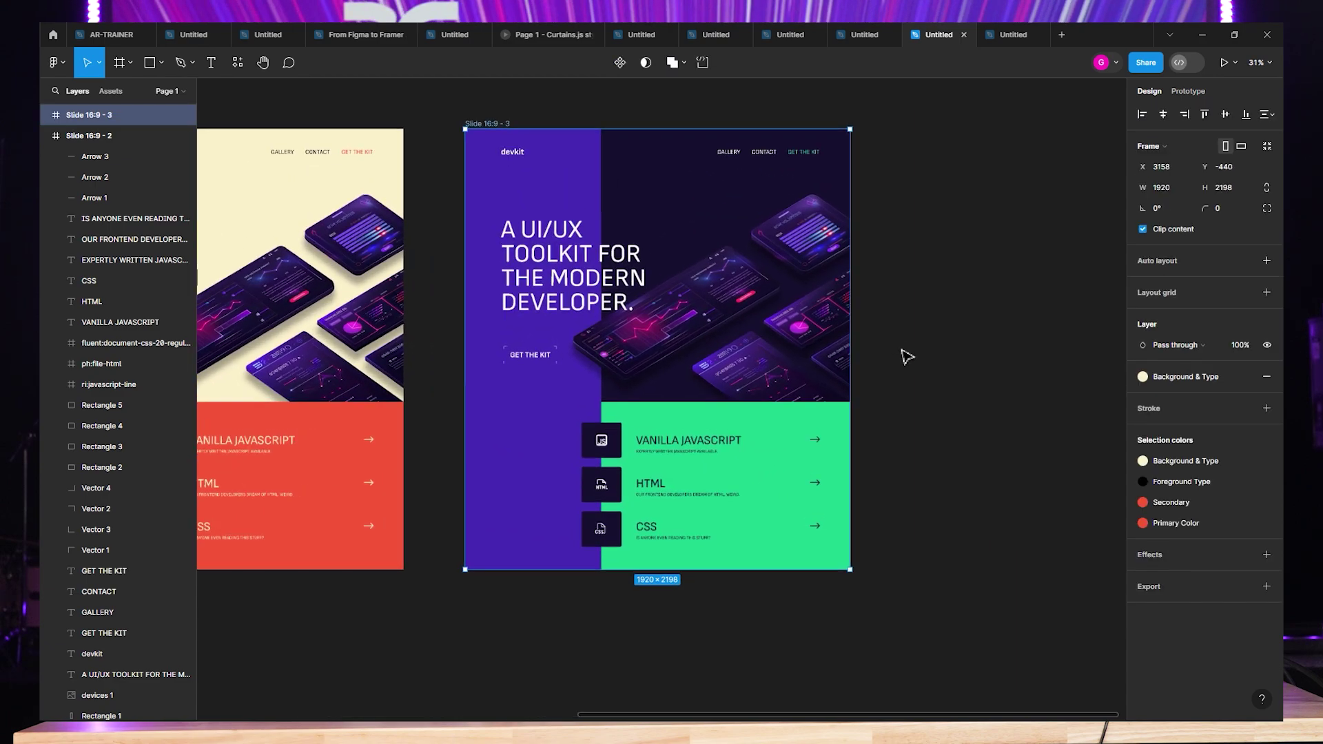
pyautogui.scroll(1, 907, 357)
pyautogui.scroll(-5, 914, 355)
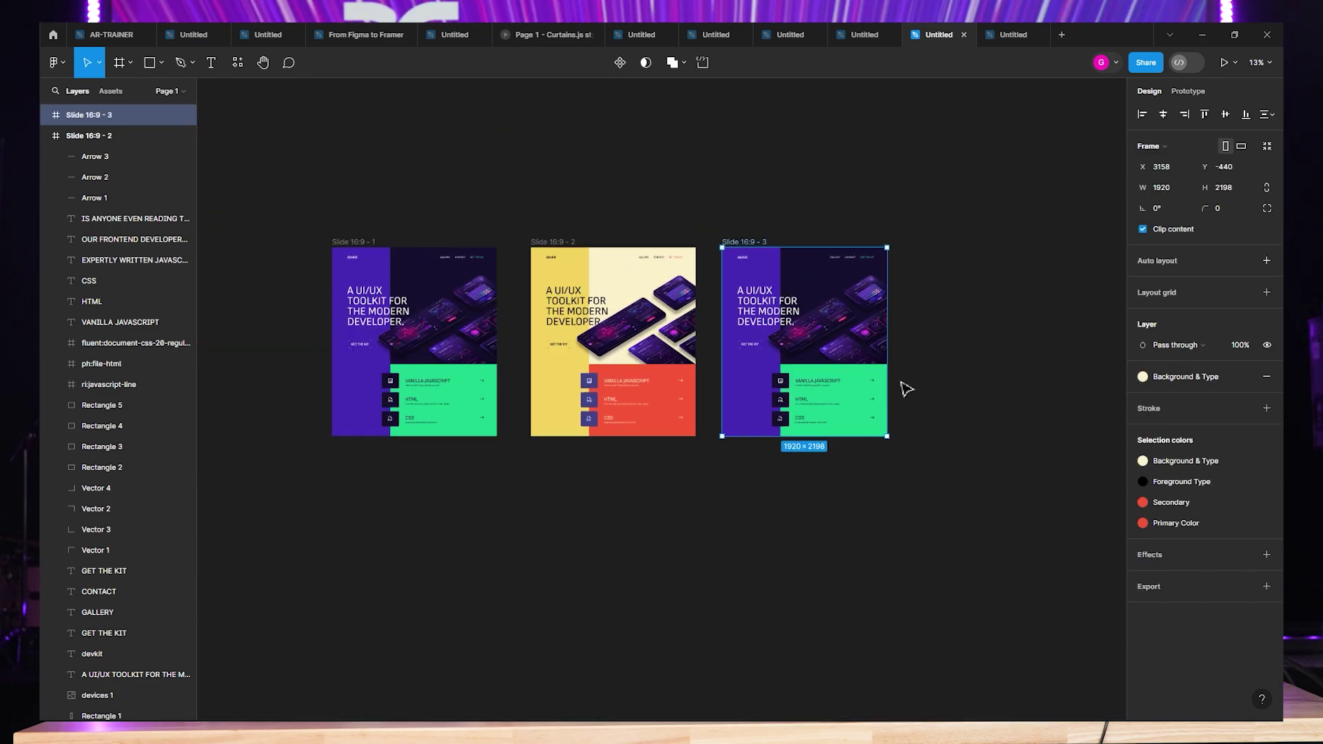
# Compare the yellow and purple slides on the canvas, then bring the Coolors palette in Chrome forward.
pyautogui.click(736, 532)
pyautogui.scroll(6, 598, 421)
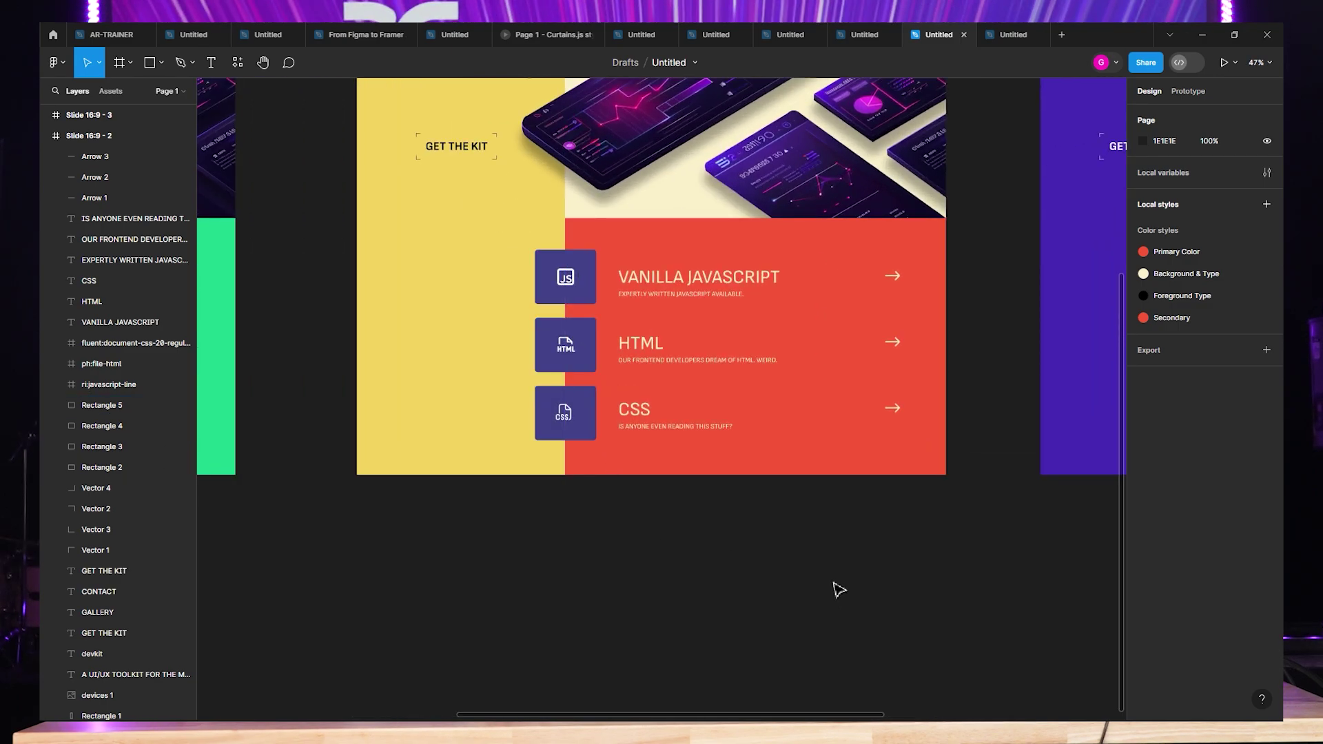
pyautogui.scroll(-3, 834, 586)
pyautogui.hscroll(10, 838, 570)
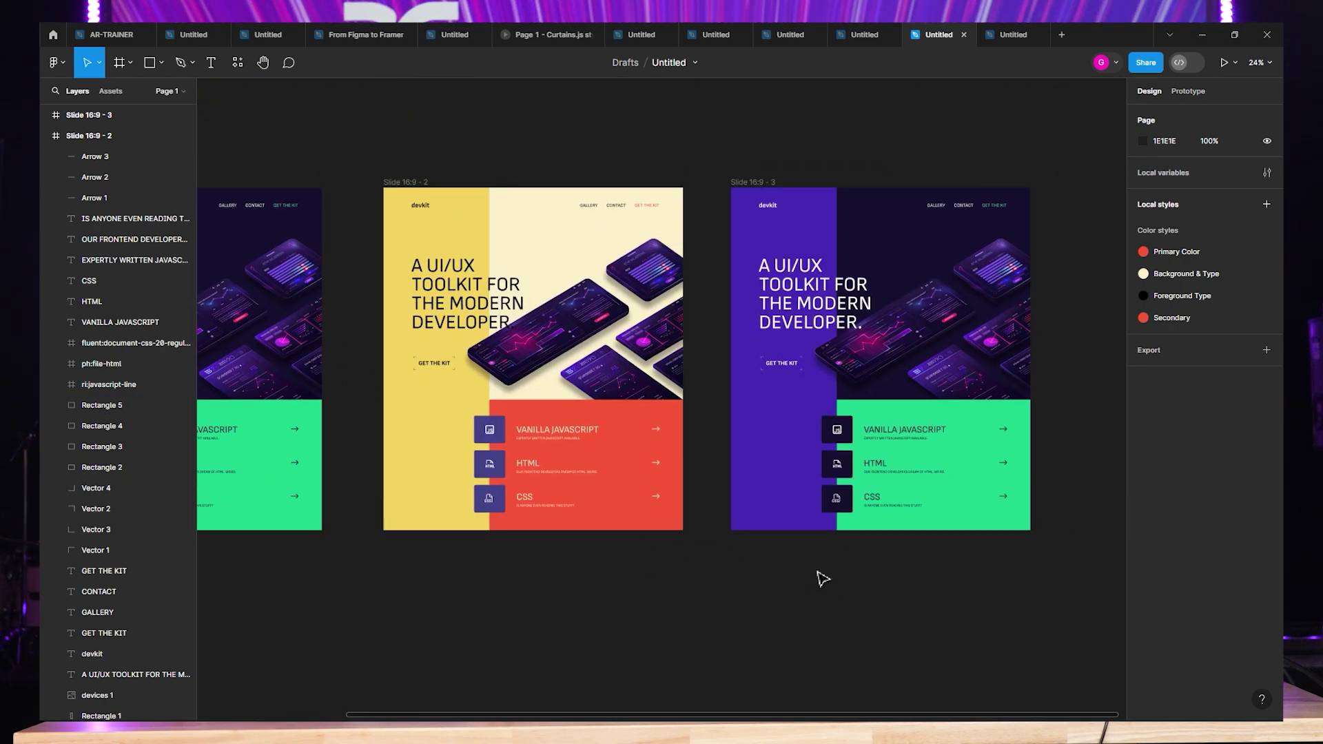
pyautogui.moveTo(710, 559); pyautogui.dragTo(642, 555)
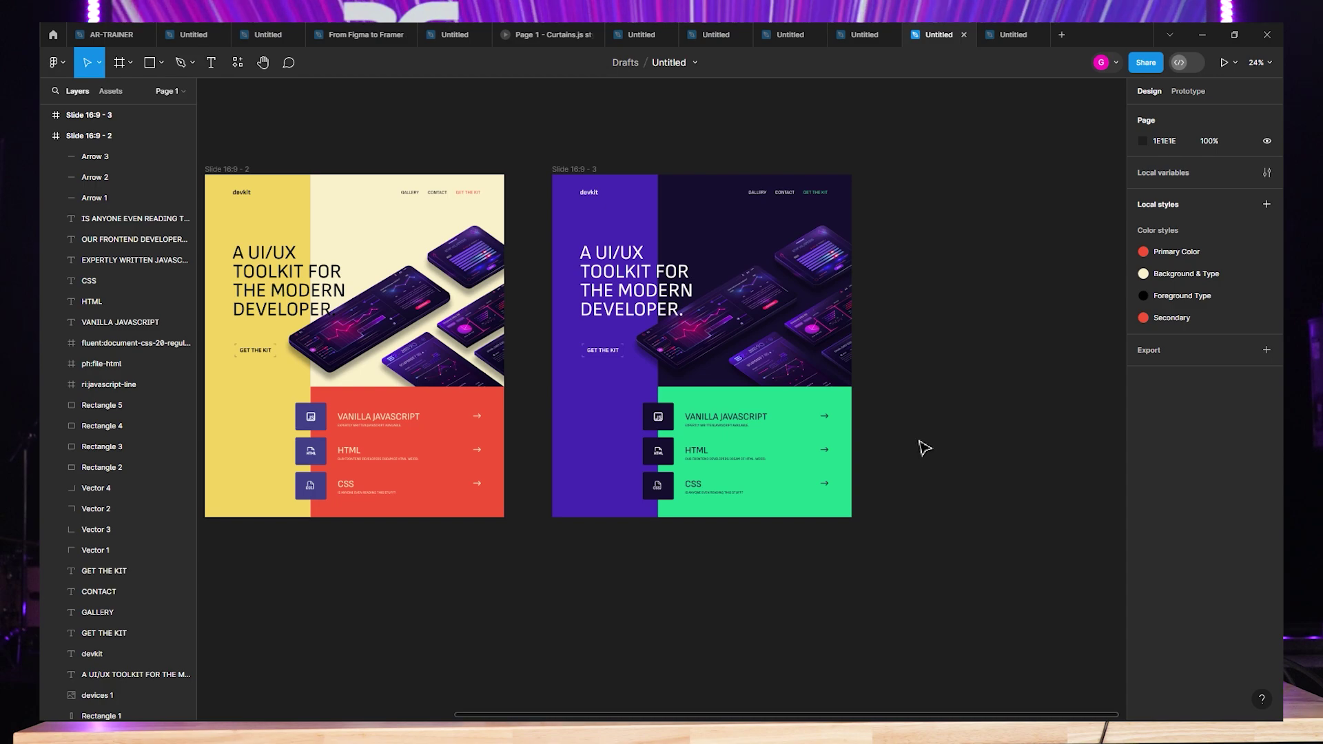
pyautogui.moveTo(982, 714)
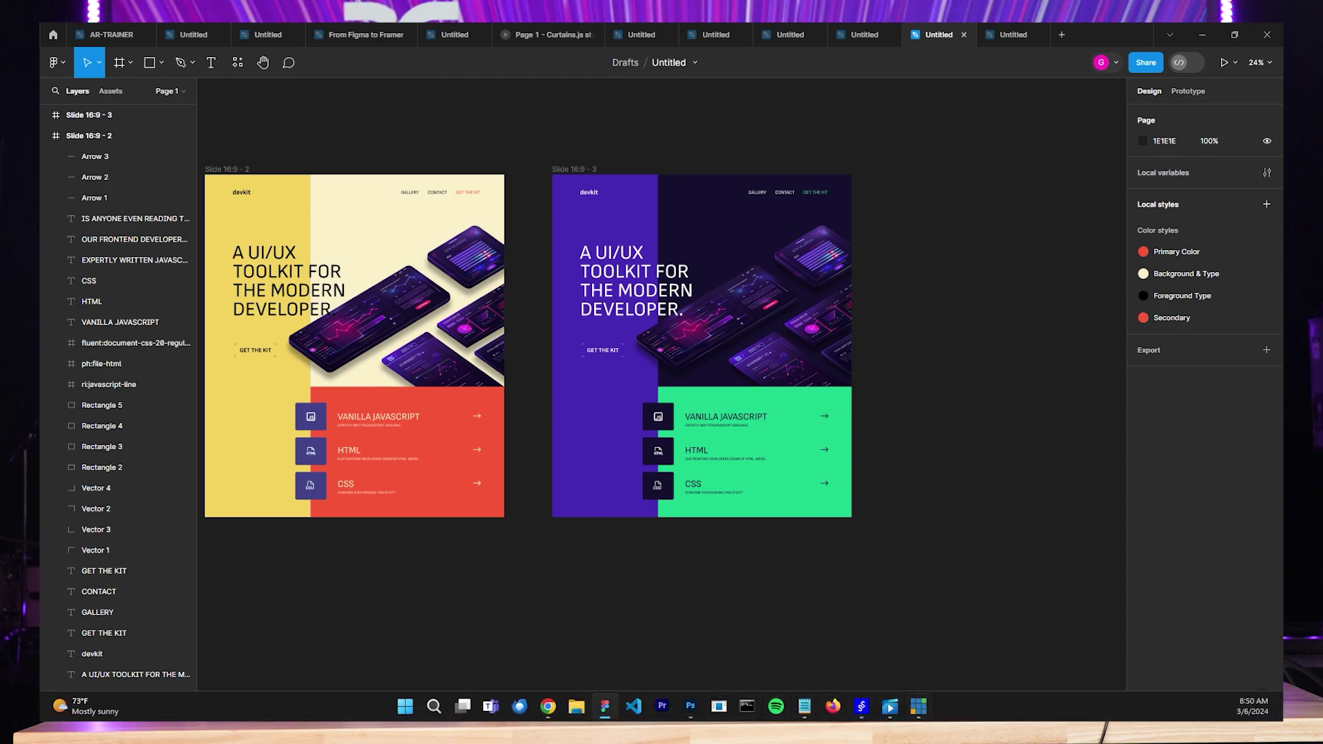
pyautogui.click(547, 706)
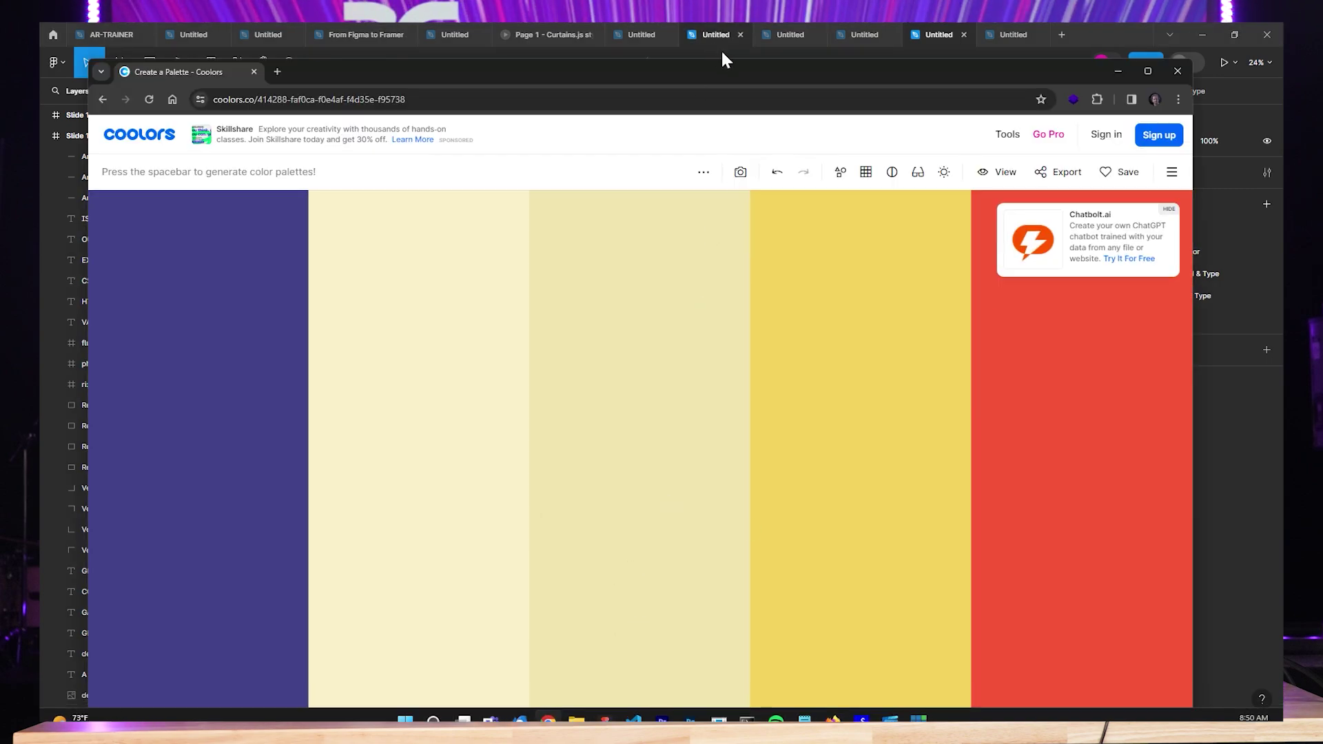
# Maximize Chrome and generate palettes until reaching 453823, 561F37, 39A2AE, 55DBCB, 75E4B3.
pyautogui.doubleClick(741, 65)
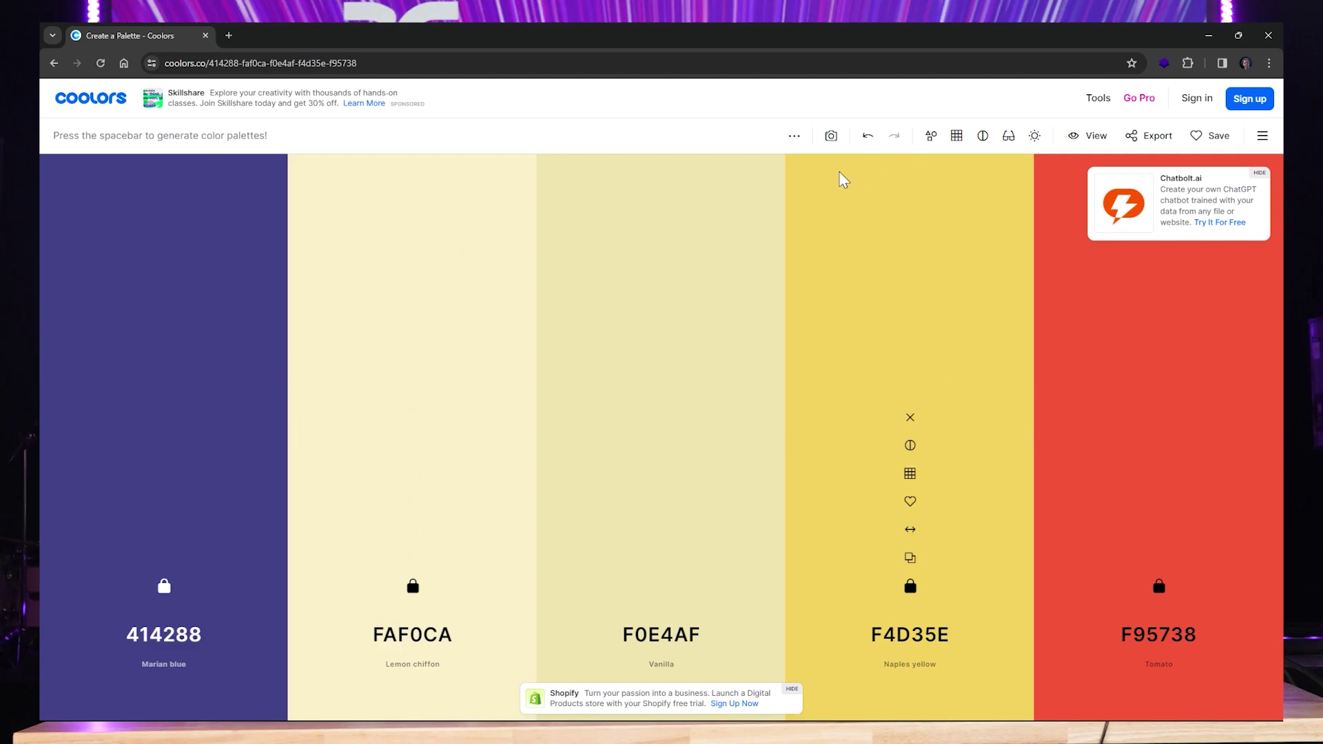
pyautogui.press('space')
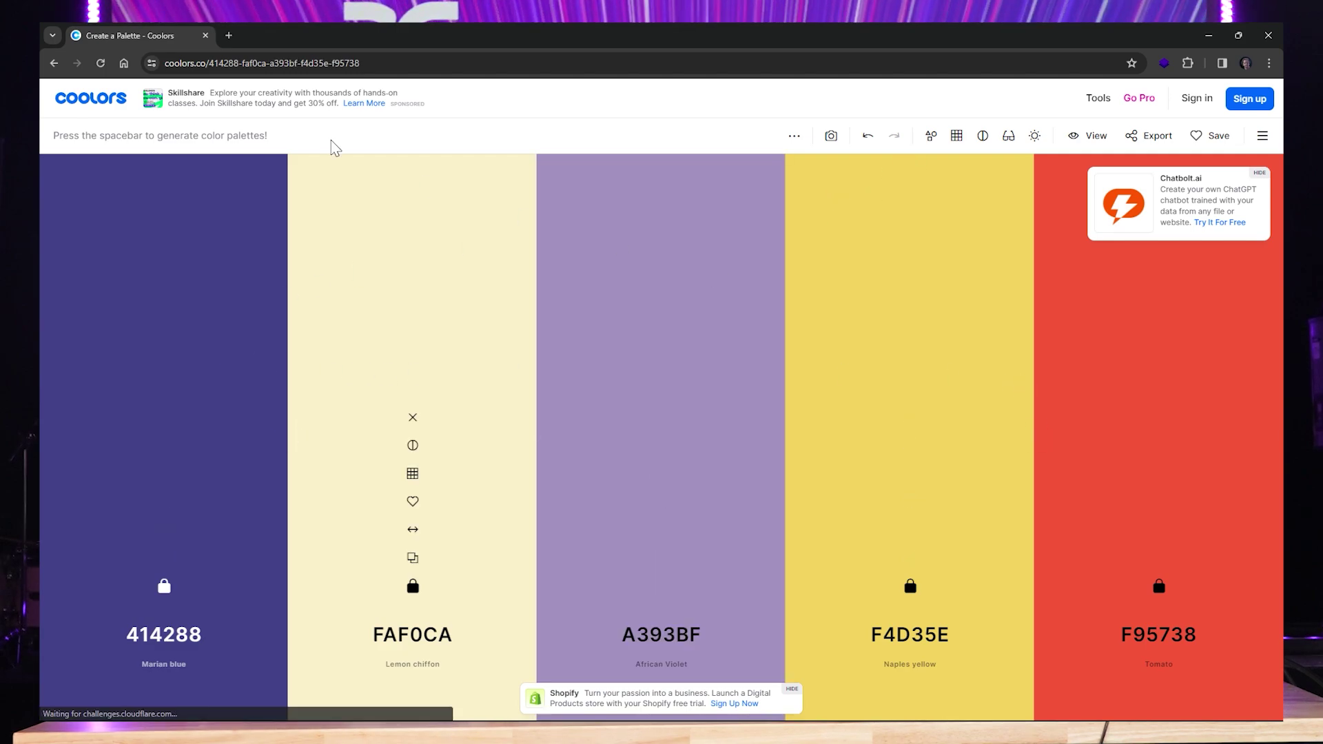
pyautogui.click(101, 64)
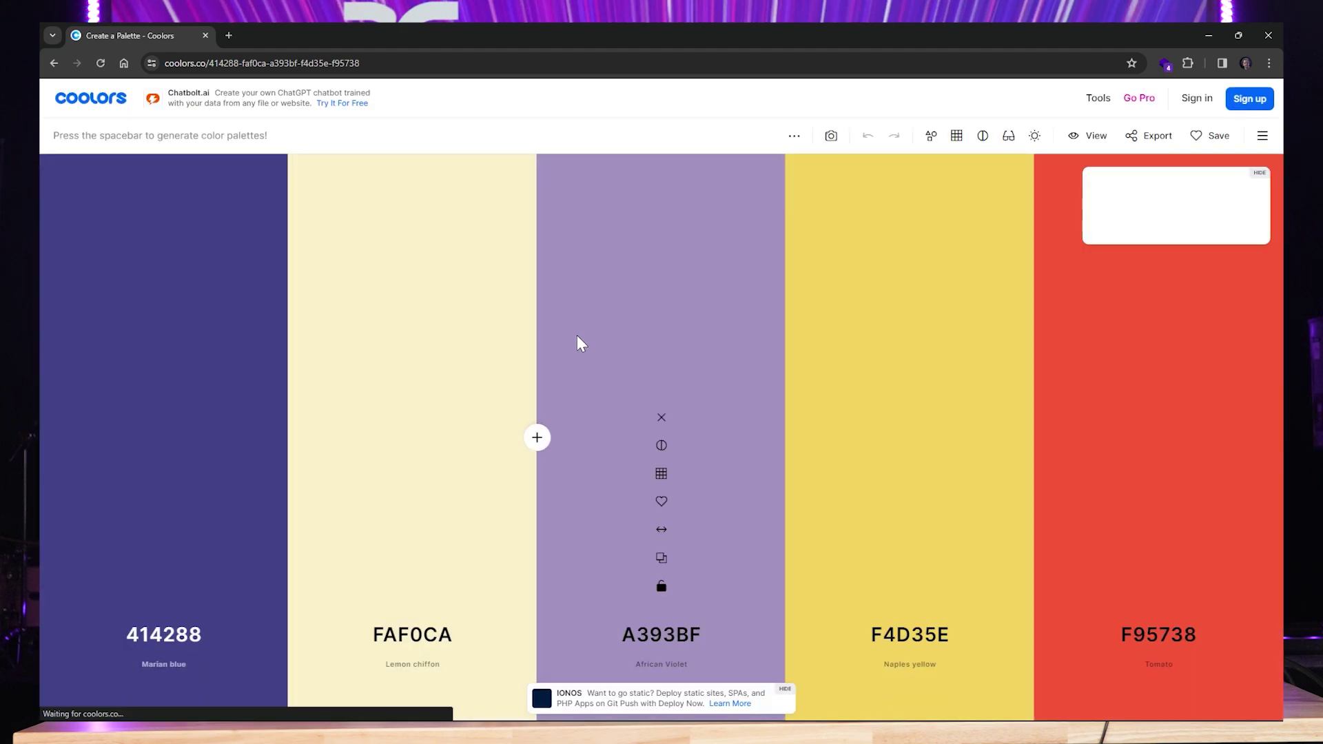
pyautogui.press('space')
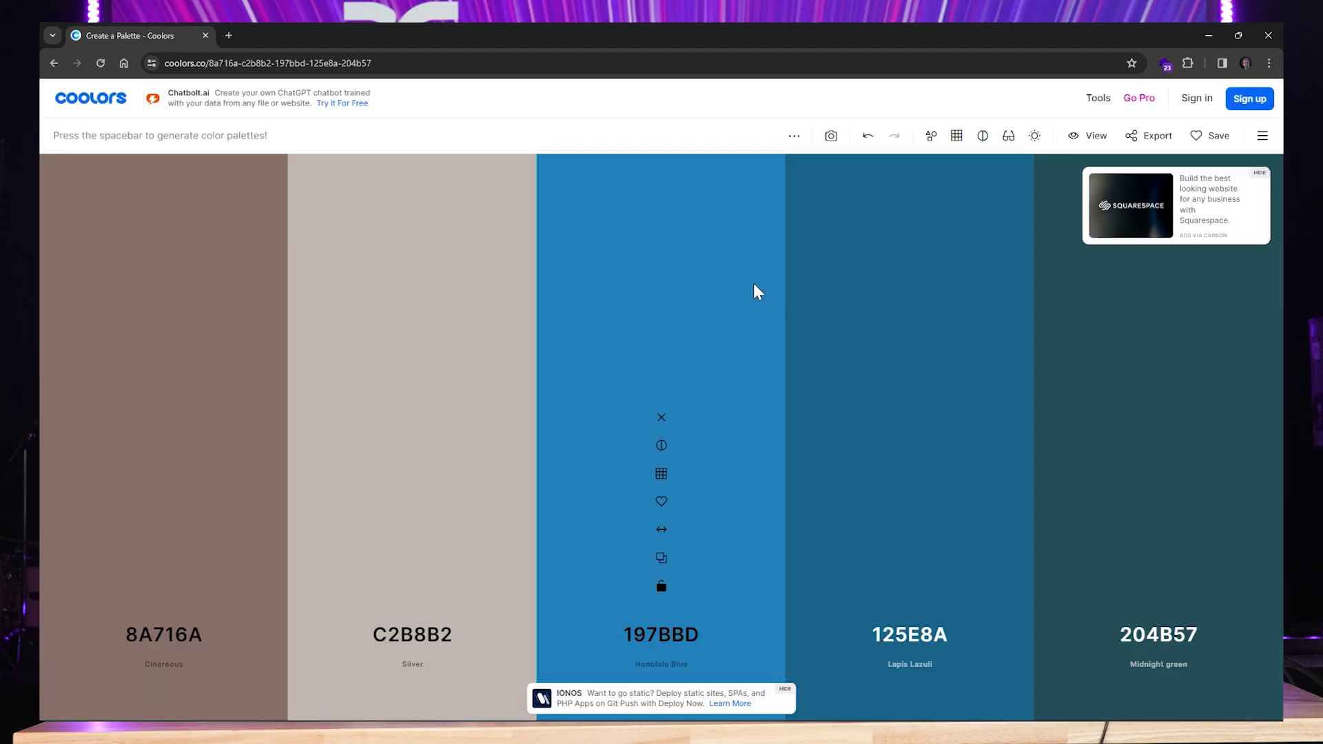
pyautogui.press('space')
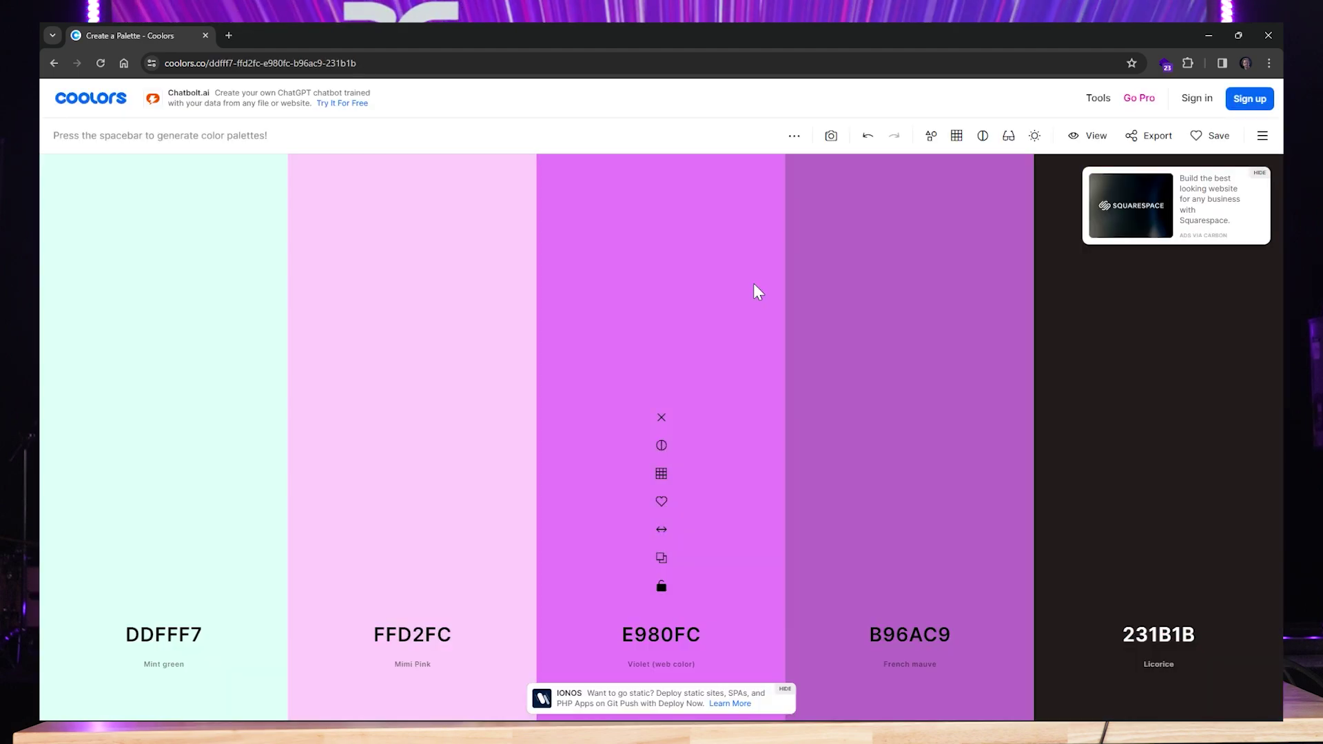
pyautogui.press('space')
pyautogui.press('space')
pyautogui.press('space')
pyautogui.press('space')
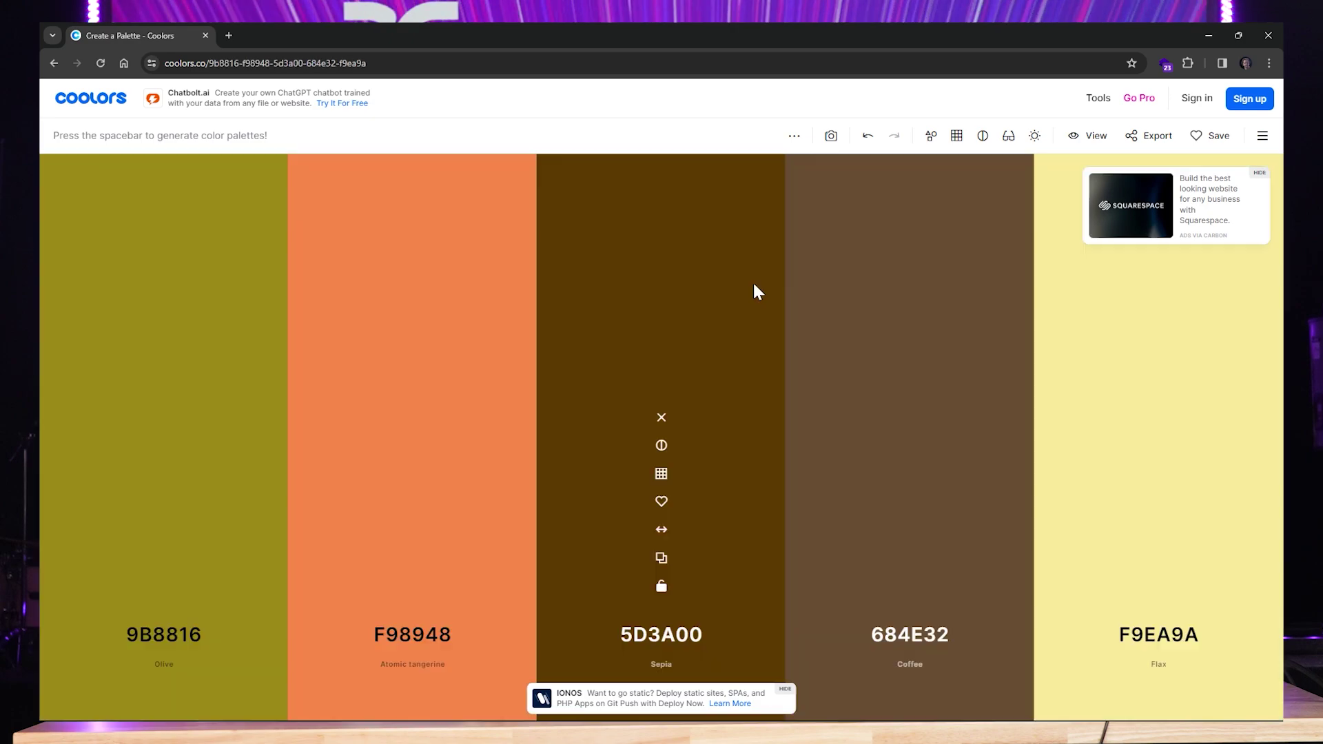
pyautogui.press('space')
pyautogui.press('space')
pyautogui.press('space')
pyautogui.press('space')
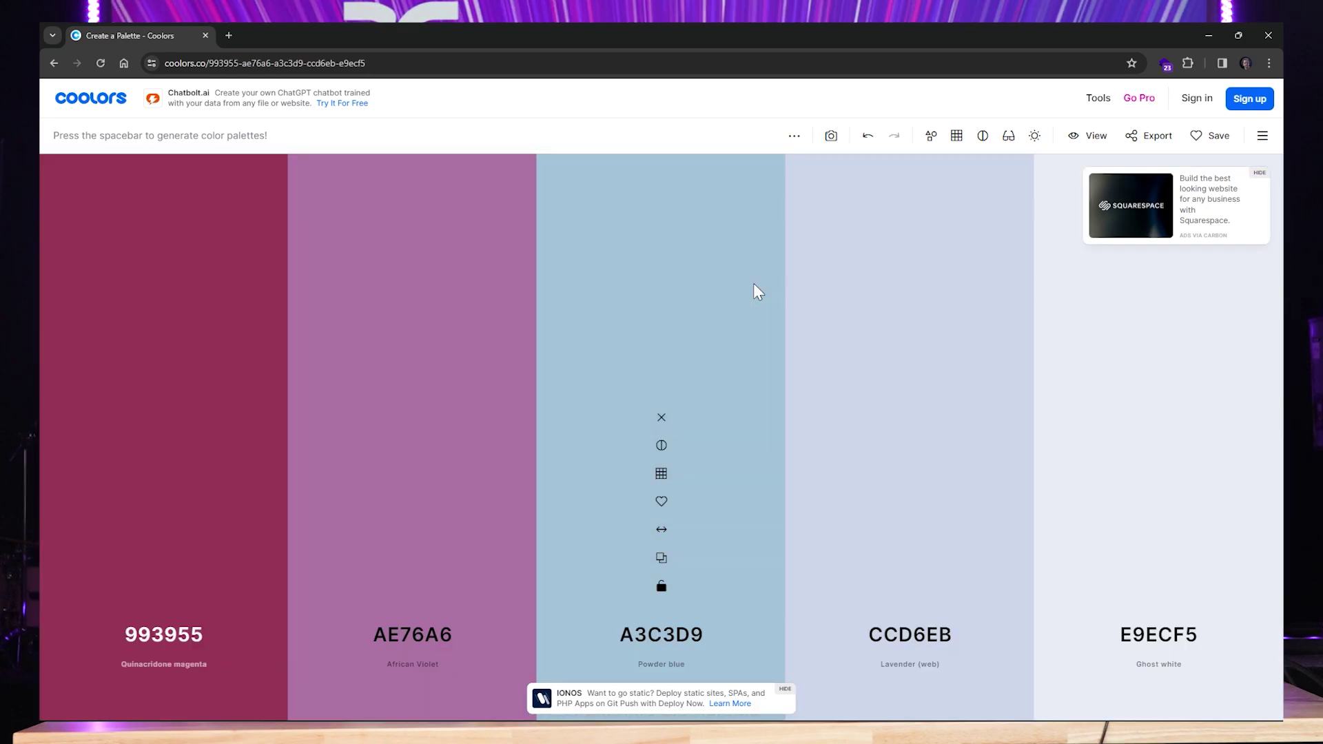
pyautogui.press('space')
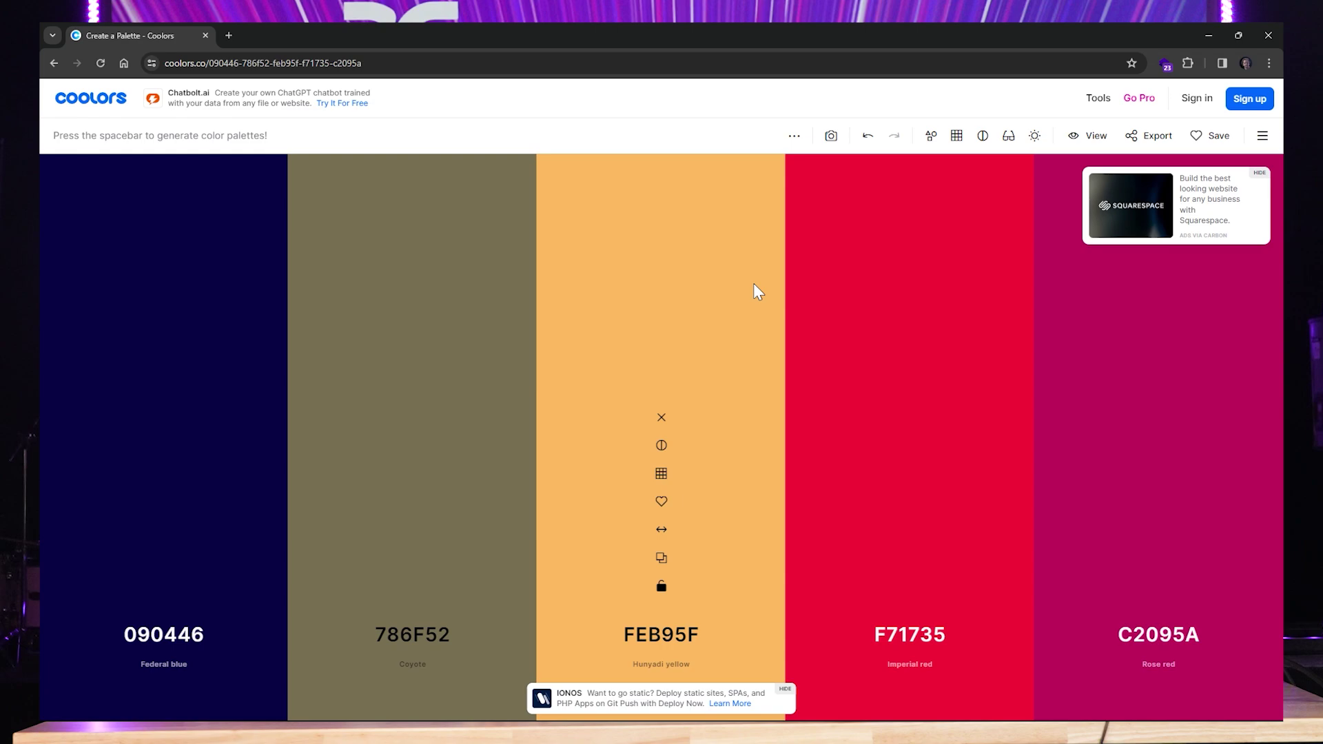
pyautogui.press('space')
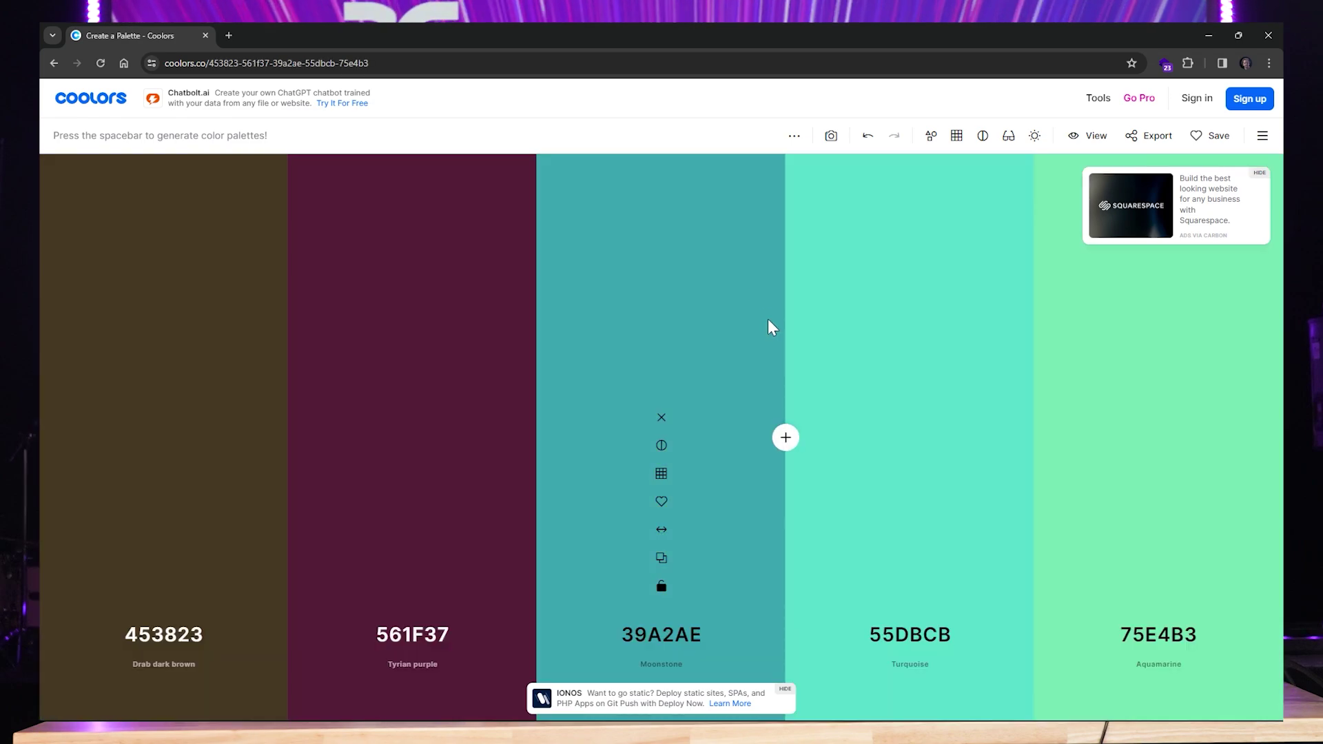
# Shift the third colour from 39A2AE through magenta and purple to Tufts Blue 268BD8.
pyautogui.click(672, 633)
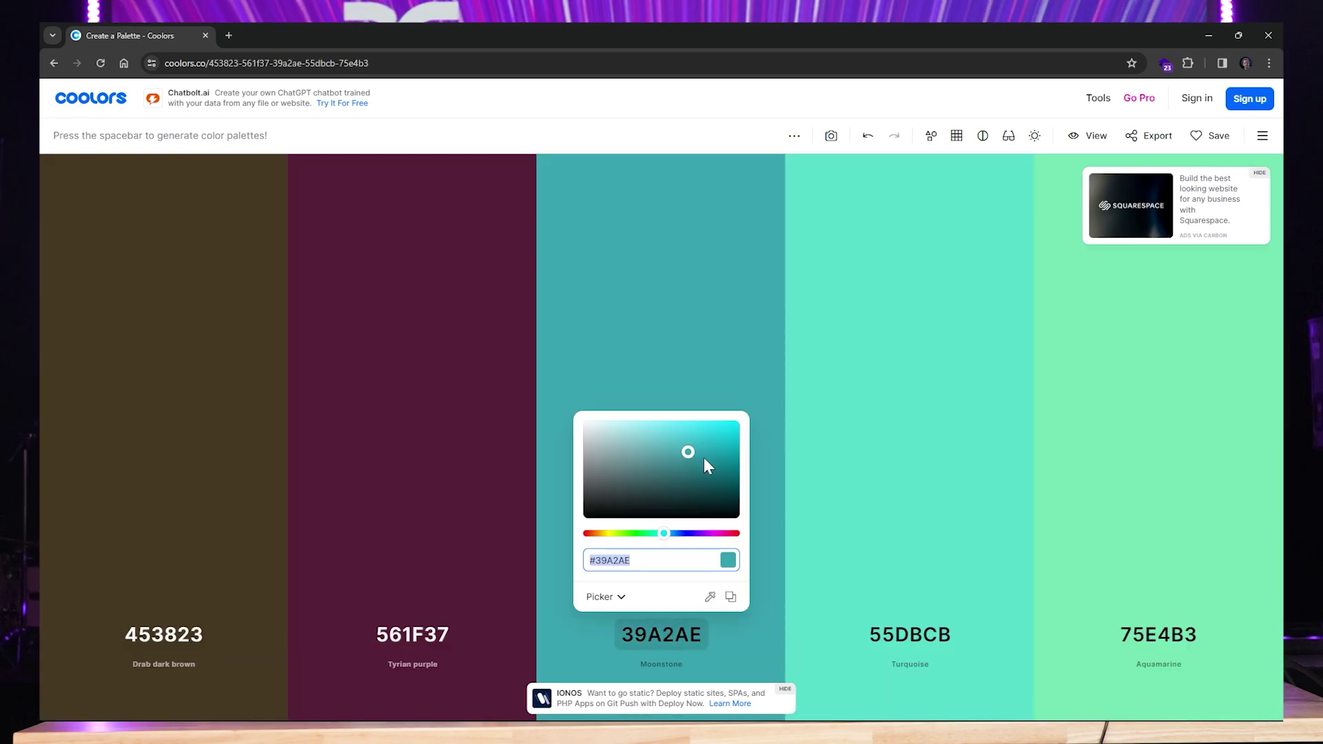
pyautogui.moveTo(658, 530); pyautogui.dragTo(709, 544)
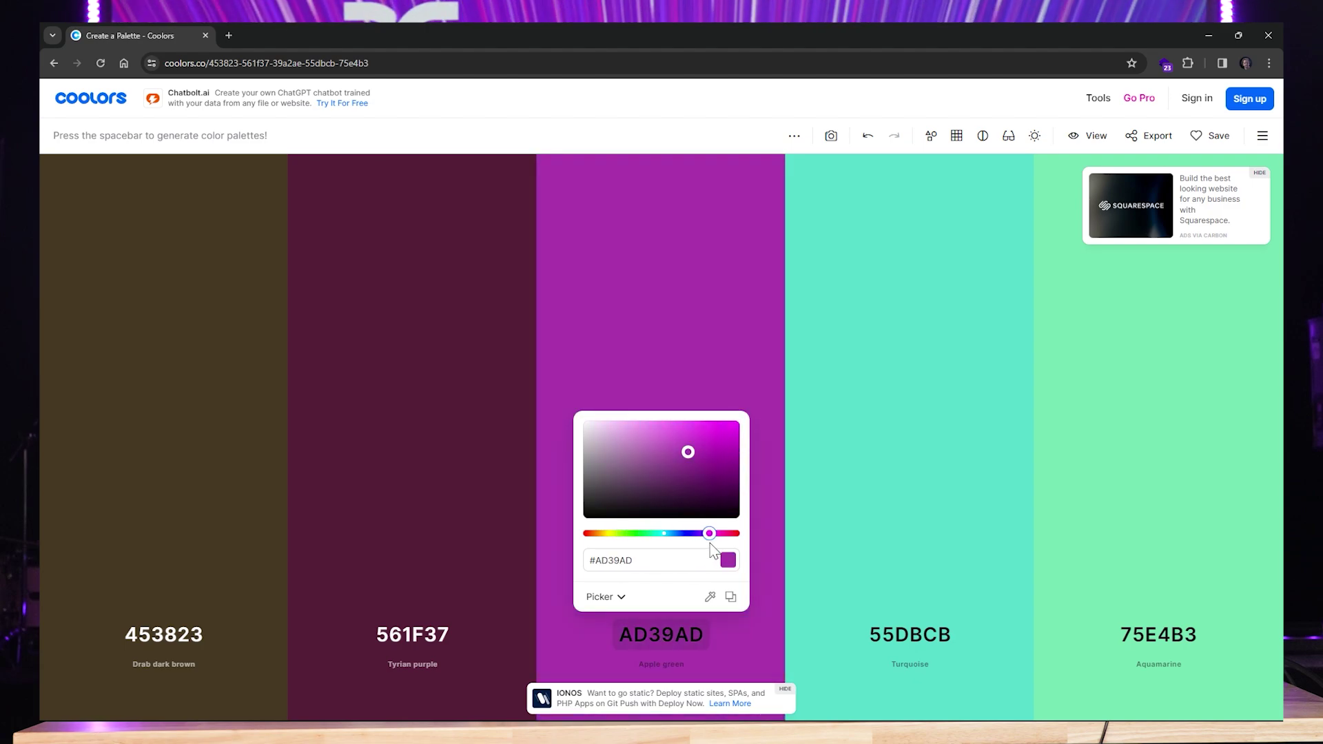
pyautogui.moveTo(695, 445); pyautogui.dragTo(701, 441)
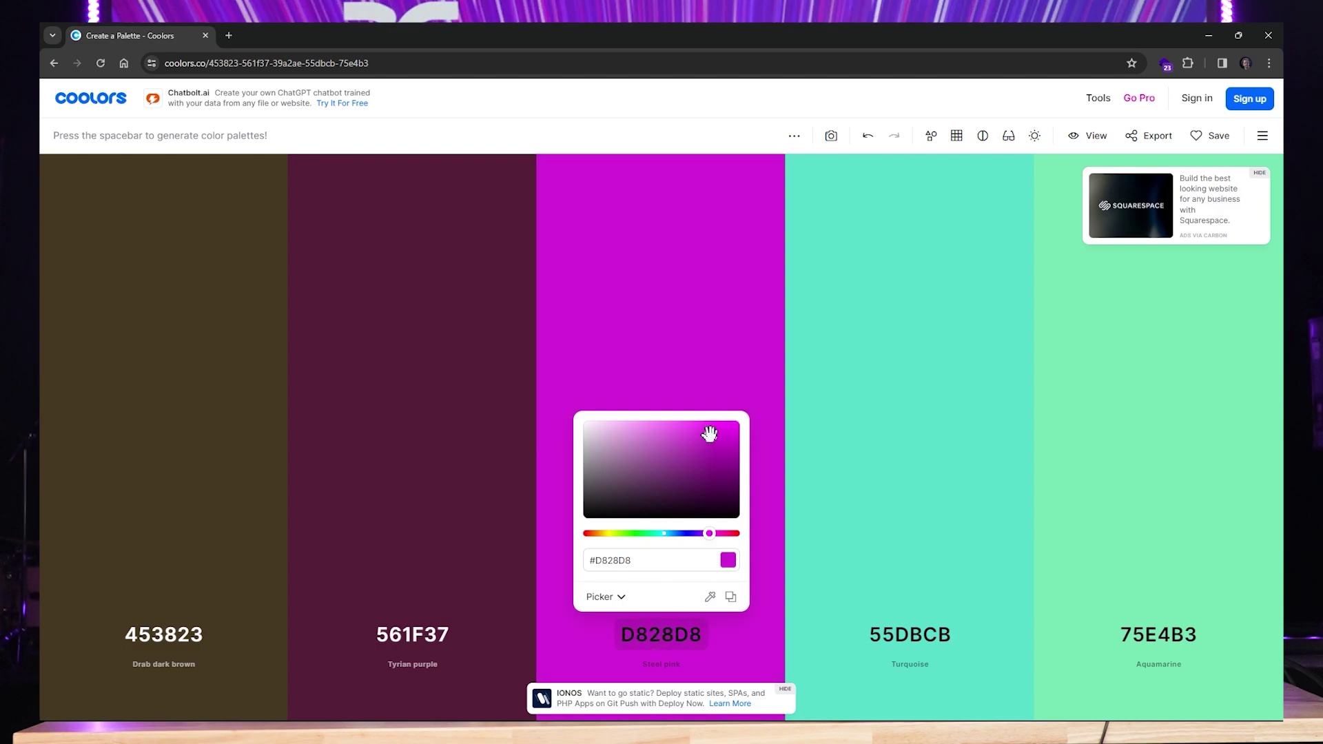
pyautogui.moveTo(707, 534); pyautogui.dragTo(710, 534)
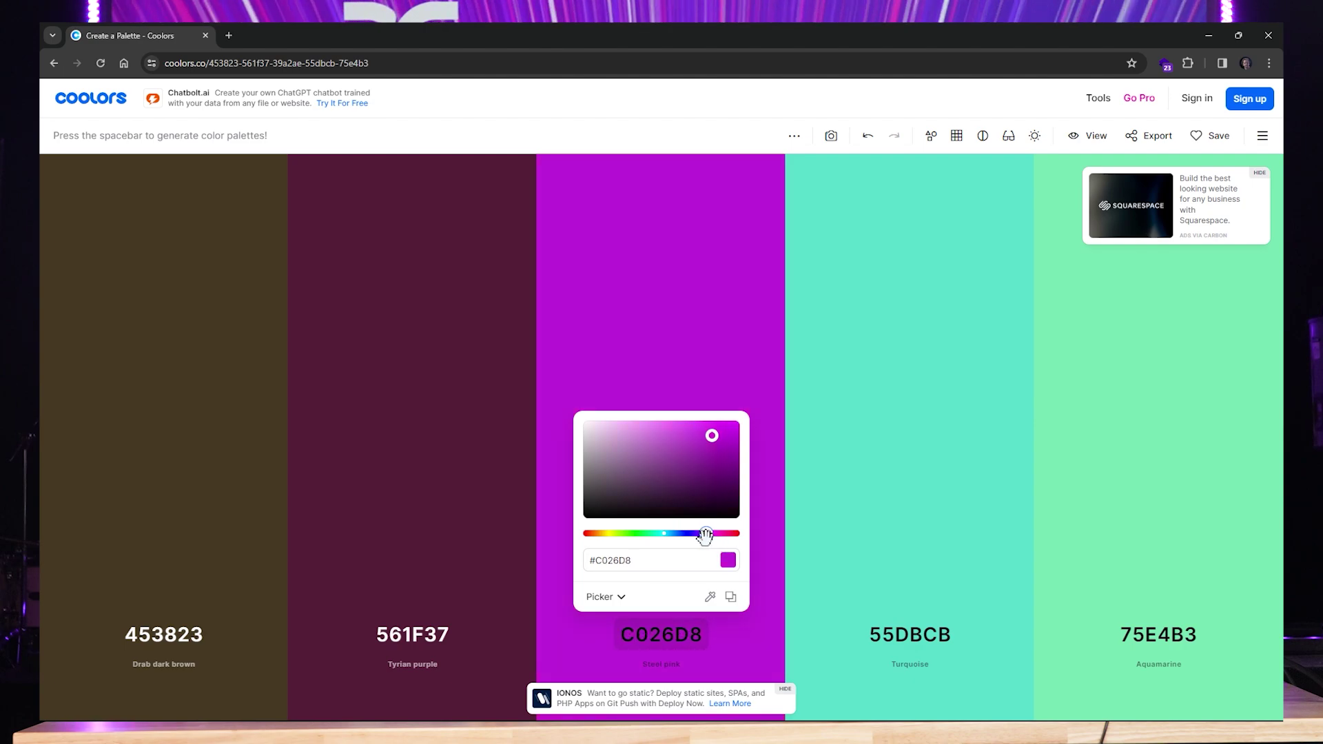
pyautogui.moveTo(706, 541); pyautogui.dragTo(676, 550)
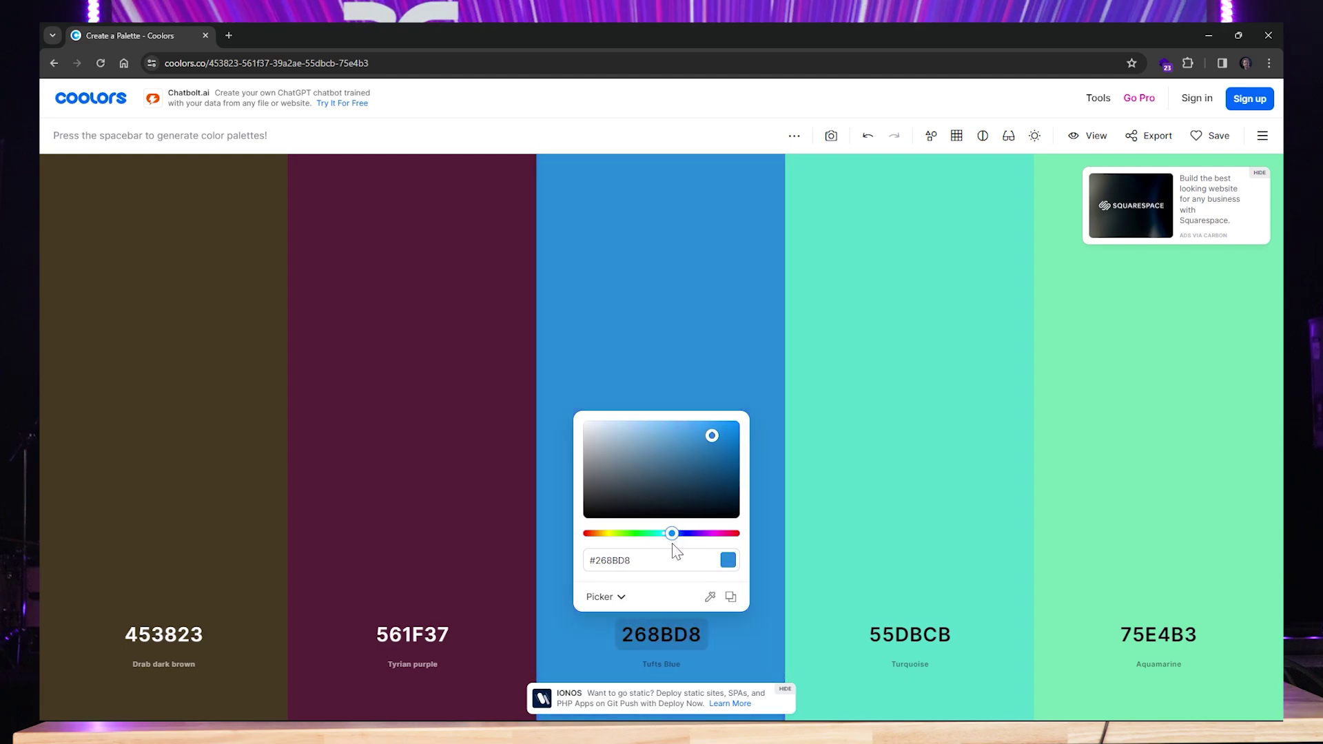
pyautogui.click(640, 135)
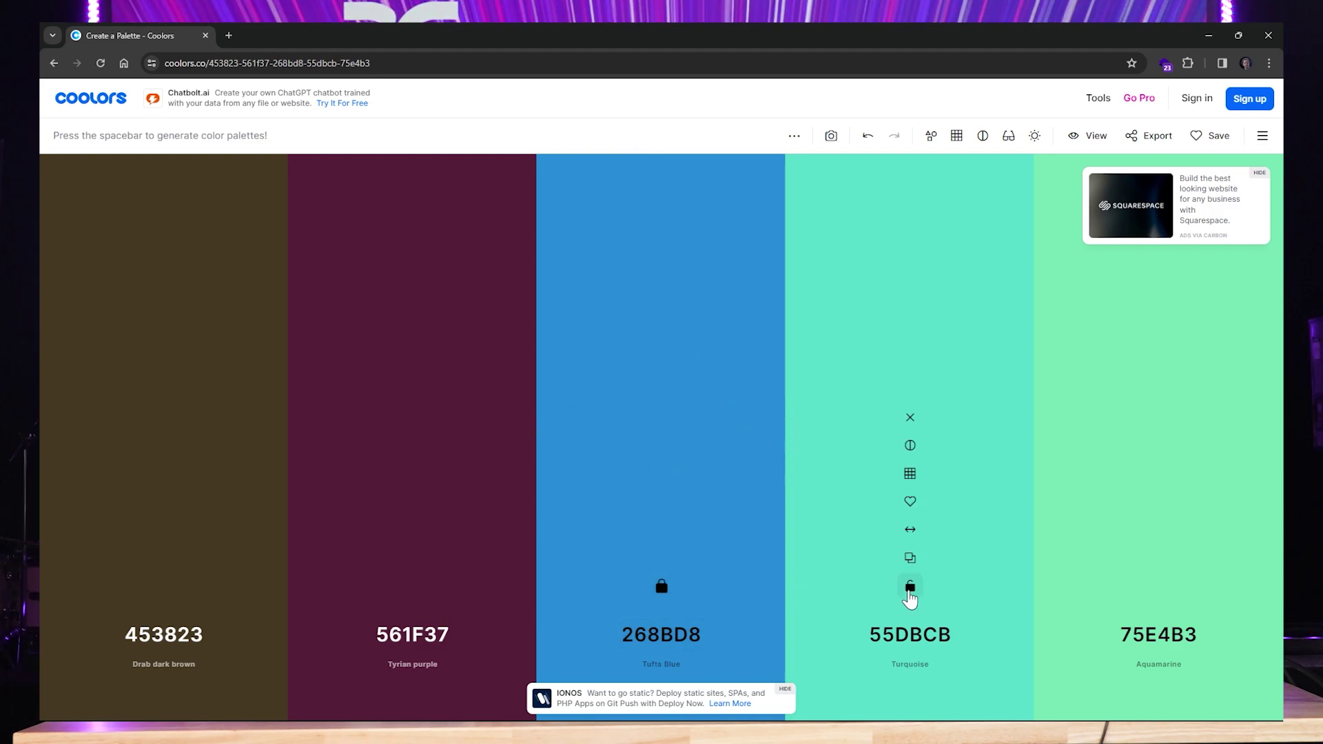
# Generate palettes around Tufts Blue and turn the fourth colour into Oxford Blue 031E33.
pyautogui.press('space')
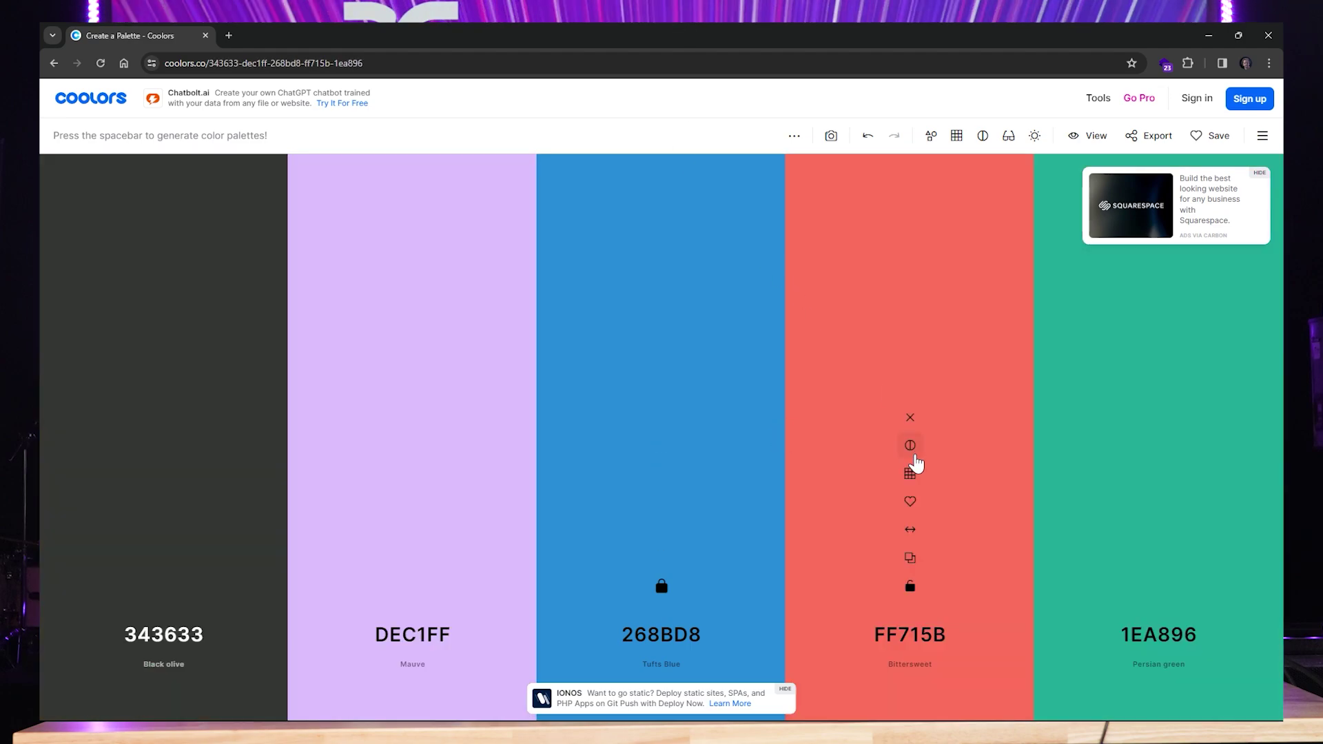
pyautogui.press('space')
pyautogui.press('space')
pyautogui.click(672, 638)
pyautogui.hotkey('ctrl', 'c')
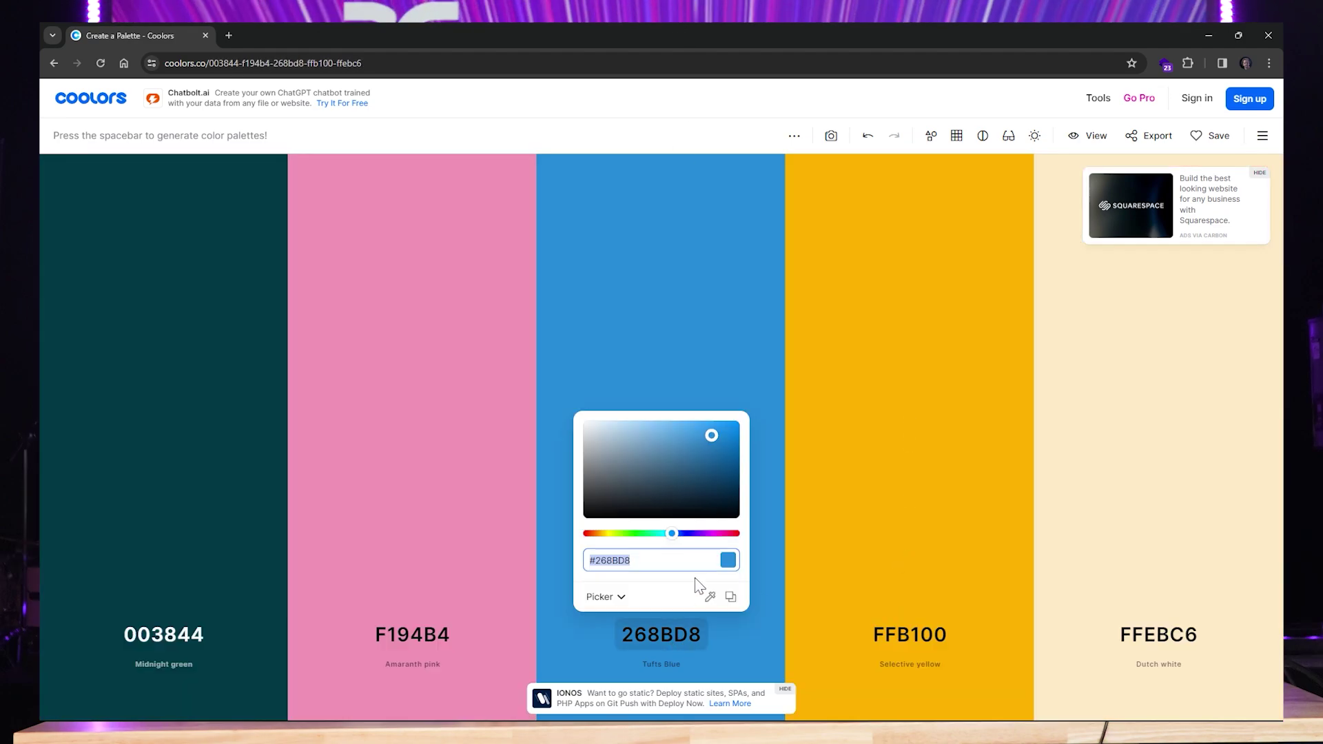
pyautogui.click(918, 633)
pyautogui.hotkey('ctrl', 'v')
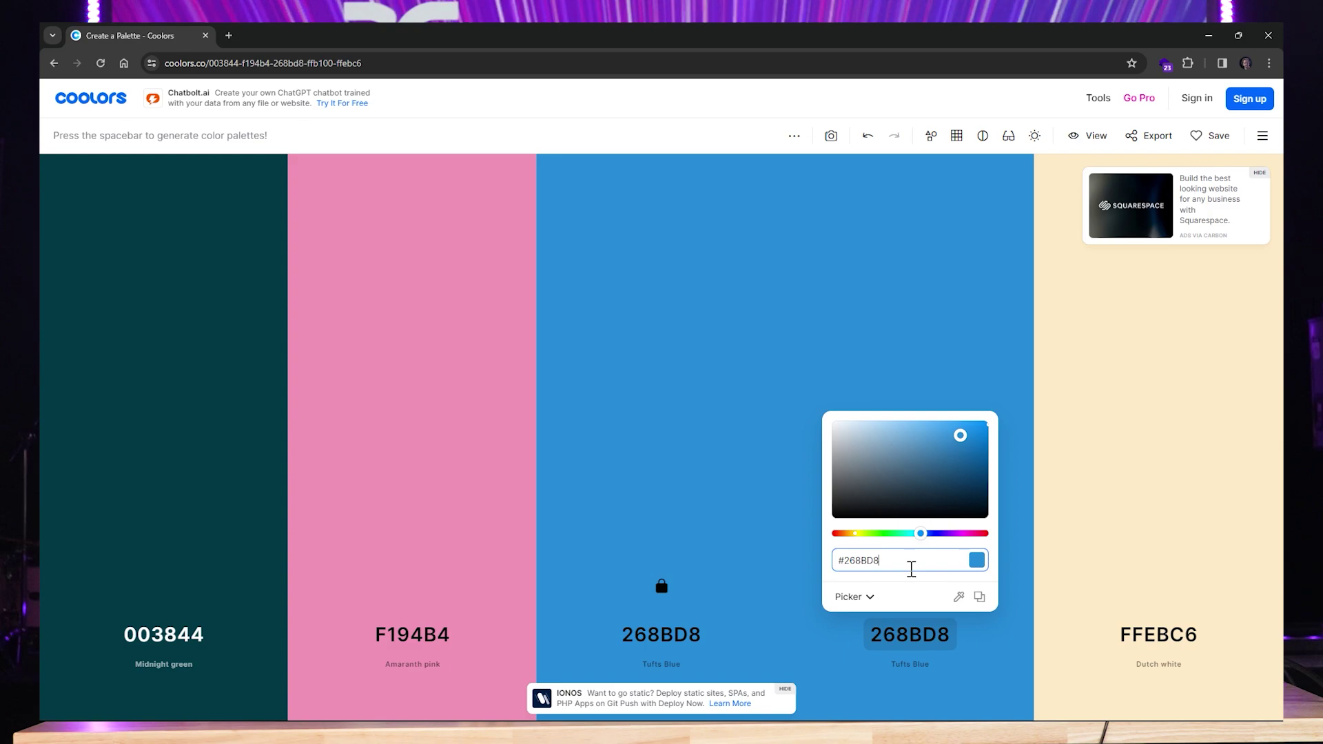
pyautogui.moveTo(959, 433); pyautogui.dragTo(856, 417)
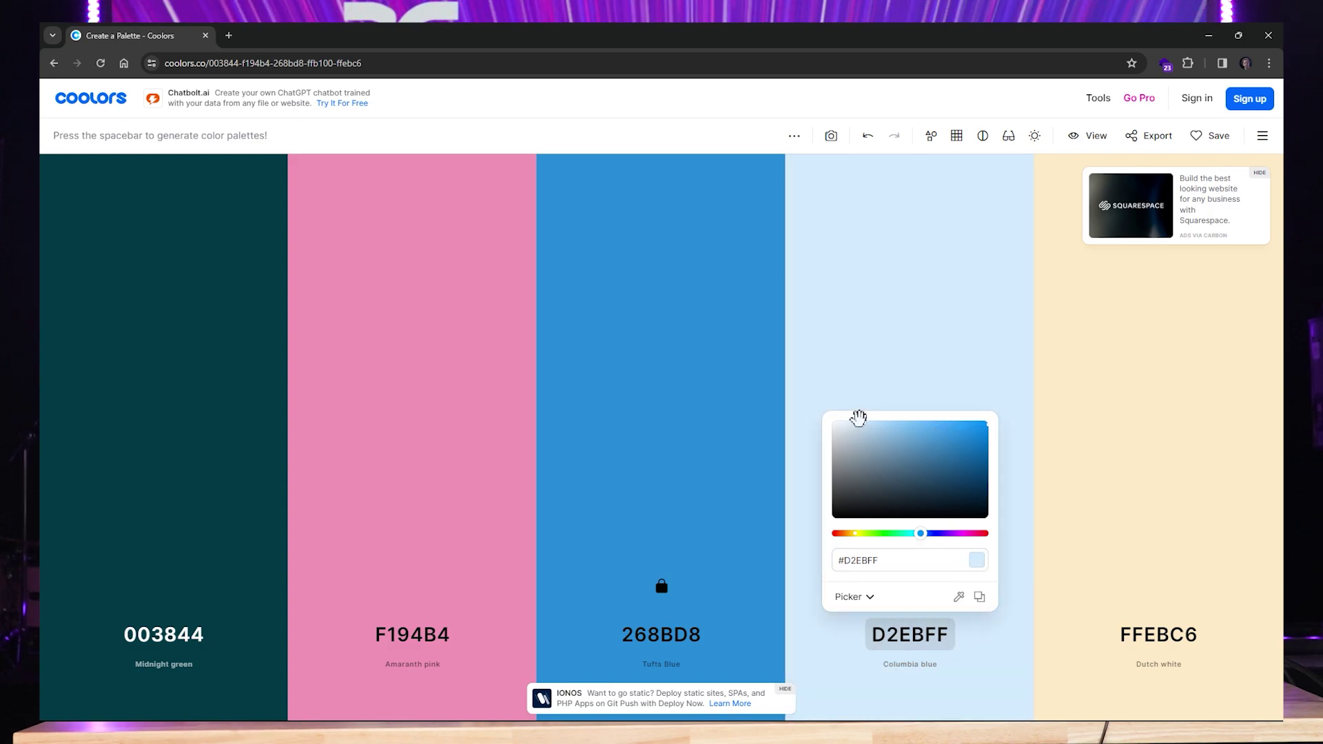
pyautogui.moveTo(858, 418); pyautogui.dragTo(969, 493)
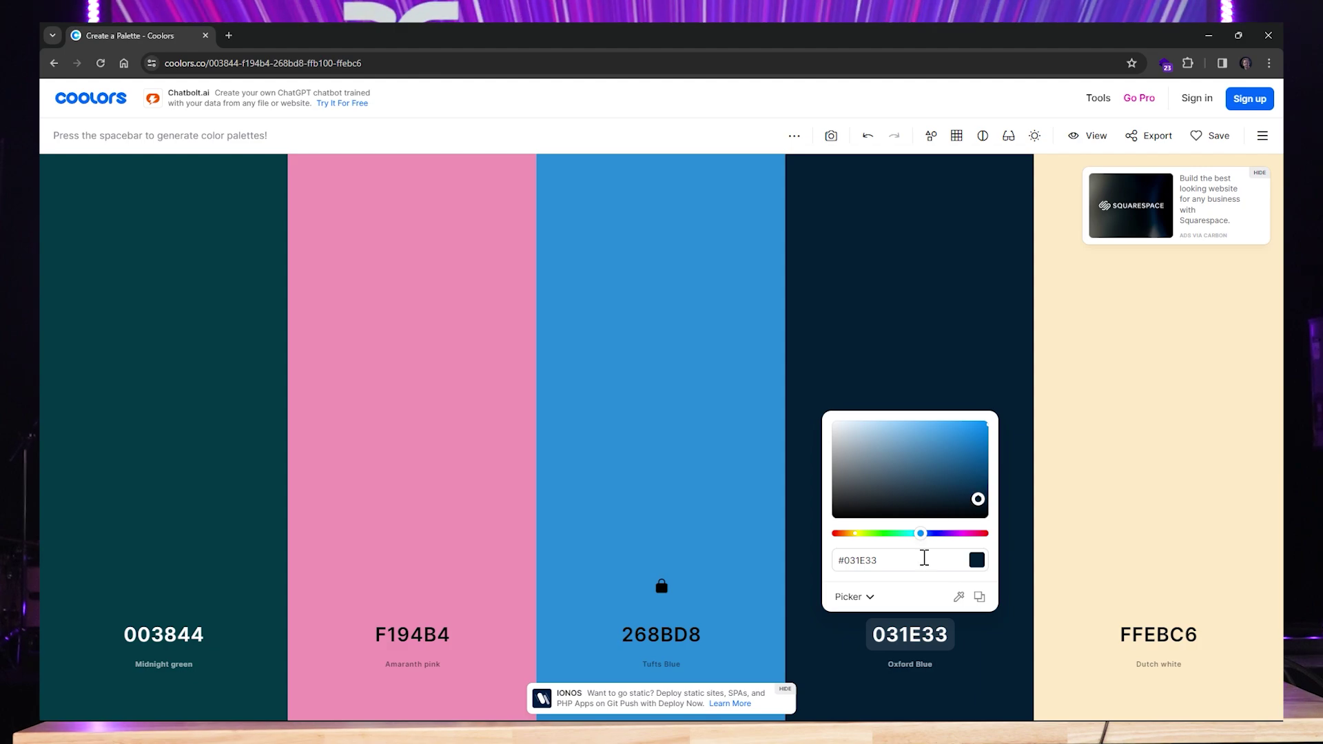
pyautogui.click(1144, 610)
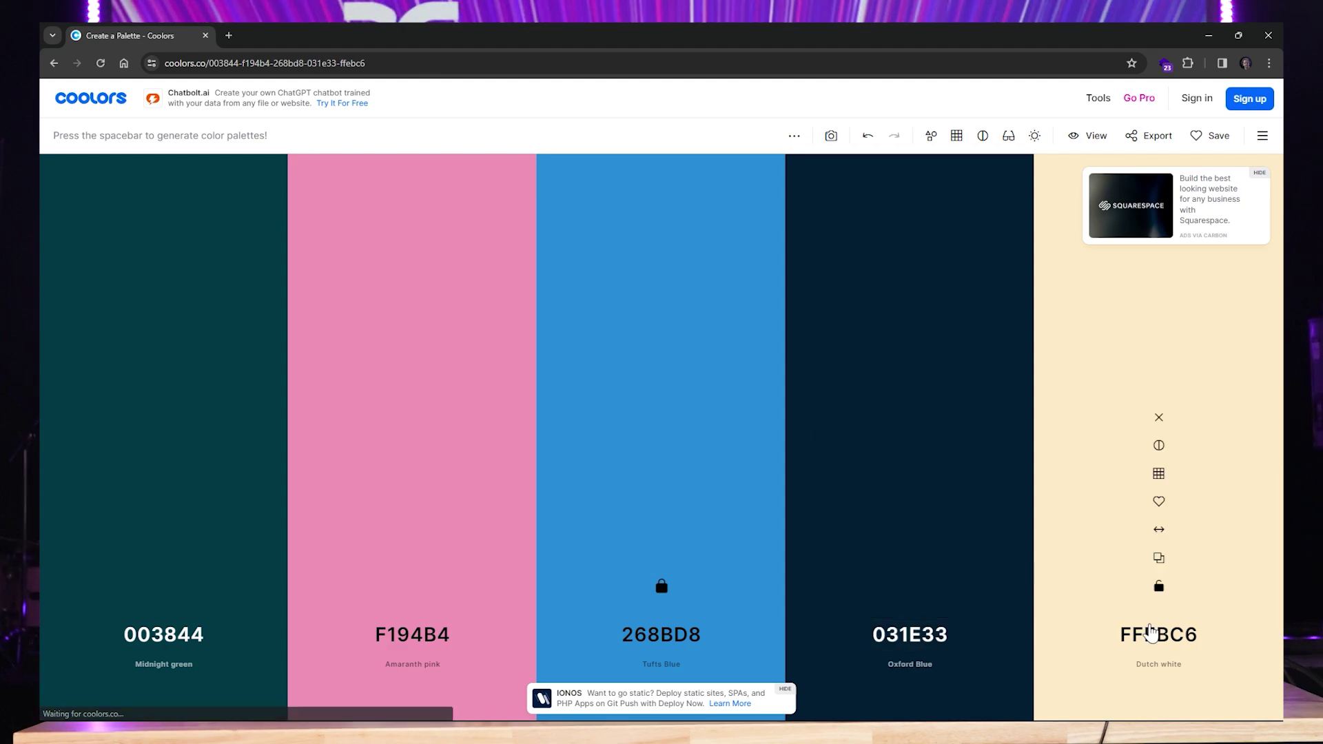
# Turn the fifth colour into Rich black 07121B and lock it along with Oxford Blue.
pyautogui.click(1158, 633)
pyautogui.write('#031E33')
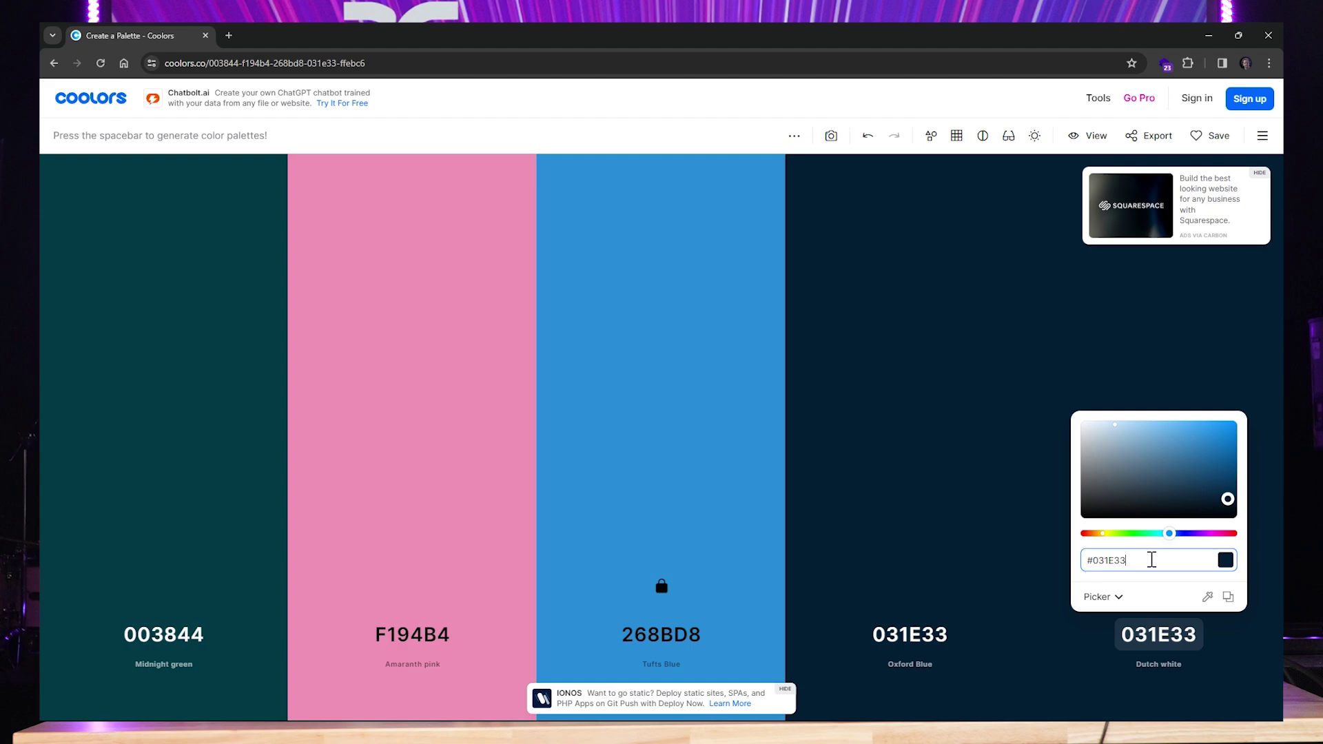
pyautogui.moveTo(1228, 495); pyautogui.dragTo(1200, 504)
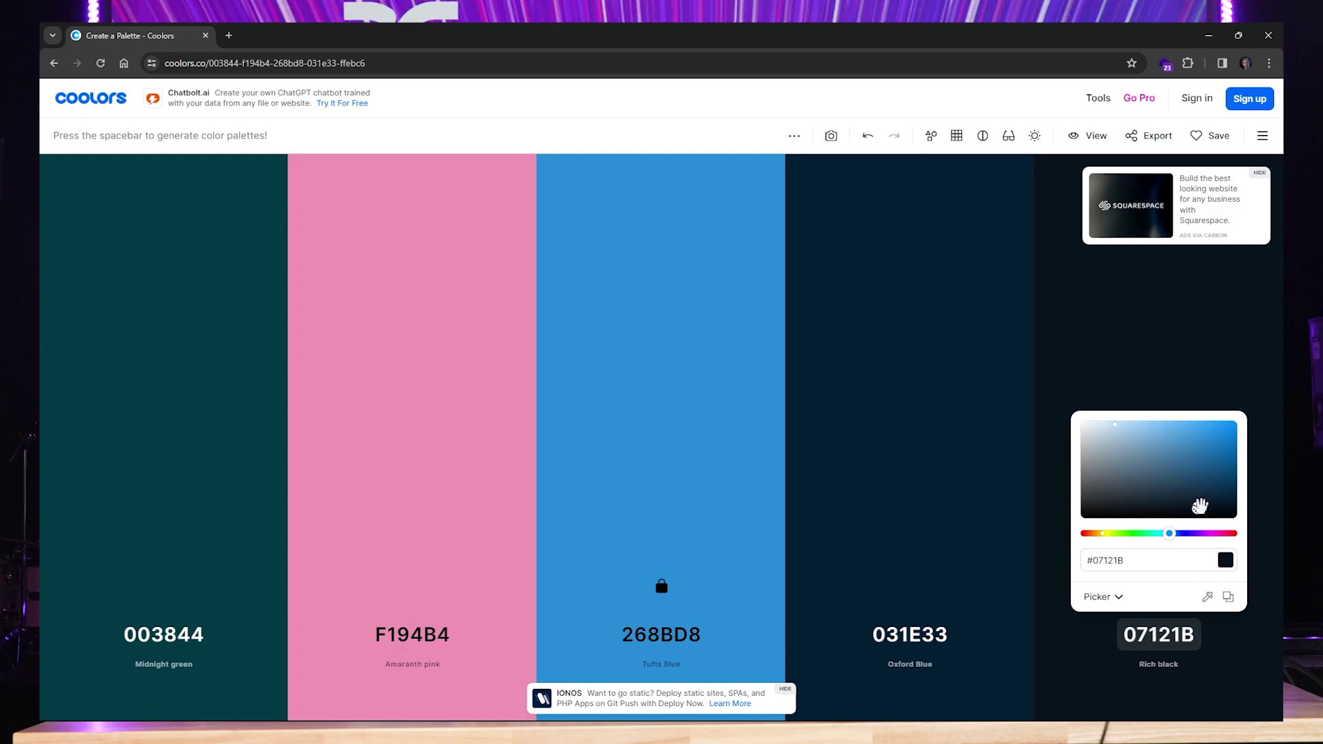
pyautogui.click(1148, 651)
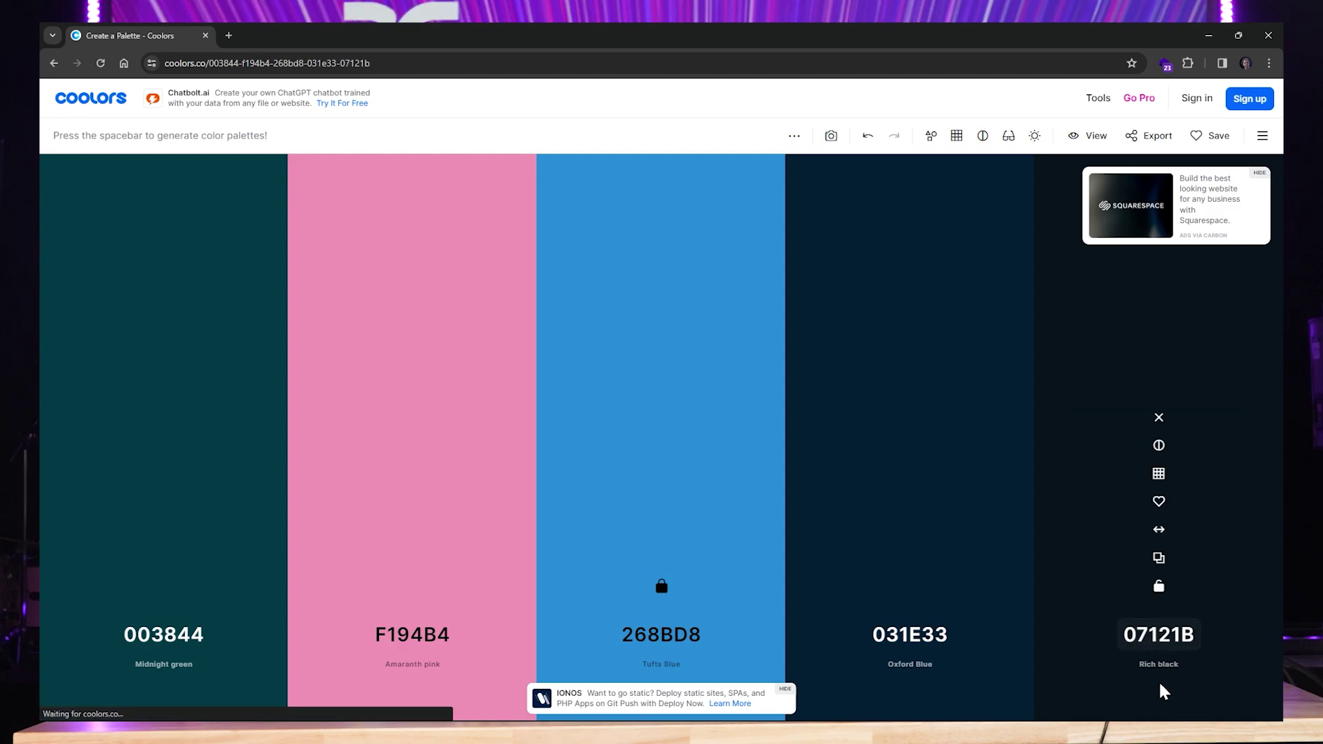
pyautogui.click(1160, 587)
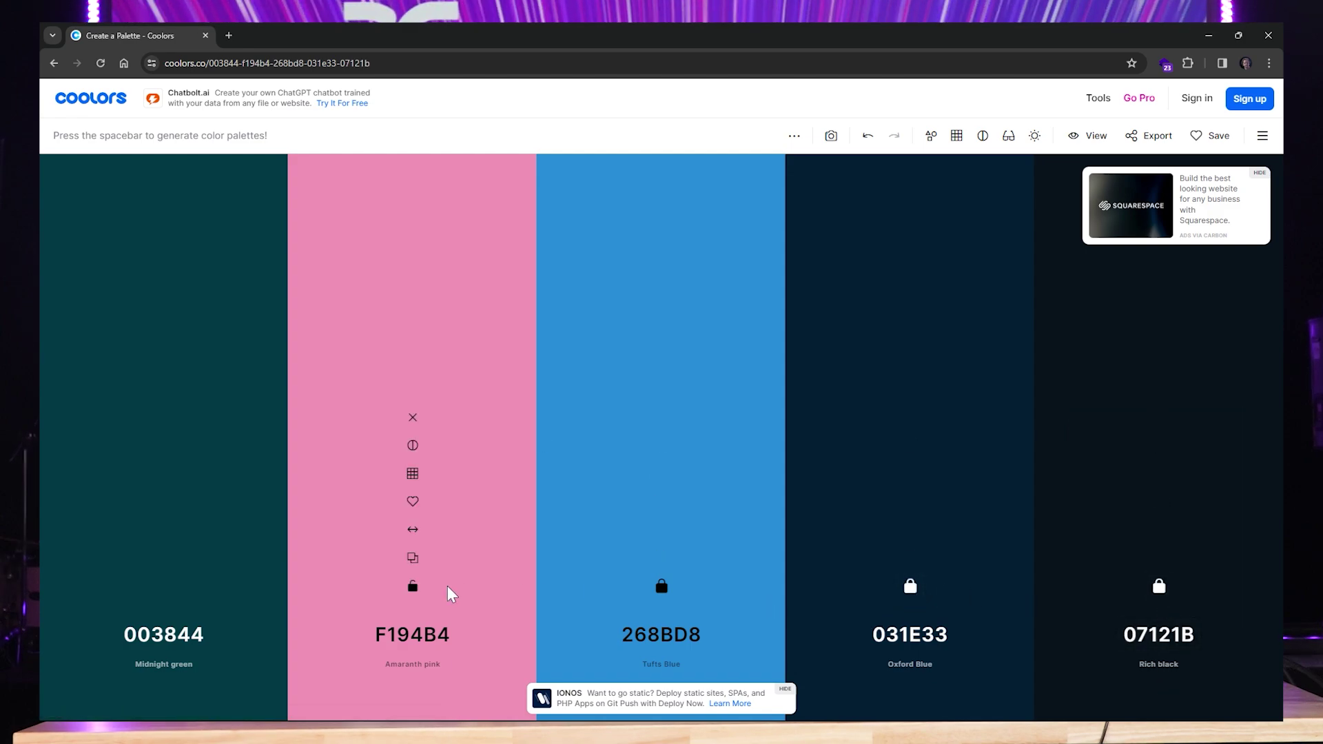
# Paste 268BD8 into the pink second colour and lighten it to Uranian Blue A3CDEC.
pyautogui.click(411, 590)
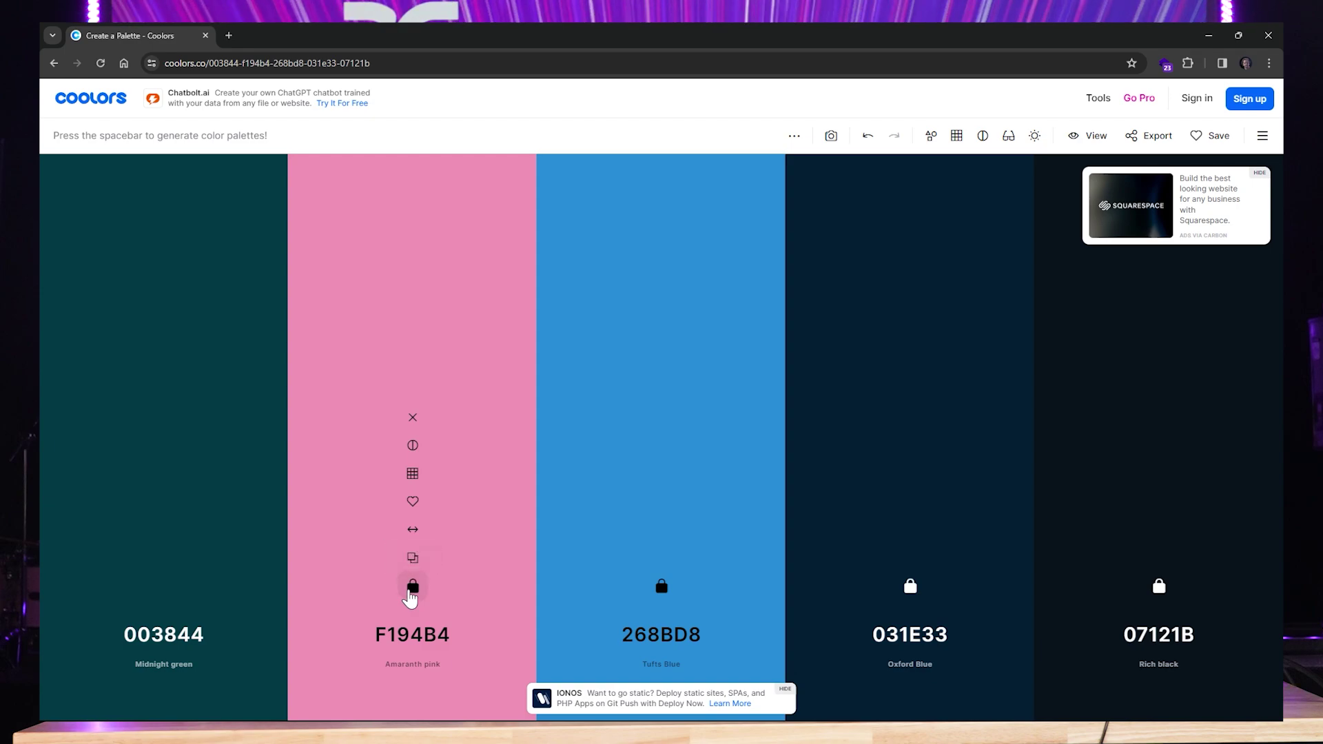
pyautogui.click(415, 592)
pyautogui.click(676, 636)
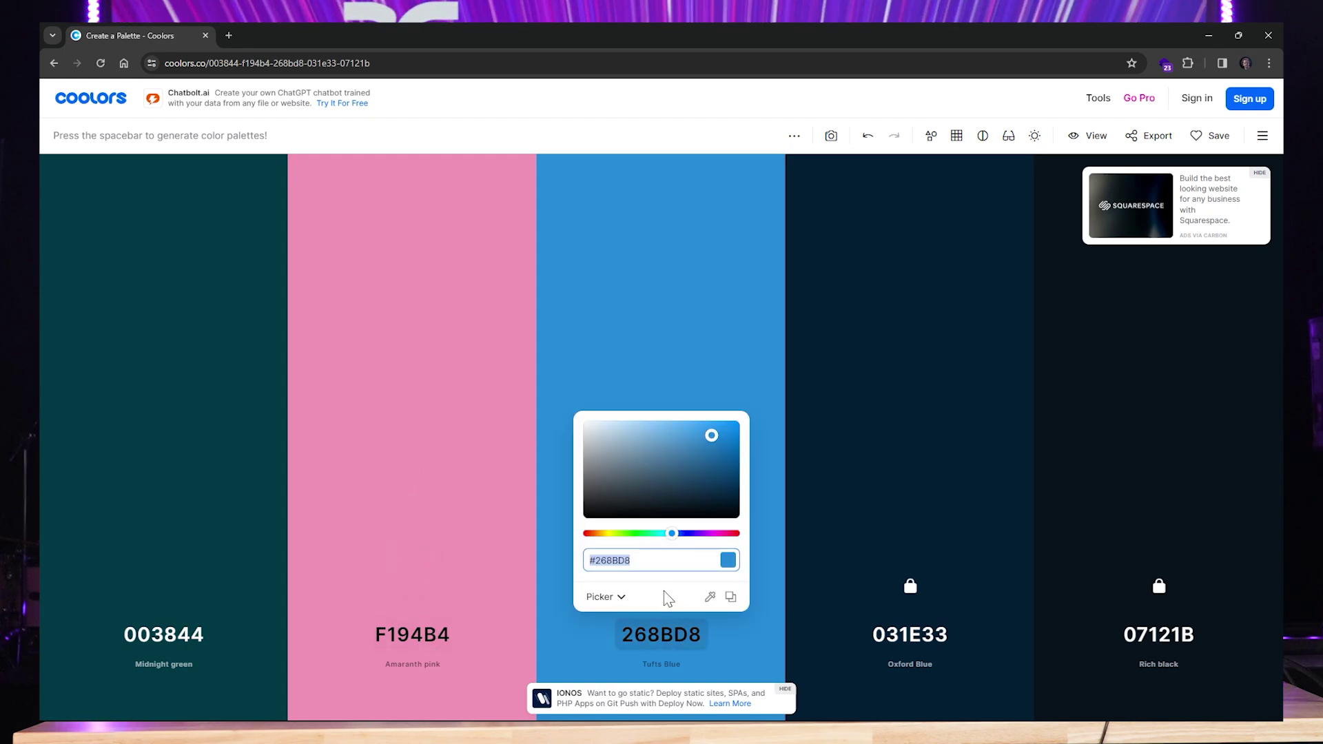
pyautogui.click(414, 634)
pyautogui.write('#268BD8')
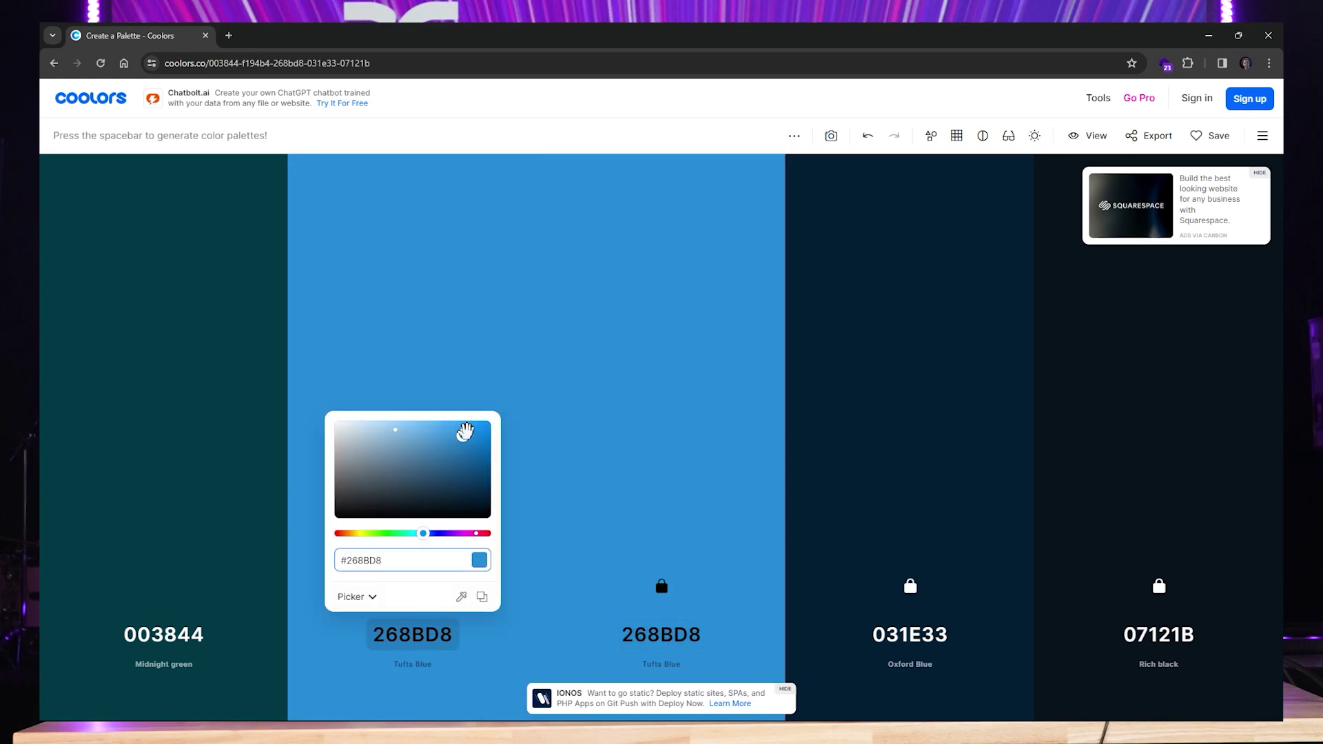
pyautogui.moveTo(466, 430); pyautogui.dragTo(382, 425)
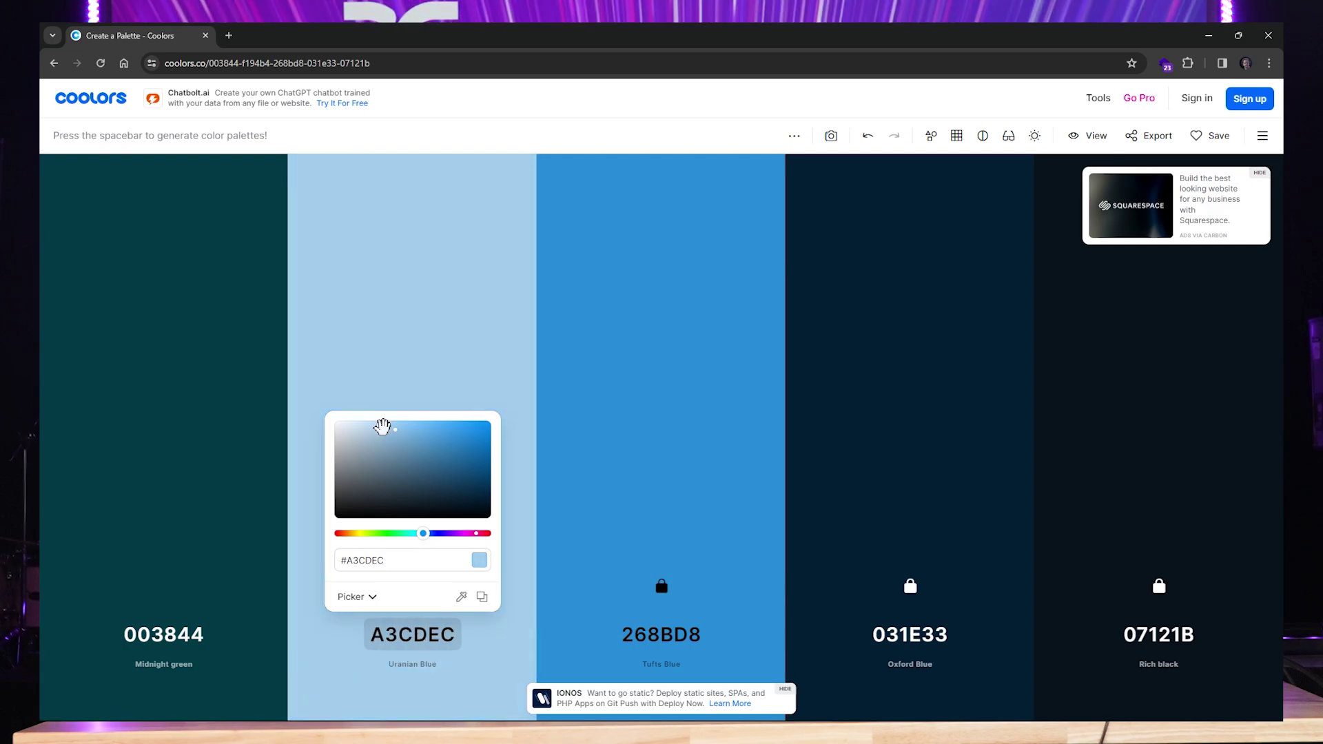
pyautogui.click(508, 538)
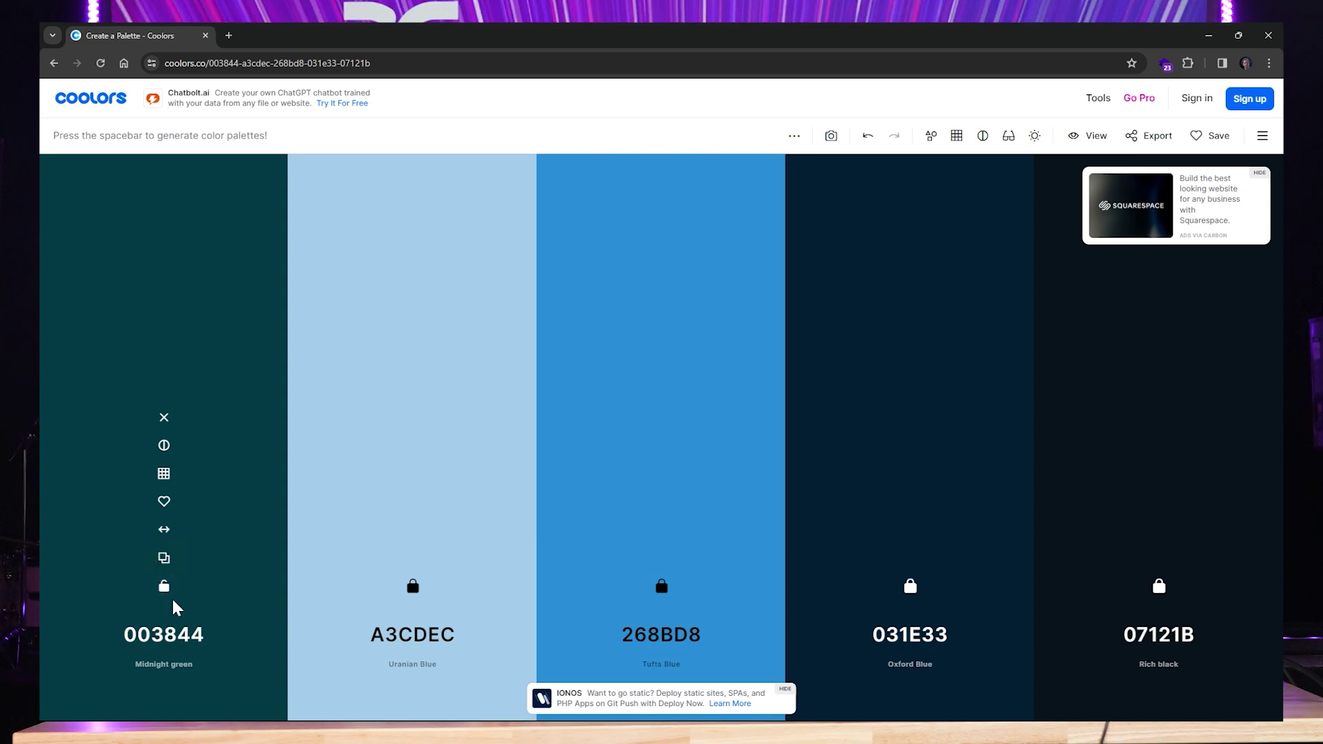
# Paste A3CDEC into the first colour, shift it to French rose FF407D and select its hex.
pyautogui.click(175, 636)
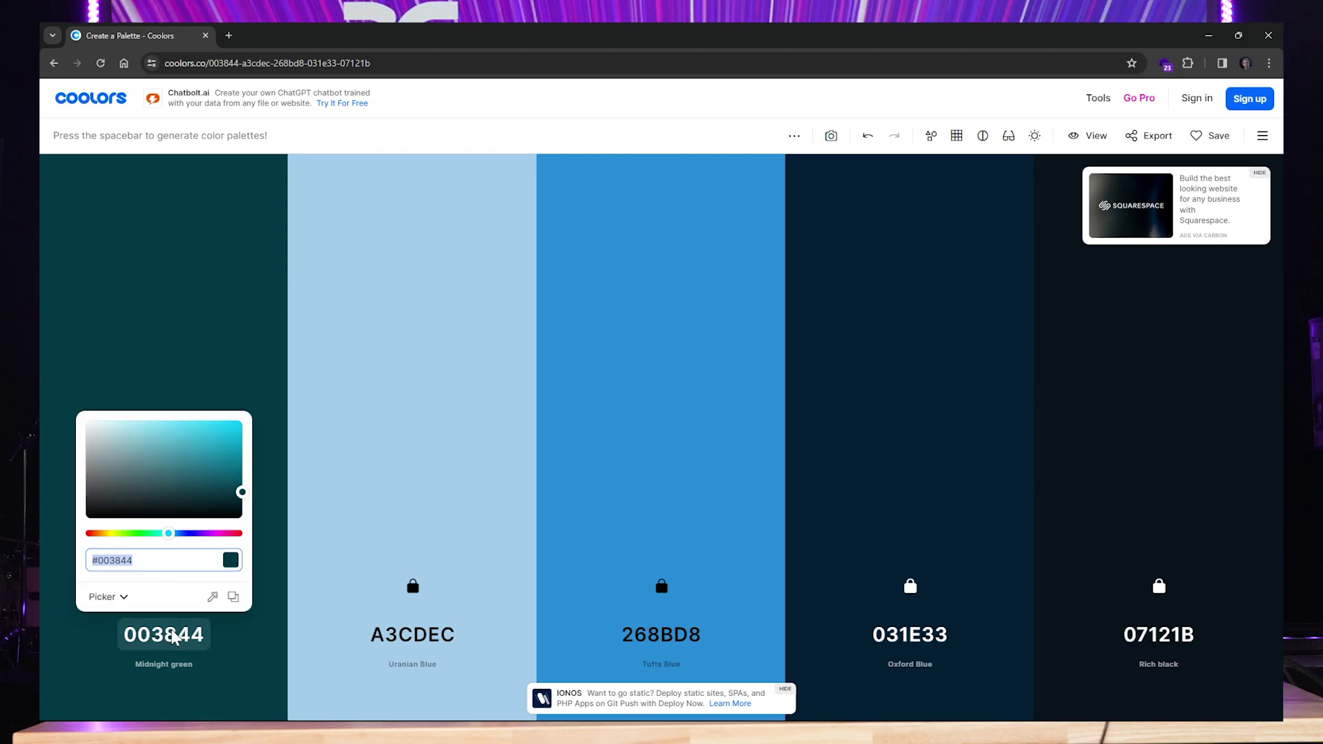
pyautogui.click(415, 637)
pyautogui.hotkey('ctrl', 'c')
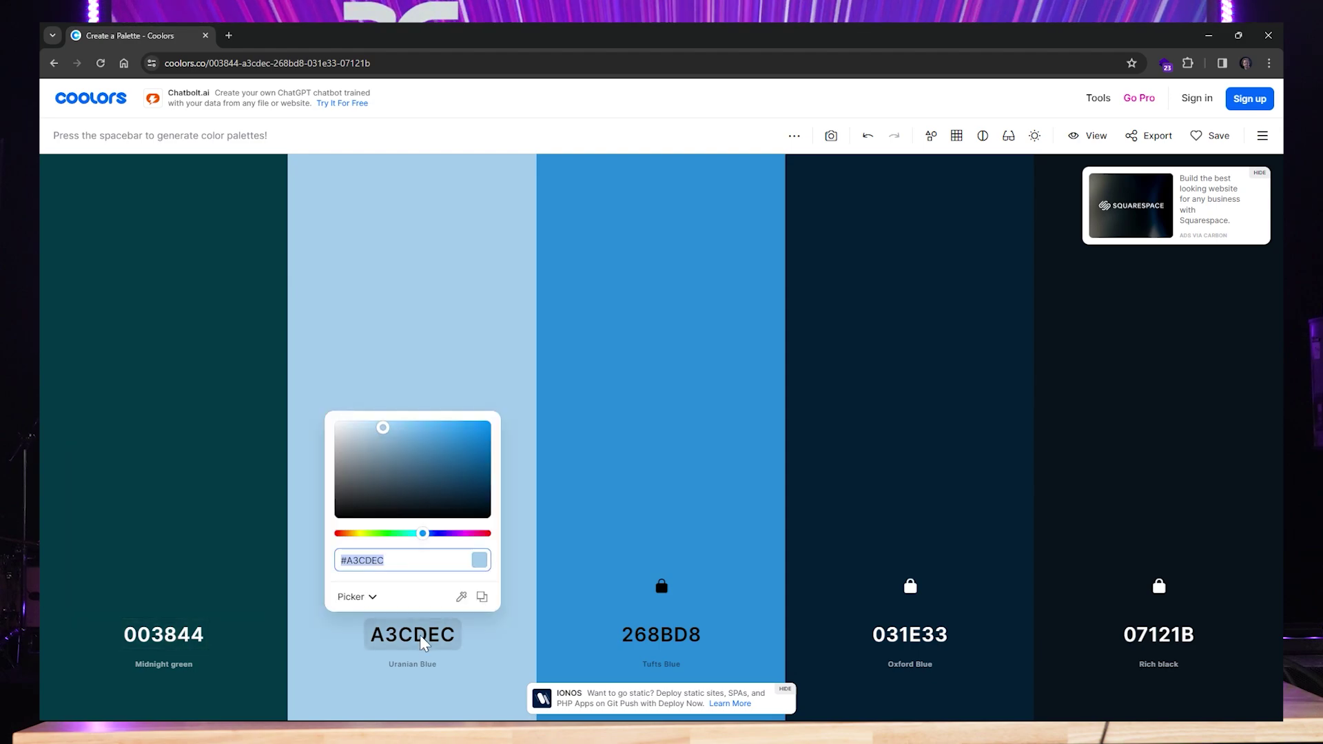
pyautogui.click(178, 632)
pyautogui.hotkey('ctrl', 'v')
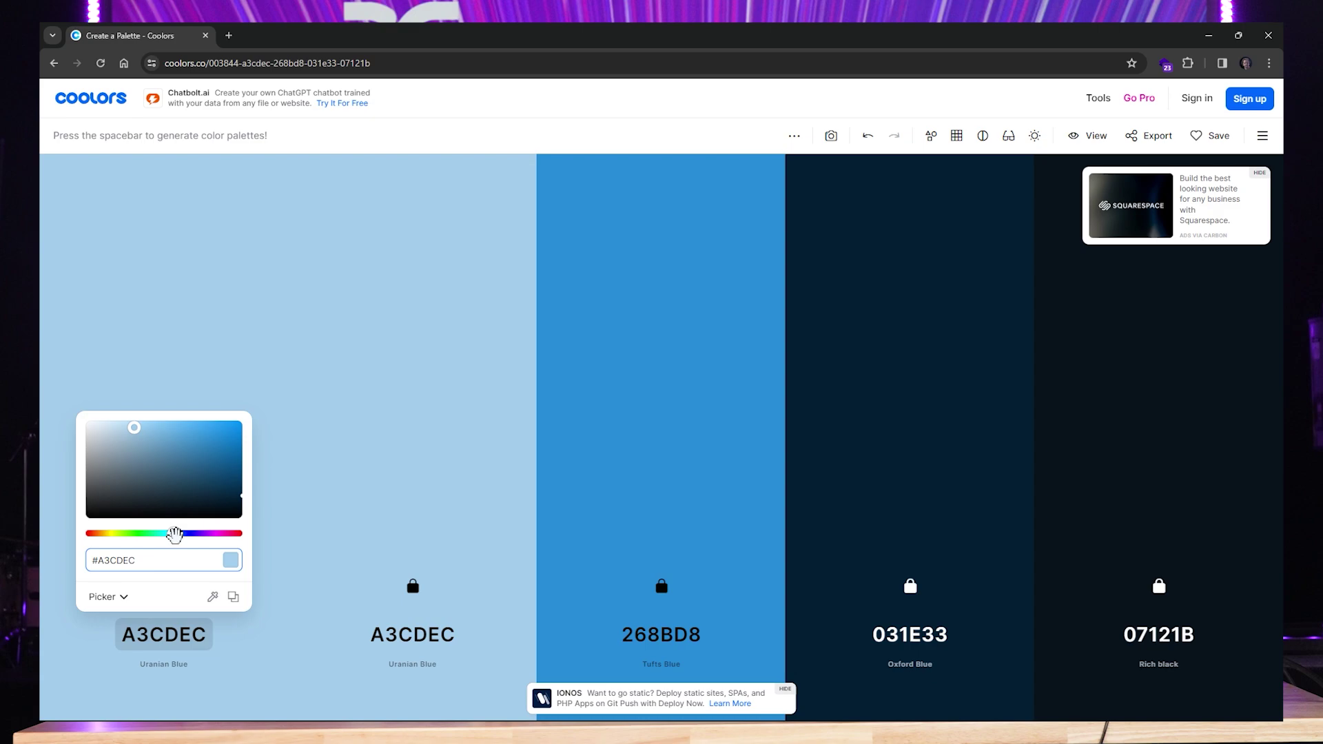
pyautogui.moveTo(175, 531); pyautogui.dragTo(193, 531)
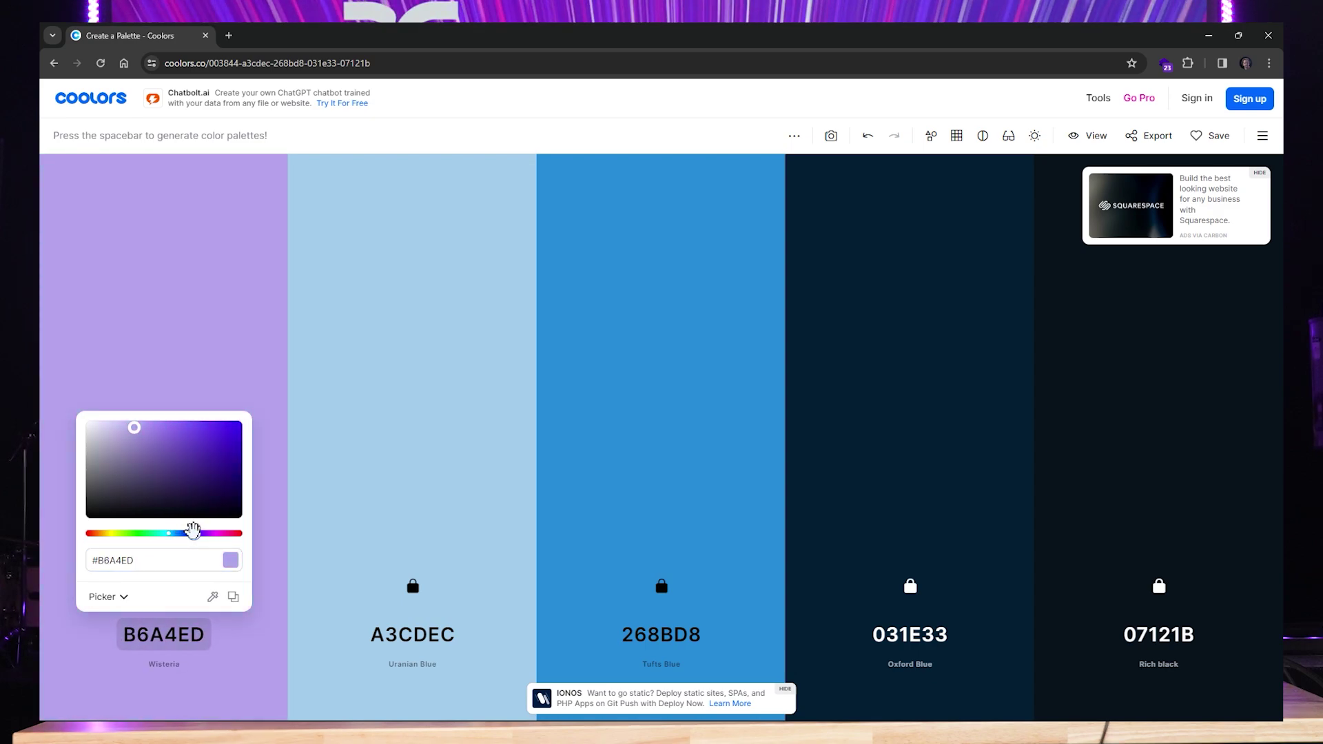
pyautogui.moveTo(166, 452)
pyautogui.mouseDown()
pyautogui.moveTo(178, 423)
pyautogui.moveTo(237, 416)
pyautogui.moveTo(201, 415)
pyautogui.mouseUp()
pyautogui.moveTo(193, 532); pyautogui.dragTo(229, 533)
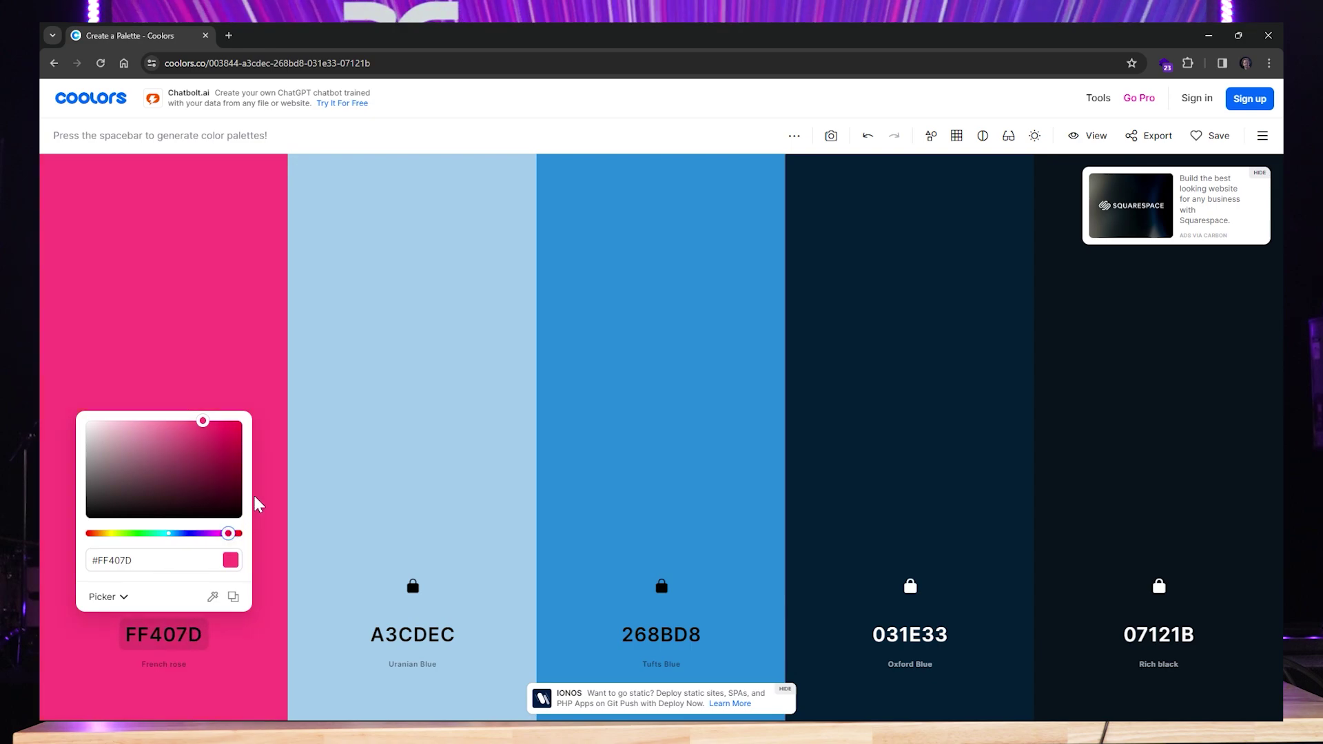
pyautogui.click(180, 632)
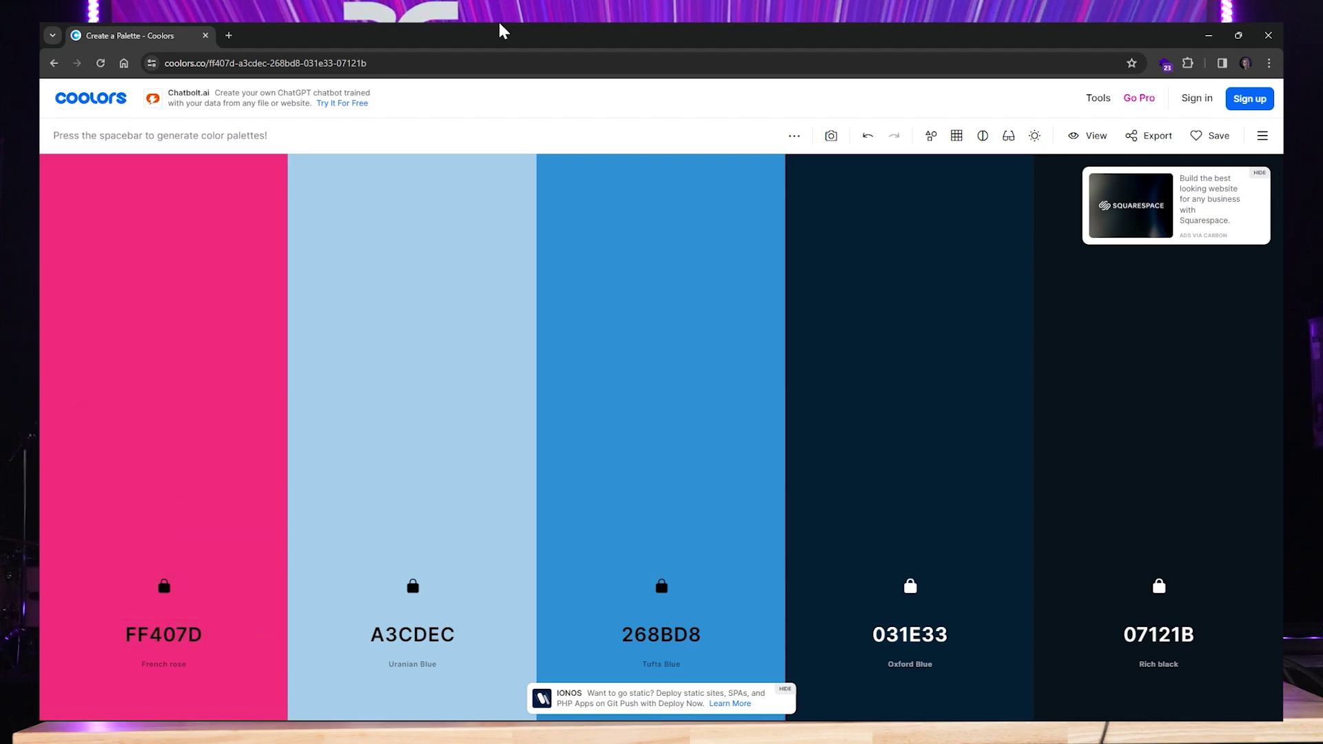
# Re-maximise the browser window and open the Rich black 07121B colour picker.
pyautogui.moveTo(502, 30); pyautogui.dragTo(633, 43)
pyautogui.doubleClick(626, 40)
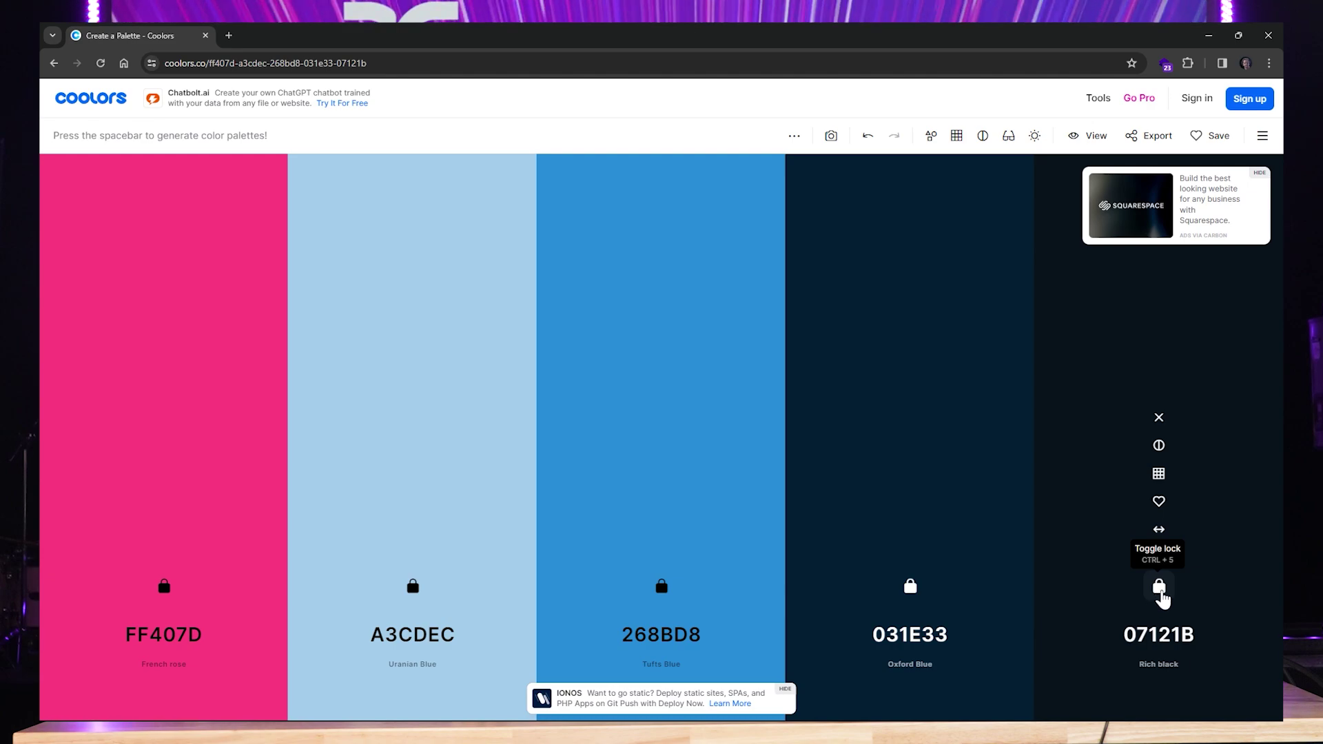
pyautogui.click(1163, 638)
# Apply the Background & Type style to the dark frame and change its value to 07121B.
pyautogui.hotkey('alt', 'Tab')
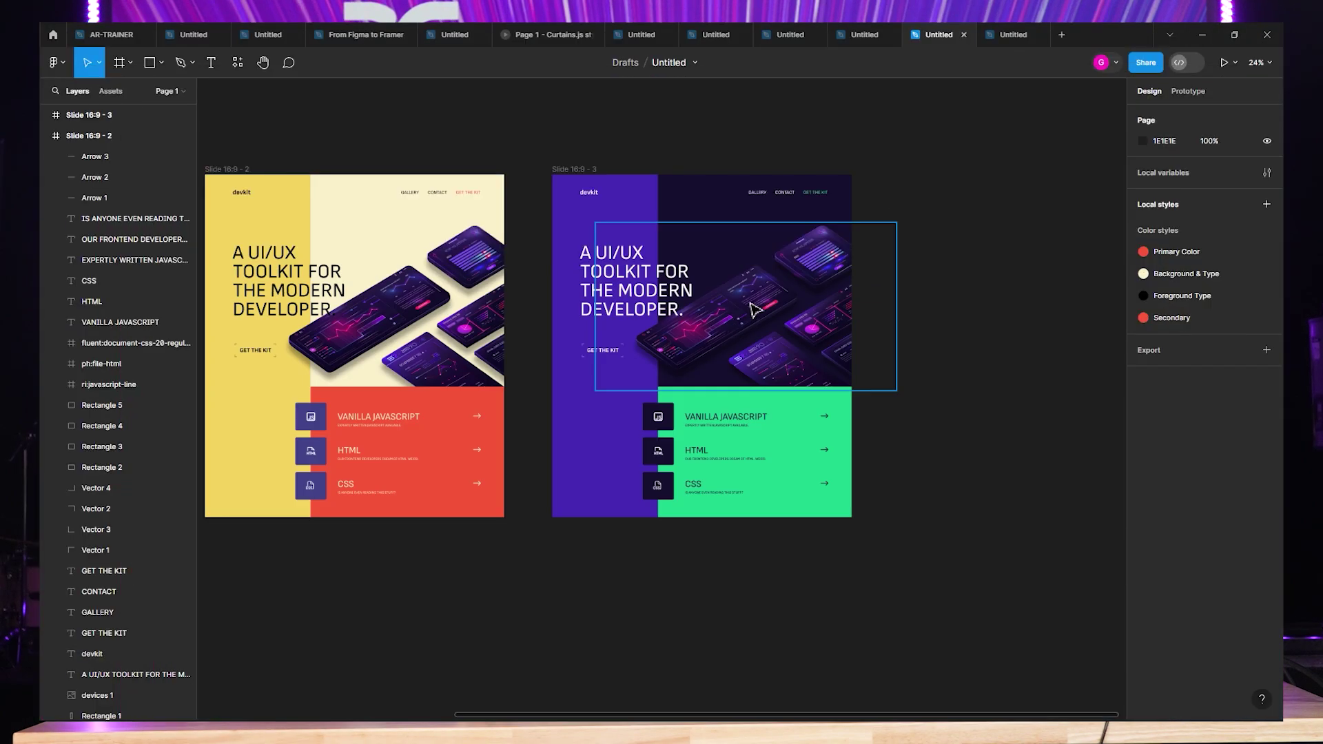
pyautogui.press('Escape')
pyautogui.click(571, 170)
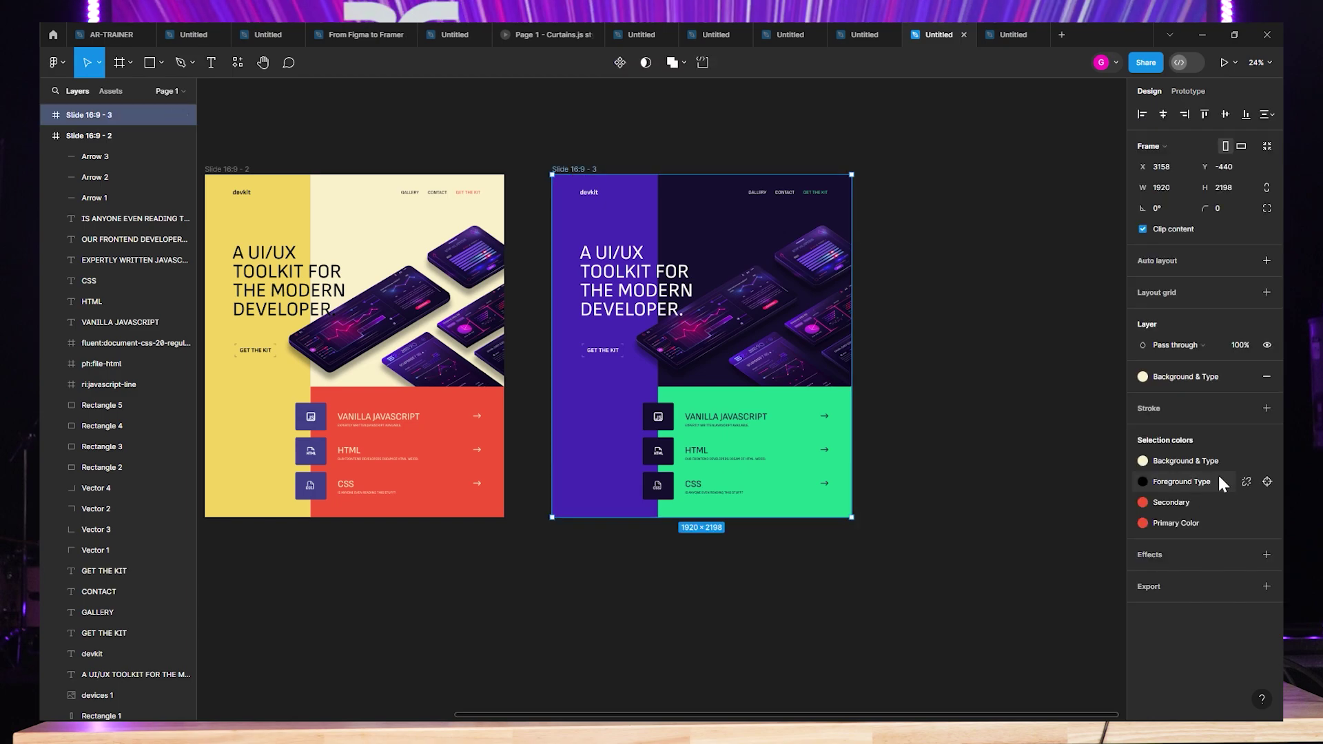
pyautogui.click(1200, 462)
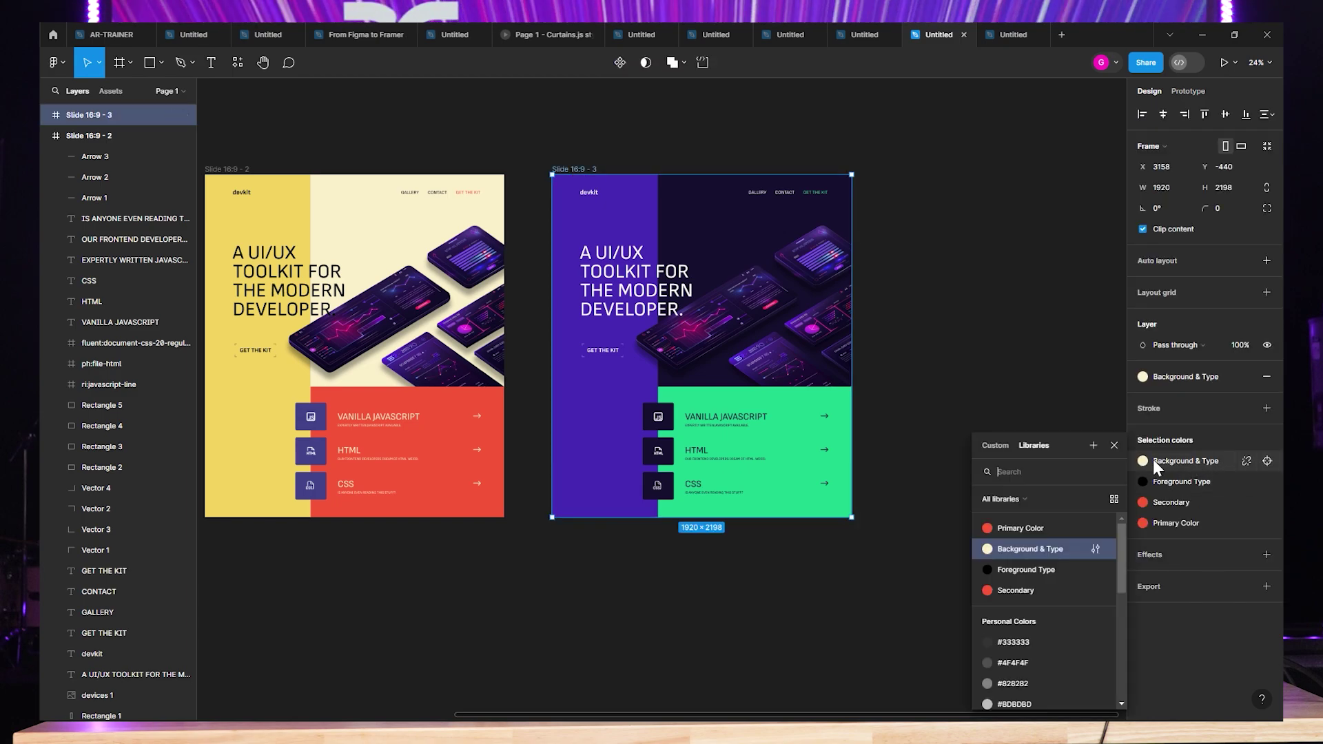
pyautogui.click(1018, 562)
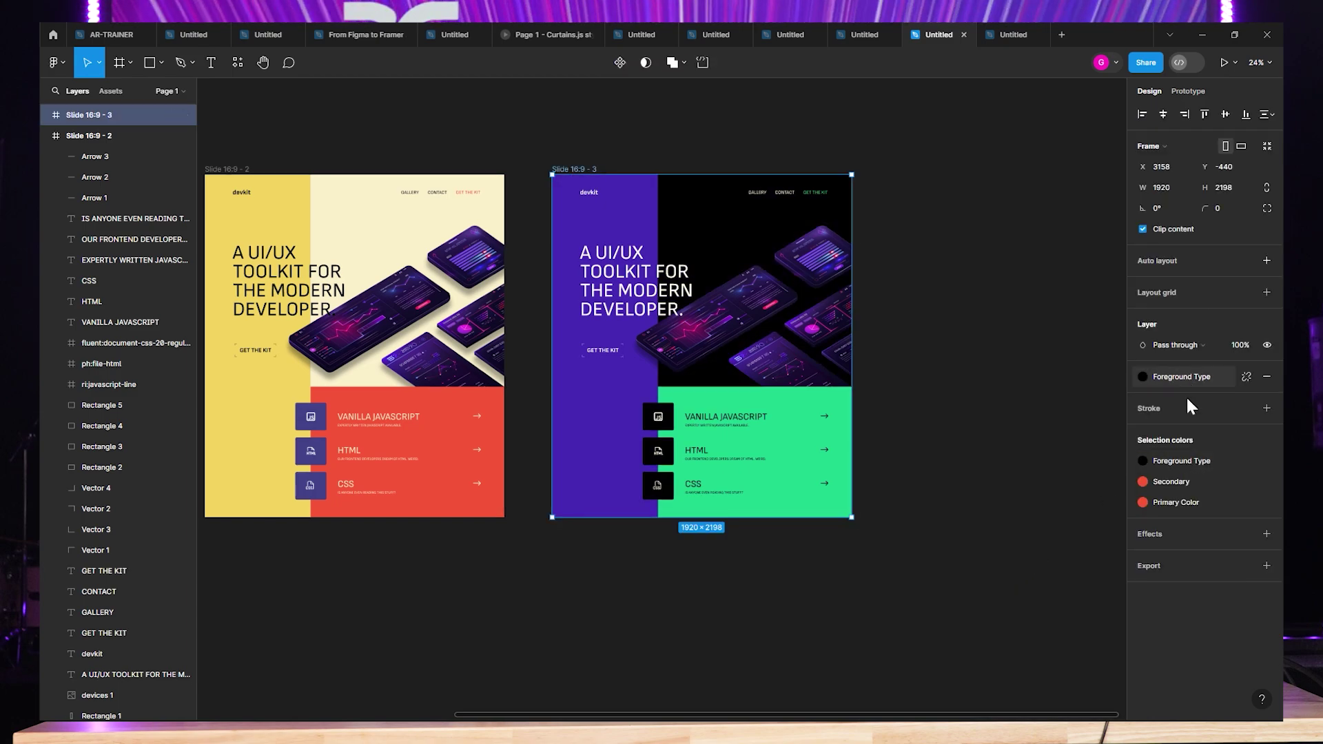
pyautogui.hotkey('ctrl', 'z')
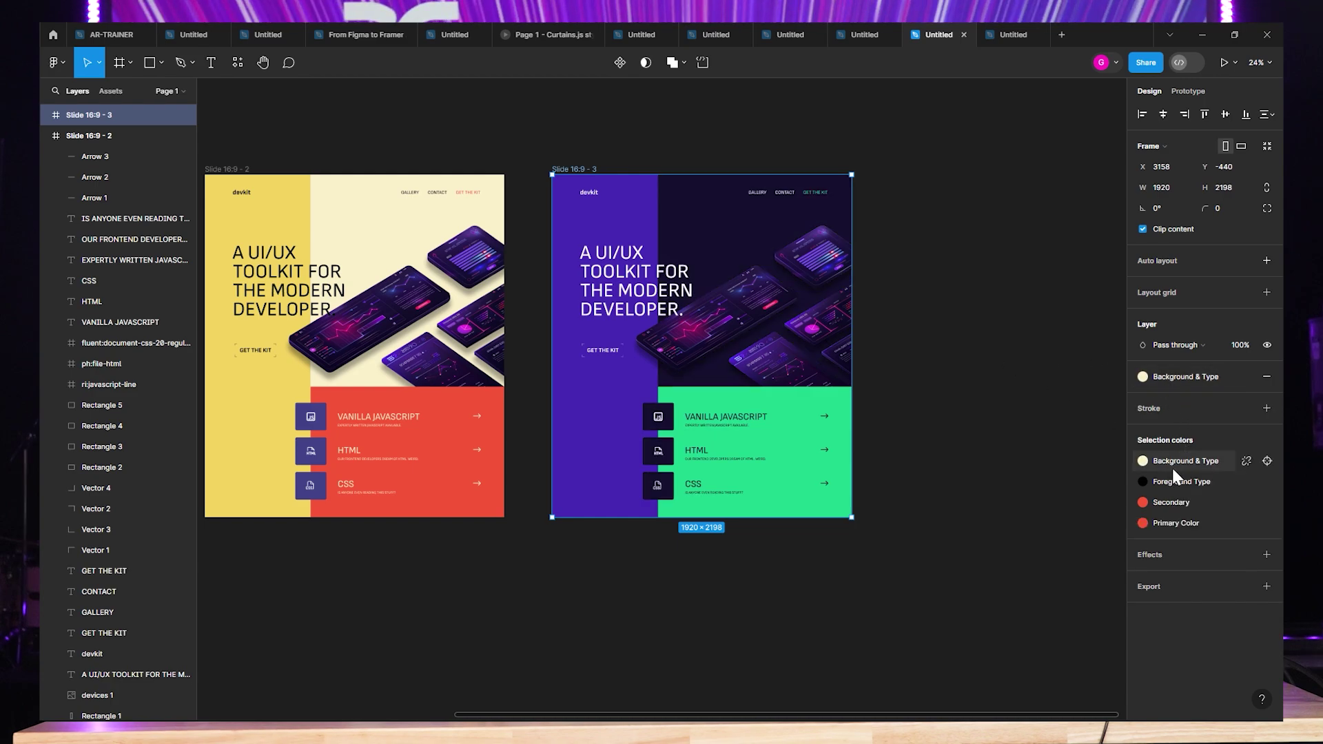
pyautogui.click(1175, 462)
pyautogui.click(1044, 549)
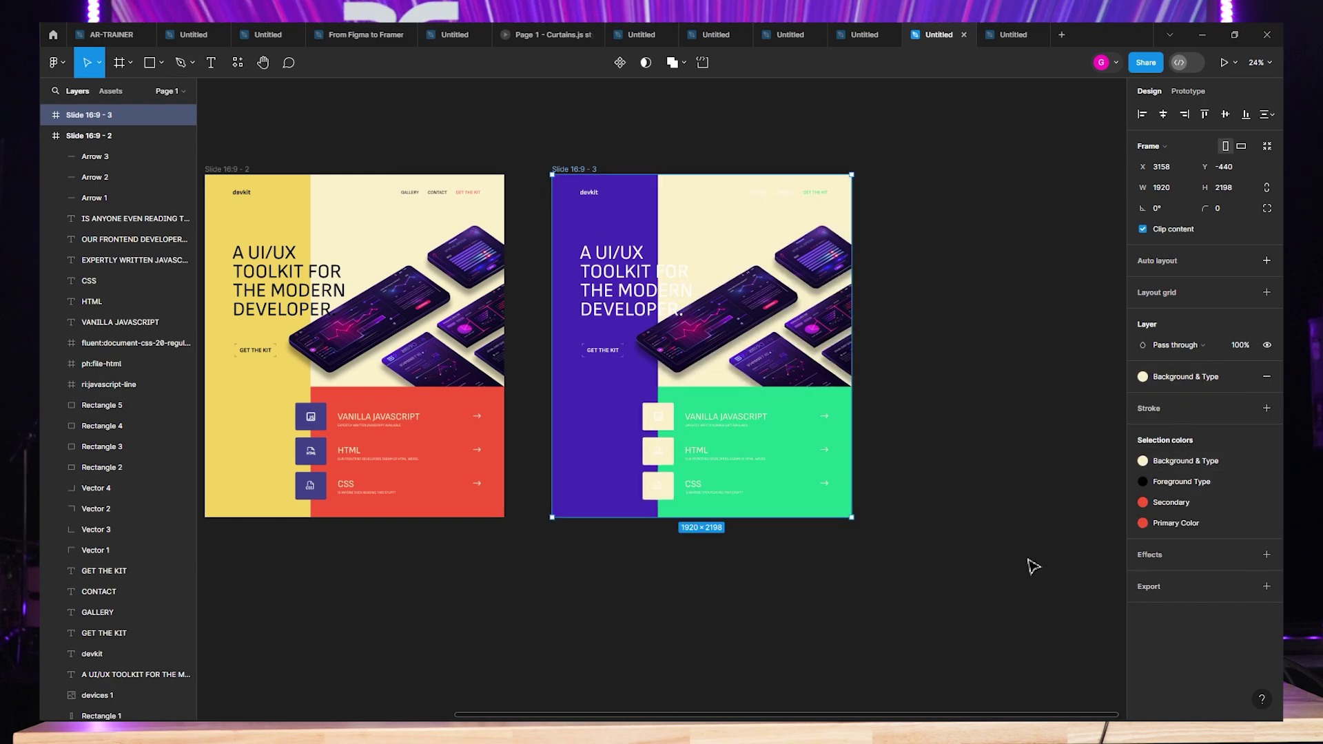
pyautogui.click(1170, 464)
pyautogui.click(1097, 551)
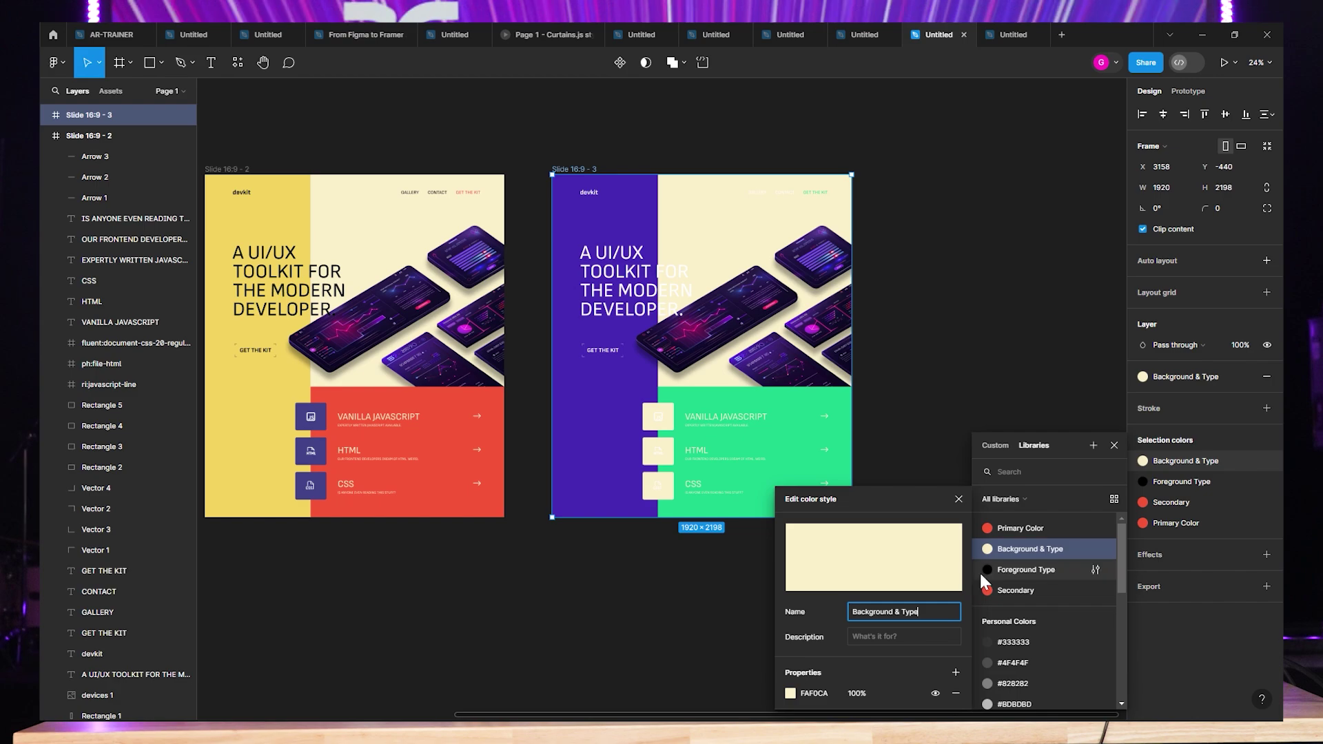
pyautogui.click(818, 690)
pyautogui.hotkey('ctrl', 'v')
pyautogui.press('Return')
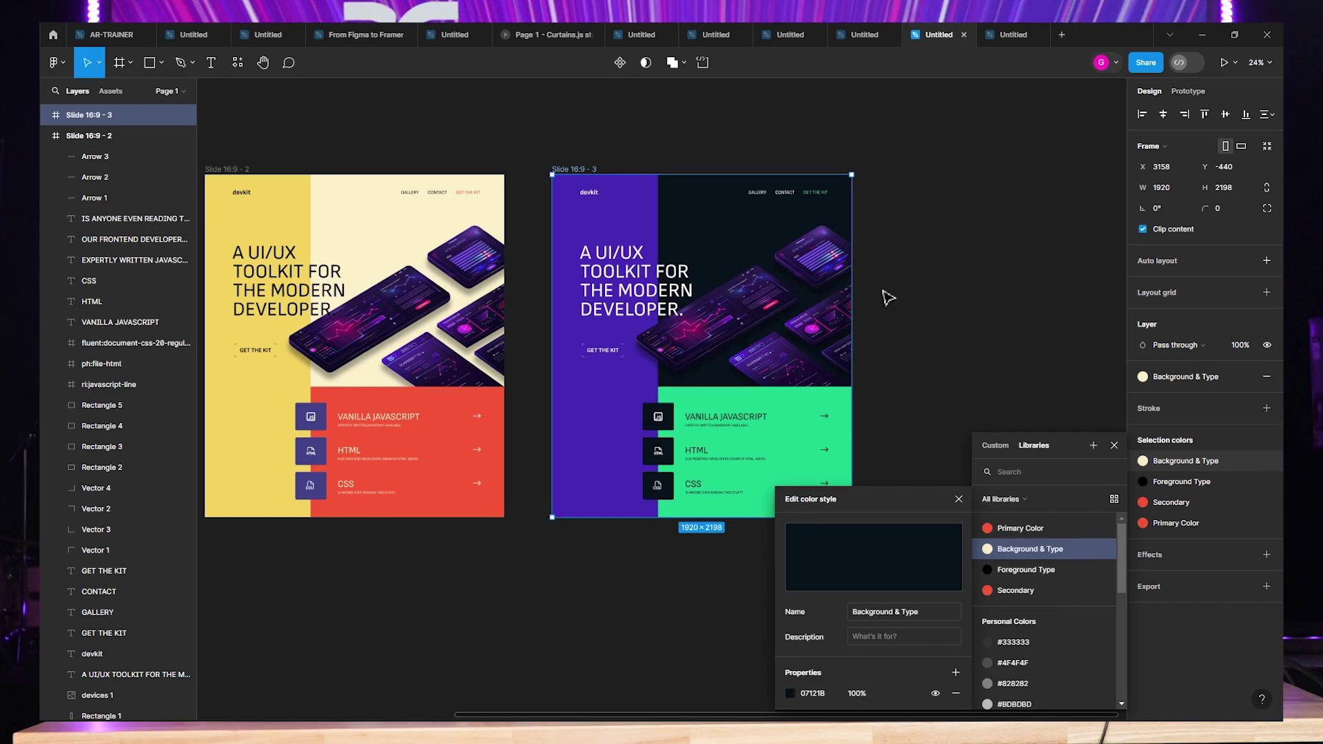
pyautogui.click(940, 260)
# Apply the yellow Primary Color style to Slide 16:9 - 3's purple left panel.
pyautogui.scroll(3, 832, 209)
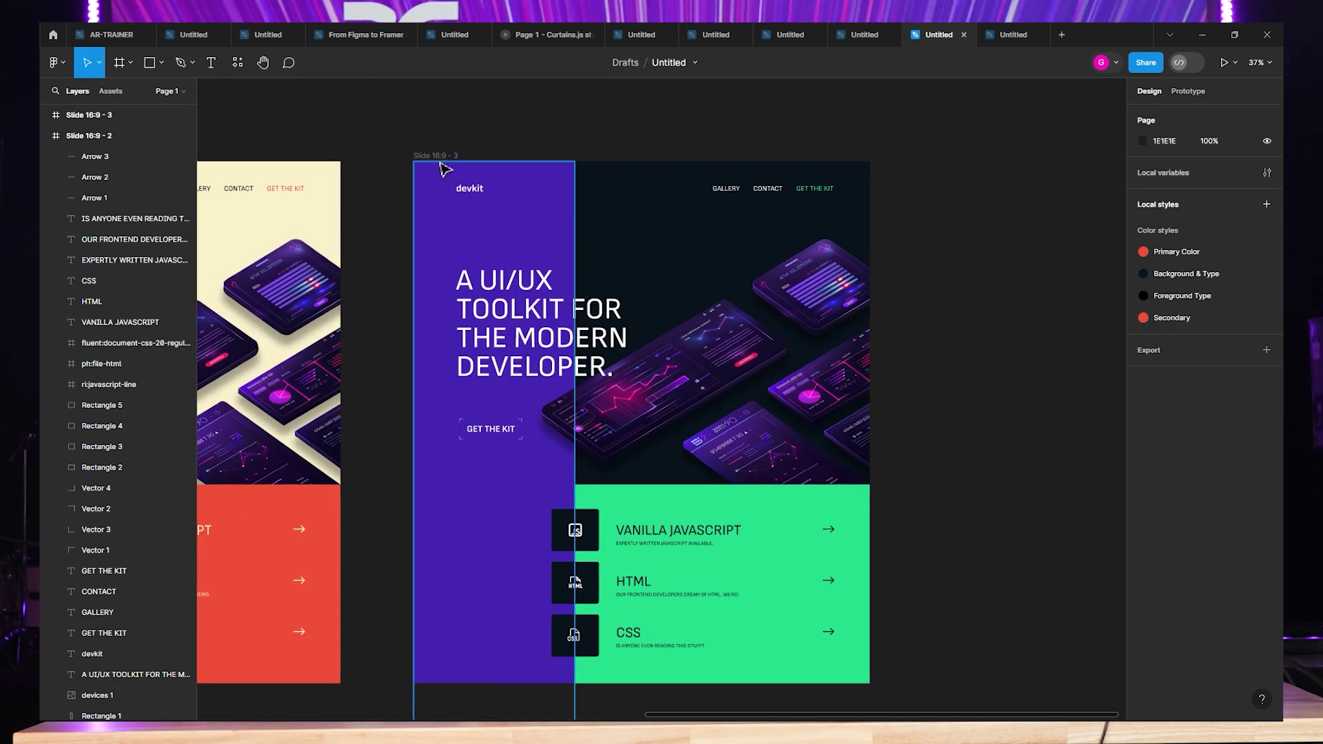
pyautogui.click(438, 204)
pyautogui.click(431, 155)
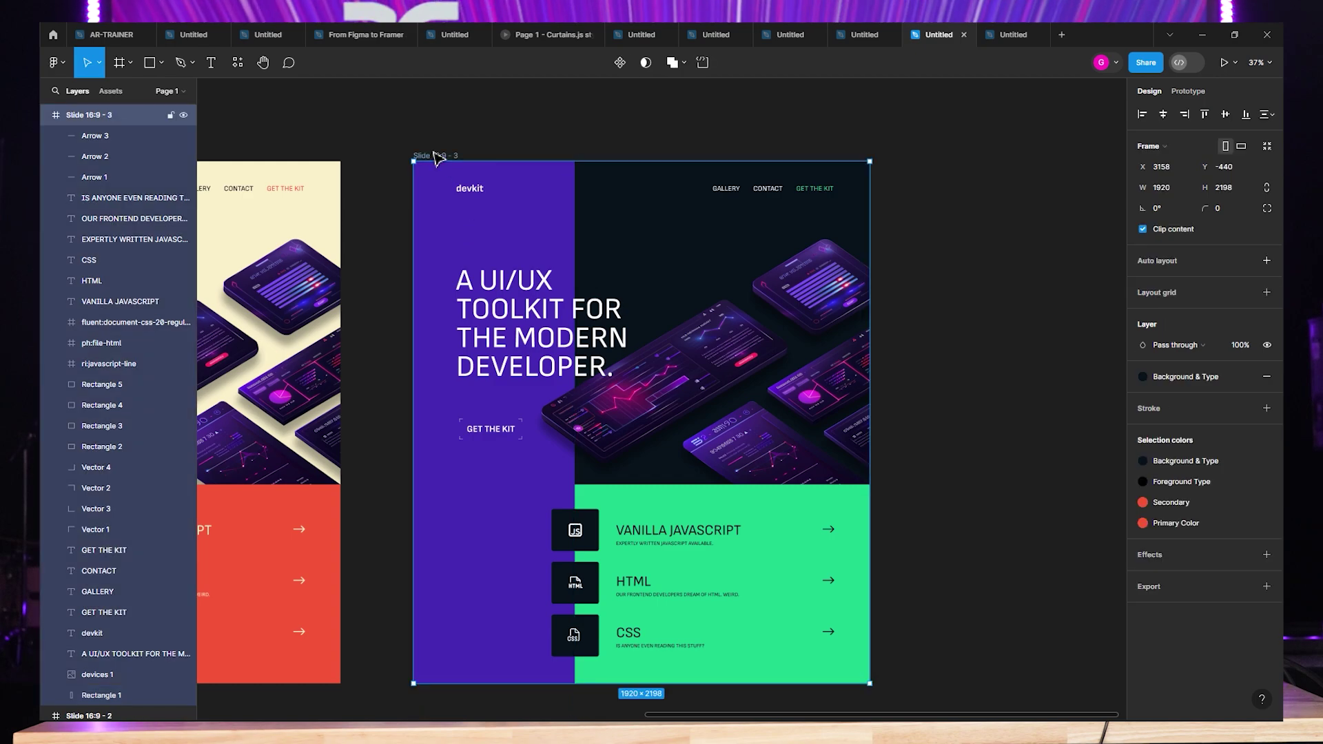
pyautogui.click(555, 251)
pyautogui.click(1146, 356)
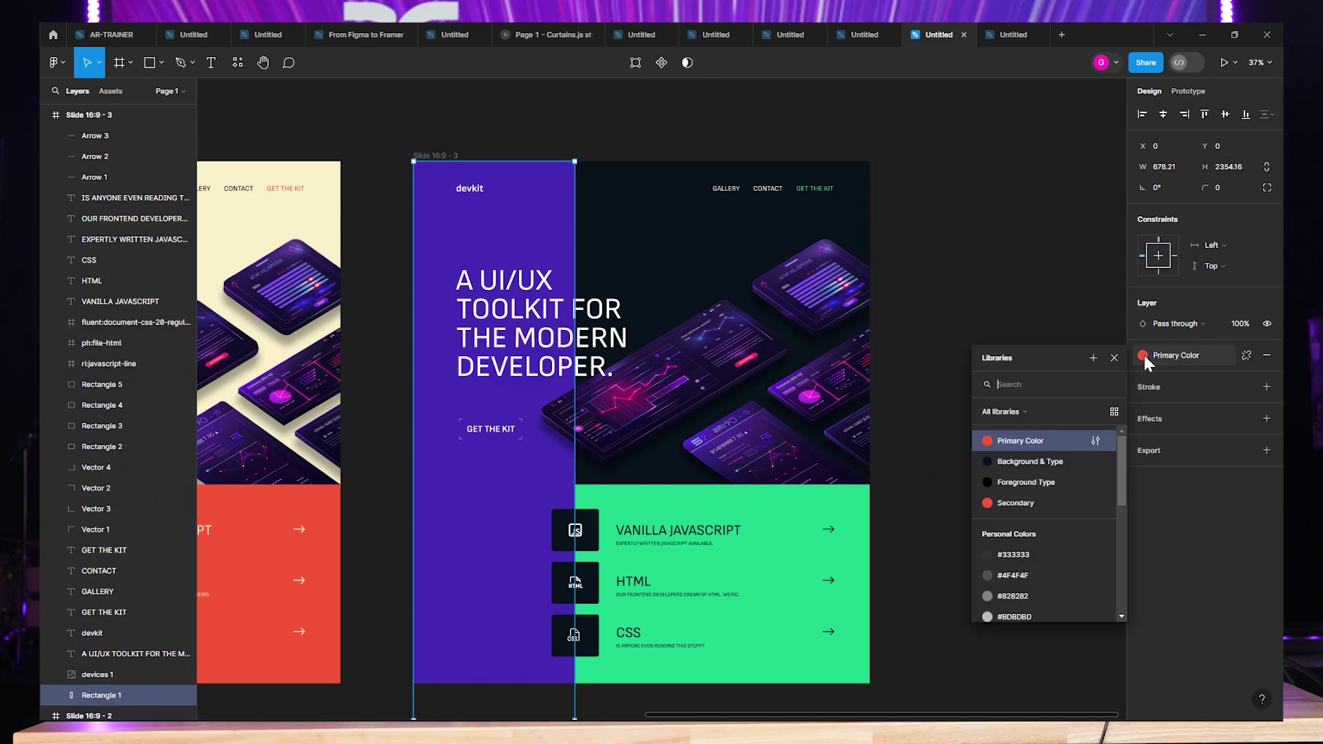
pyautogui.click(1061, 447)
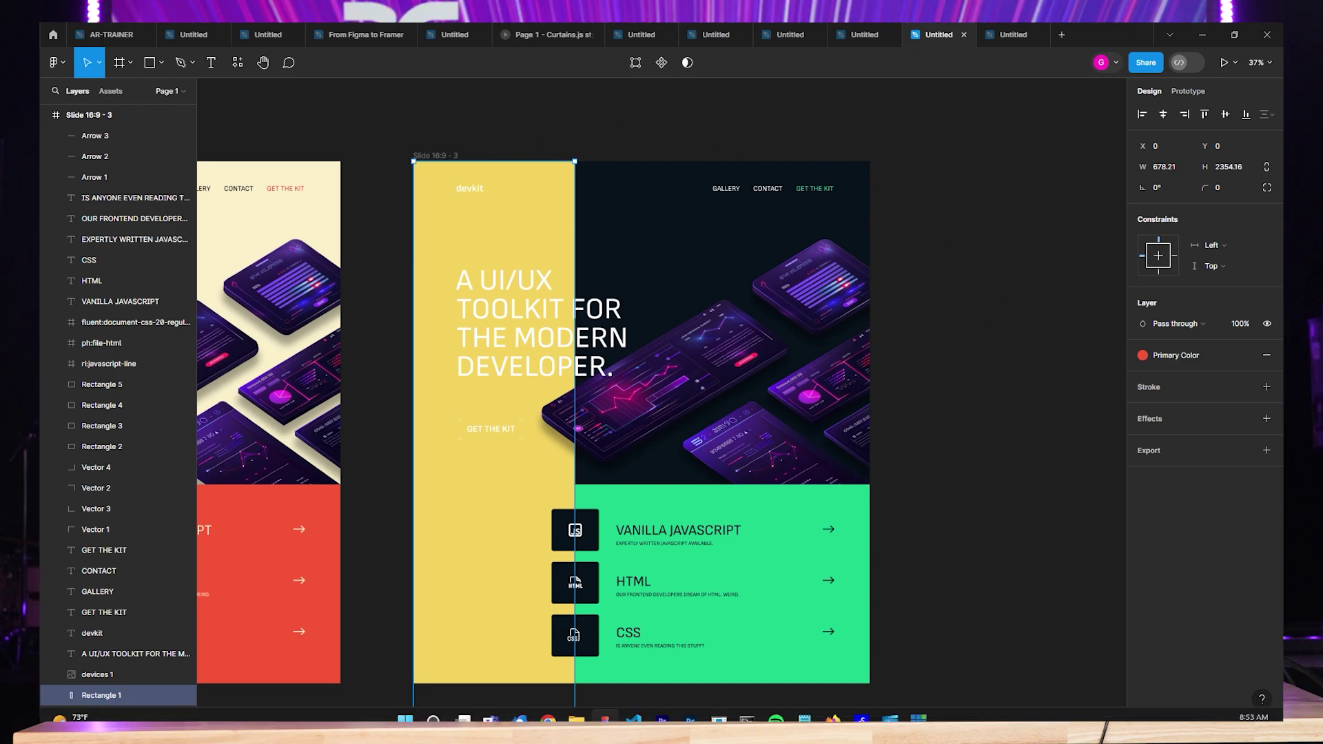
# In Coolors, close the Rich black picker and copy the Oxford Blue hex 031E33.
pyautogui.moveTo(550, 710)
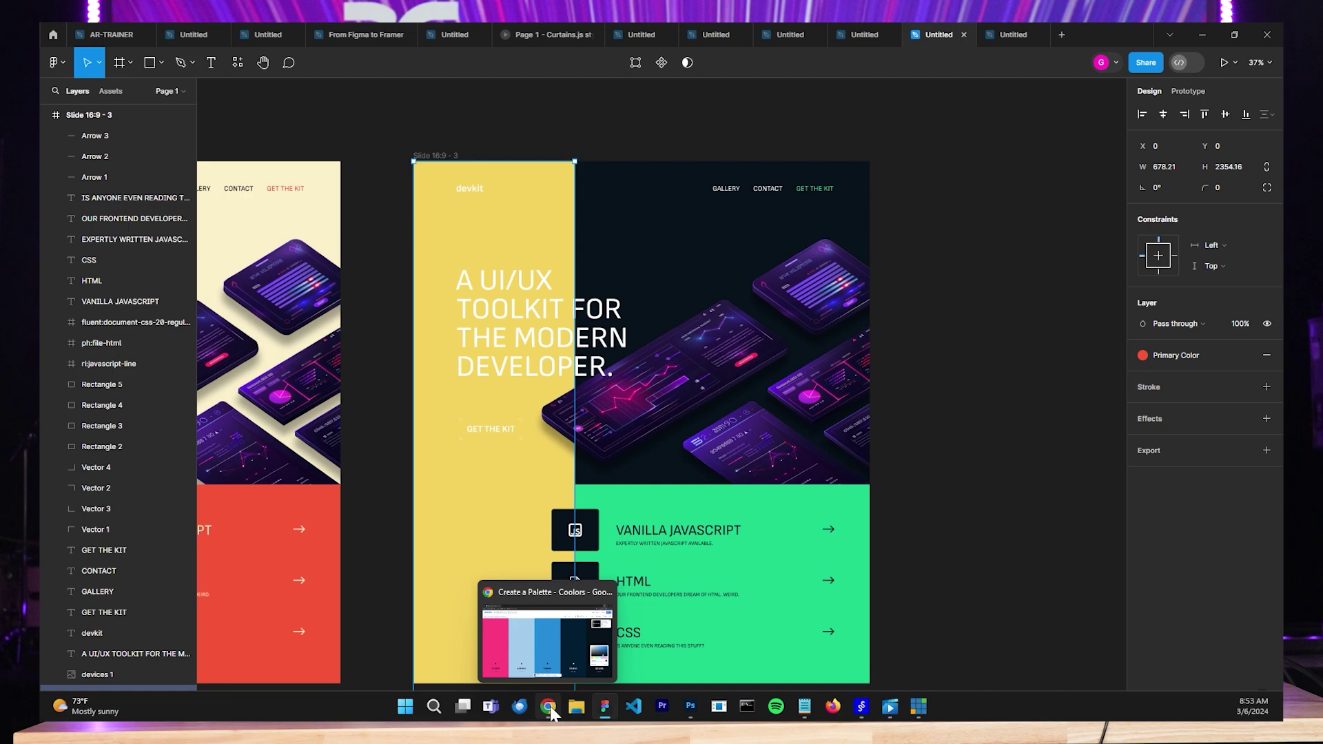
pyautogui.click(550, 710)
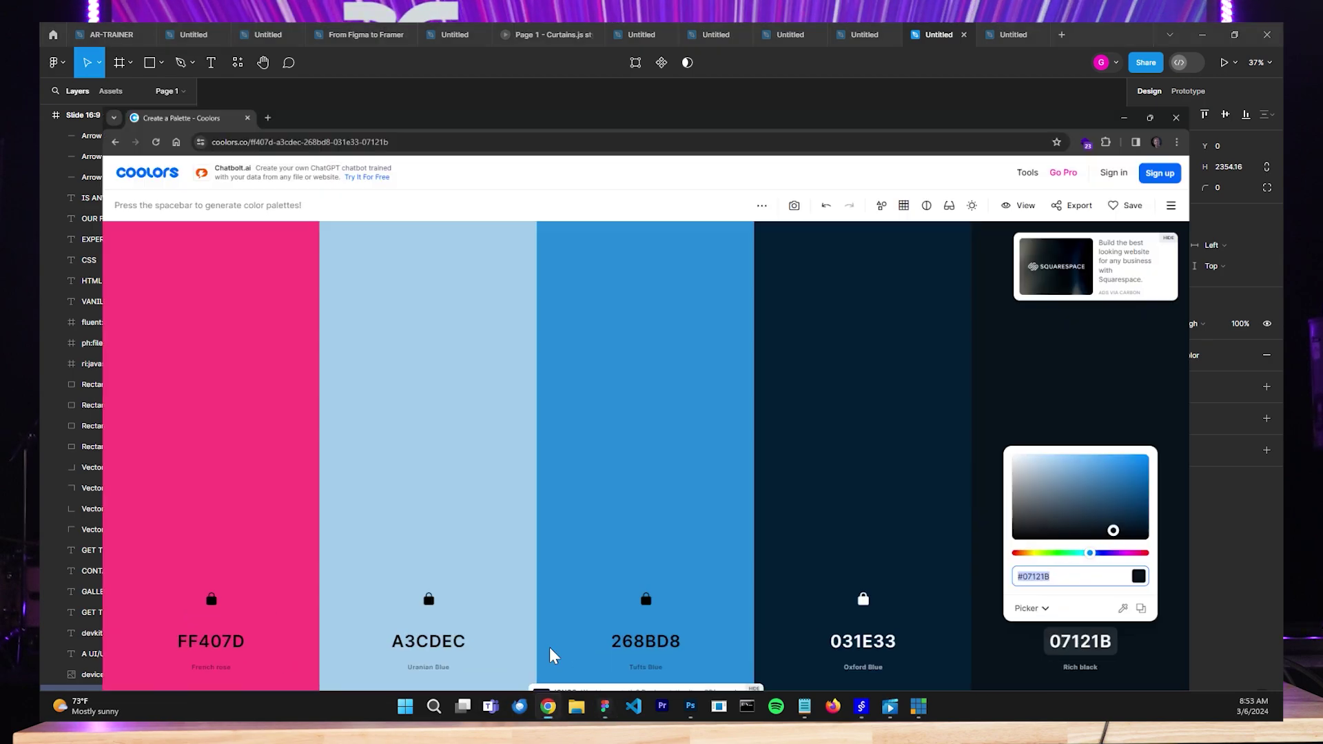
pyautogui.click(943, 466)
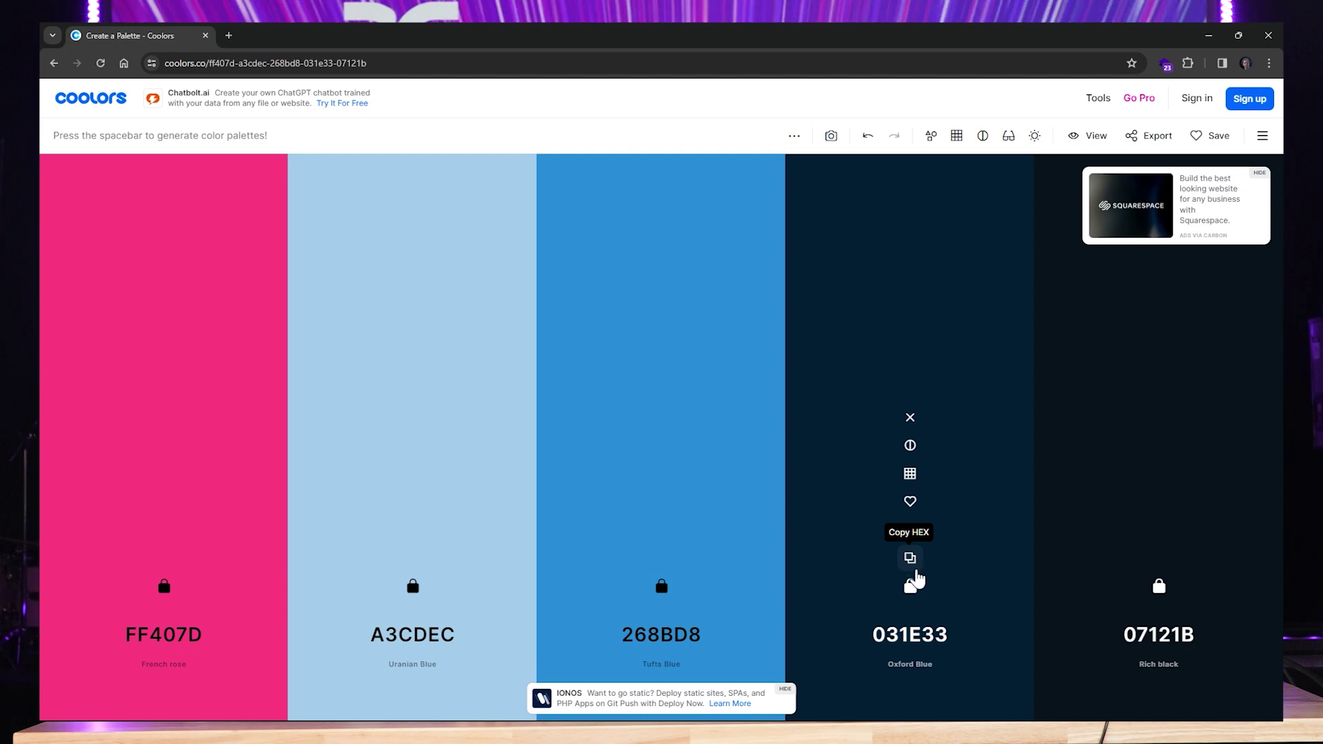
pyautogui.click(910, 558)
# Paste 031E33 into the Primary Color style so Slide 16:9 - 3's left panel turns navy.
pyautogui.hotkey('alt', 'Tab')
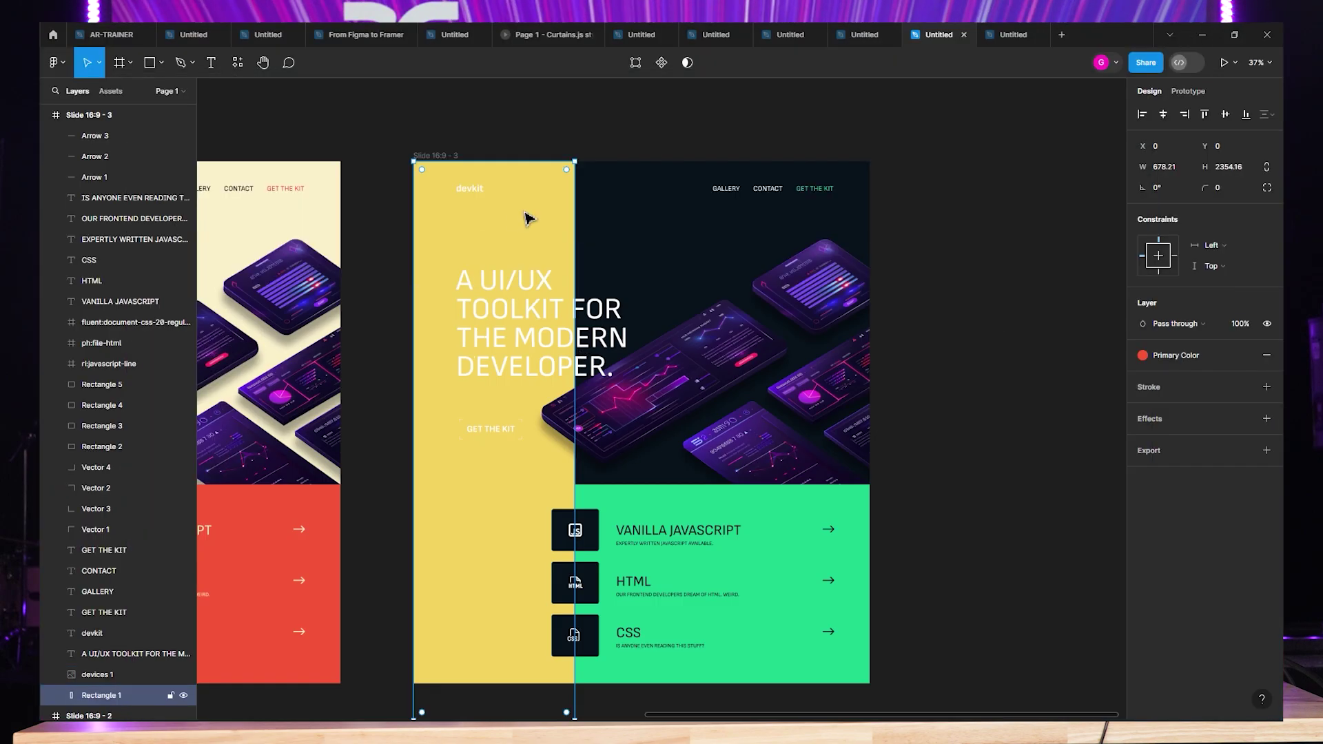
pyautogui.click(1186, 354)
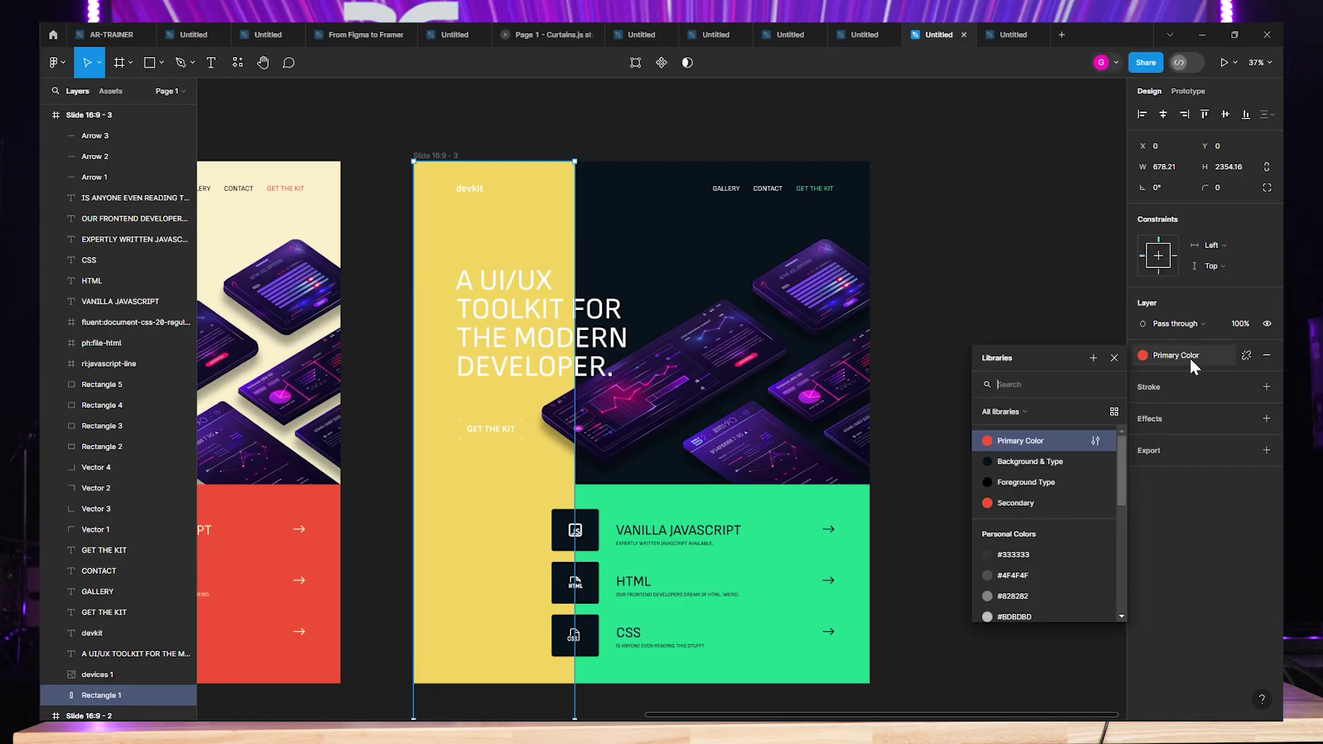
pyautogui.click(1098, 440)
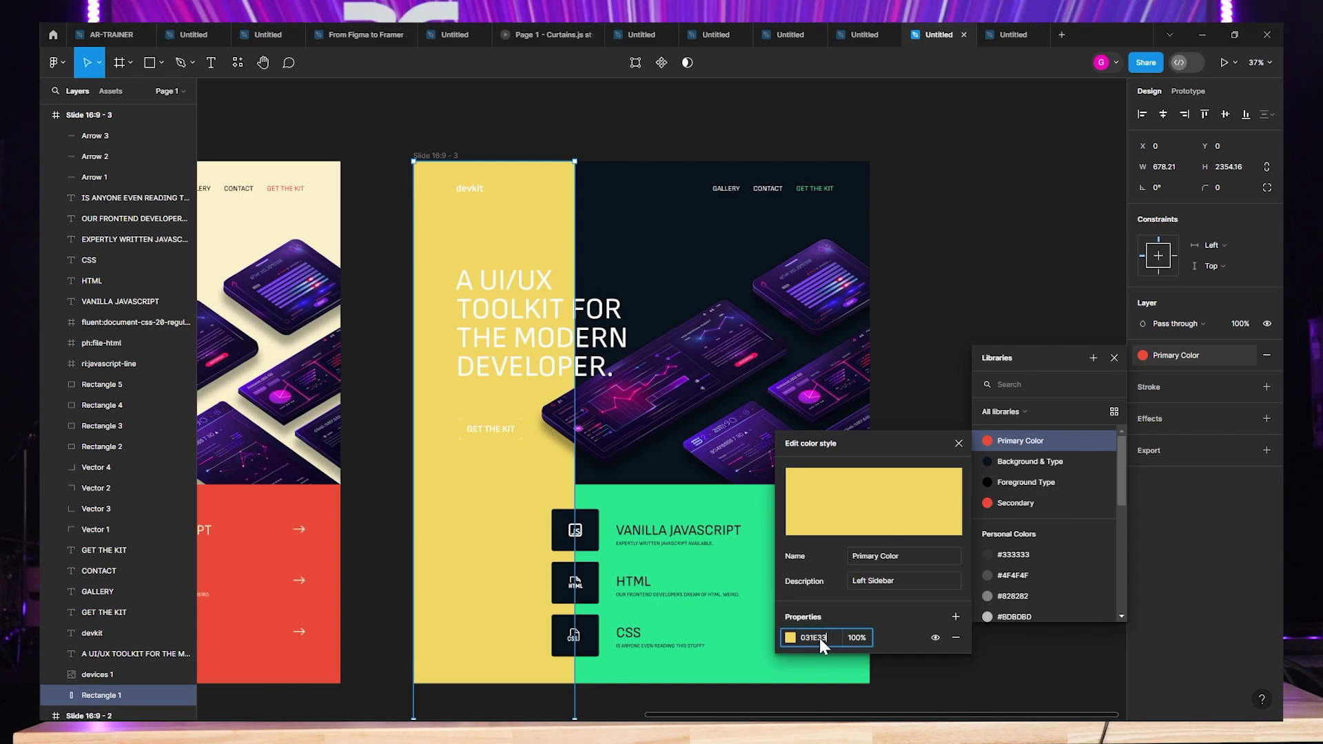
pyautogui.hotkey('ctrl', 'v')
pyautogui.press('Return')
pyautogui.click(996, 224)
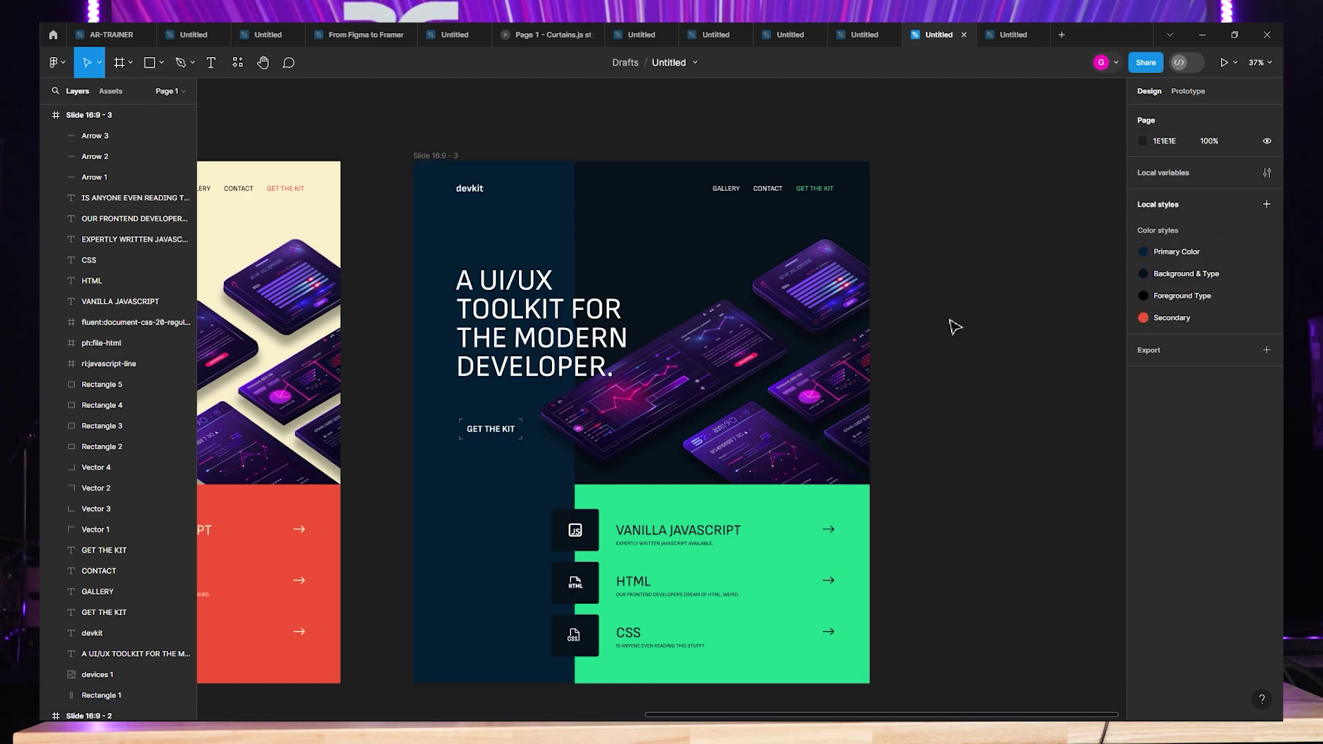
pyautogui.click(772, 607)
pyautogui.click(451, 157)
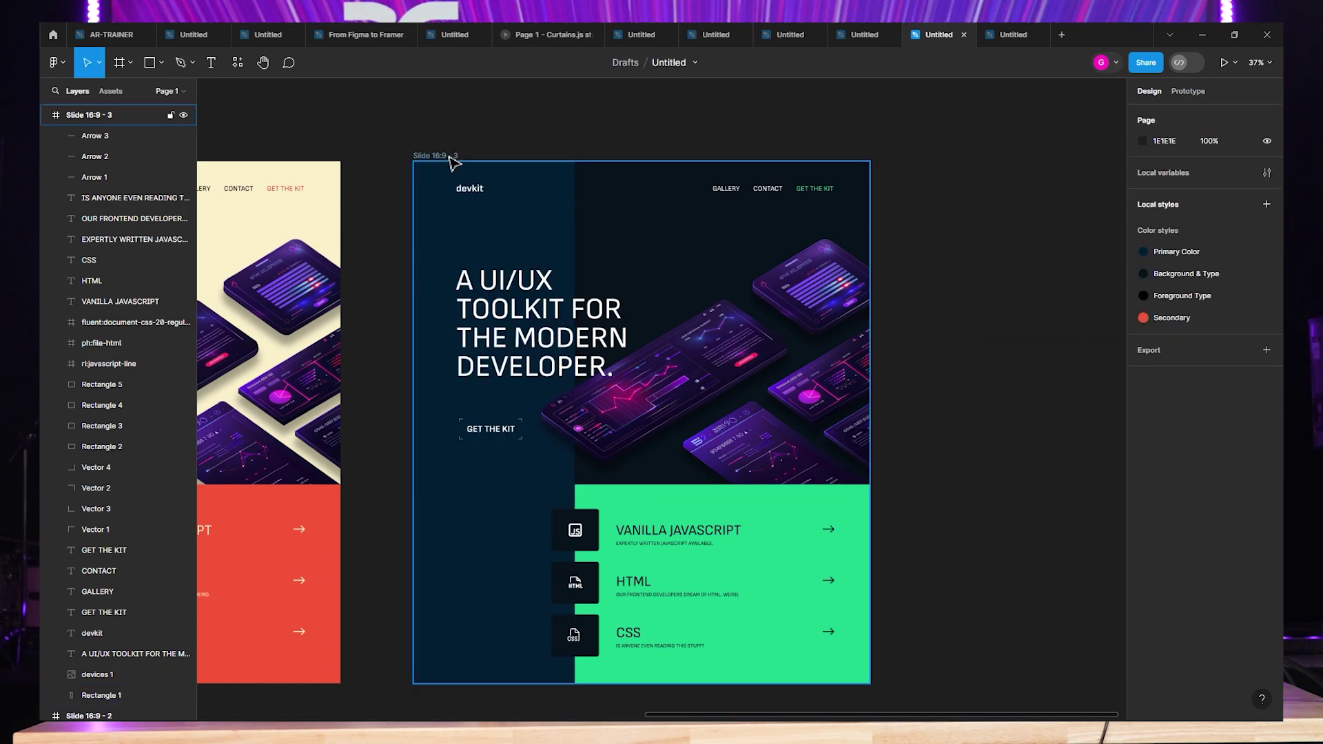
pyautogui.moveTo(551, 711)
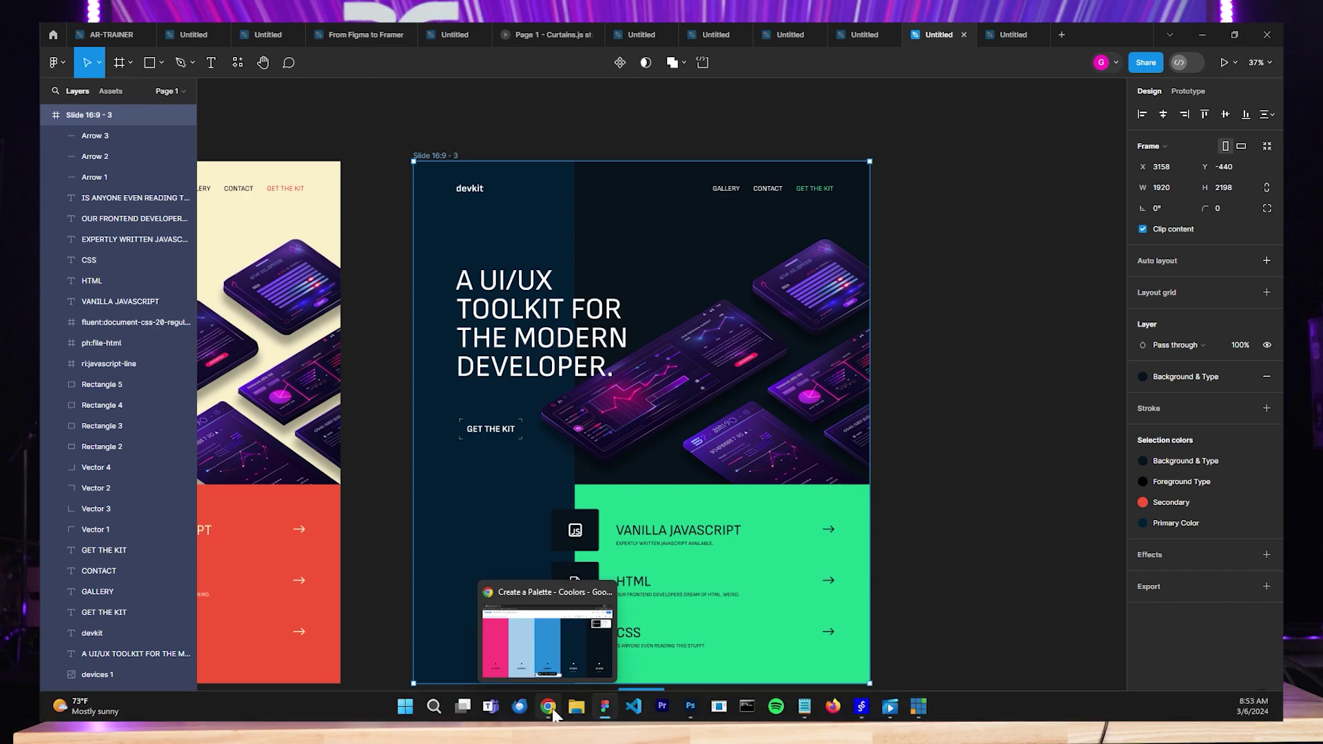
# Copy the Tufts Blue hex 268BD8 from Coolors and minimise Chrome to return to Figma.
pyautogui.moveTo(557, 662)
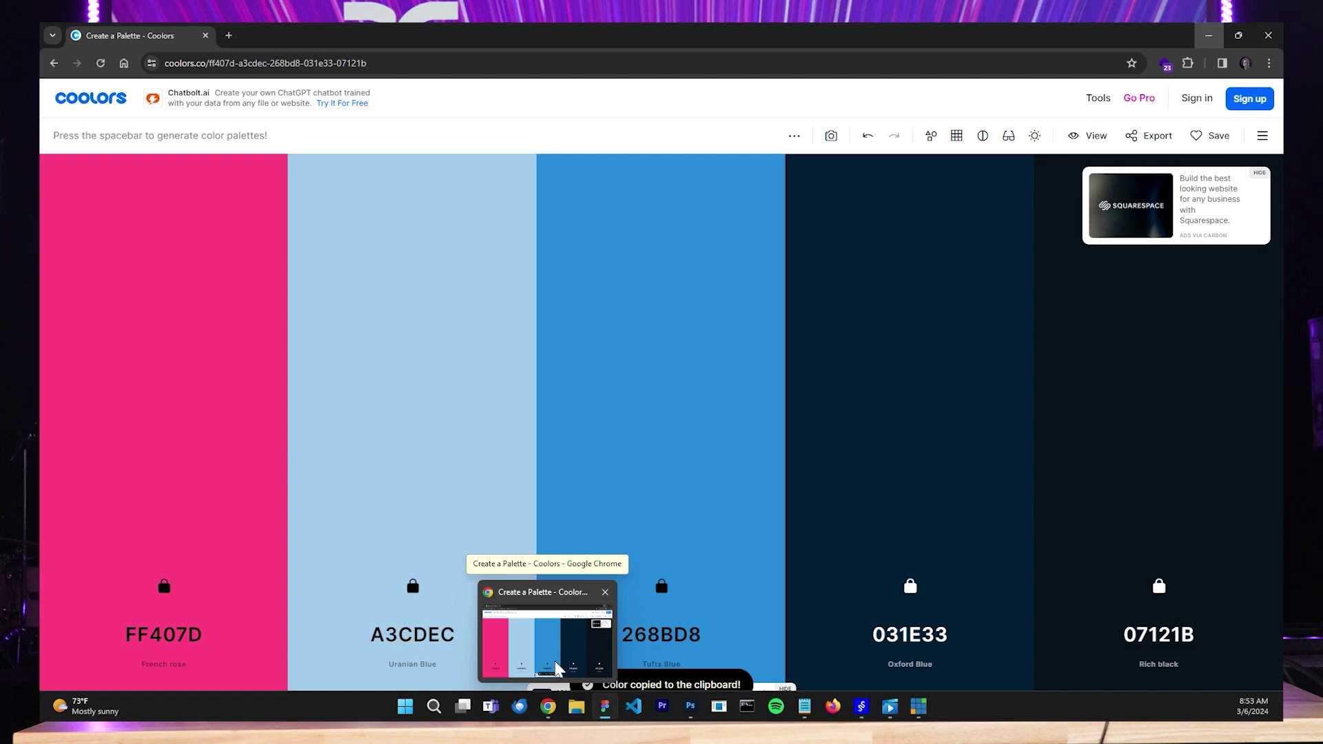
pyautogui.click(557, 667)
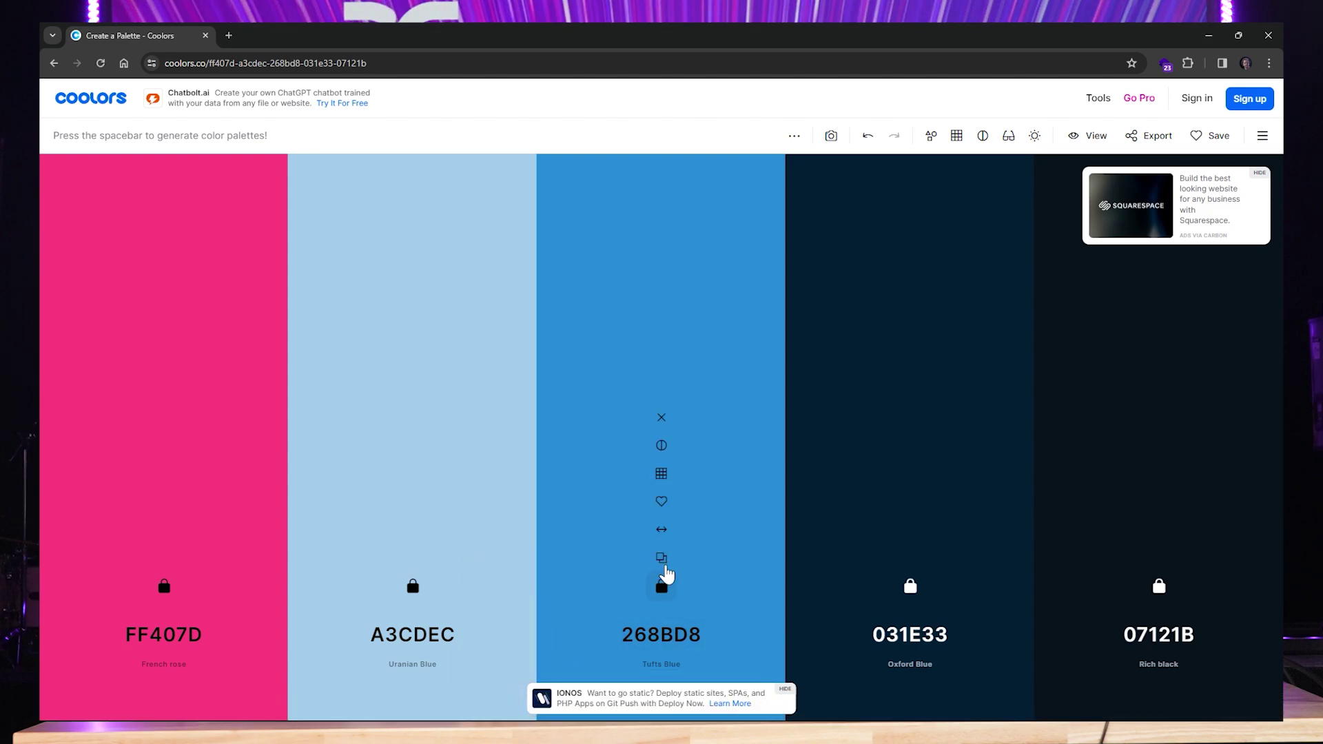
pyautogui.click(662, 560)
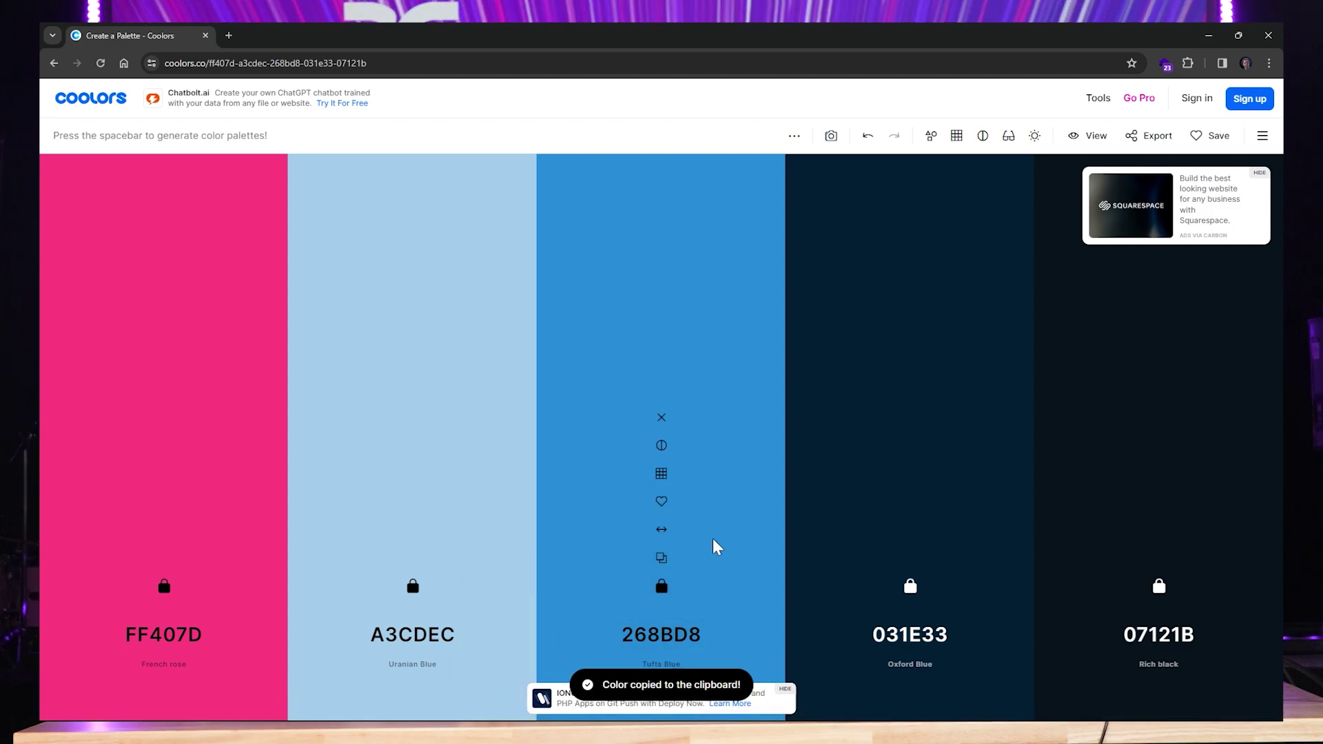
pyautogui.click(1207, 34)
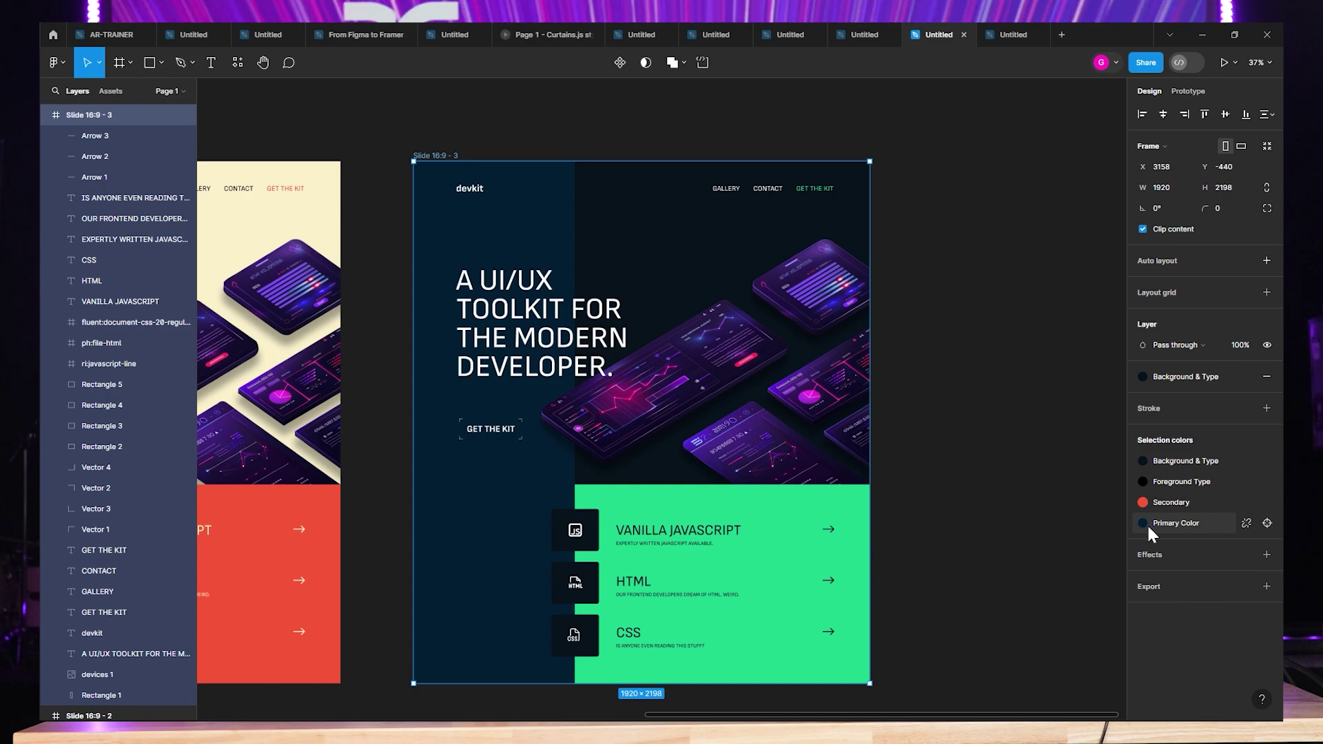
# Try pasting 268BD8 into the Primary Color style from the left panel, then revert it to navy.
pyautogui.click(518, 226)
pyautogui.click(1191, 356)
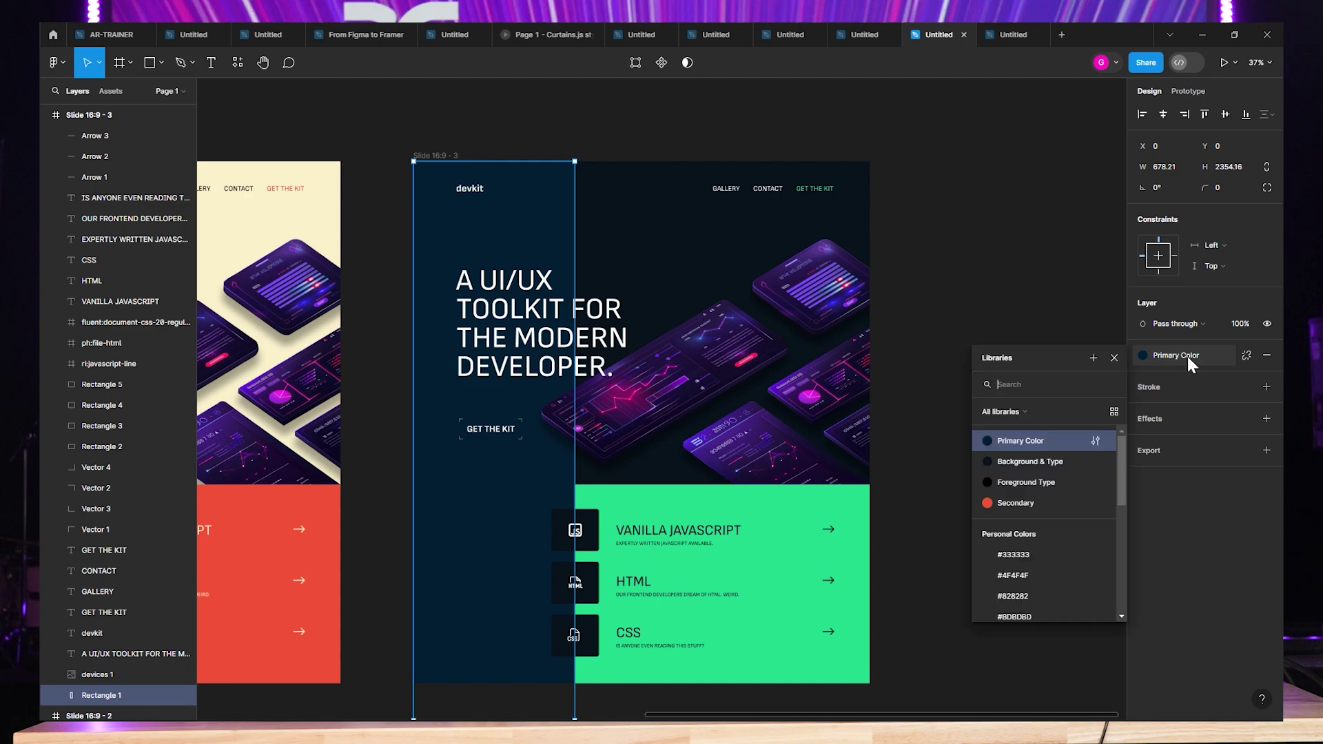
pyautogui.click(1051, 448)
pyautogui.click(1177, 355)
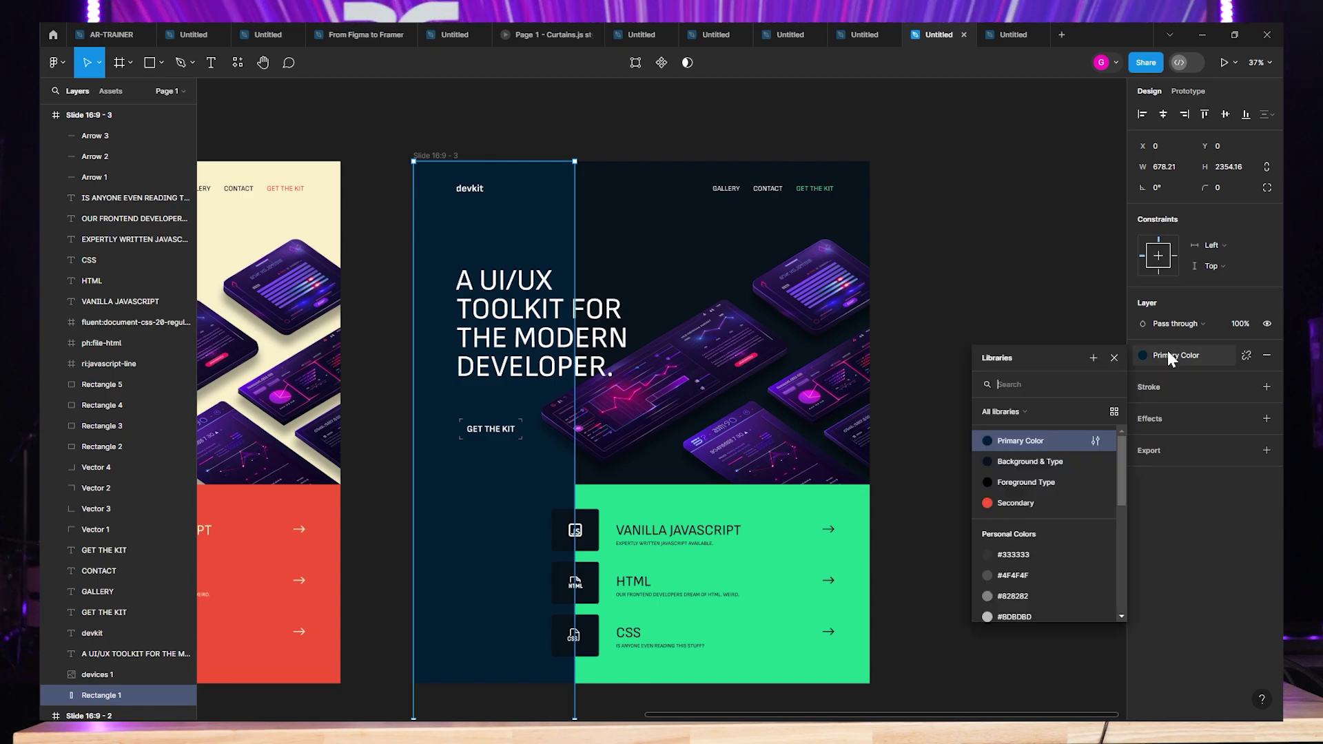
pyautogui.click(1102, 441)
pyautogui.click(817, 638)
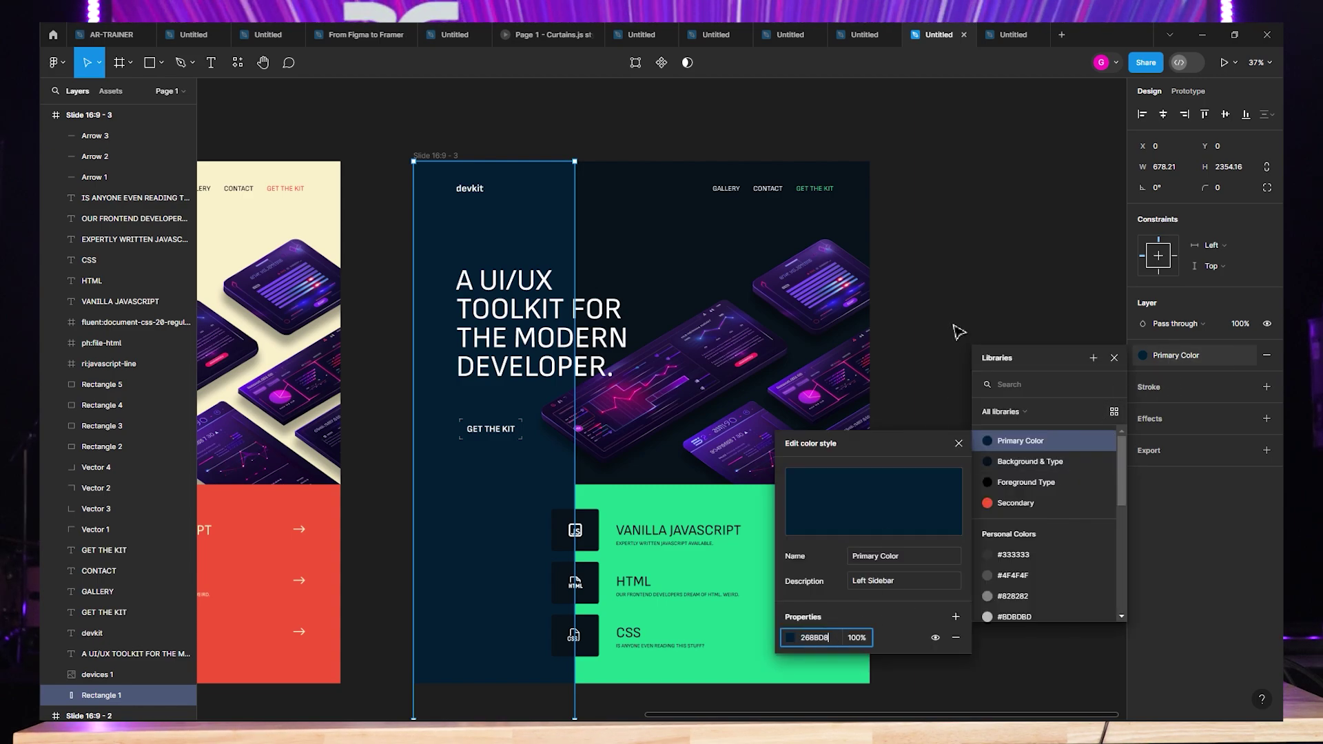
pyautogui.hotkey('ctrl', 'v')
pyautogui.hotkey('ctrl', 'z')
pyautogui.press('Escape')
pyautogui.press('Escape')
# Apply the Secondary style to the green lower block and change Secondary's hex to 268BD8.
pyautogui.click(737, 503)
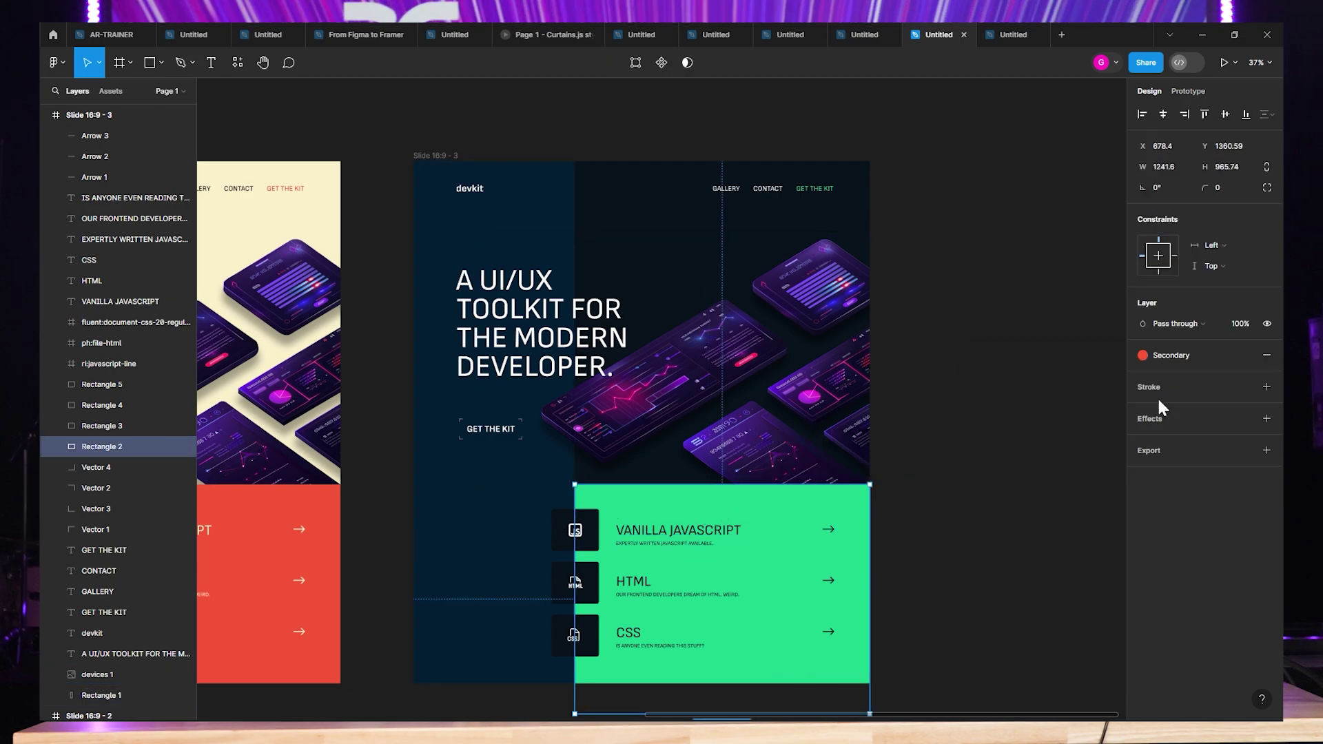
pyautogui.click(1169, 351)
pyautogui.click(1072, 483)
pyautogui.click(1156, 356)
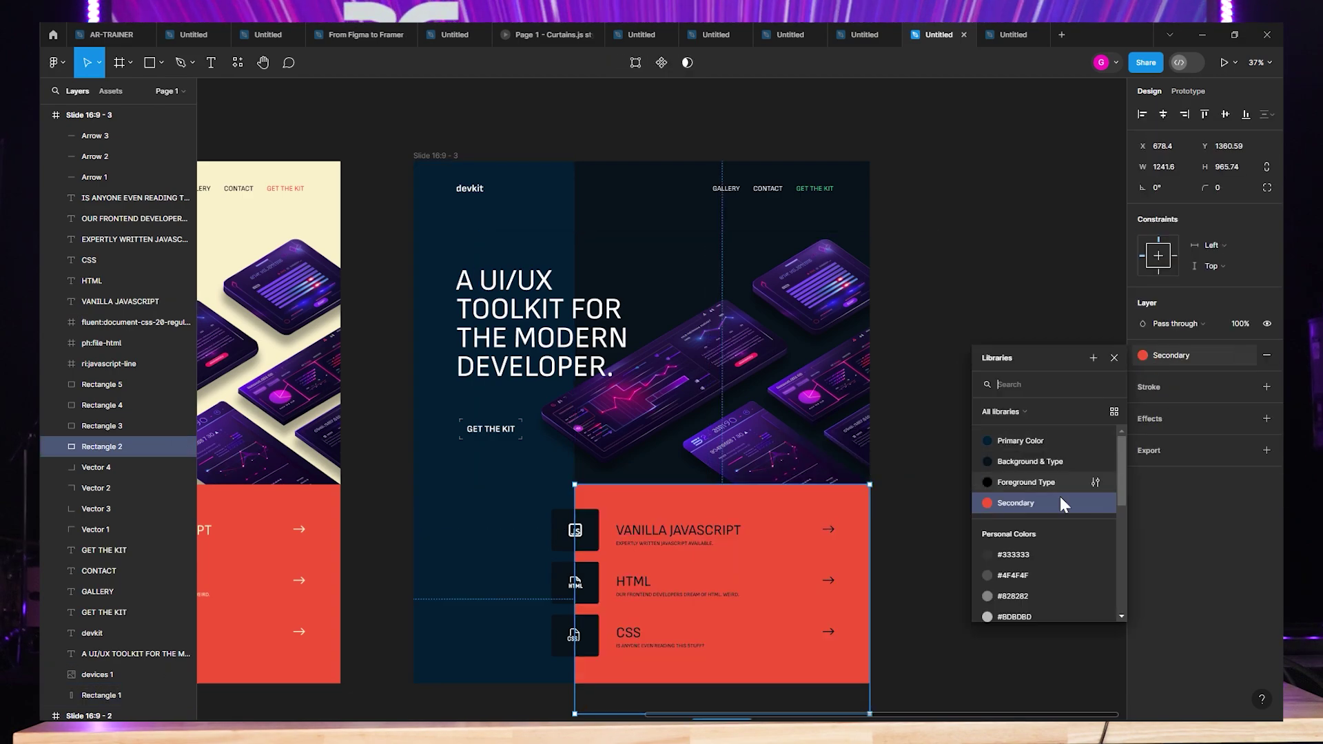
pyautogui.click(1096, 503)
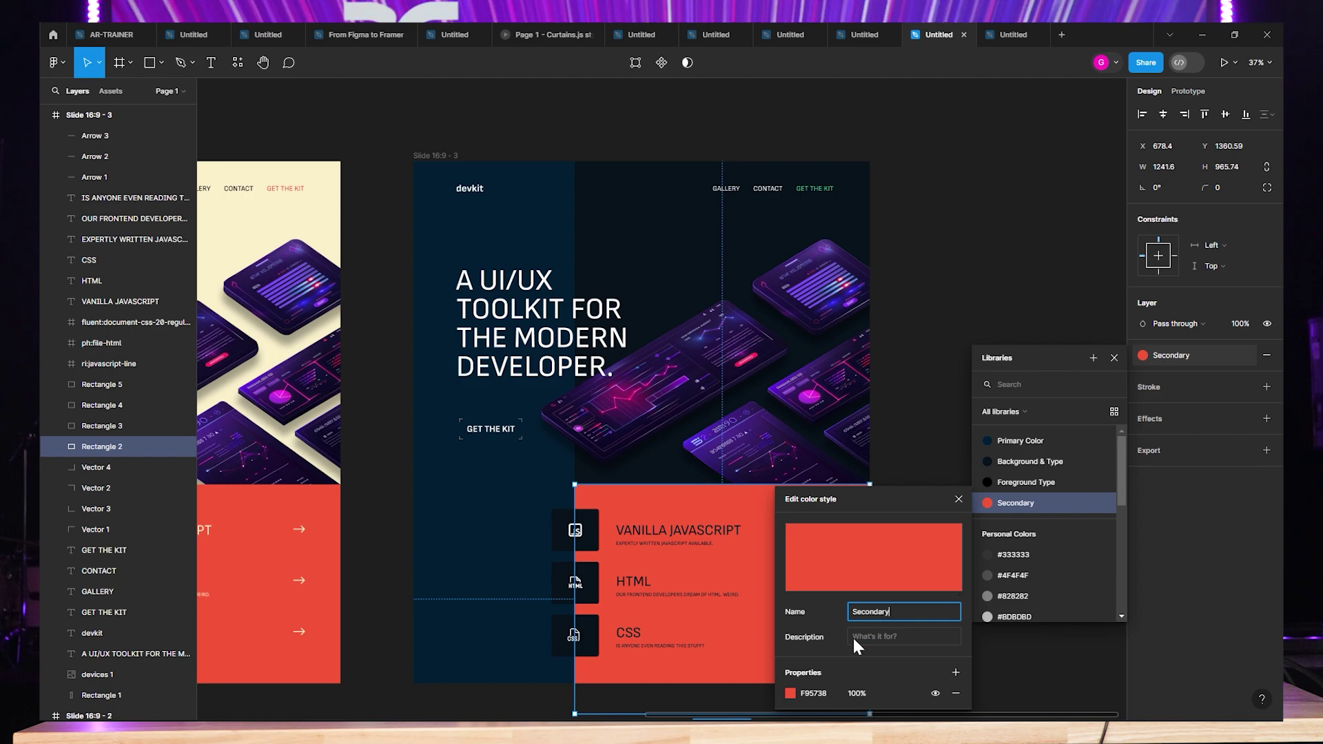
pyautogui.click(821, 692)
pyautogui.write('268BD8')
pyautogui.press('Return')
pyautogui.click(975, 257)
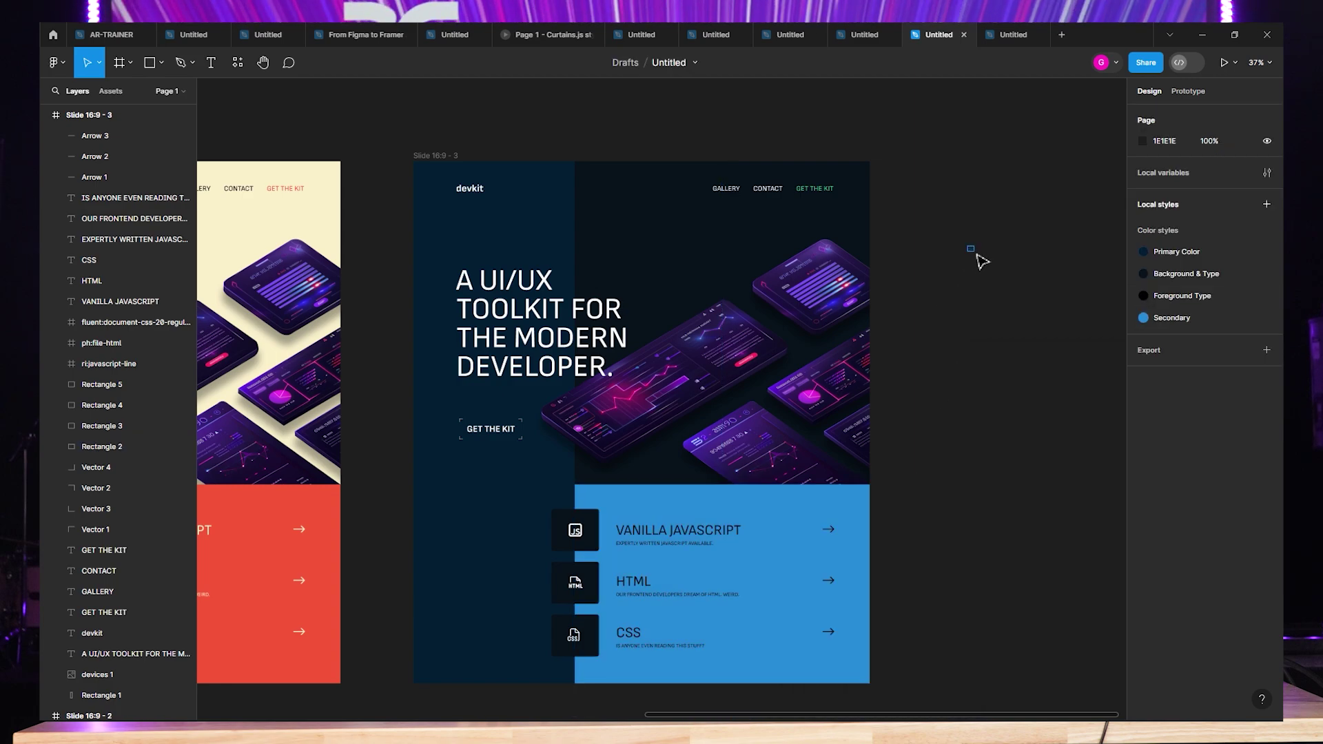
pyautogui.moveTo(983, 266); pyautogui.dragTo(1013, 286)
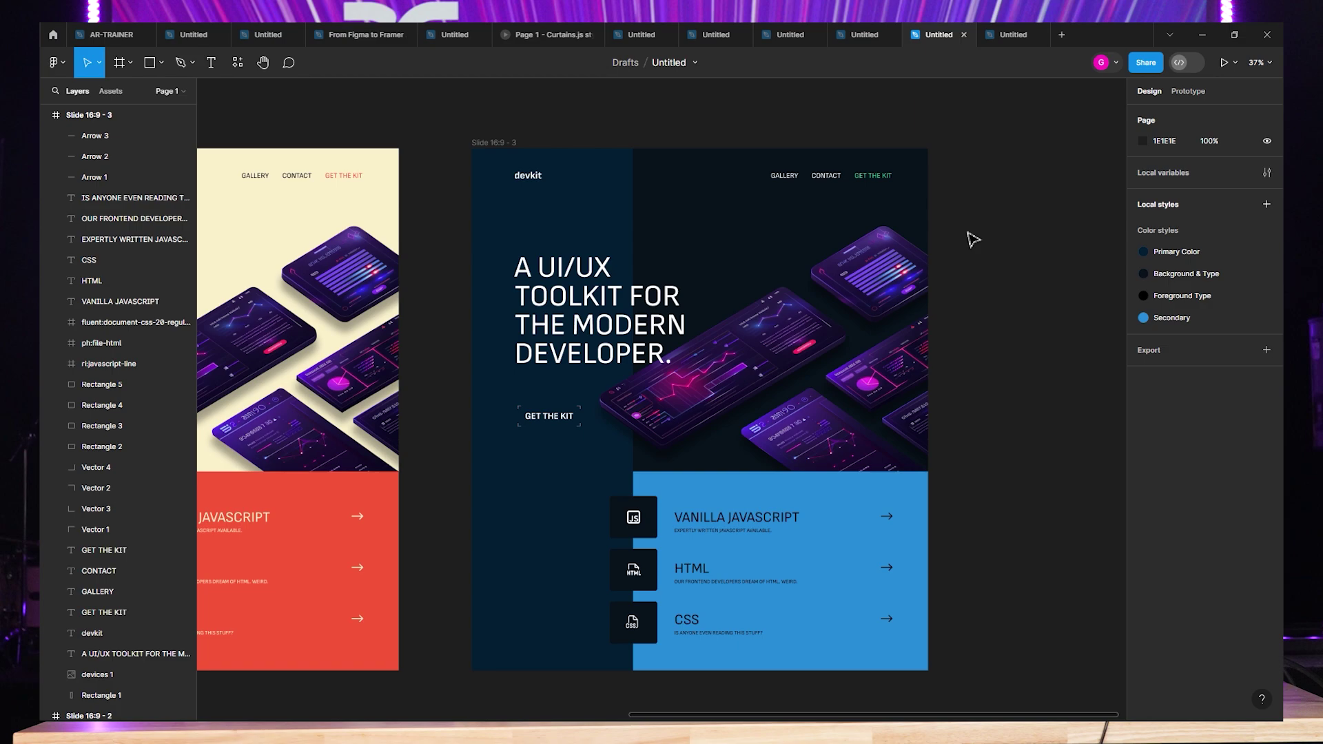
pyautogui.scroll(1, 984, 286)
# Apply the Secondary style to the header's GET THE KIT link.
pyautogui.click(873, 160)
pyautogui.click(1160, 491)
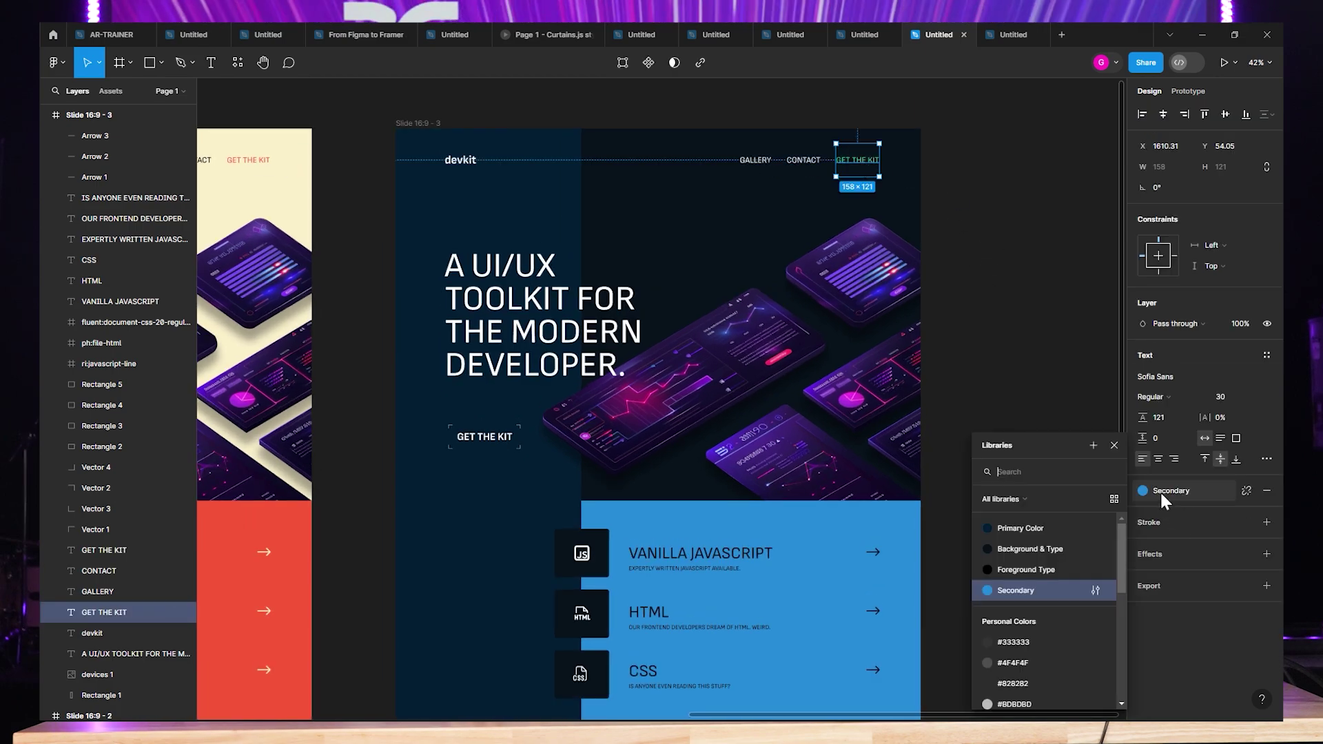
pyautogui.click(1018, 585)
pyautogui.click(998, 378)
pyautogui.scroll(-1, 979, 379)
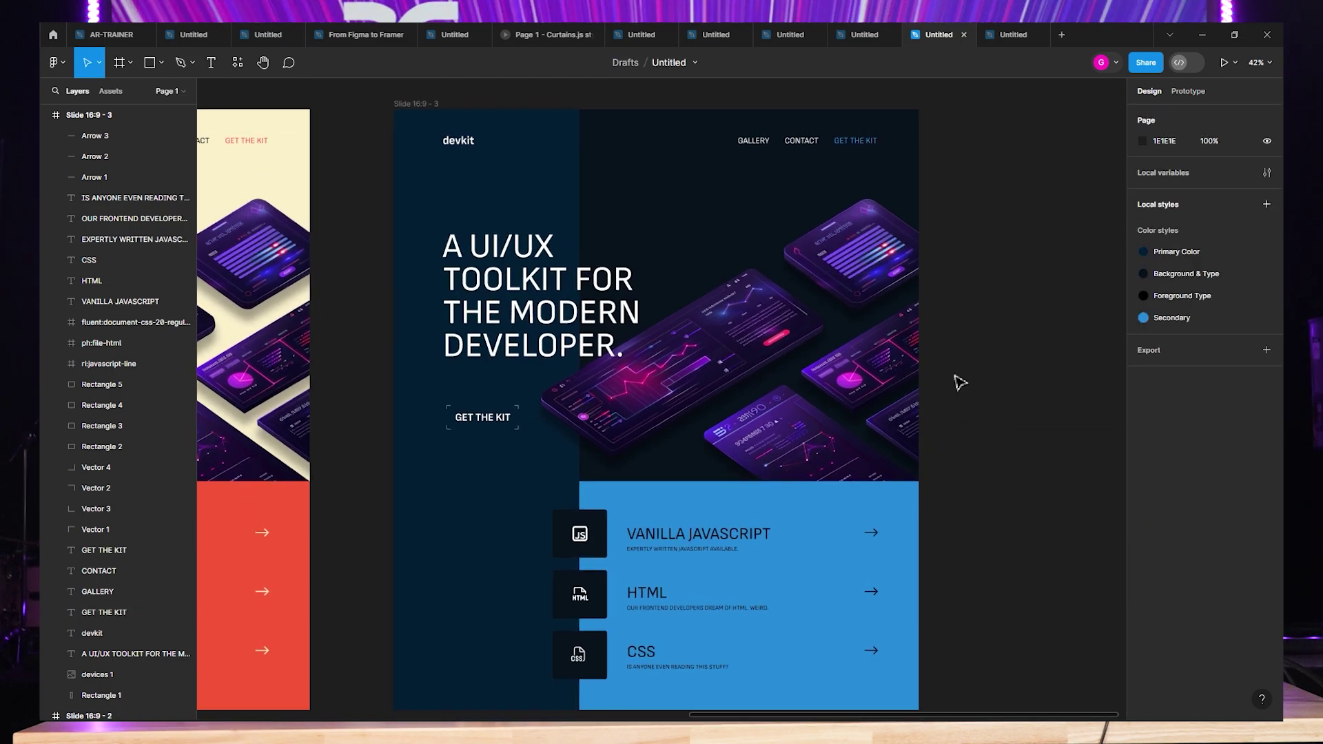
pyautogui.scroll(-1, 960, 383)
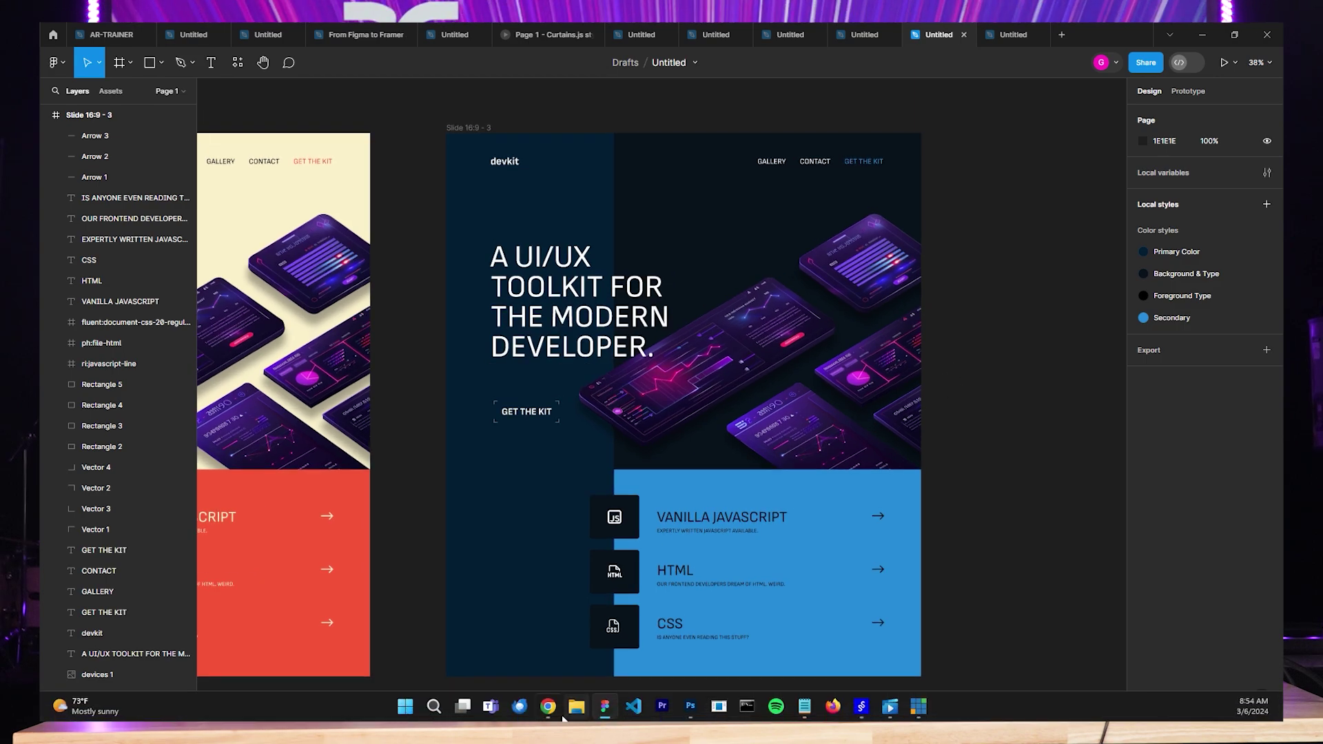
# Bring the Coolors palette with pink FF407D forward and resize it beside Figma's styles.
pyautogui.click(551, 710)
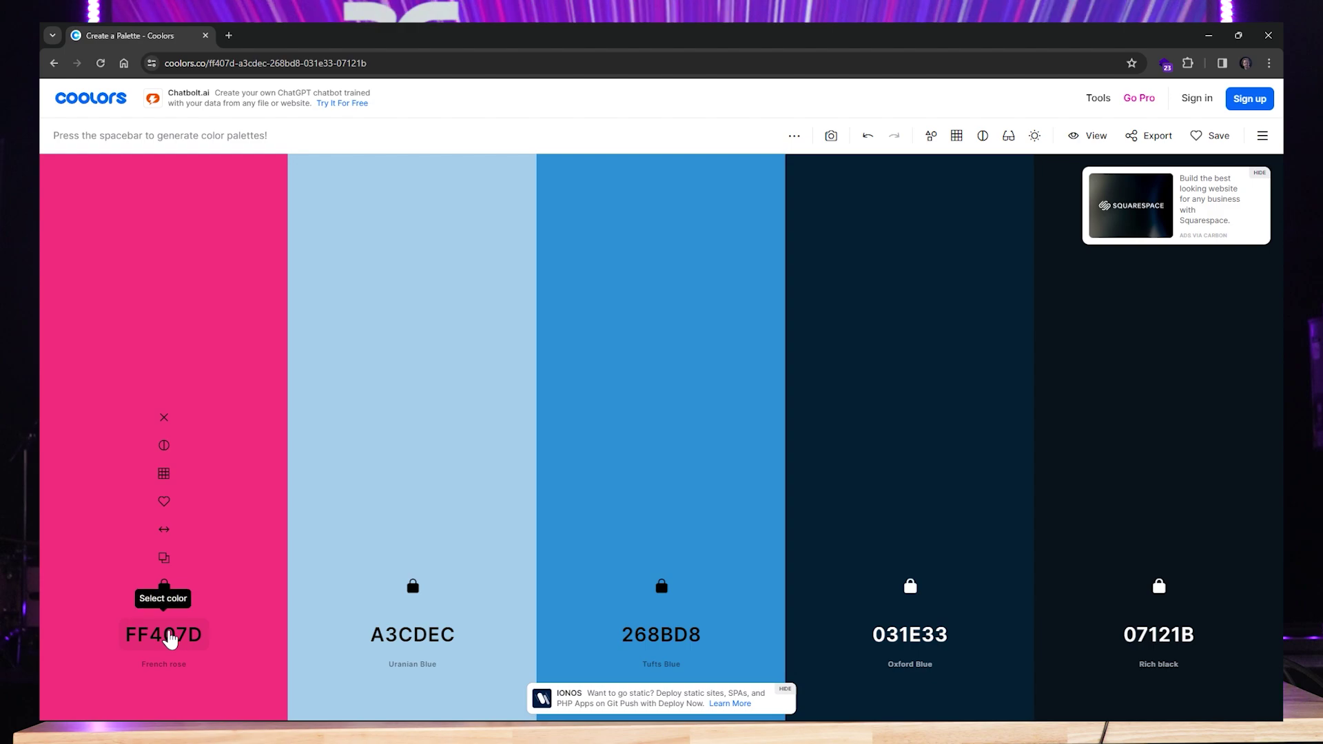
pyautogui.click(169, 639)
pyautogui.moveTo(1025, 35); pyautogui.dragTo(1125, 143)
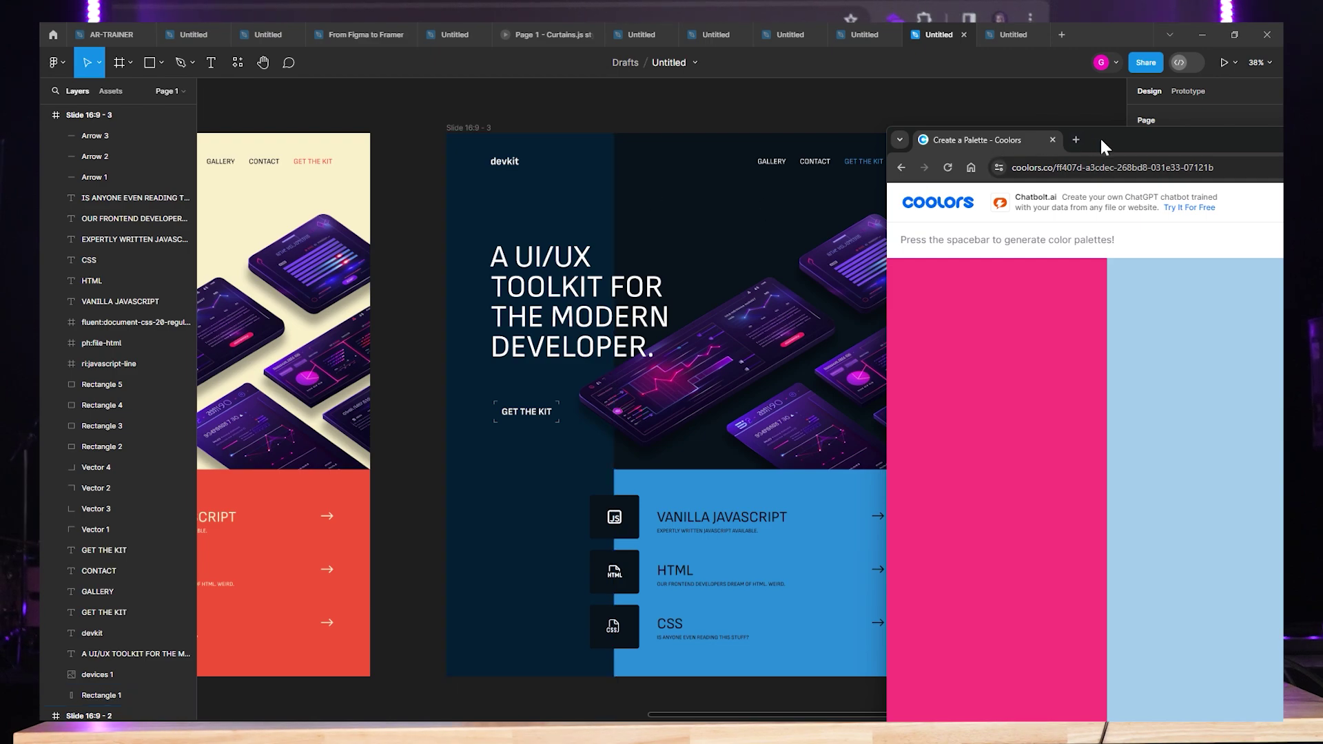
pyautogui.moveTo(1100, 136); pyautogui.dragTo(1099, 492)
pyautogui.click(684, 368)
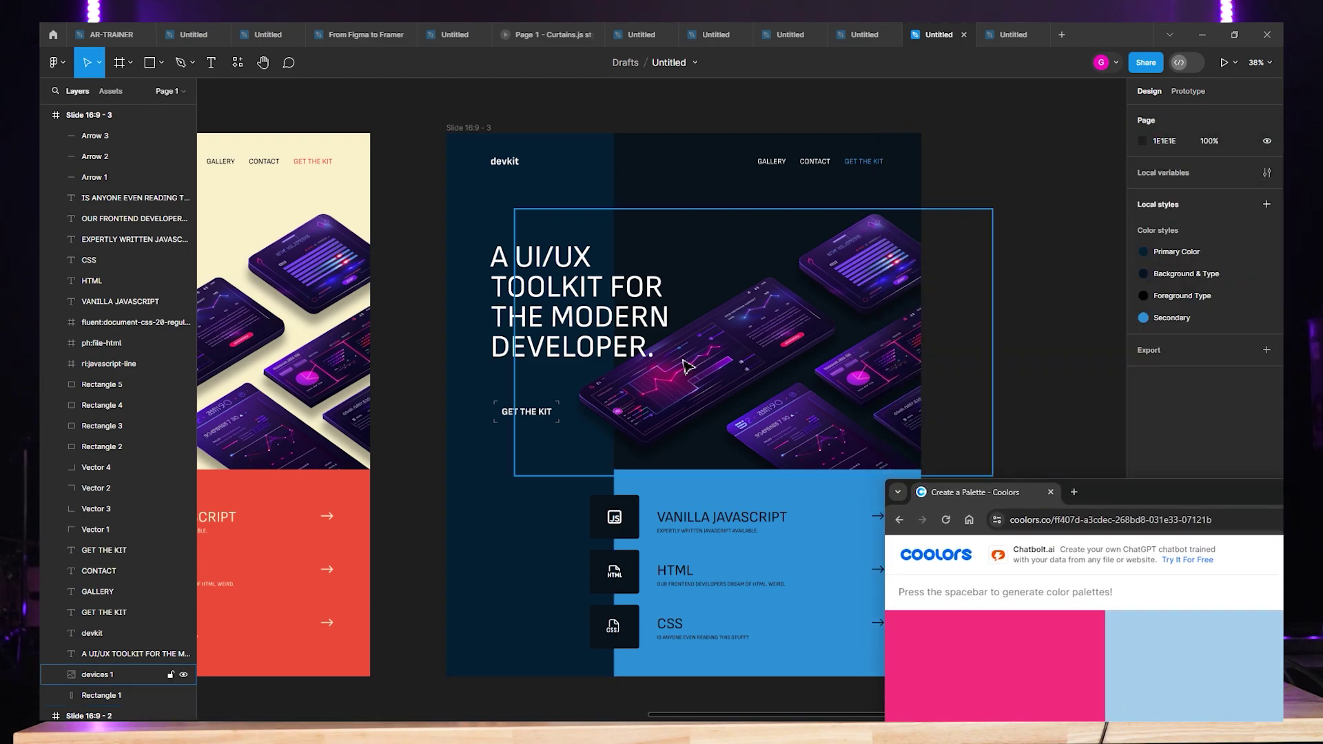
# Edit the Secondary style by sampling the dark background, giving a near-black navy around 070D12.
pyautogui.click(818, 498)
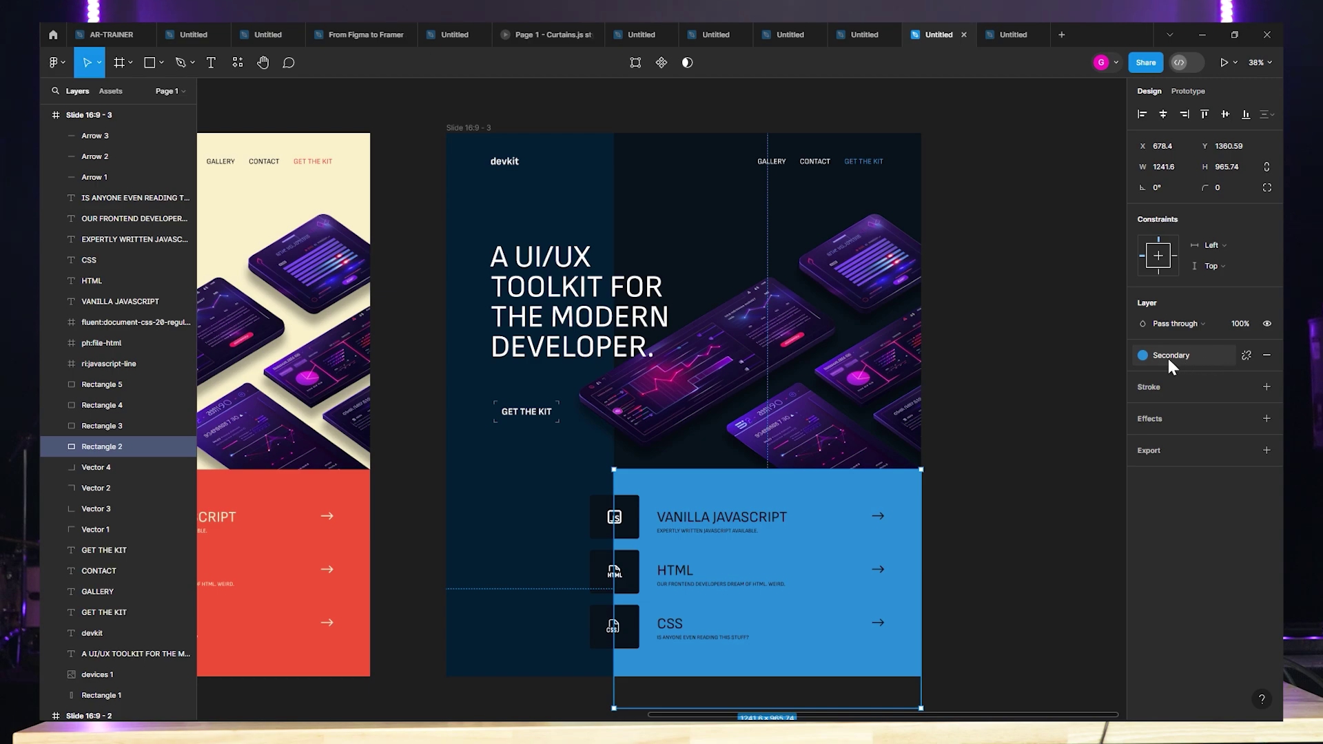
pyautogui.click(1145, 354)
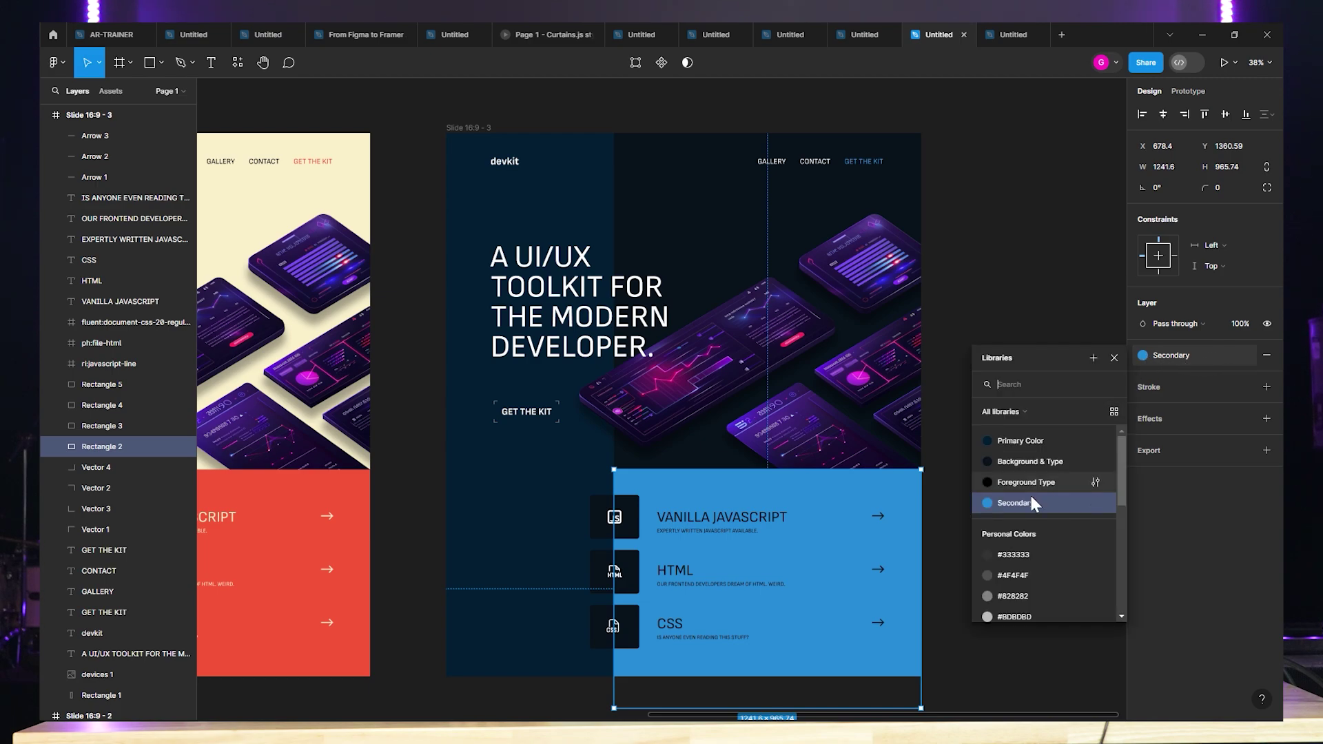
pyautogui.click(1025, 504)
pyautogui.click(1165, 355)
pyautogui.click(1095, 502)
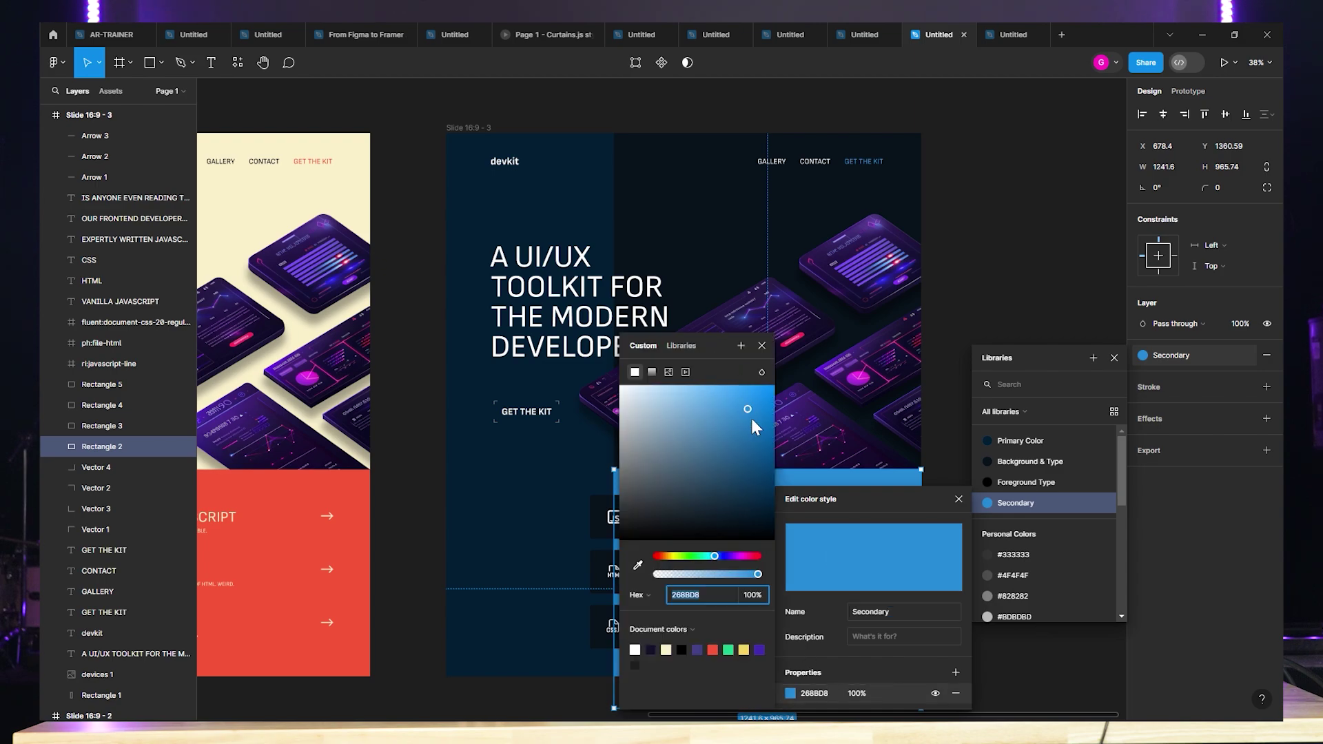
pyautogui.scroll(-5, 751, 415)
pyautogui.scroll(3, 867, 353)
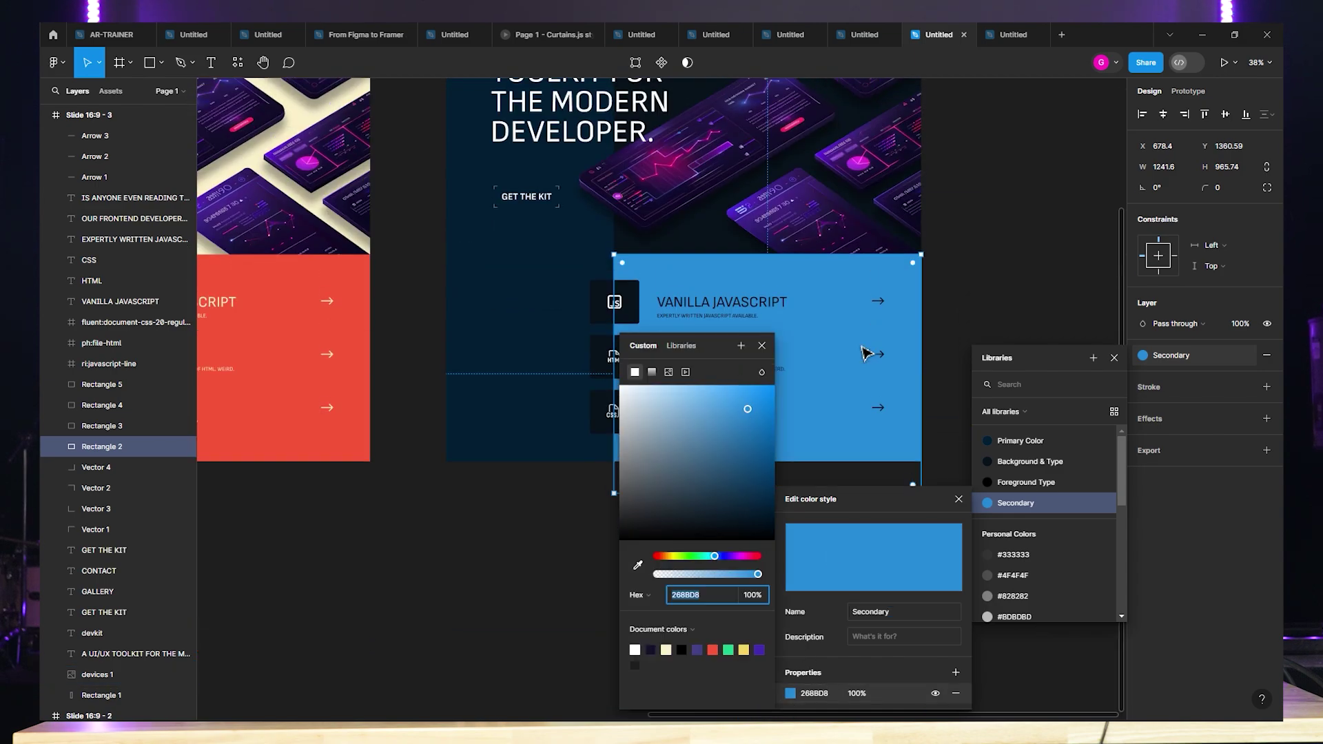
pyautogui.moveTo(748, 415)
pyautogui.mouseDown()
pyautogui.moveTo(775, 445)
pyautogui.moveTo(748, 419)
pyautogui.moveTo(755, 437)
pyautogui.mouseUp()
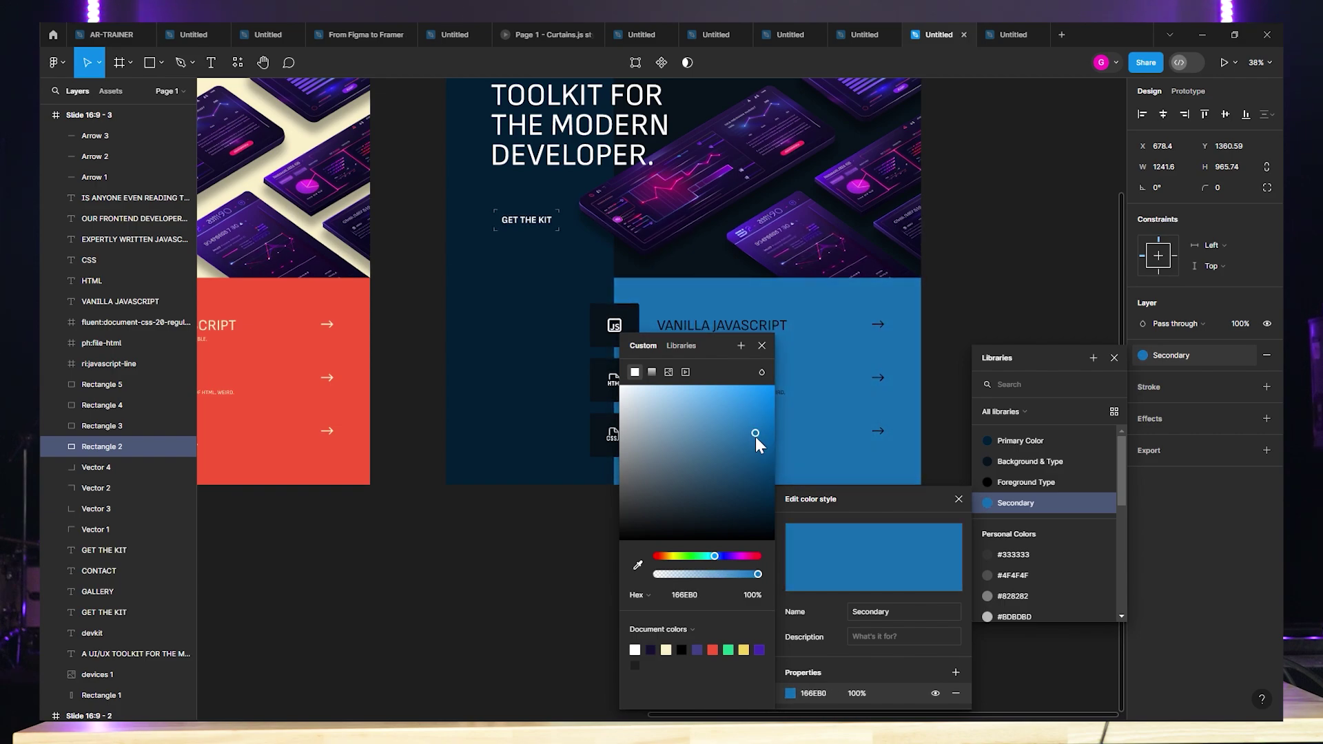
pyautogui.click(637, 563)
pyautogui.click(718, 266)
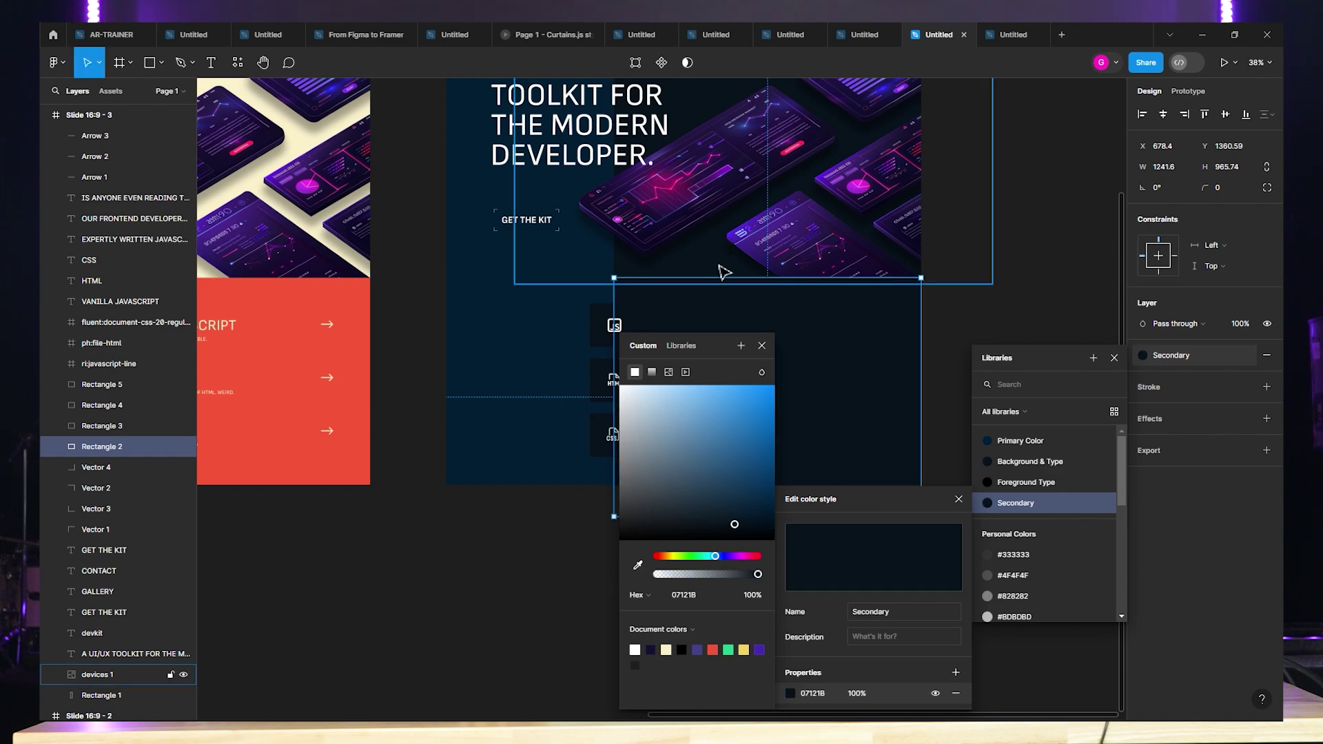
pyautogui.moveTo(743, 513); pyautogui.dragTo(713, 541)
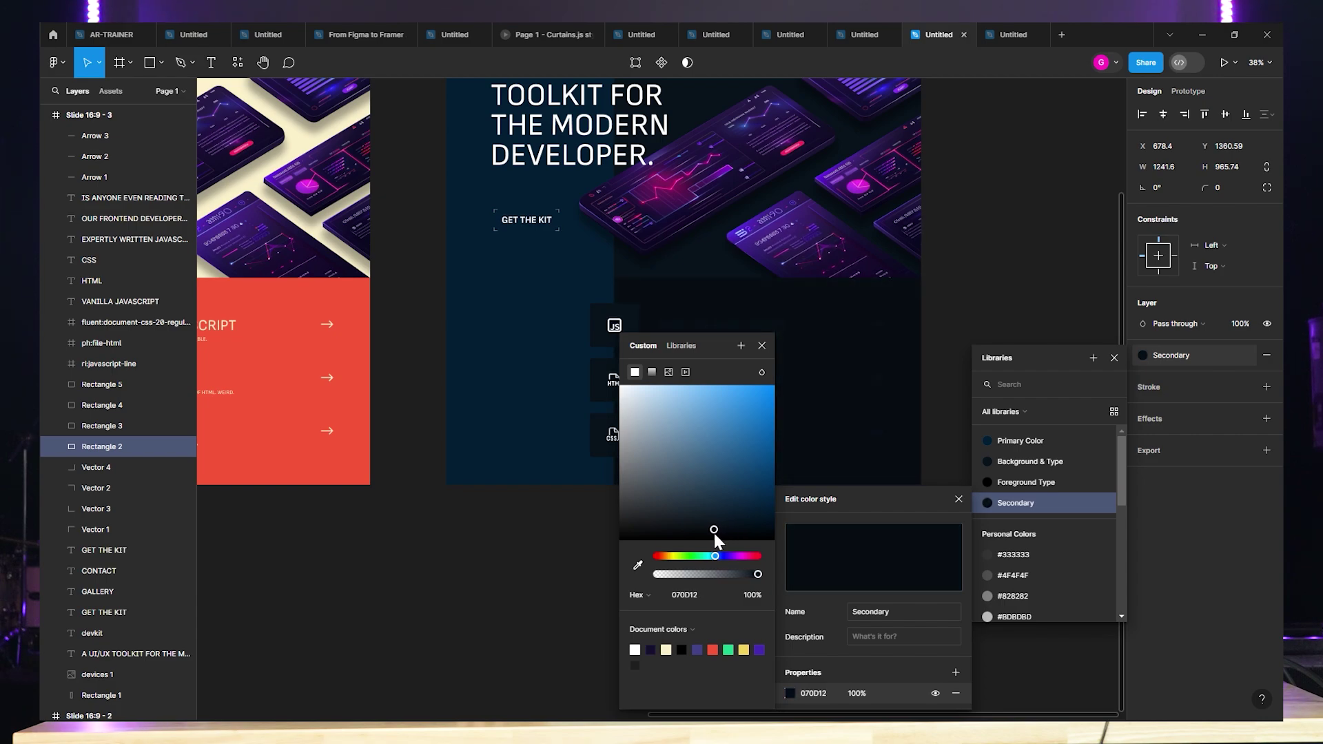
pyautogui.click(965, 230)
# Try a detached white stroke on the feature texts and arrows, then undo it.
pyautogui.moveTo(966, 230); pyautogui.dragTo(995, 391)
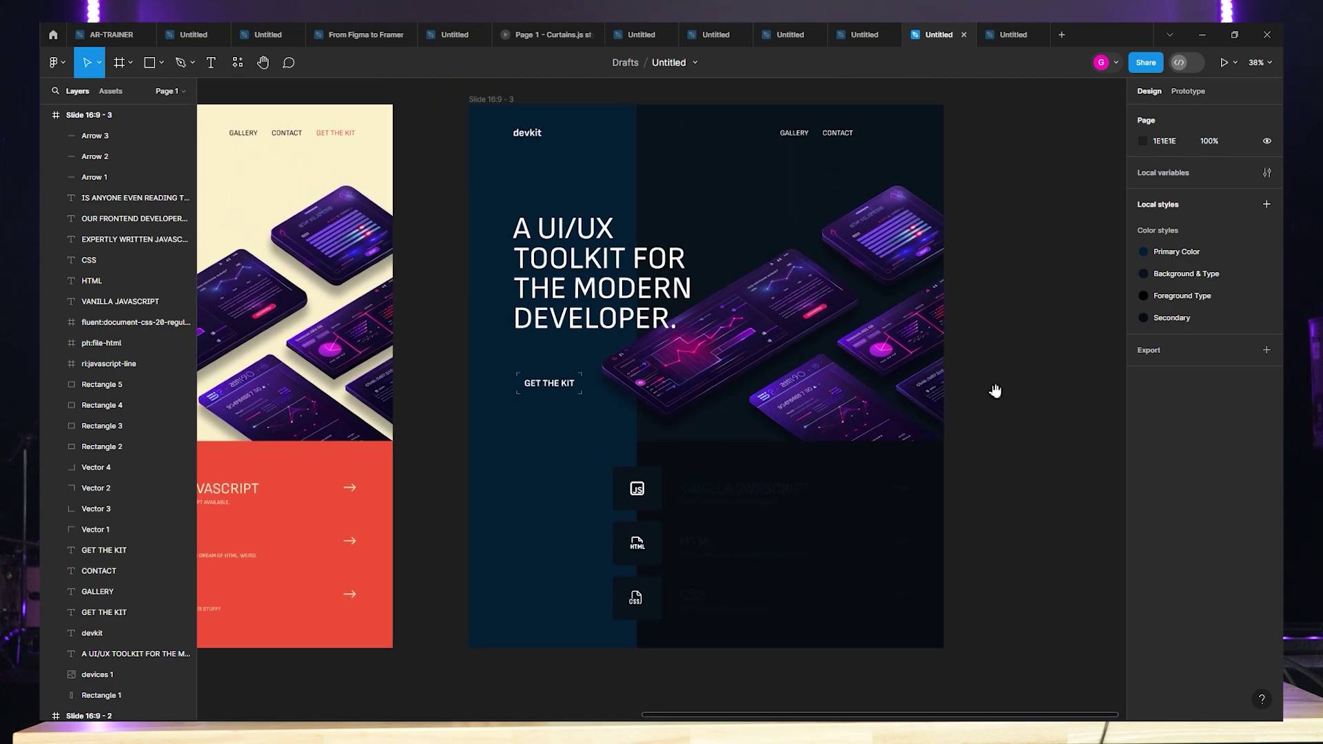
pyautogui.click(731, 506)
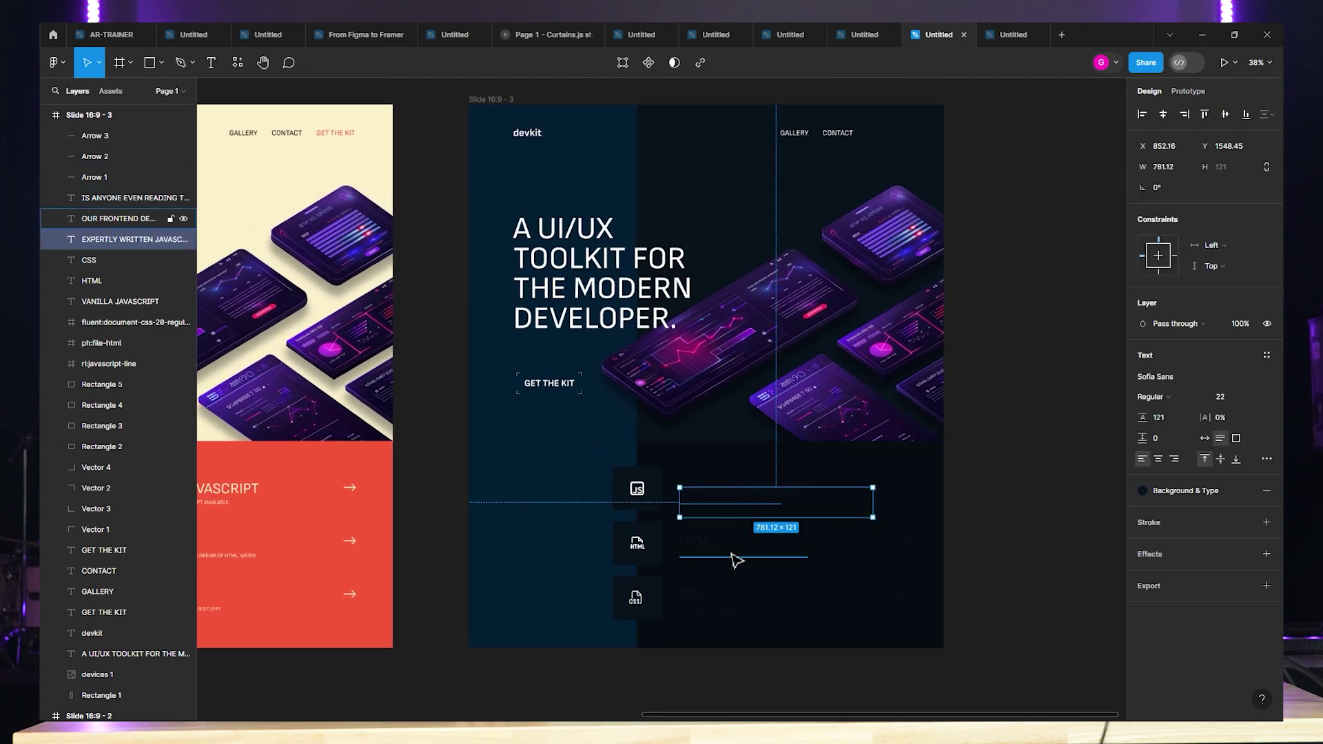
pyautogui.scroll(-3, 762, 664)
pyautogui.moveTo(1050, 544); pyautogui.dragTo(848, 428)
pyautogui.keyDown('shift'); pyautogui.click(847, 428); pyautogui.keyUp('shift')
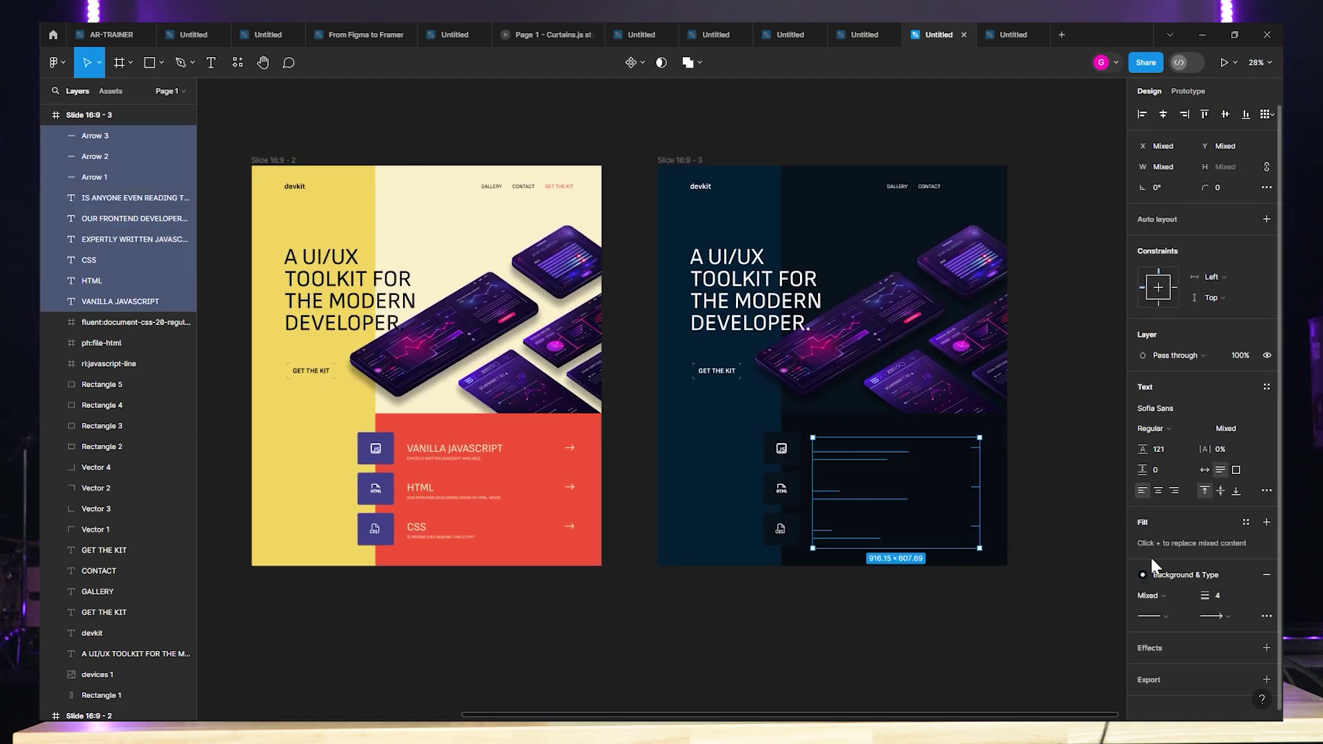
pyautogui.click(1246, 575)
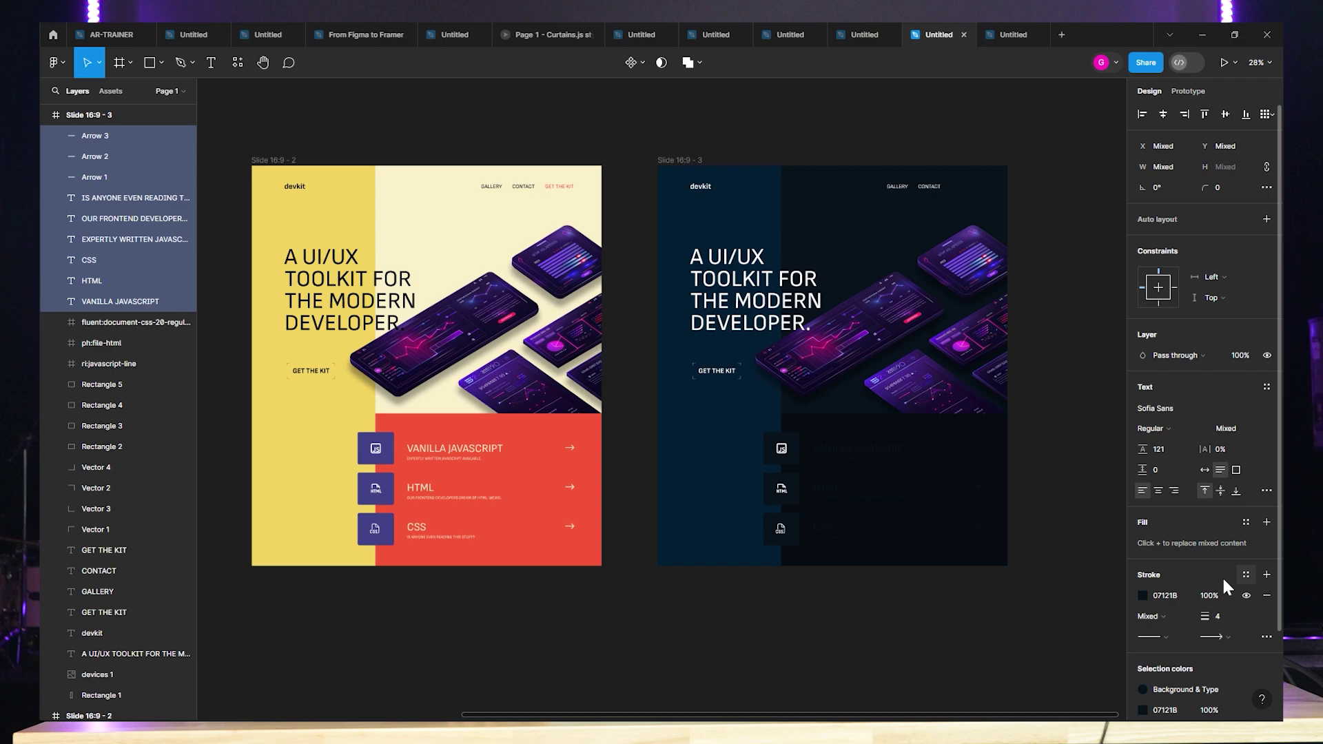
pyautogui.click(1142, 595)
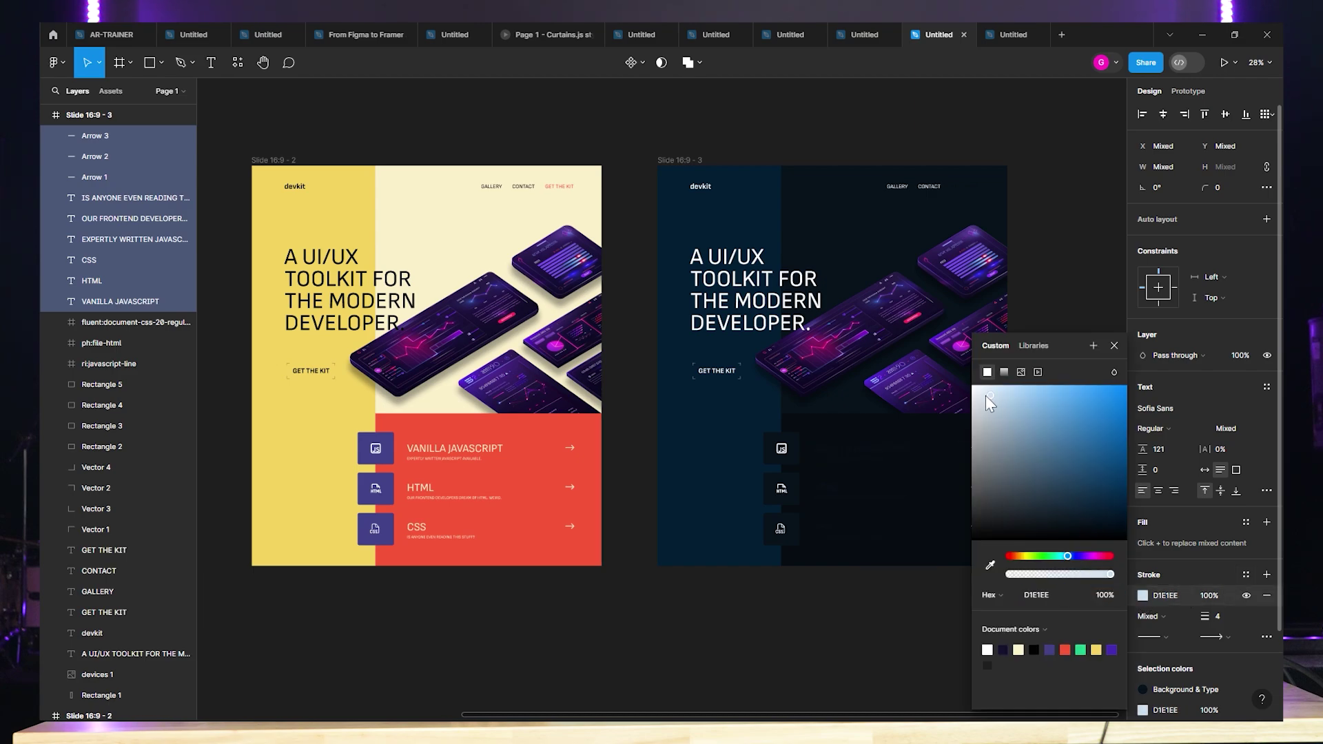
pyautogui.moveTo(985, 396); pyautogui.dragTo(963, 357)
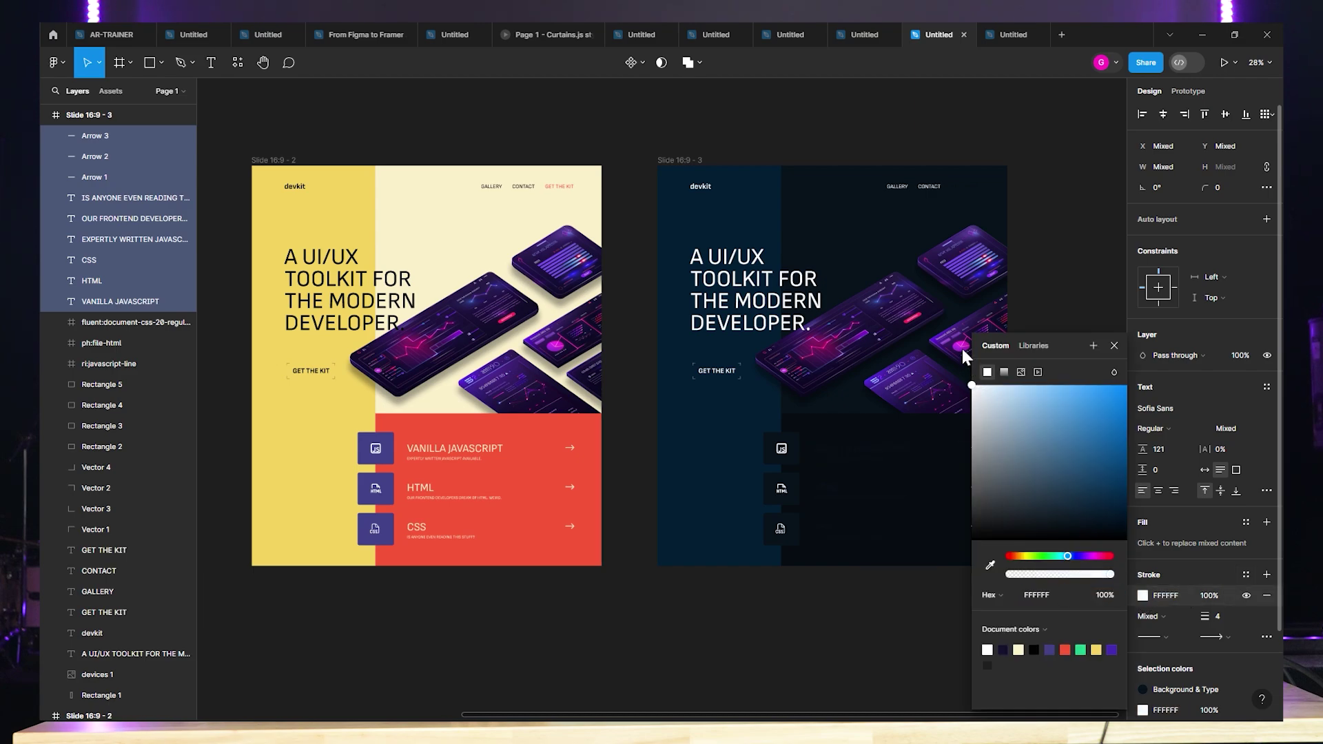
pyautogui.click(1068, 317)
pyautogui.hotkey('ctrl', 'z')
pyautogui.hotkey('ctrl', 'z')
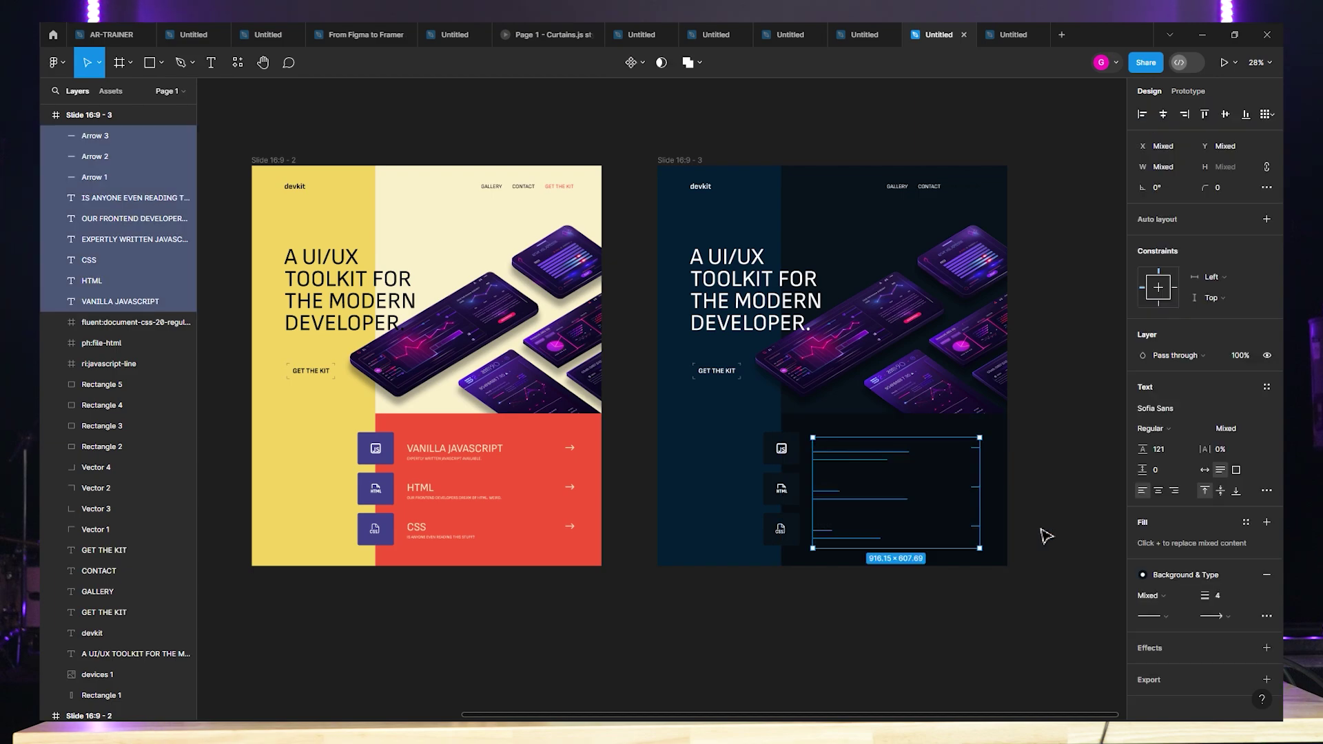
pyautogui.click(1091, 529)
# Detach the fill of the VANILLA JAVASCRIPT, HTML and CSS headings and descriptions and make it white.
pyautogui.scroll(5, 990, 507)
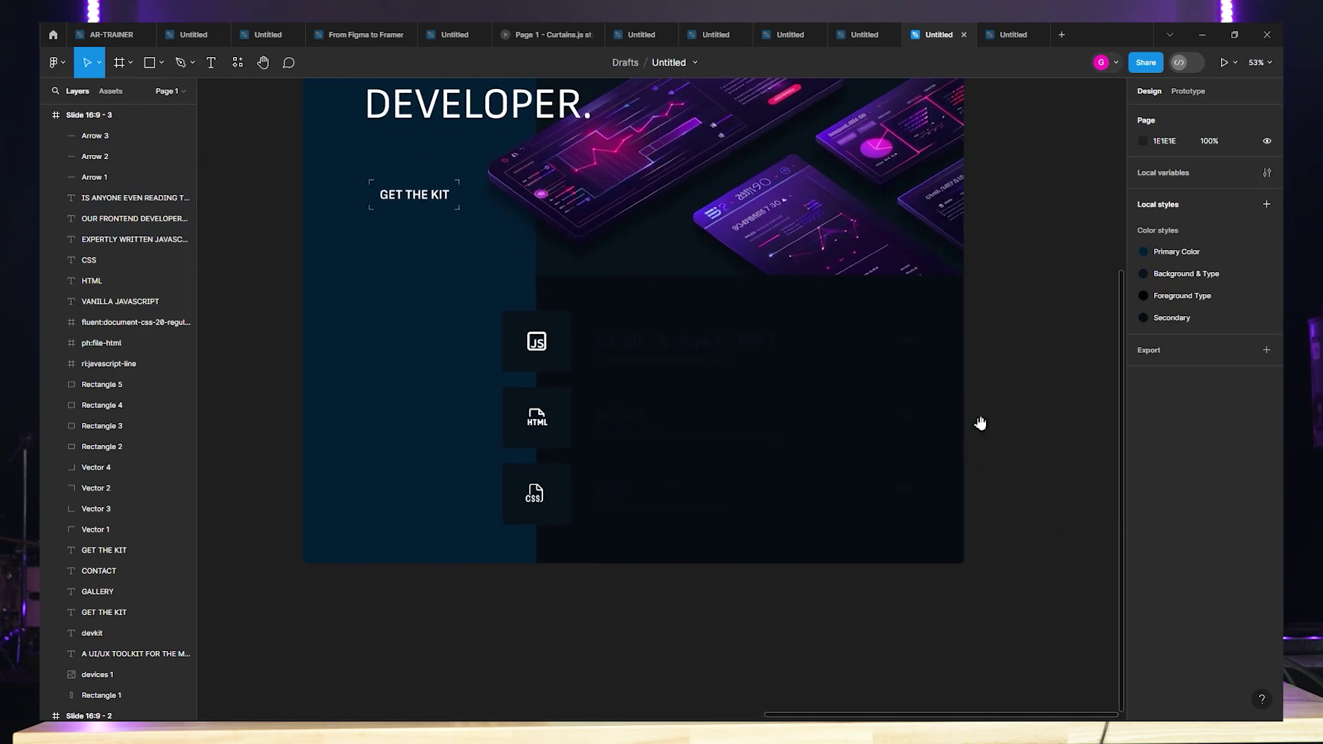
pyautogui.scroll(-5, 658, 338)
pyautogui.click(579, 251)
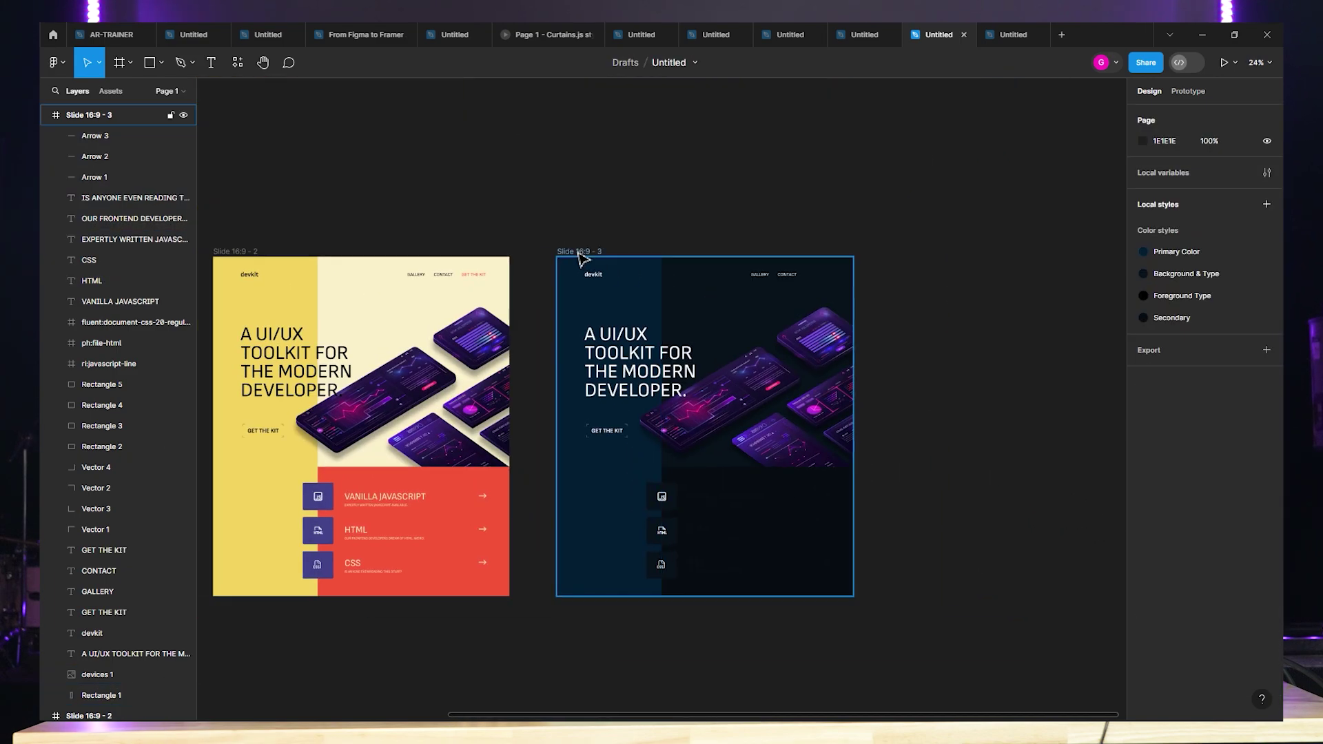
pyautogui.scroll(1, 853, 576)
pyautogui.scroll(5, 856, 623)
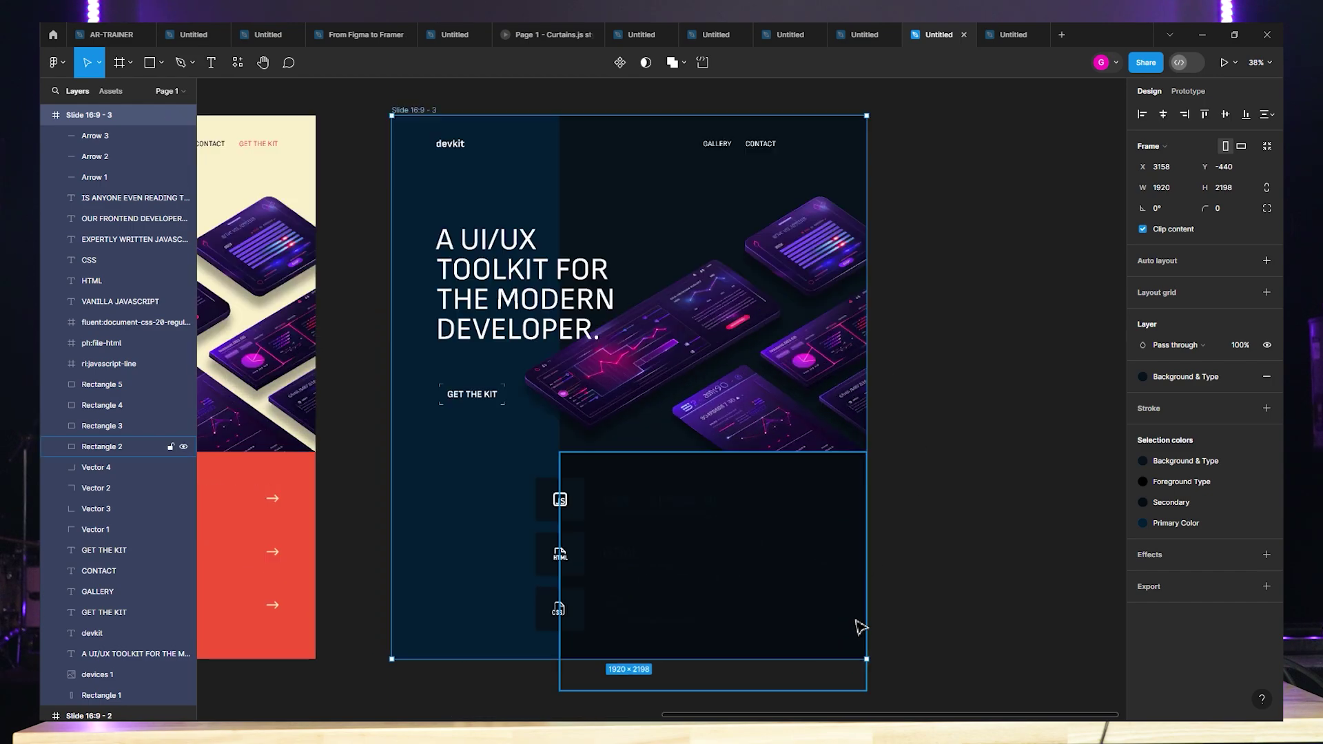
pyautogui.click(710, 343)
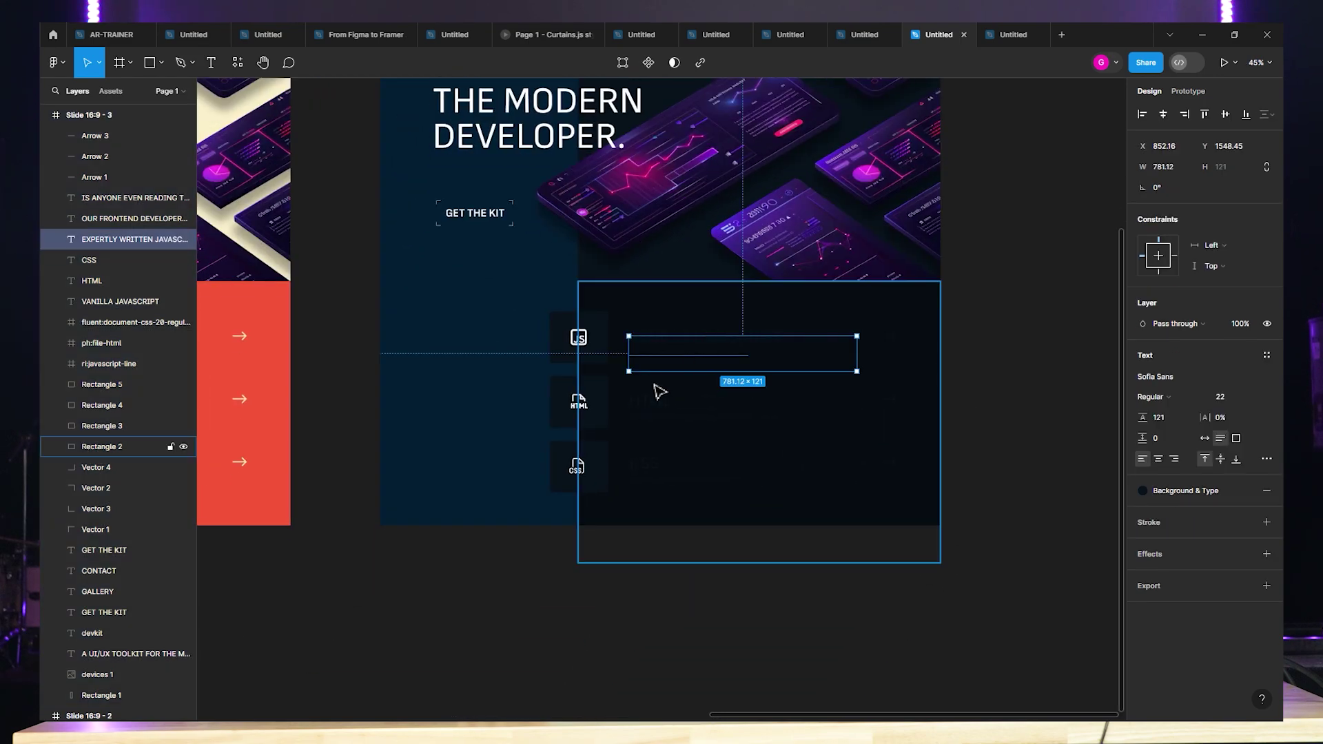
pyautogui.click(665, 334)
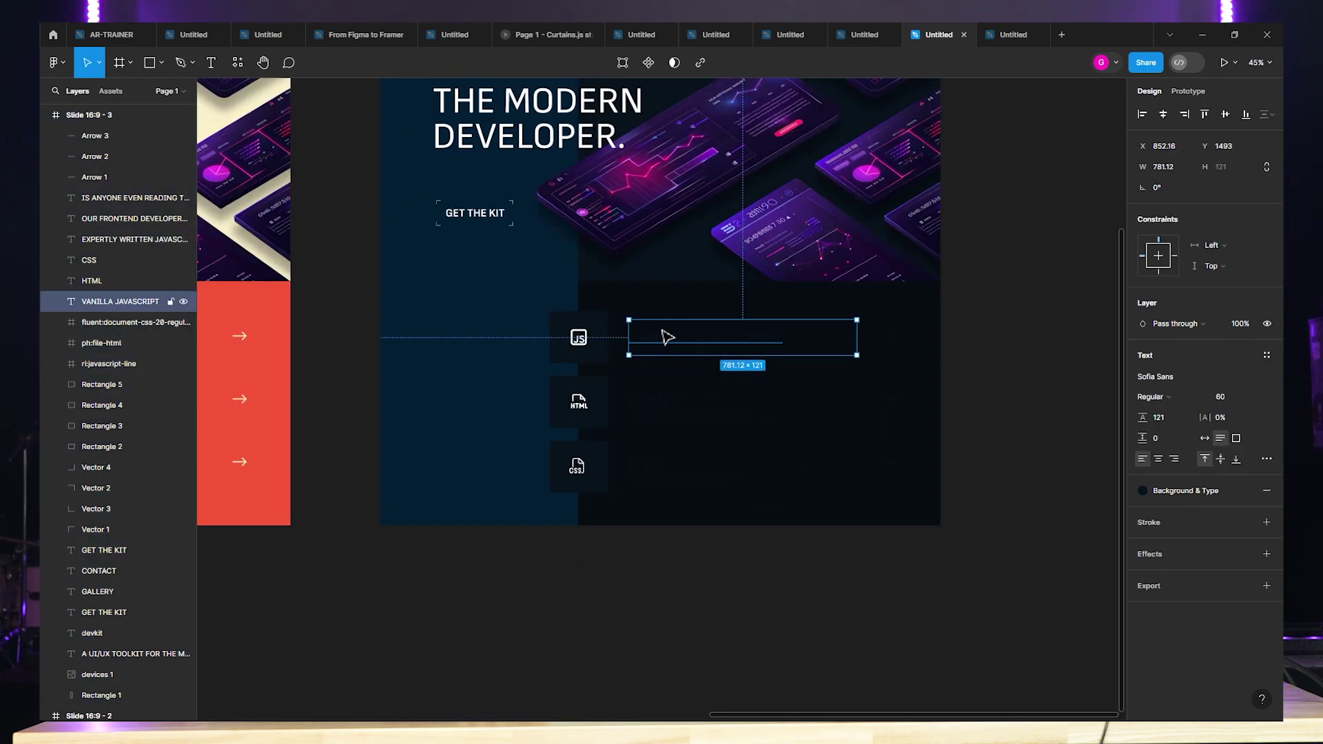
pyautogui.keyDown('shift'); pyautogui.click(658, 395); pyautogui.keyUp('shift')
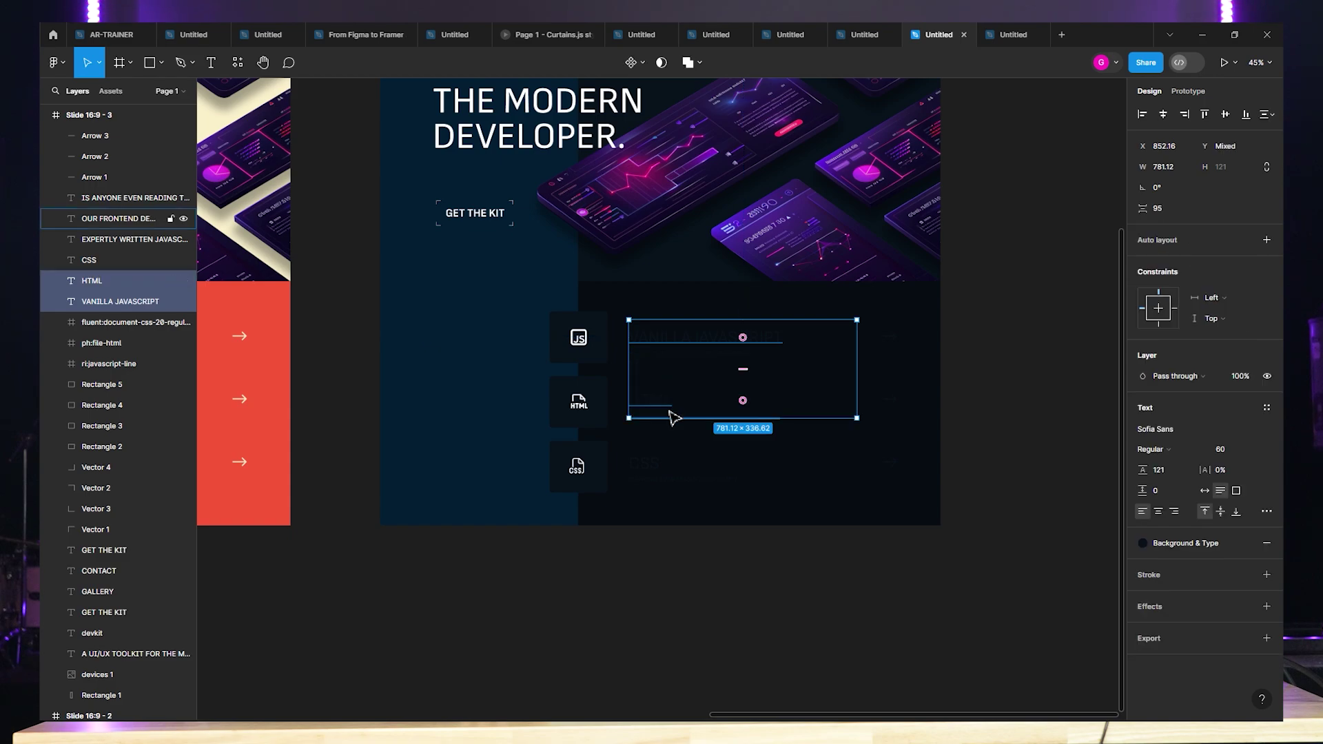
pyautogui.keyDown('shift'); pyautogui.click(689, 418); pyautogui.keyUp('shift')
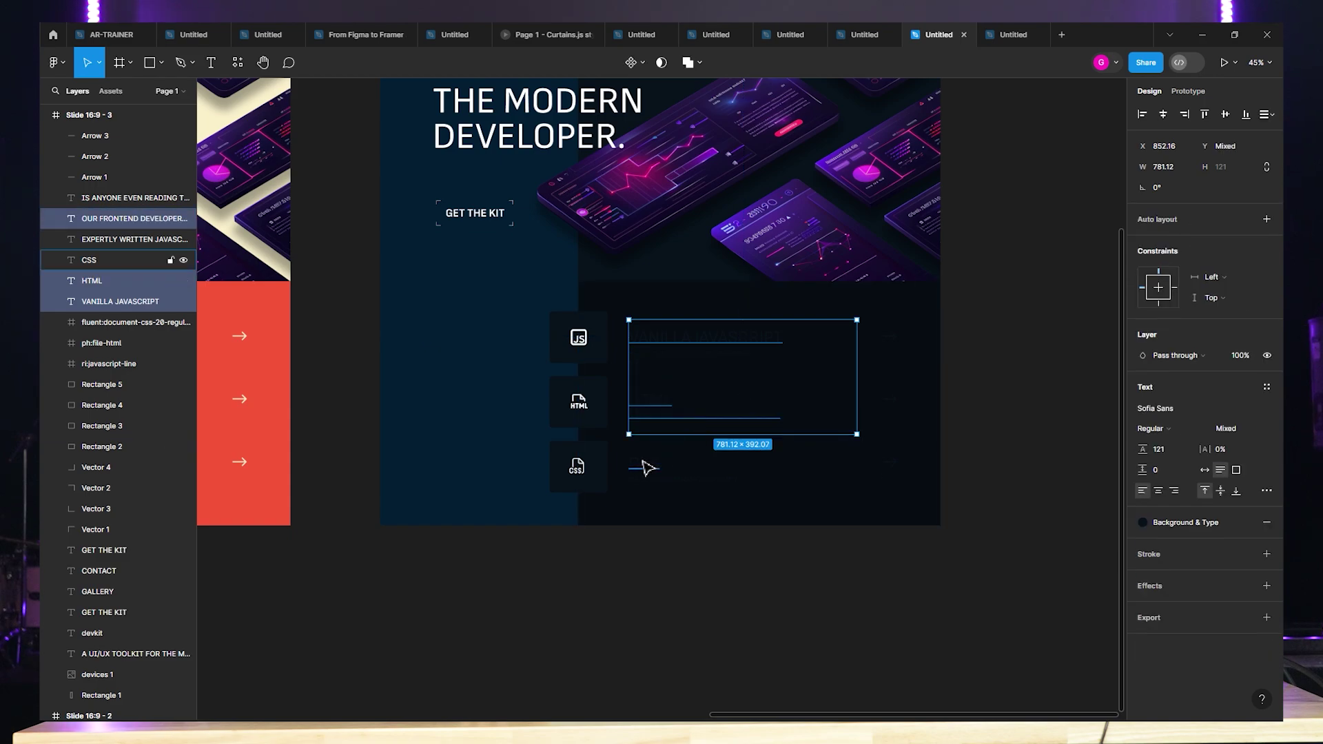
pyautogui.keyDown('shift'); pyautogui.click(644, 464); pyautogui.keyUp('shift')
pyautogui.keyDown('shift'); pyautogui.click(679, 479); pyautogui.keyUp('shift')
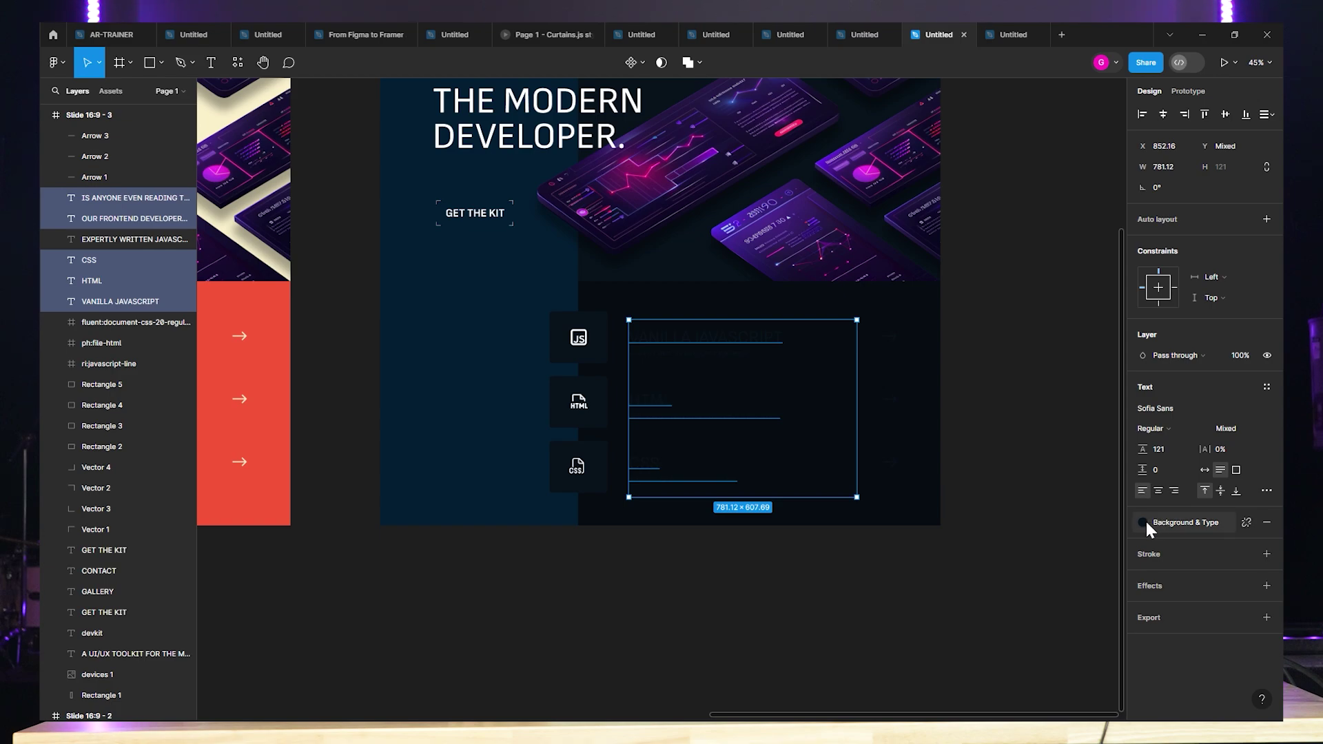
pyautogui.click(1246, 523)
pyautogui.click(1142, 543)
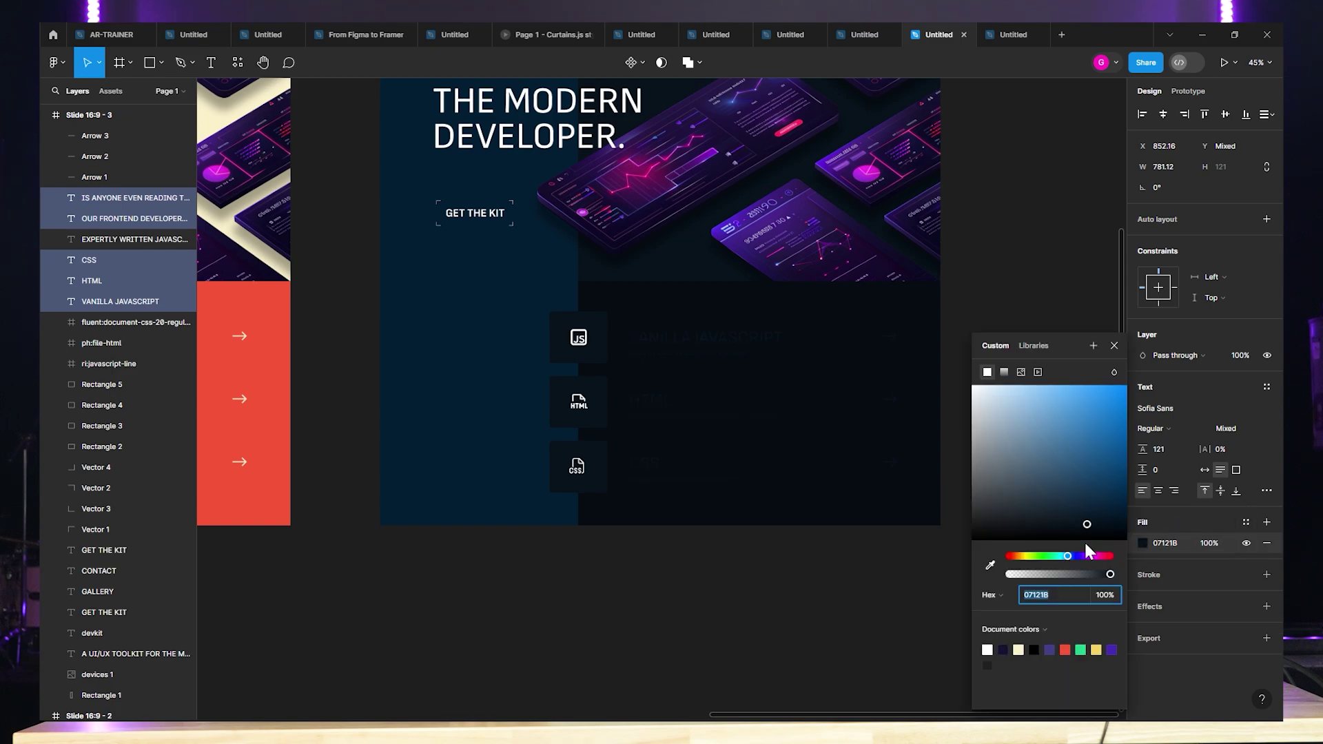
pyautogui.moveTo(1085, 537); pyautogui.dragTo(941, 347)
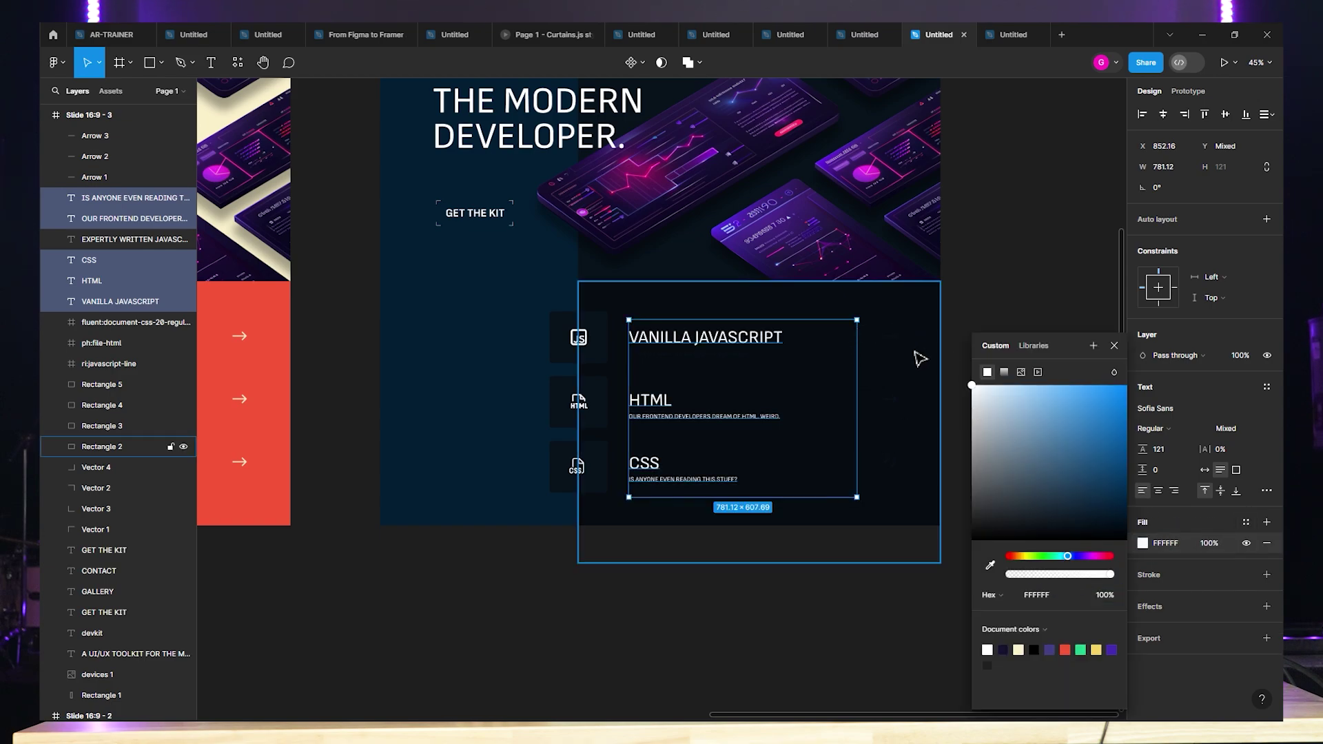
pyautogui.click(972, 328)
# Detach the three arrows' fill and stroke styles and set both to white.
pyautogui.moveTo(985, 306); pyautogui.dragTo(890, 530)
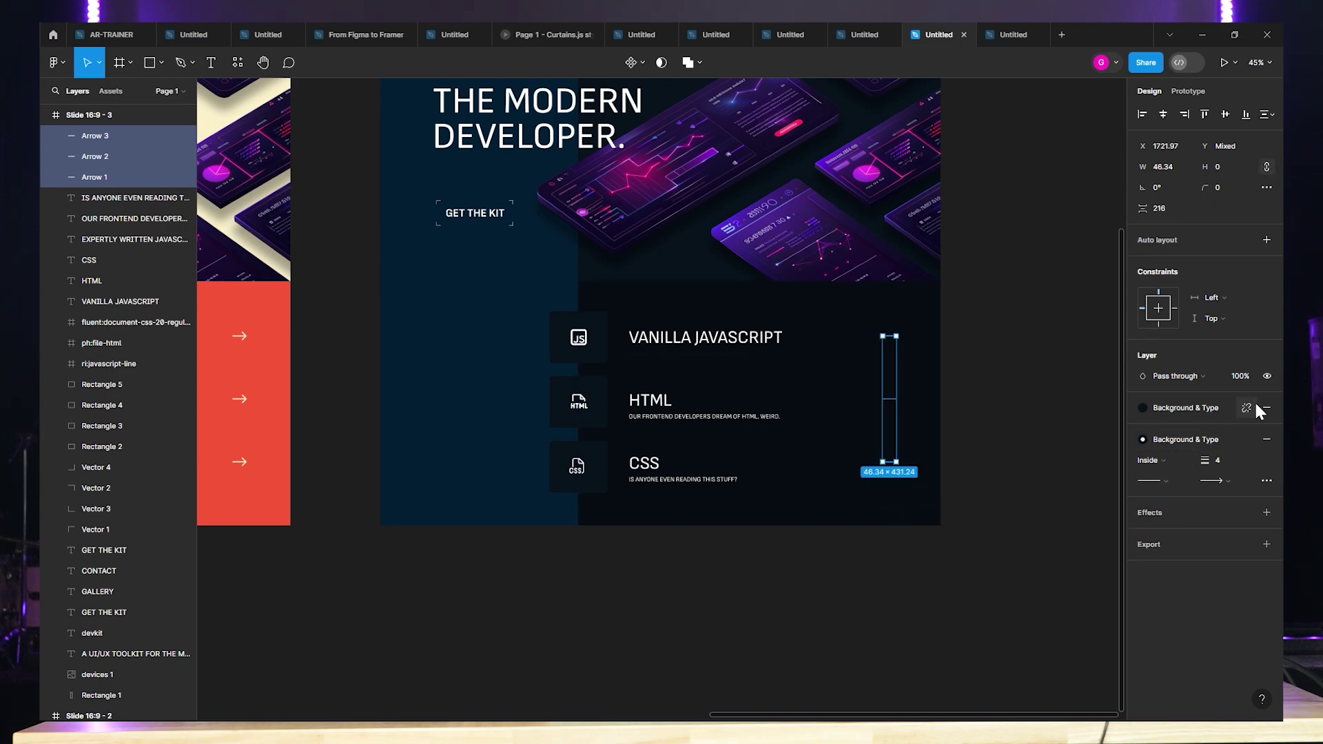
pyautogui.click(1246, 408)
pyautogui.click(1143, 428)
pyautogui.moveTo(1013, 417); pyautogui.dragTo(962, 363)
pyautogui.click(1246, 460)
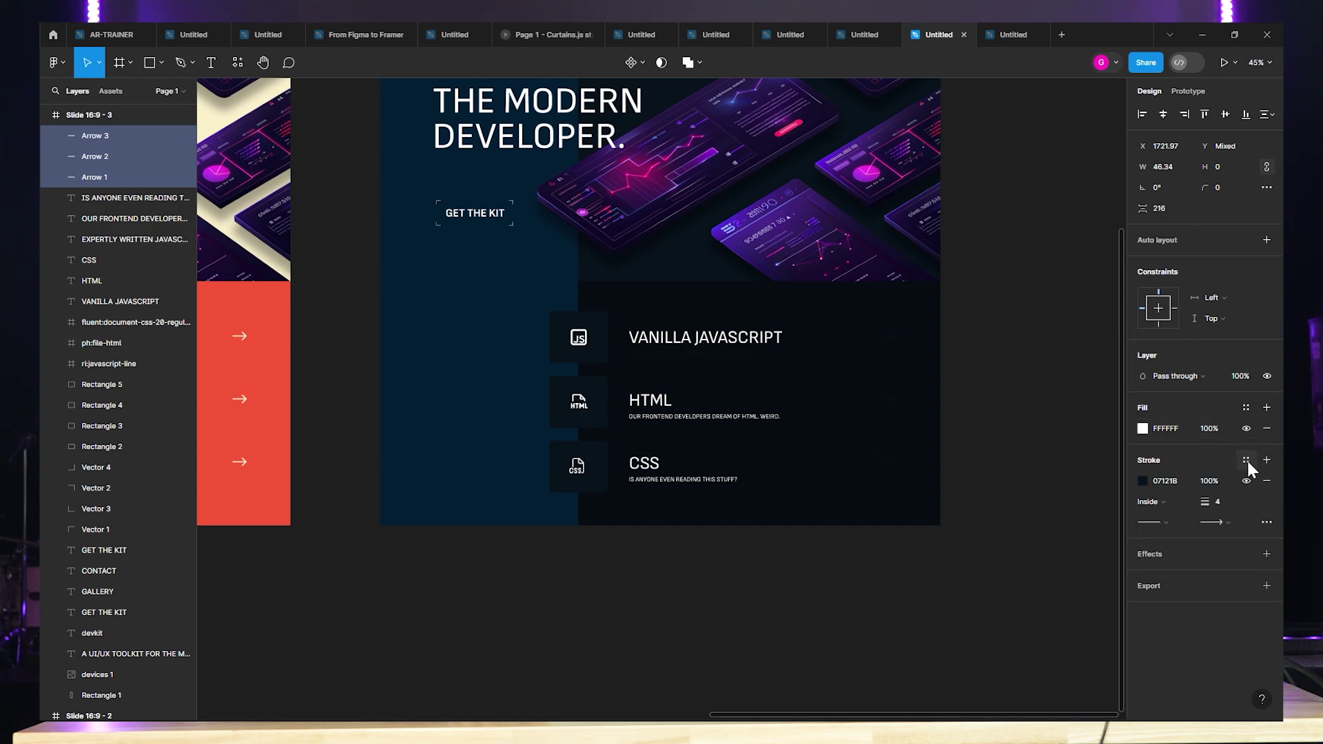
pyautogui.click(1142, 481)
pyautogui.moveTo(993, 389); pyautogui.dragTo(966, 357)
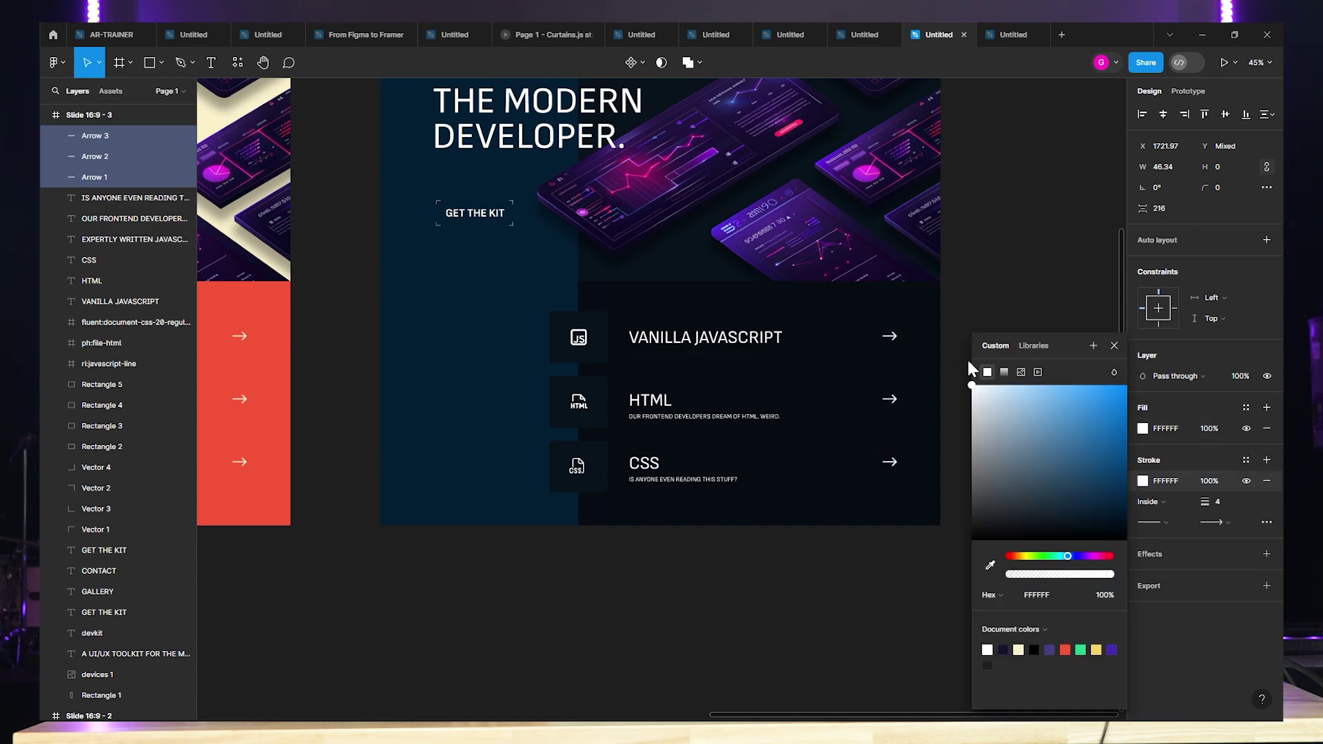
pyautogui.click(1025, 246)
pyautogui.scroll(-5, 1002, 252)
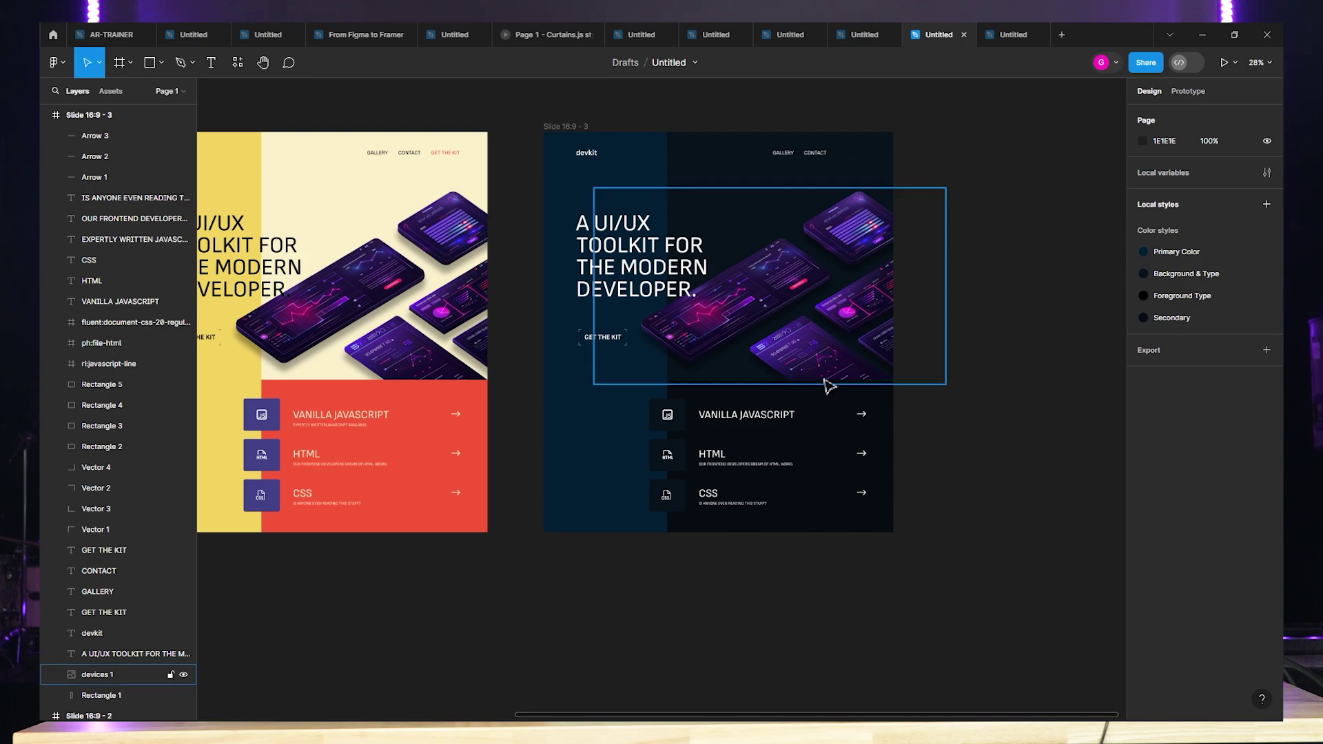
# Detach the left column's Primary Color fill and sample the background, tuning it to navy 091D2E.
pyautogui.scroll(3, 827, 384)
pyautogui.scroll(3, 1025, 464)
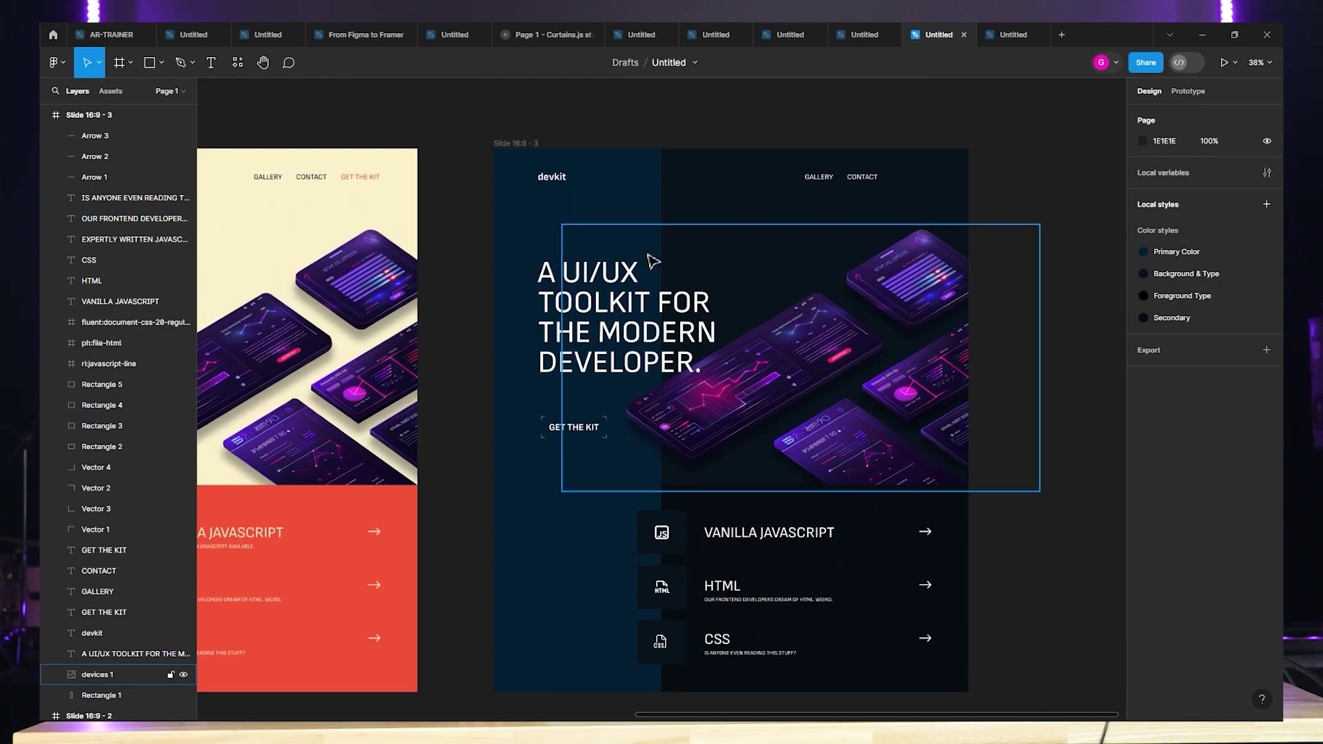
pyautogui.click(610, 214)
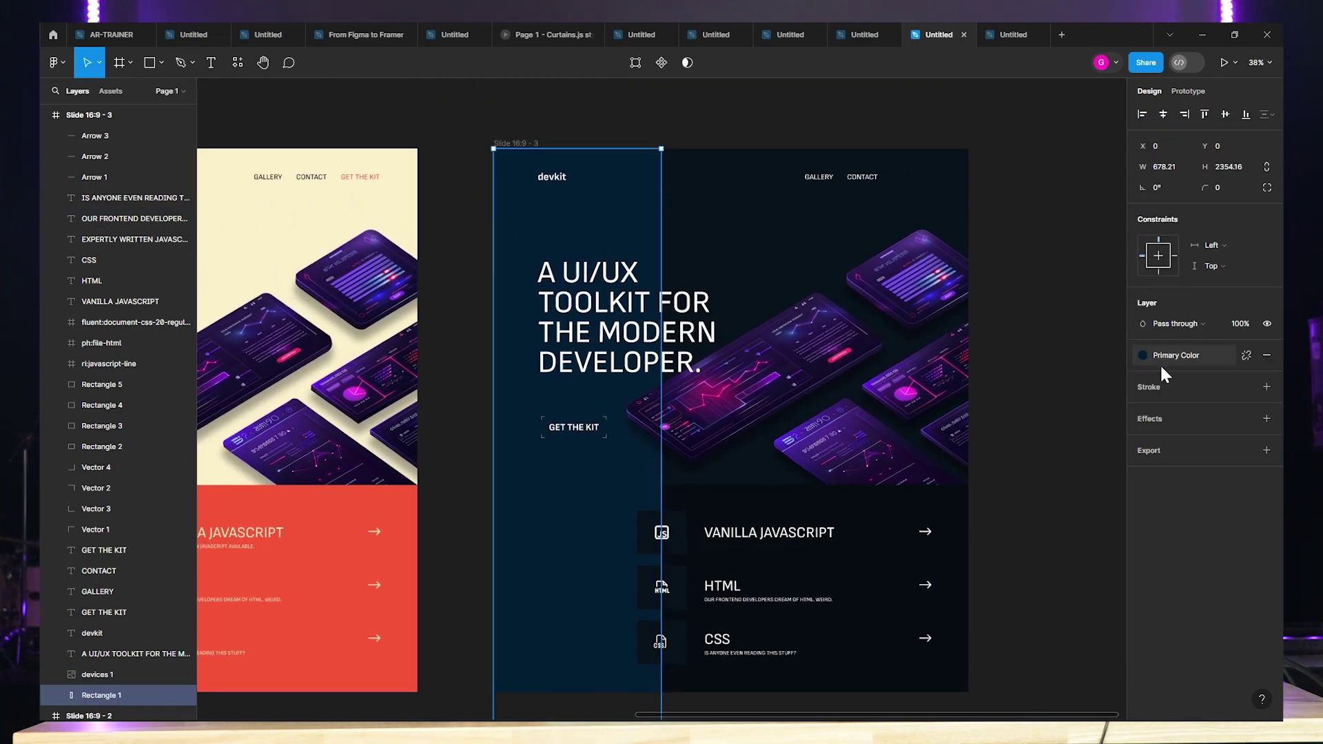
pyautogui.click(1240, 357)
pyautogui.click(1142, 375)
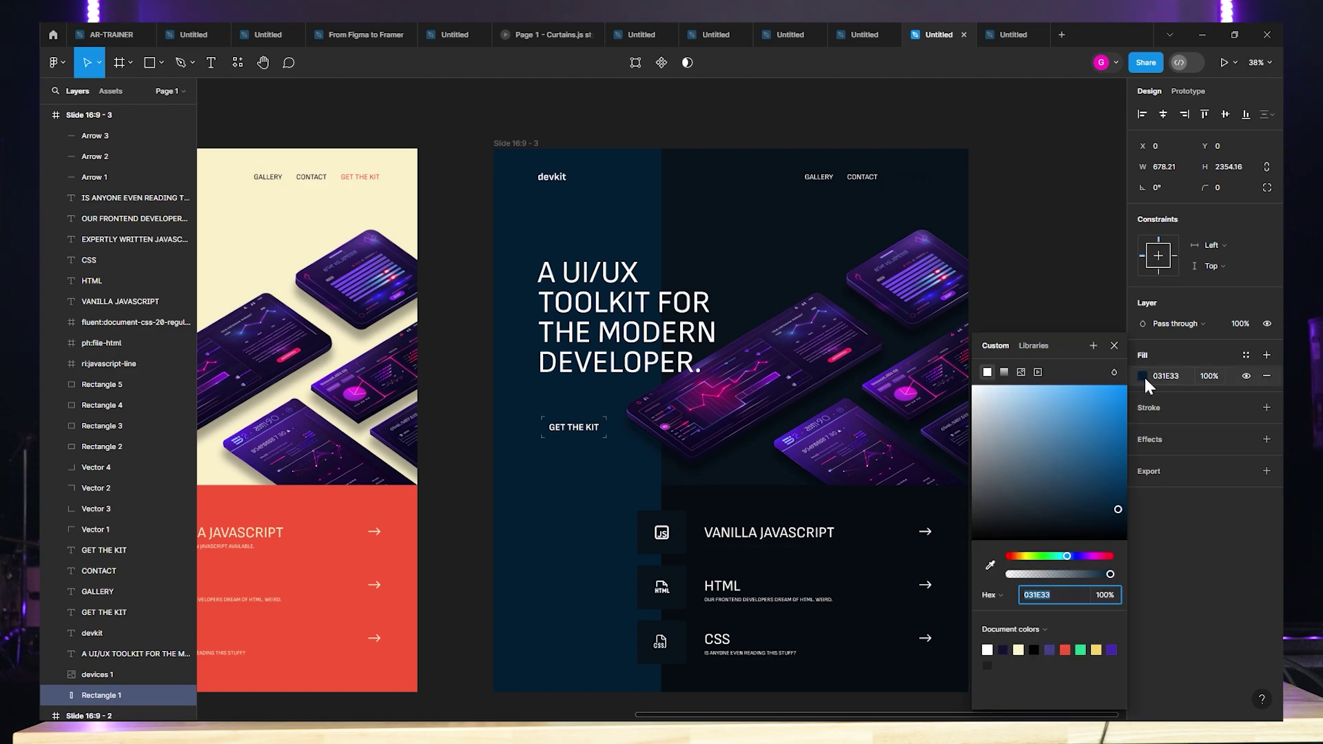
pyautogui.click(991, 565)
pyautogui.click(901, 412)
pyautogui.moveTo(1089, 524)
pyautogui.mouseDown()
pyautogui.moveTo(1068, 522)
pyautogui.moveTo(1089, 501)
pyautogui.moveTo(1078, 505)
pyautogui.moveTo(1087, 544)
pyautogui.moveTo(1052, 518)
pyautogui.moveTo(1098, 513)
pyautogui.mouseUp()
# Make the JS, HTML and CSS icon boxes magenta, sampled from the devices illustration.
pyautogui.click(1102, 272)
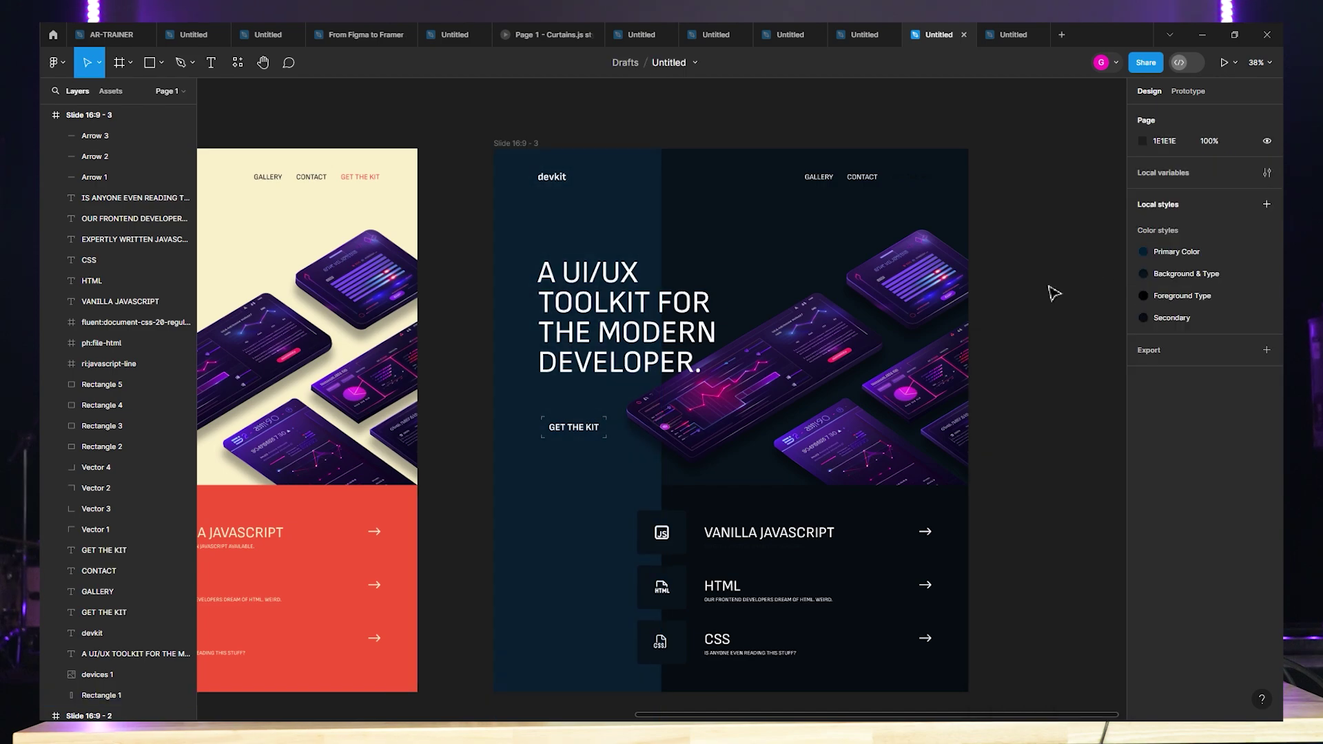
pyautogui.scroll(-3, 965, 290)
pyautogui.moveTo(1054, 416); pyautogui.dragTo(917, 422)
pyautogui.scroll(5, 838, 448)
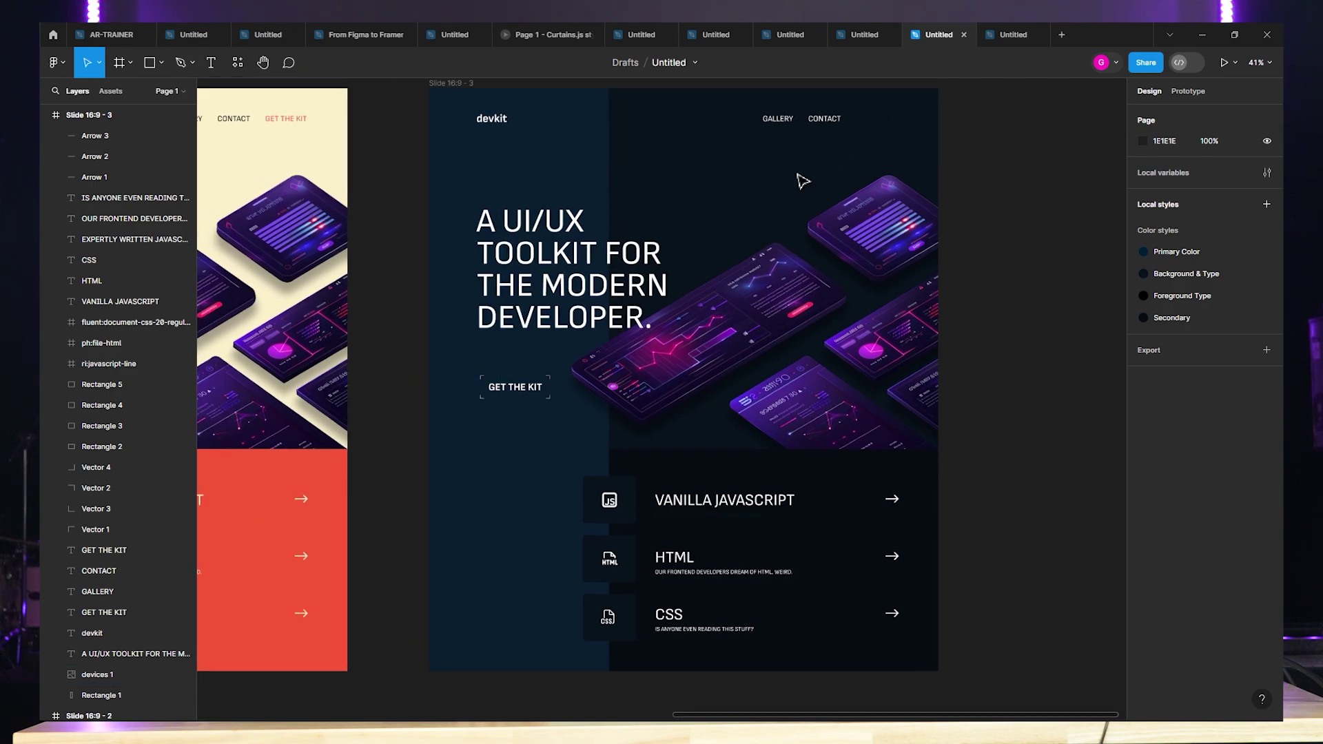
pyautogui.click(607, 507)
pyautogui.keyDown('shift'); pyautogui.click(607, 562); pyautogui.keyUp('shift')
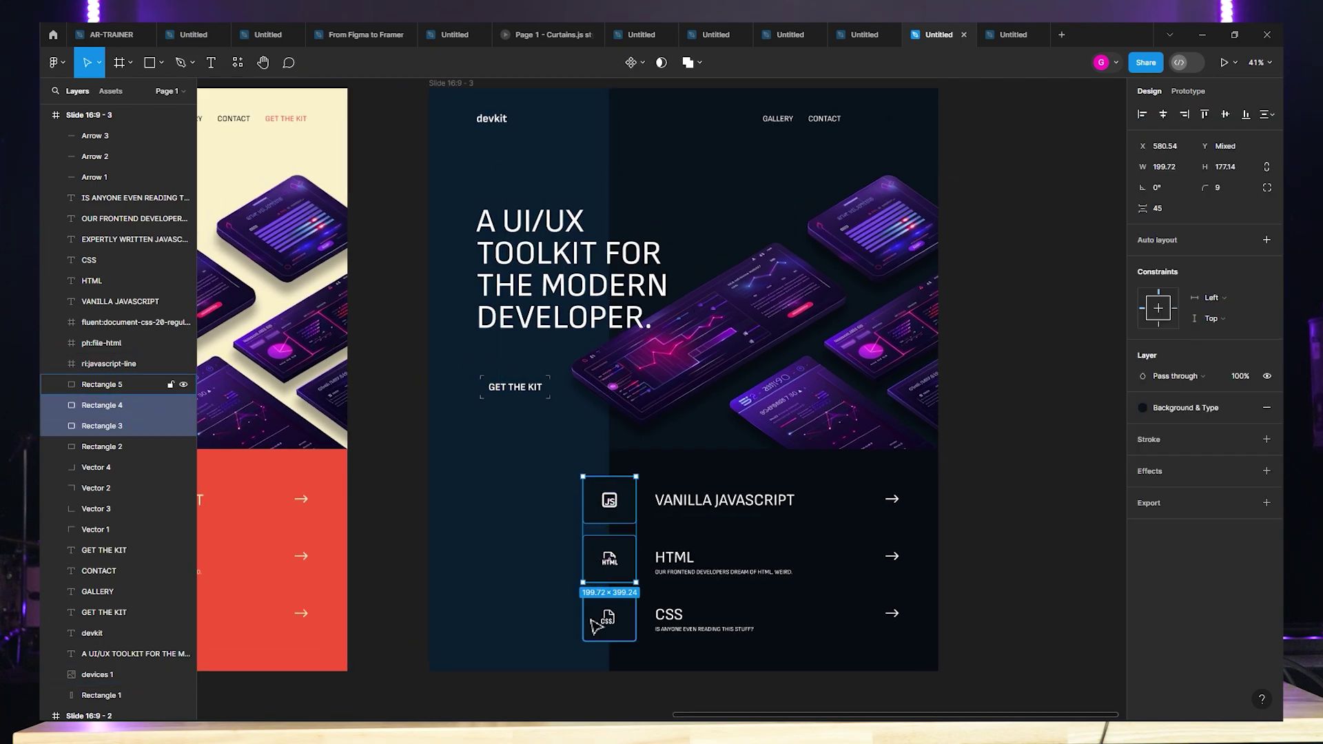
pyautogui.keyDown('shift'); pyautogui.click(594, 625); pyautogui.keyUp('shift')
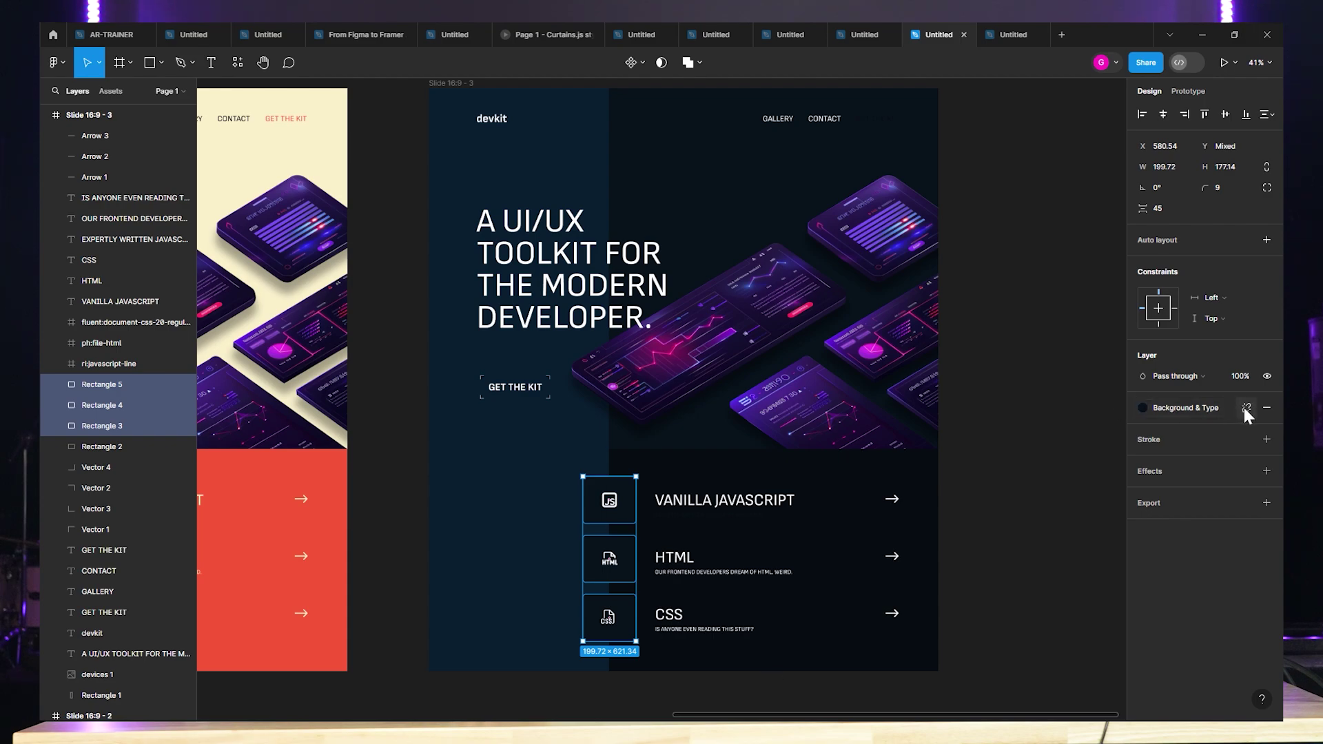
pyautogui.click(1246, 407)
pyautogui.click(1143, 428)
pyautogui.click(990, 566)
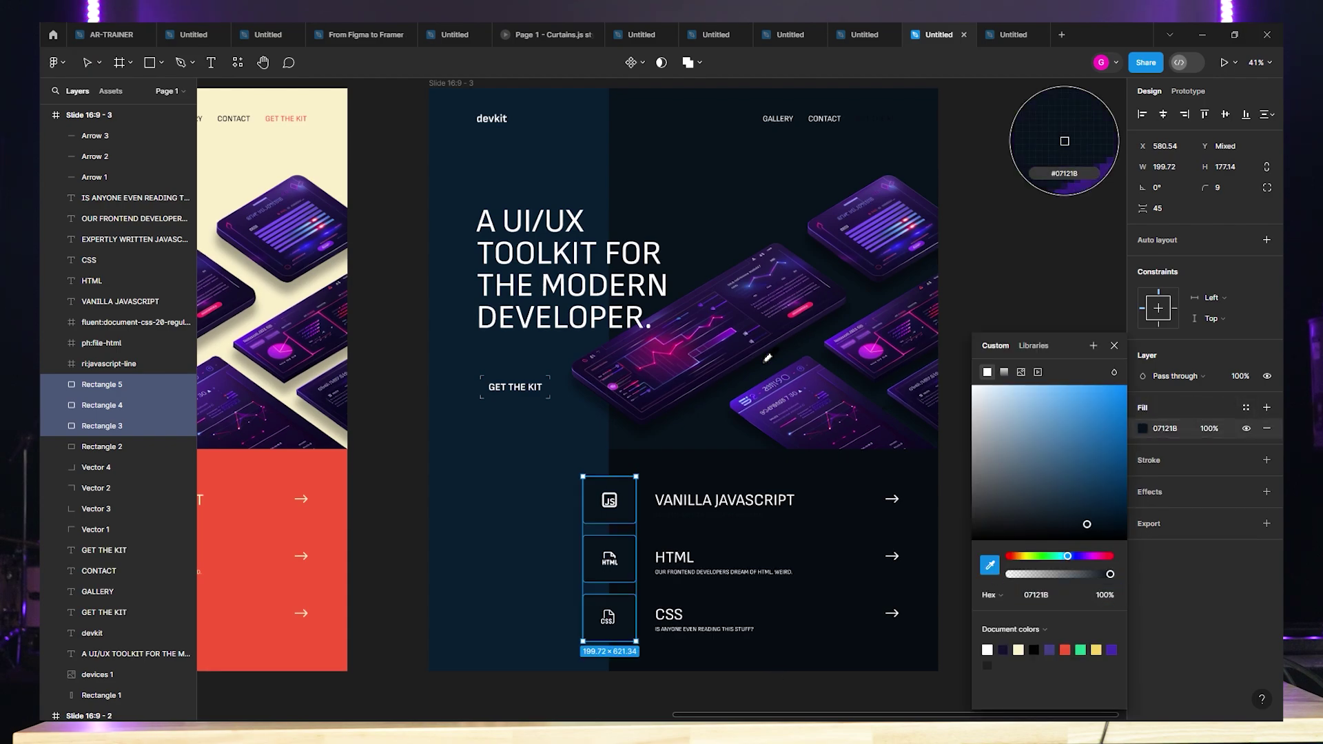
pyautogui.click(681, 351)
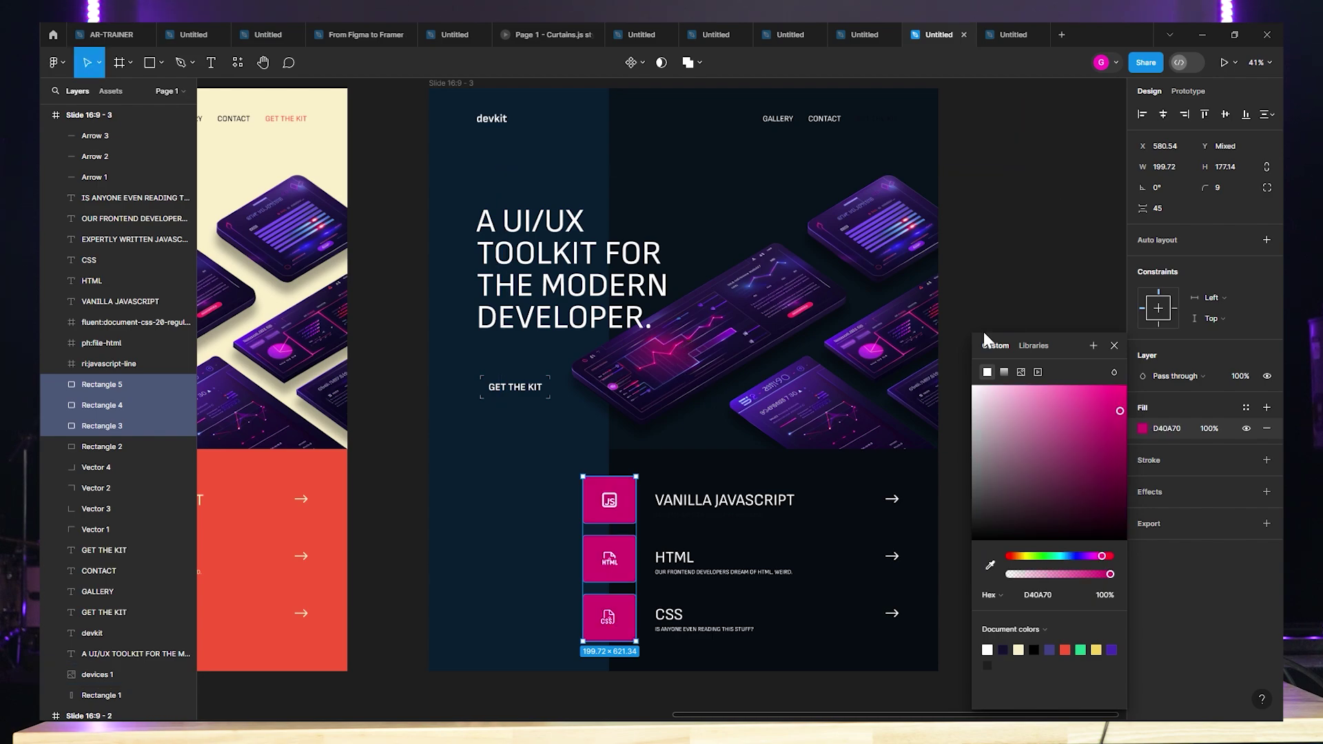
pyautogui.click(1025, 301)
# Detach the nav GET THE KIT link from Secondary and sample the JS box's magenta for it.
pyautogui.scroll(-3, 996, 336)
pyautogui.scroll(5, 951, 339)
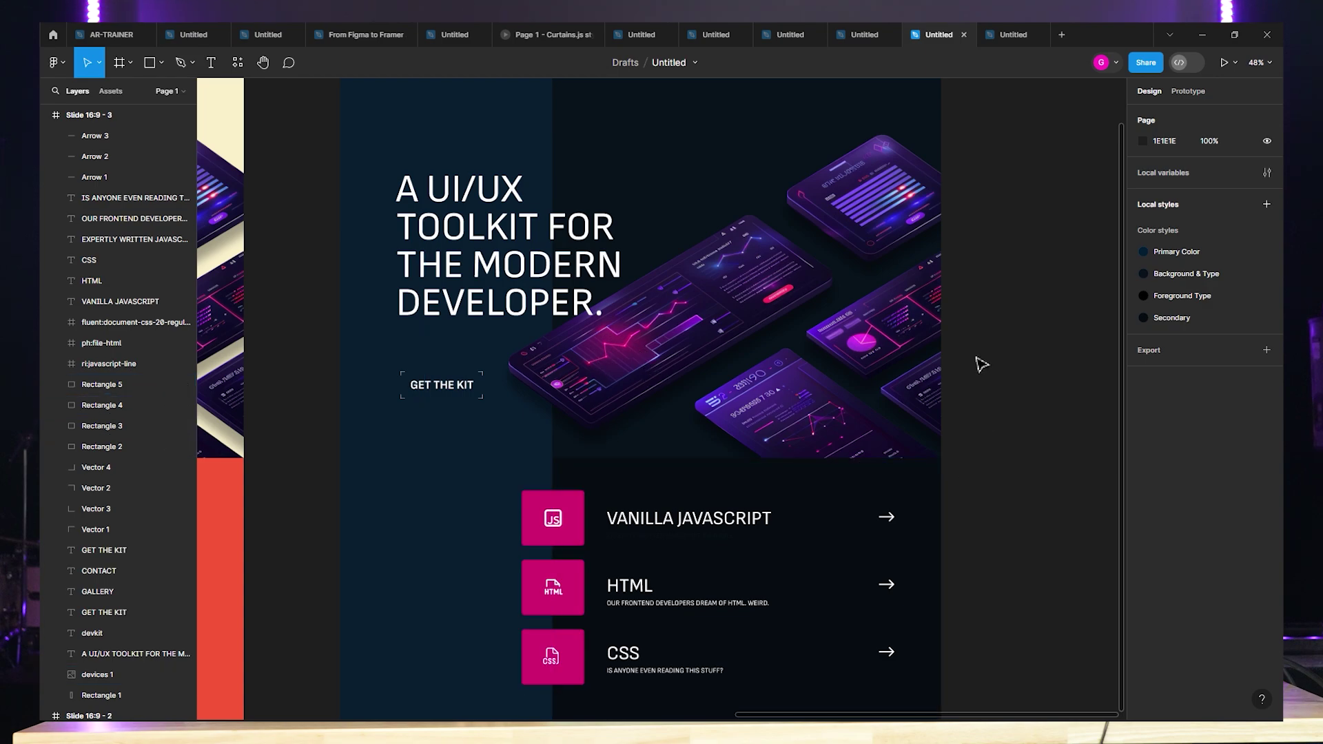
pyautogui.scroll(-2, 979, 358)
pyautogui.scroll(3, 717, 166)
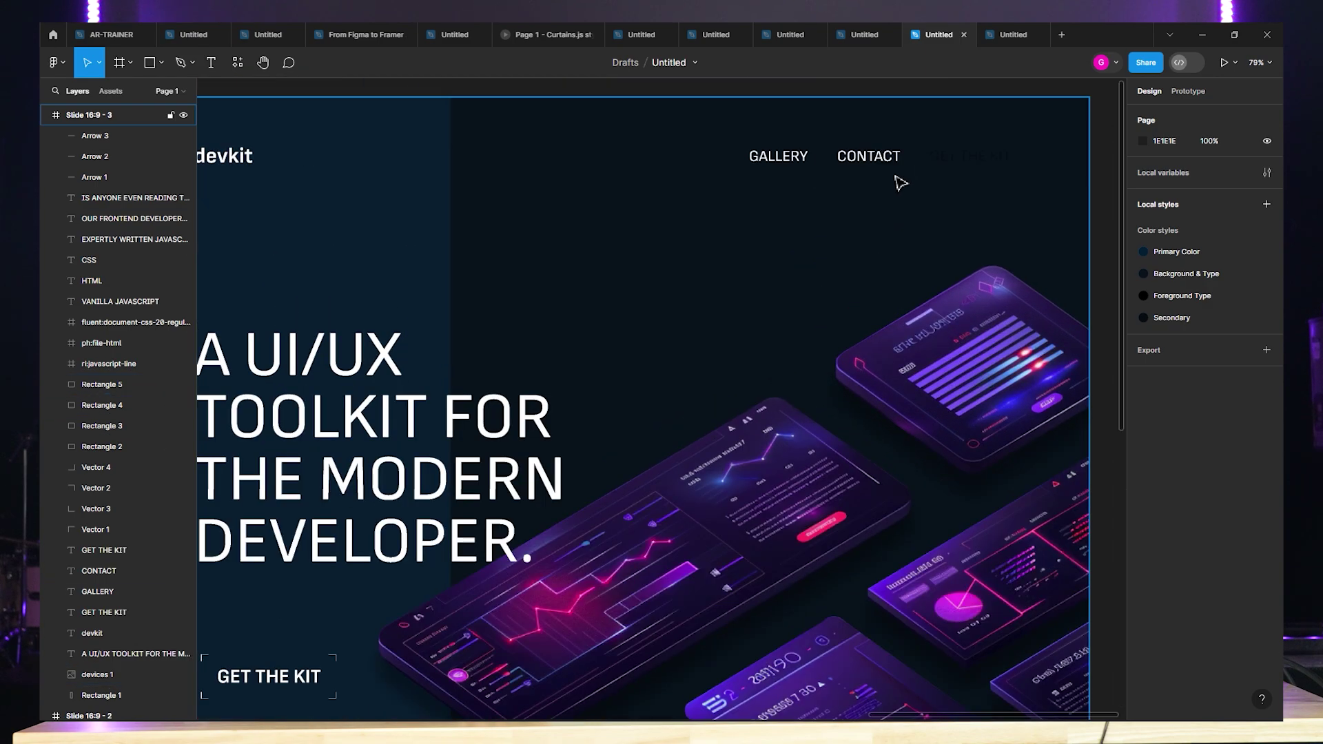
pyautogui.click(978, 163)
pyautogui.click(1246, 491)
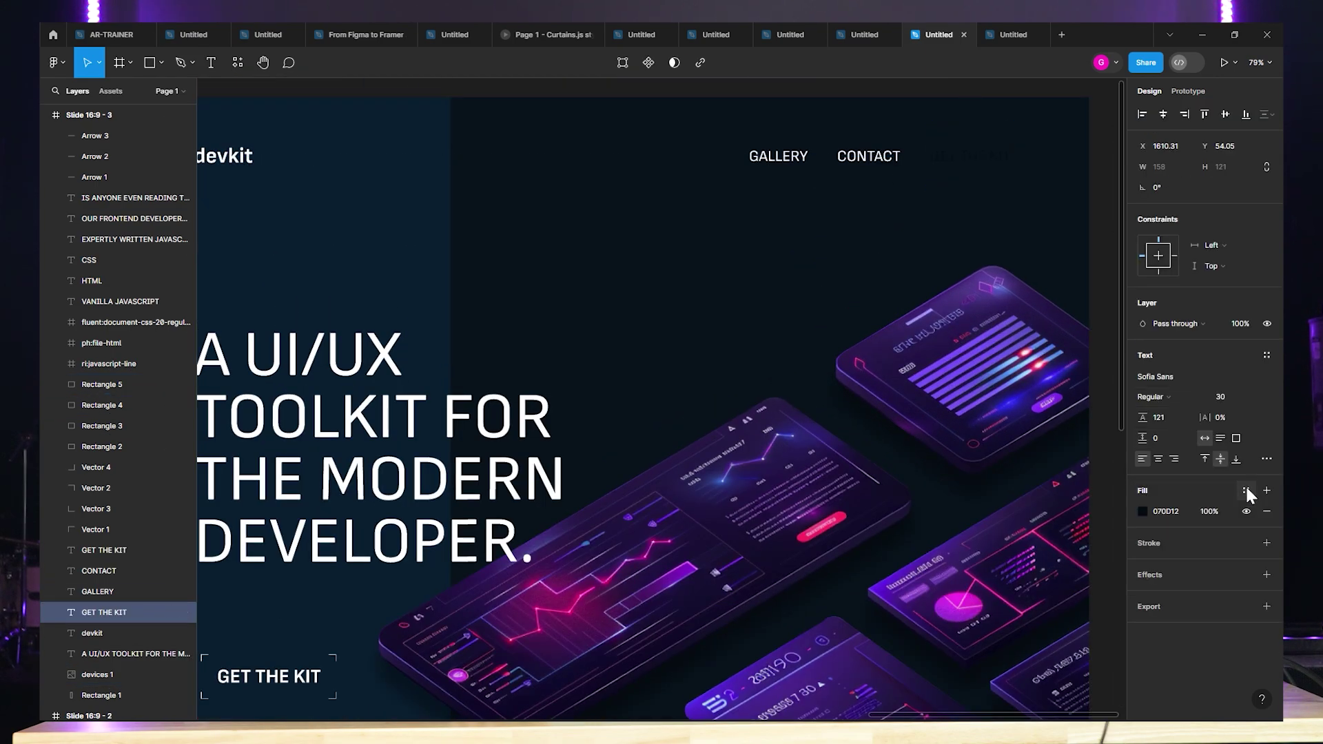
pyautogui.scroll(-3, 992, 493)
pyautogui.scroll(-1, 992, 494)
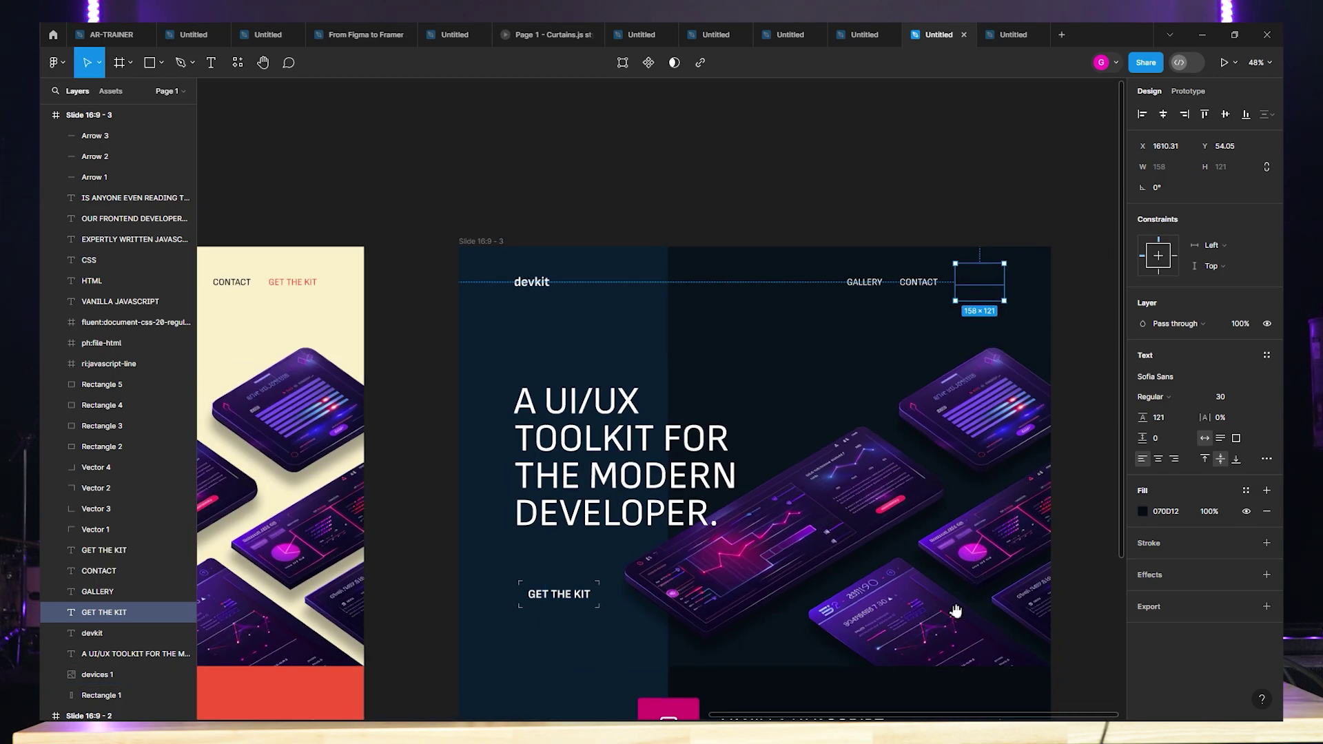
pyautogui.scroll(-3, 982, 462)
pyautogui.click(1143, 512)
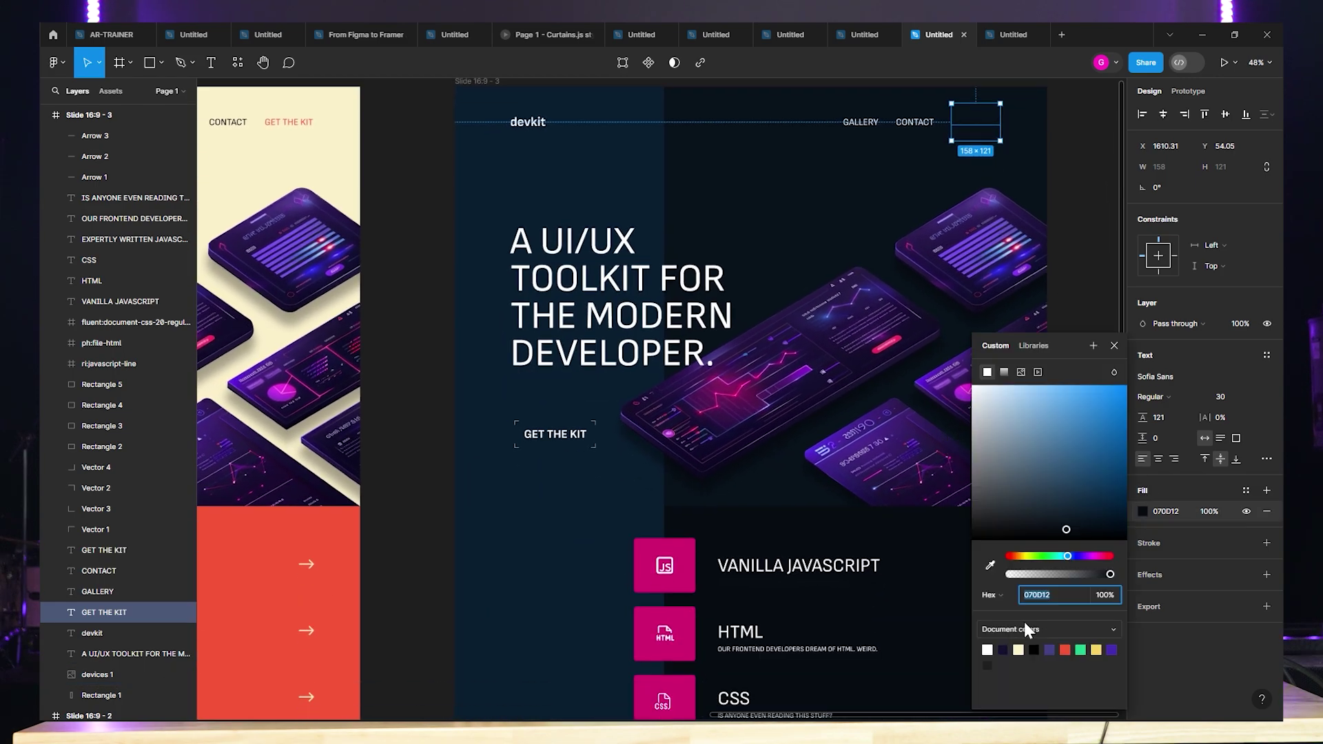
pyautogui.click(991, 565)
pyautogui.click(665, 551)
pyautogui.click(431, 448)
pyautogui.scroll(-1, 441, 432)
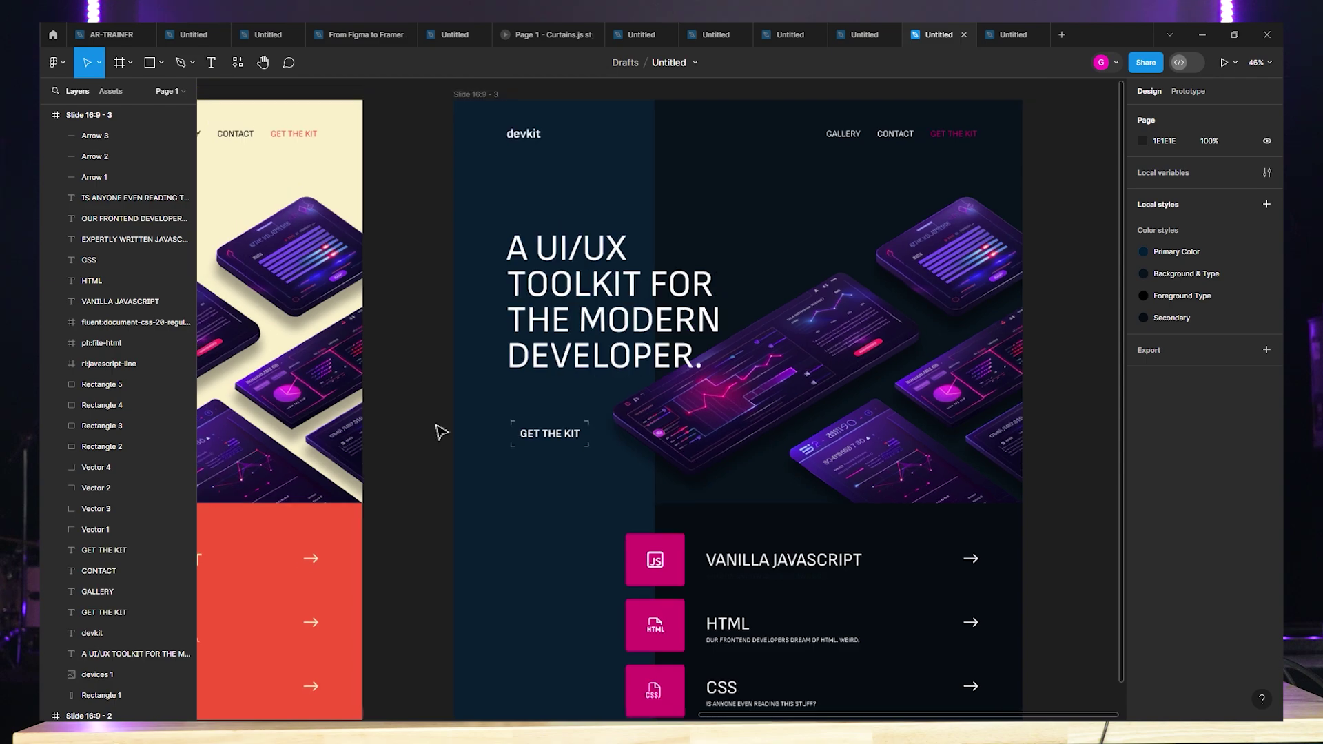
pyautogui.scroll(-3, 444, 434)
pyautogui.scroll(5, 552, 438)
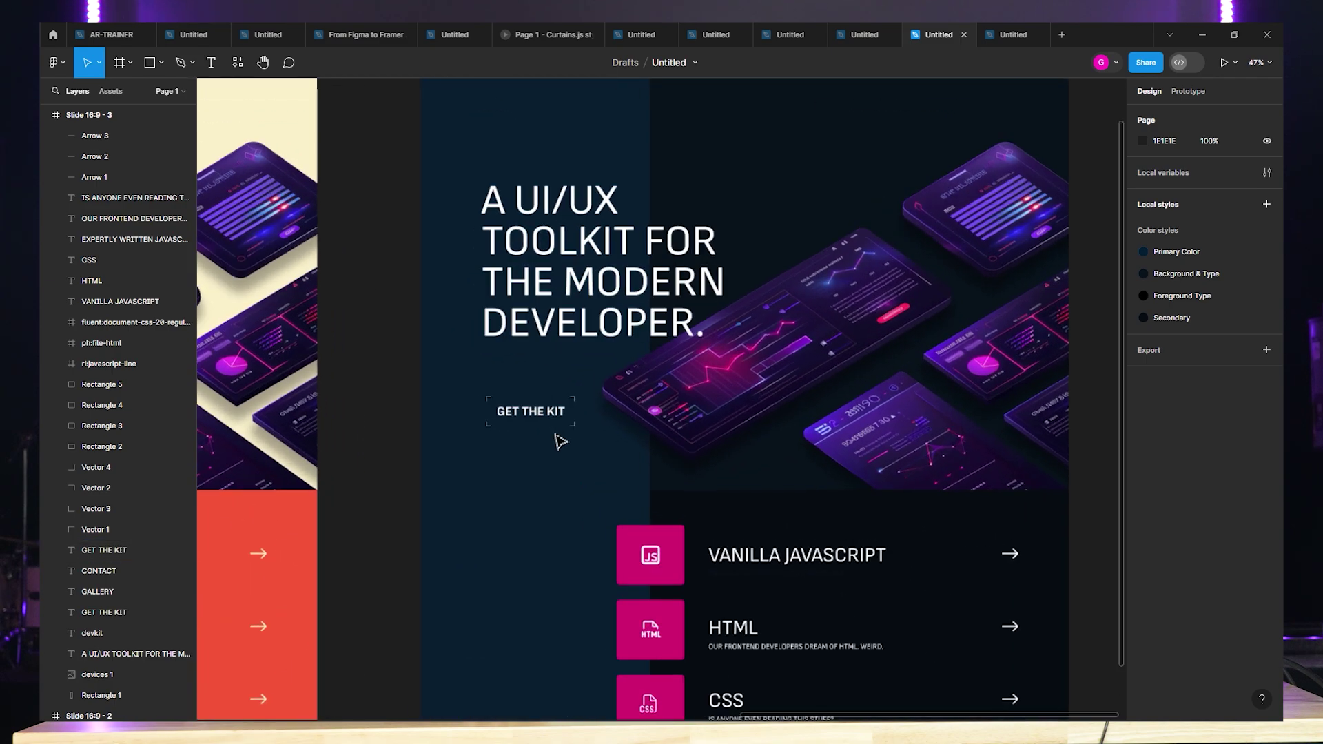
pyautogui.scroll(3, 559, 441)
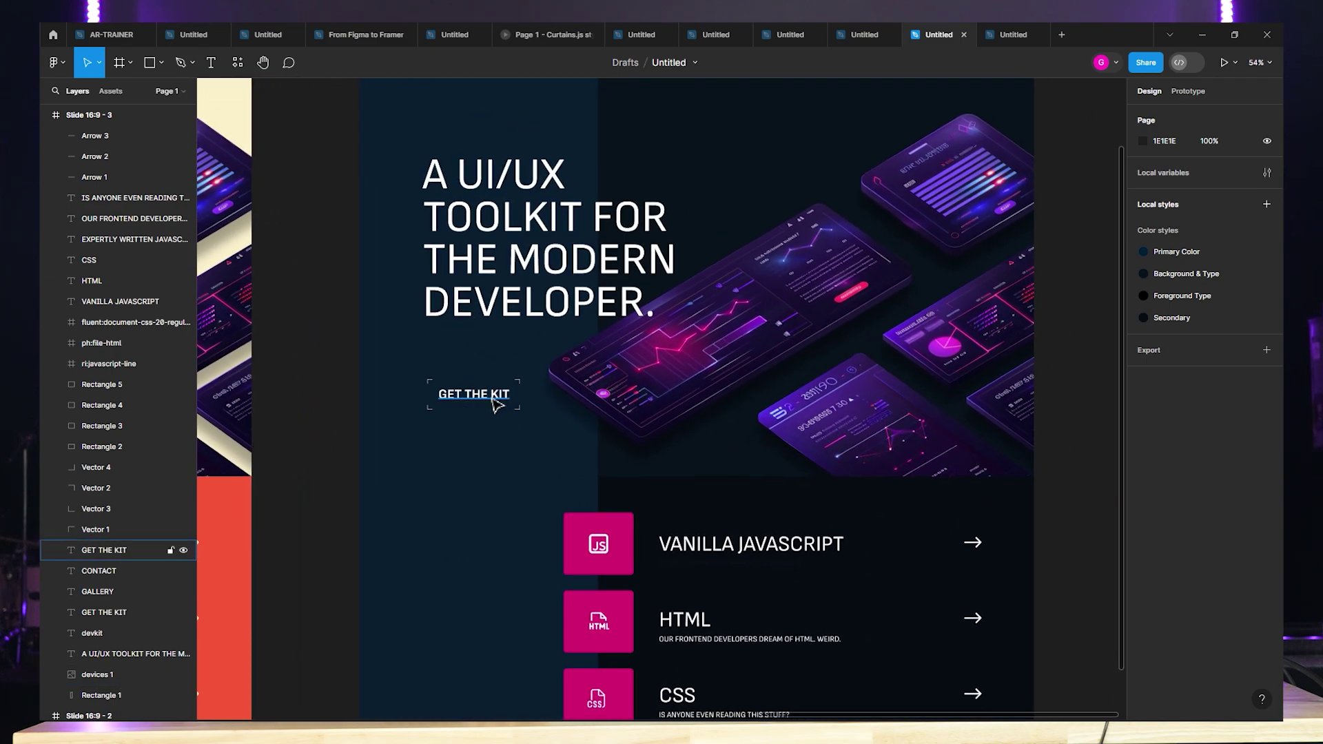
pyautogui.scroll(-5, 497, 406)
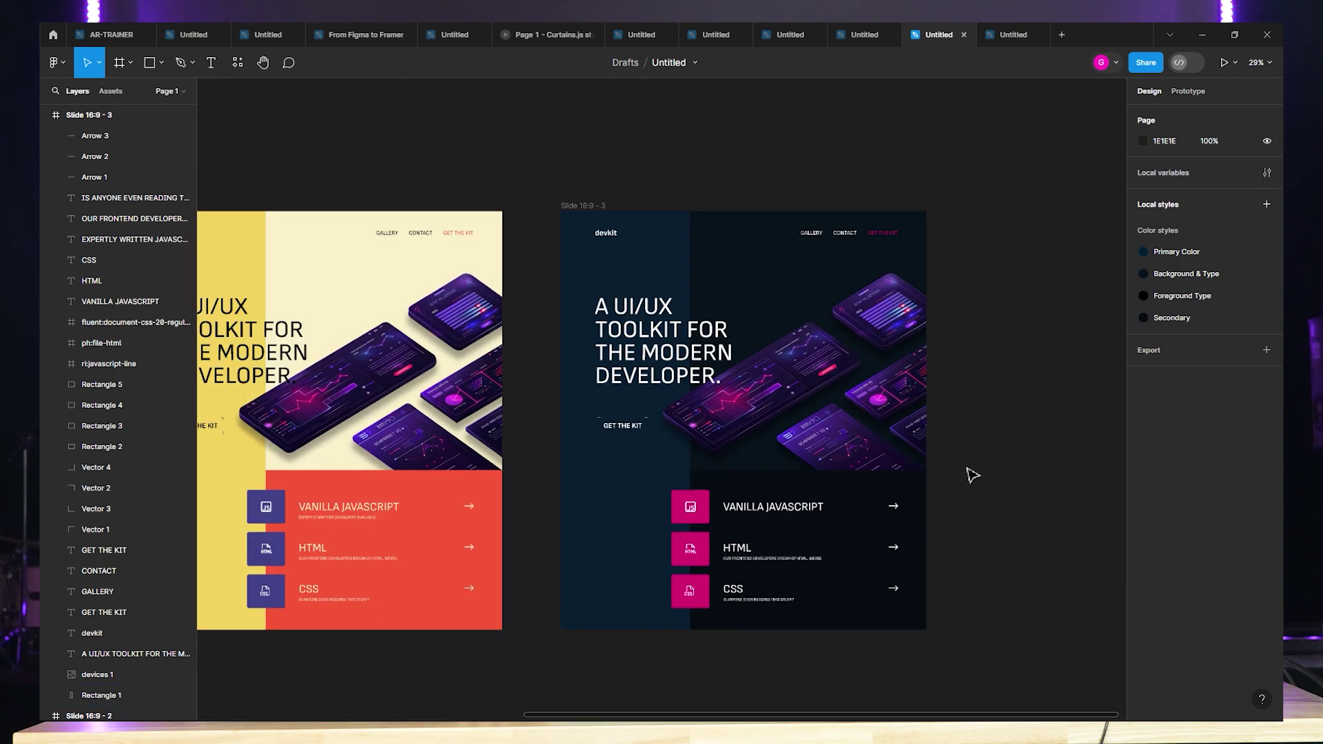
# Detach the lower panel from Secondary and shift its fill to deep navy 081721.
pyautogui.hscroll(2, 945, 468)
pyautogui.scroll(-5, 1039, 457)
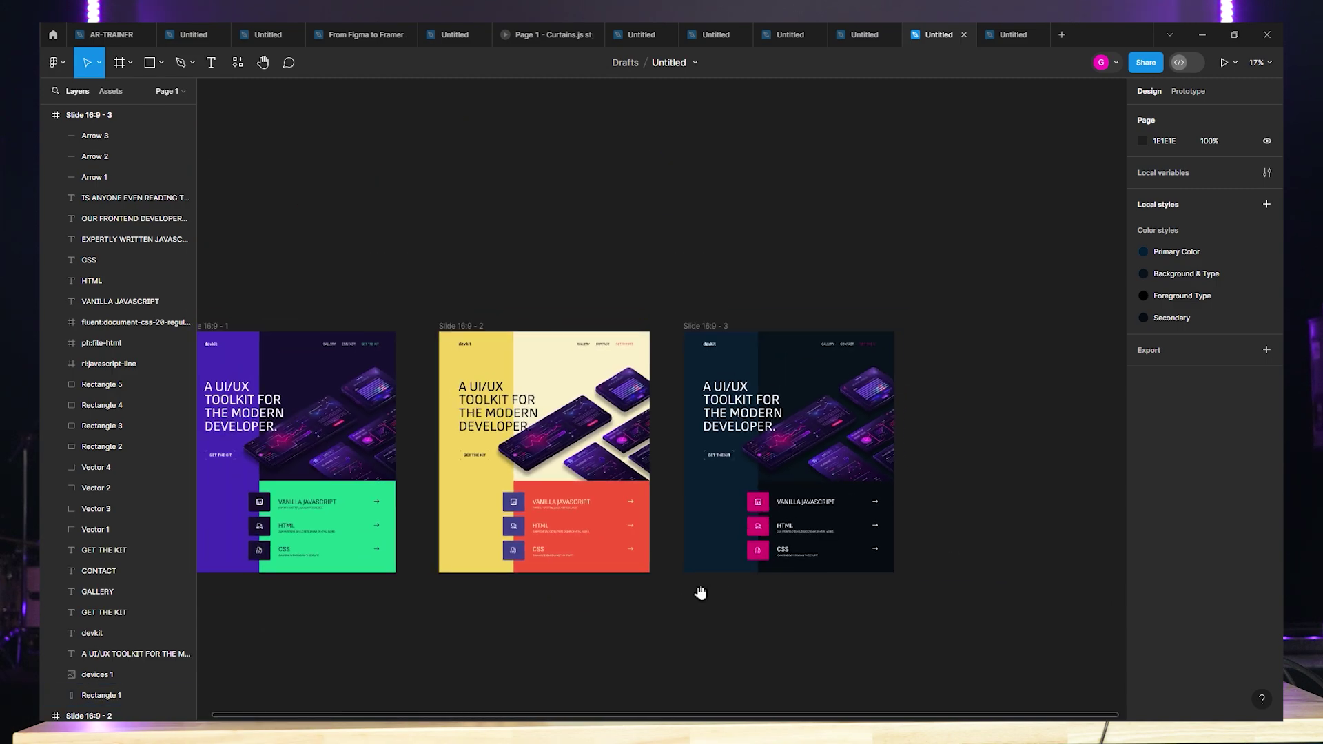
pyautogui.scroll(5, 774, 549)
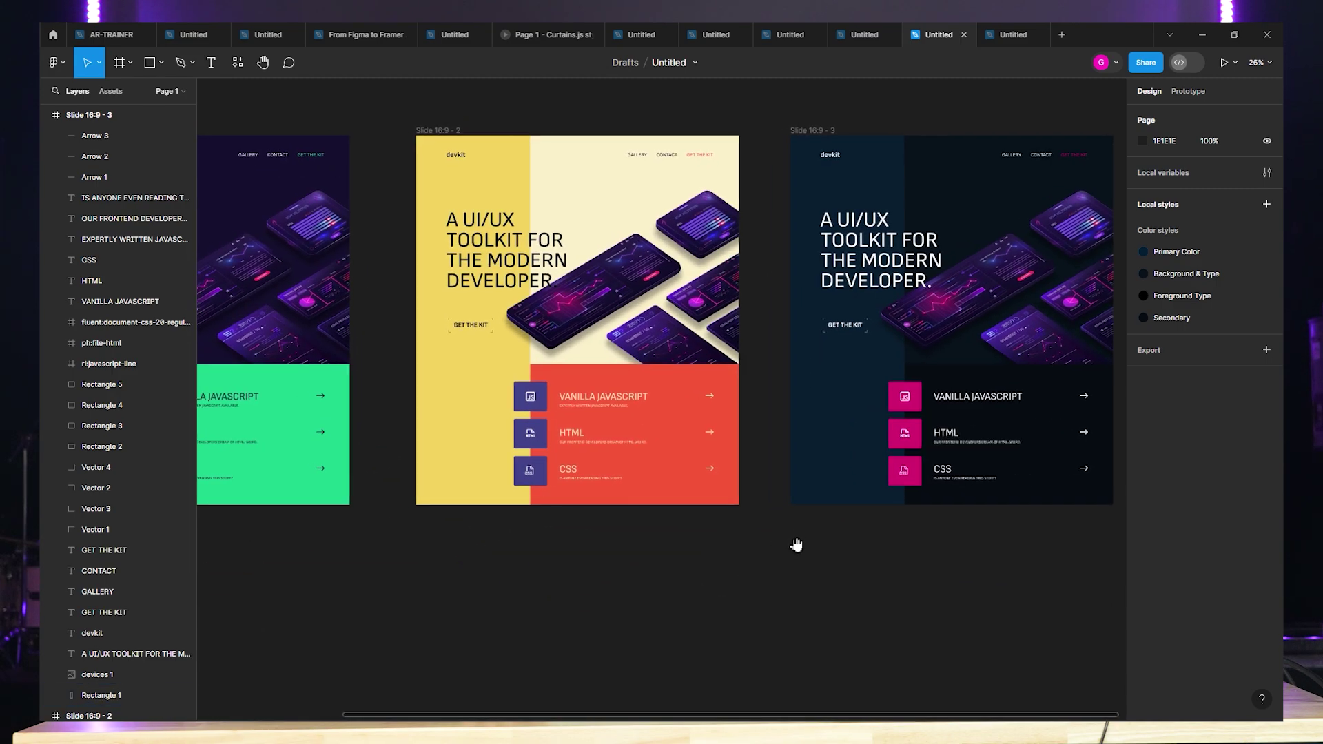
pyautogui.moveTo(796, 545); pyautogui.dragTo(737, 577)
pyautogui.moveTo(890, 579); pyautogui.dragTo(832, 583)
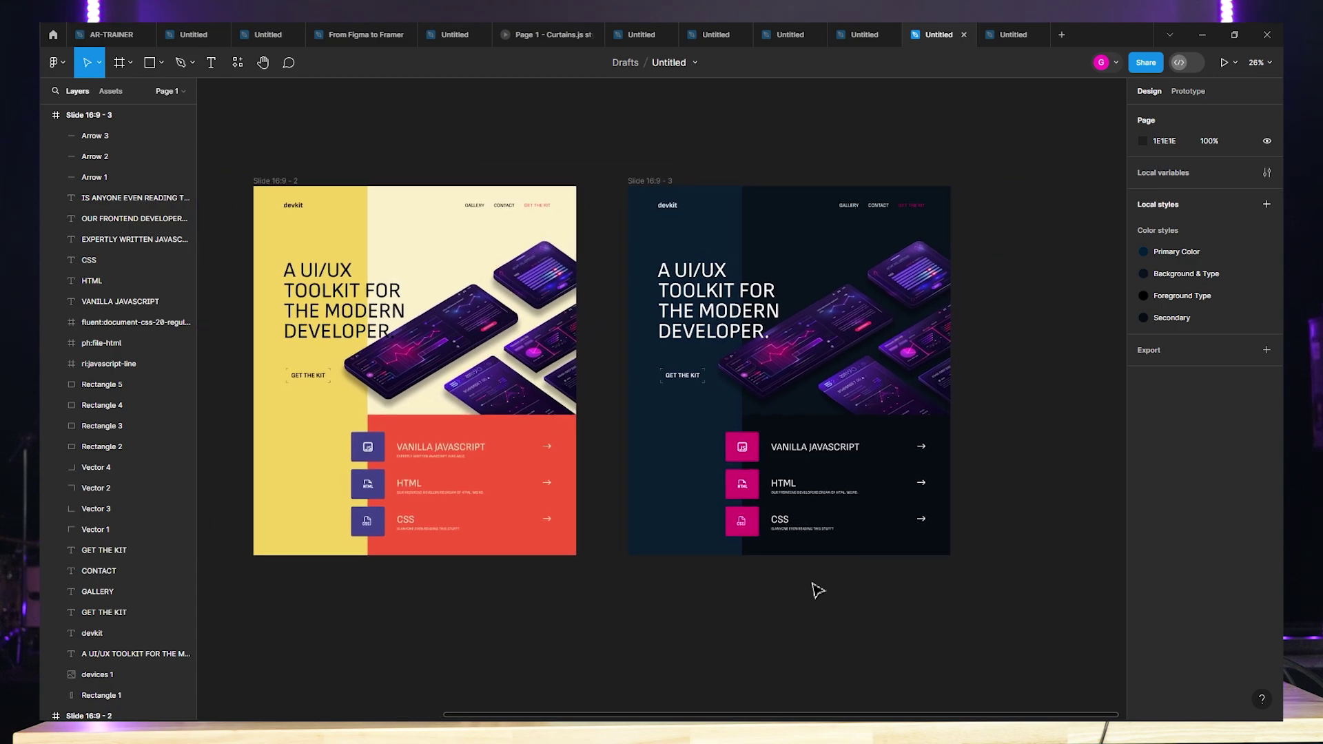
pyautogui.click(820, 550)
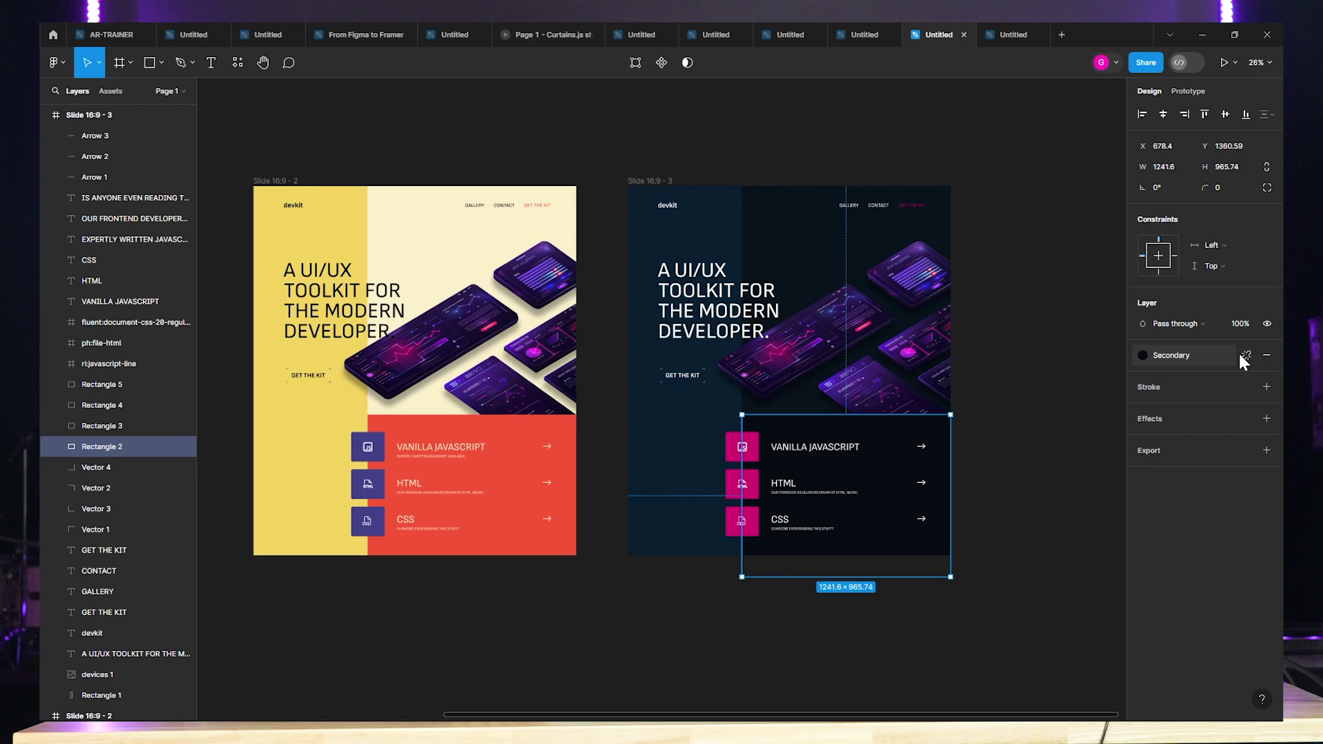
pyautogui.click(1245, 355)
pyautogui.click(1142, 374)
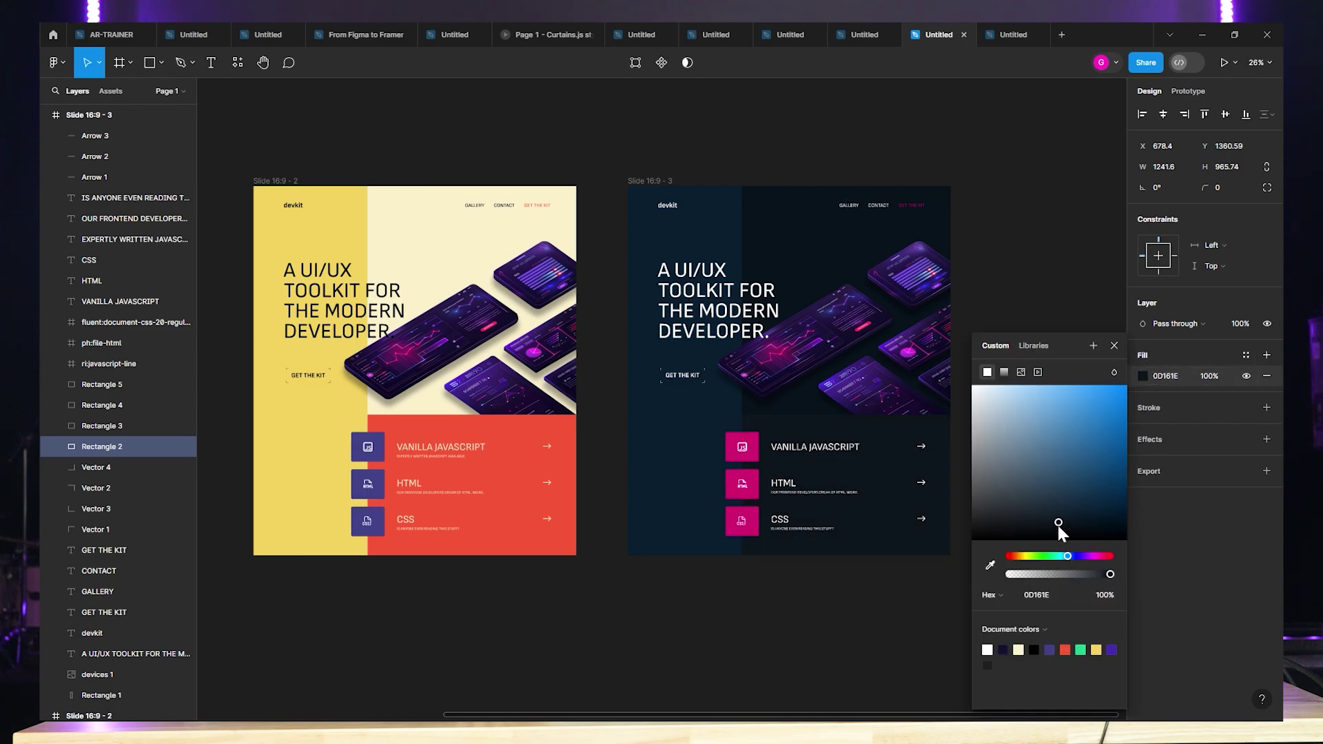
pyautogui.moveTo(1058, 524)
pyautogui.mouseDown()
pyautogui.moveTo(1094, 490)
pyautogui.moveTo(1074, 522)
pyautogui.moveTo(1063, 499)
pyautogui.mouseUp()
pyautogui.click(1031, 319)
# Detach the caption under VANILLA JAVASCRIPT and set its fill to light blue 7FAED4.
pyautogui.click(831, 463)
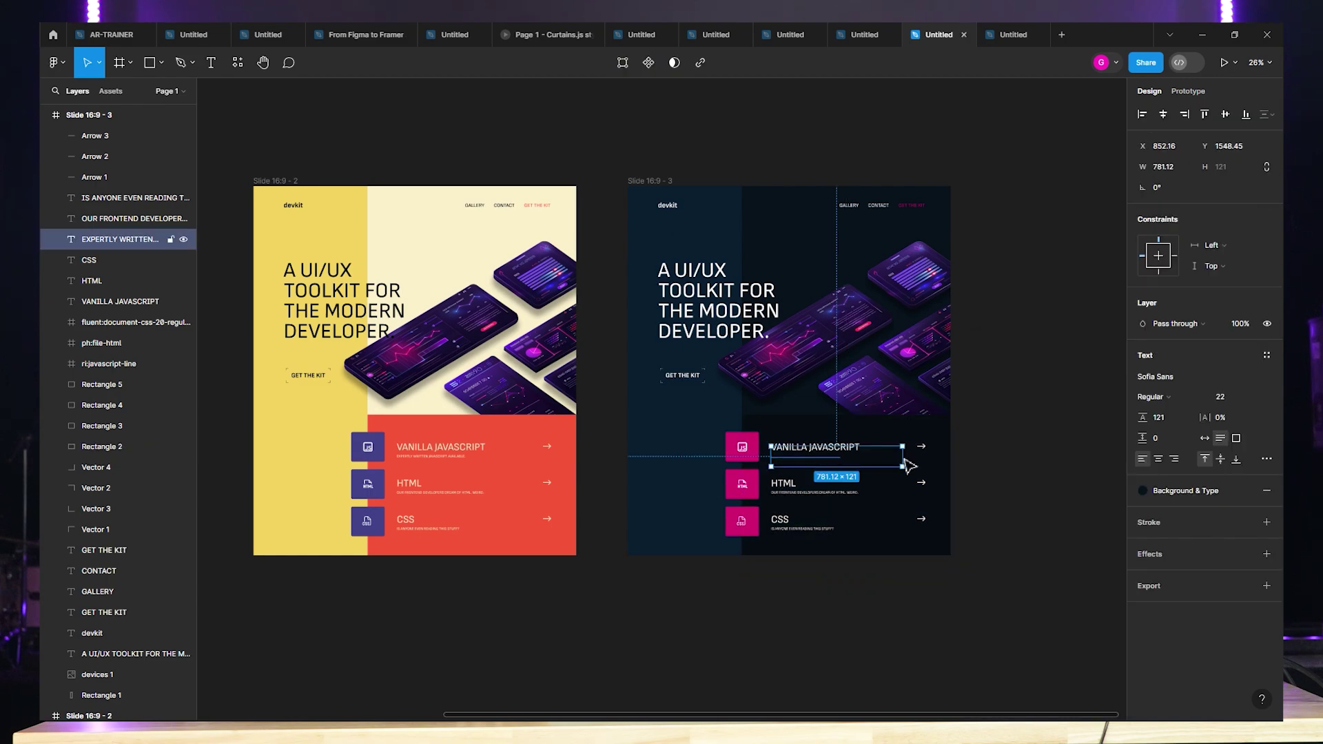
pyautogui.click(1245, 491)
pyautogui.click(1142, 511)
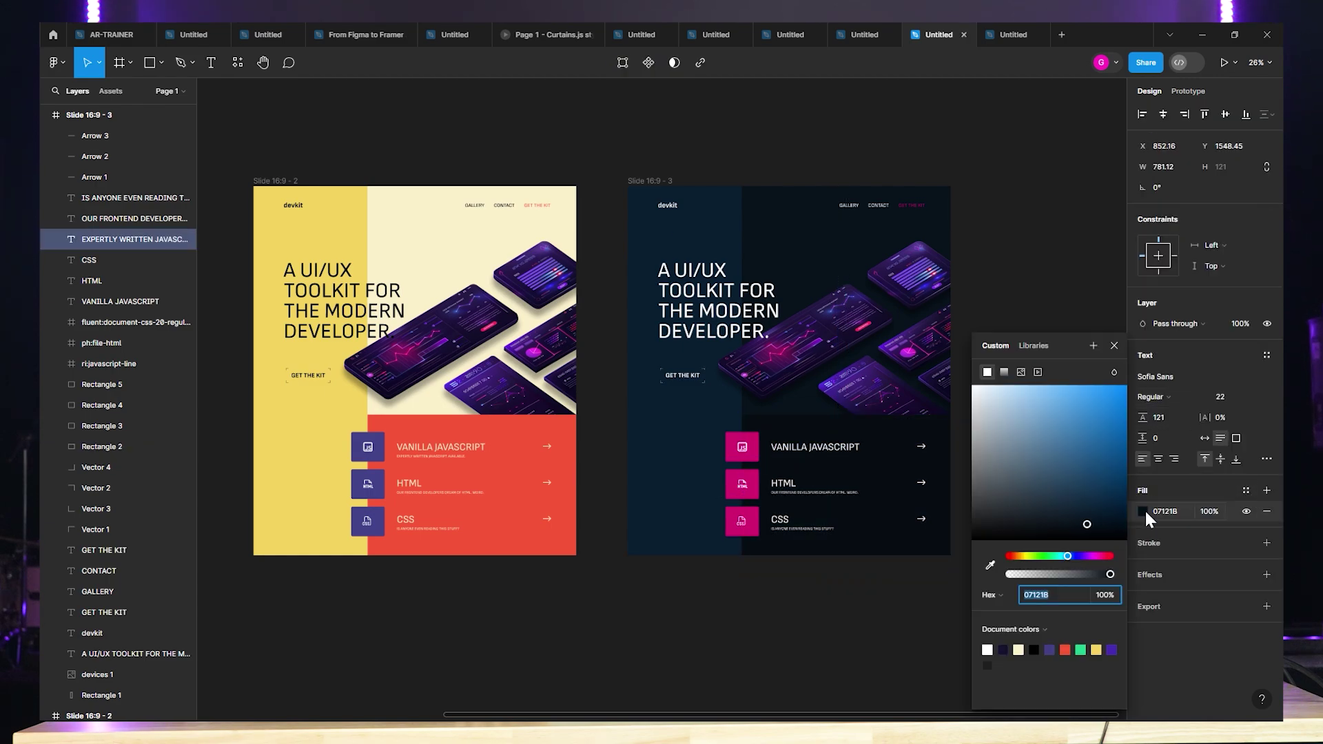
pyautogui.click(1035, 411)
pyautogui.click(1041, 310)
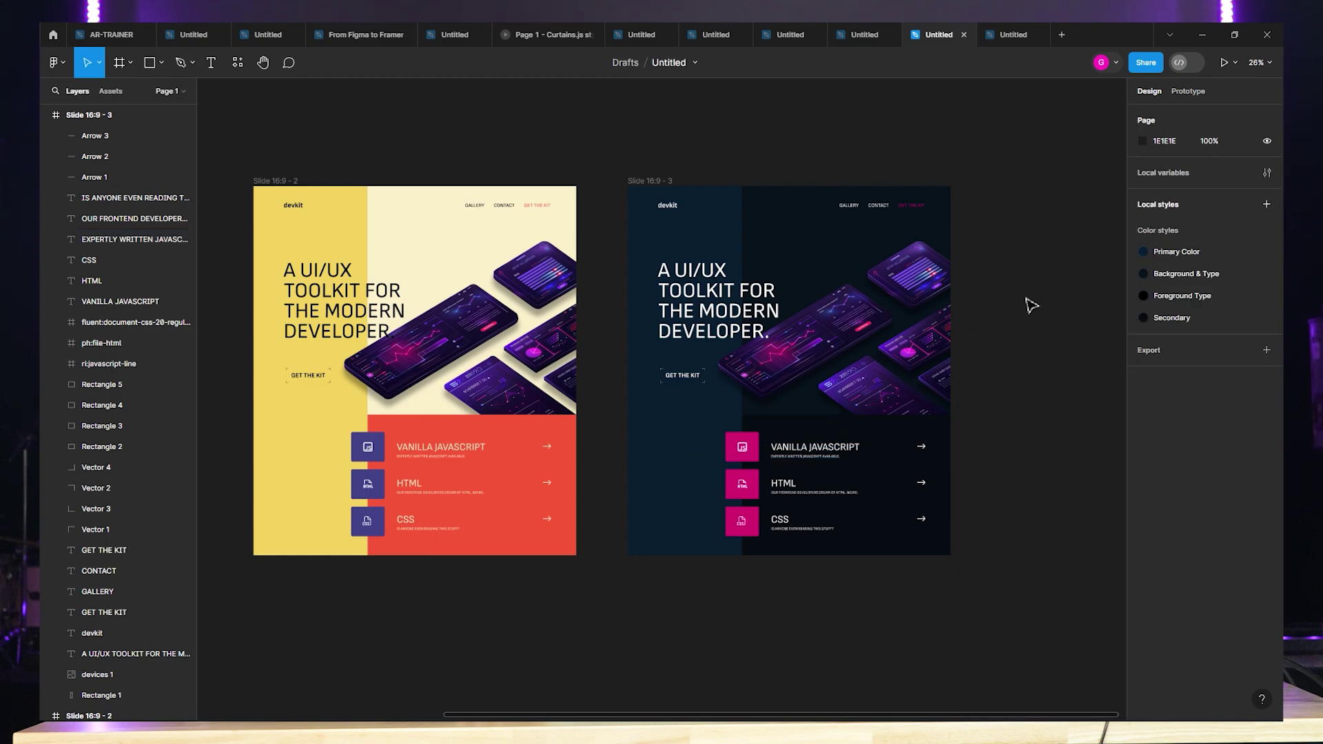
# Give the dark slide's left column the magenta sampled from the JS icon box.
pyautogui.scroll(3, 944, 455)
pyautogui.hscroll(-2, 909, 434)
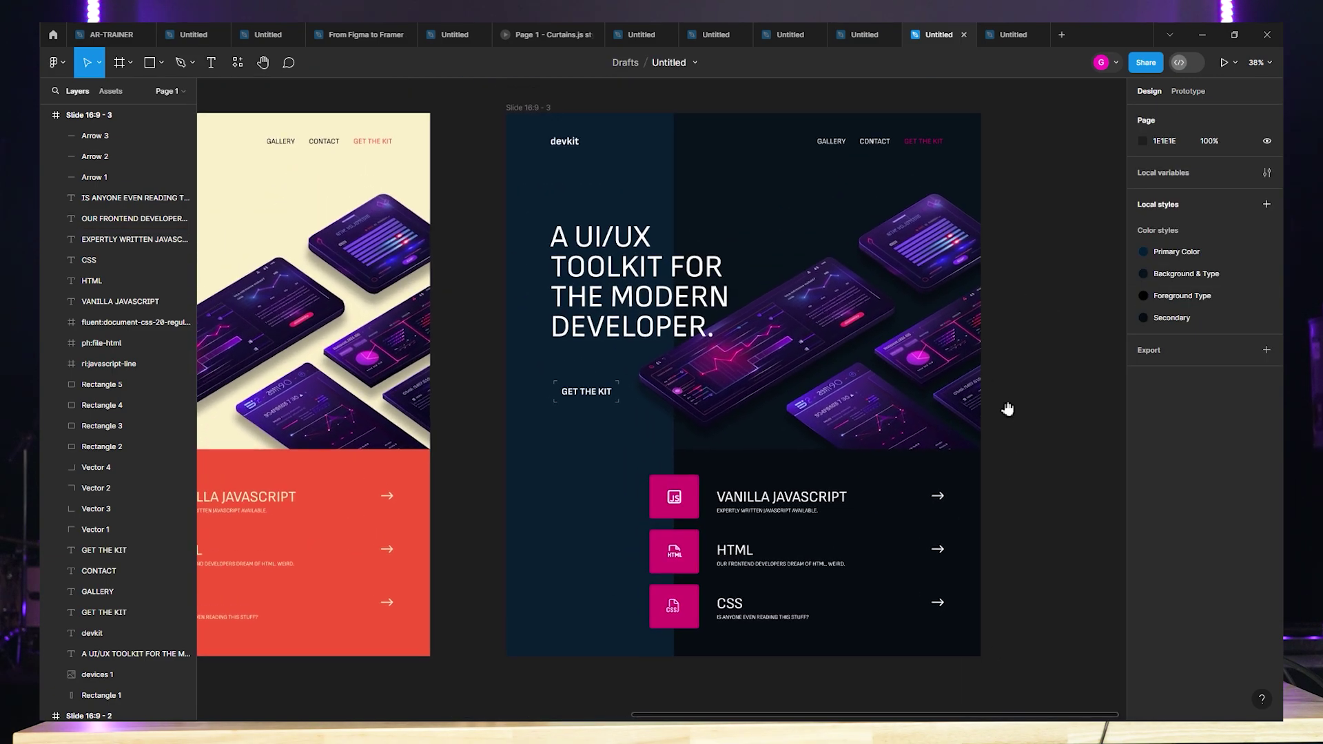
pyautogui.click(658, 475)
pyautogui.click(1143, 375)
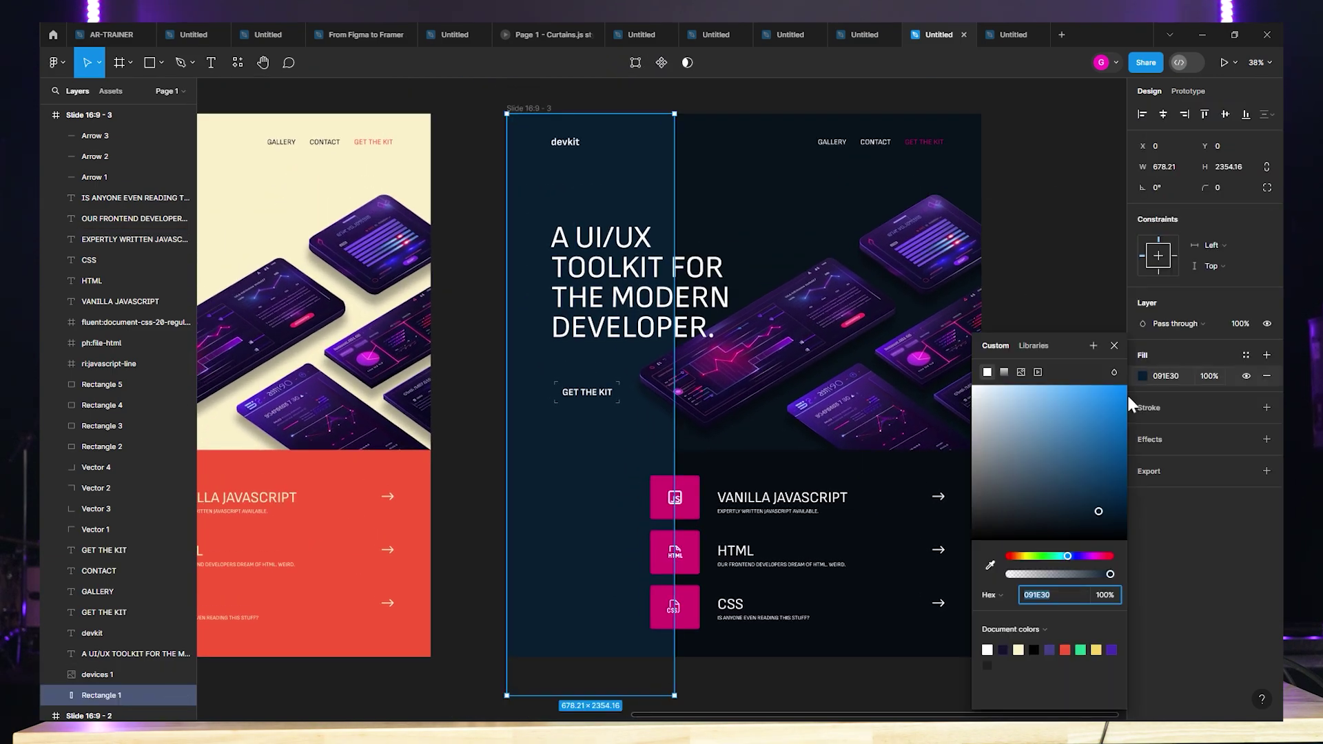
pyautogui.moveTo(1068, 556); pyautogui.dragTo(1001, 566)
pyautogui.click(990, 565)
pyautogui.click(697, 500)
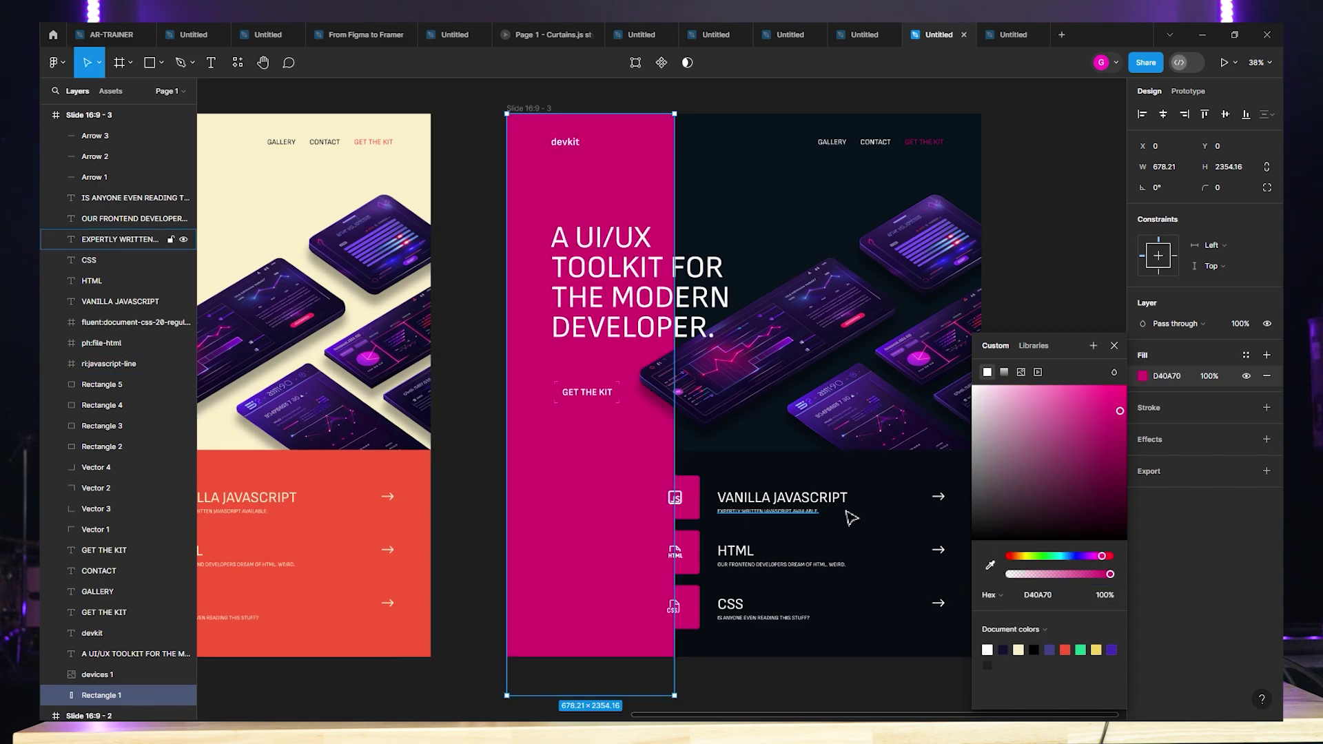
# Darken the column's magenta and shift its hue toward purple, reaching 940097.
pyautogui.moveTo(1115, 426); pyautogui.dragTo(1164, 447)
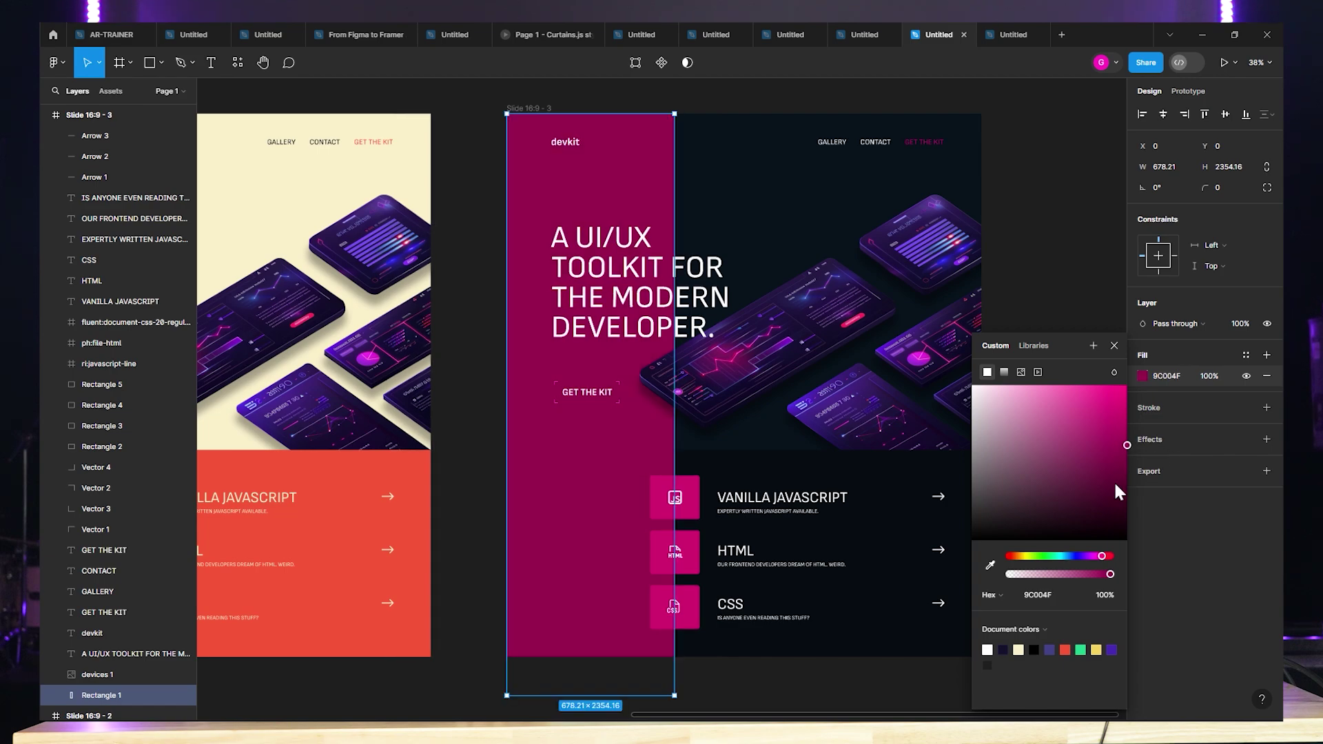
pyautogui.moveTo(1101, 557); pyautogui.dragTo(1097, 557)
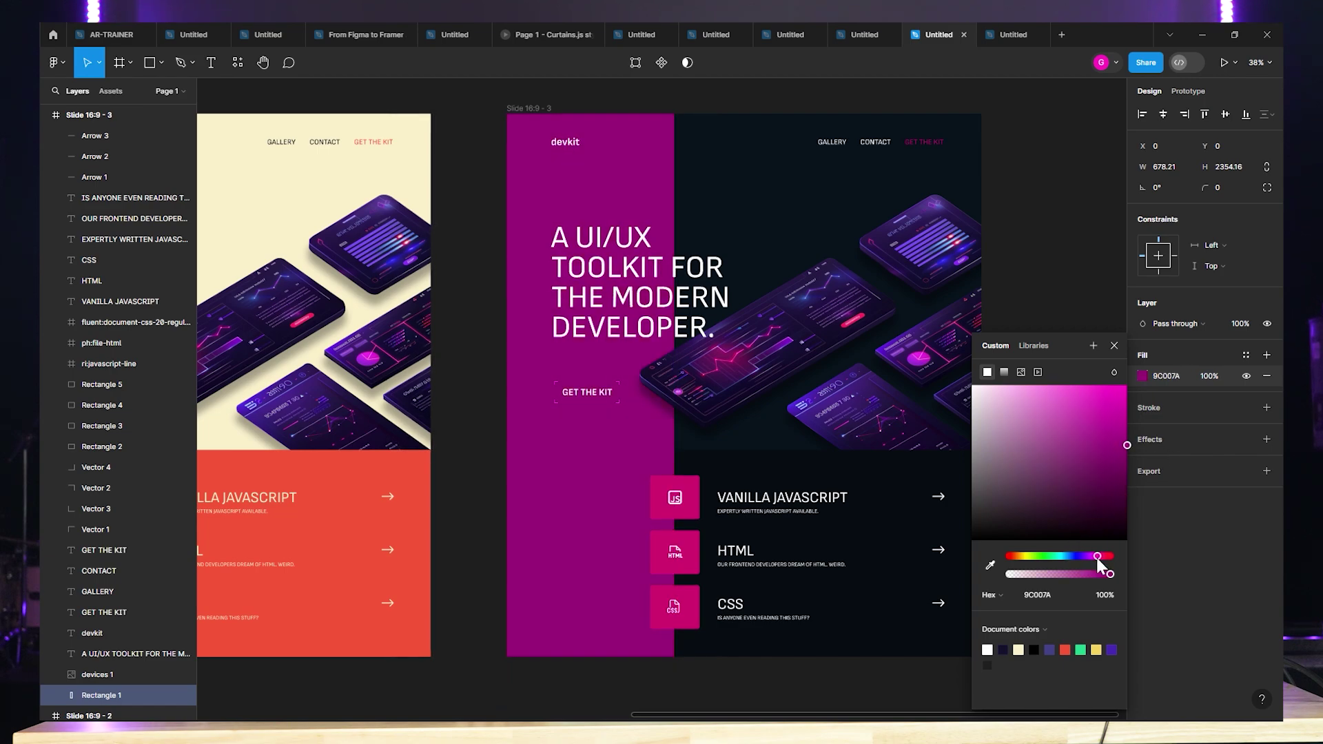
pyautogui.moveTo(1123, 444); pyautogui.dragTo(1141, 448)
pyautogui.moveTo(1098, 556); pyautogui.dragTo(1093, 556)
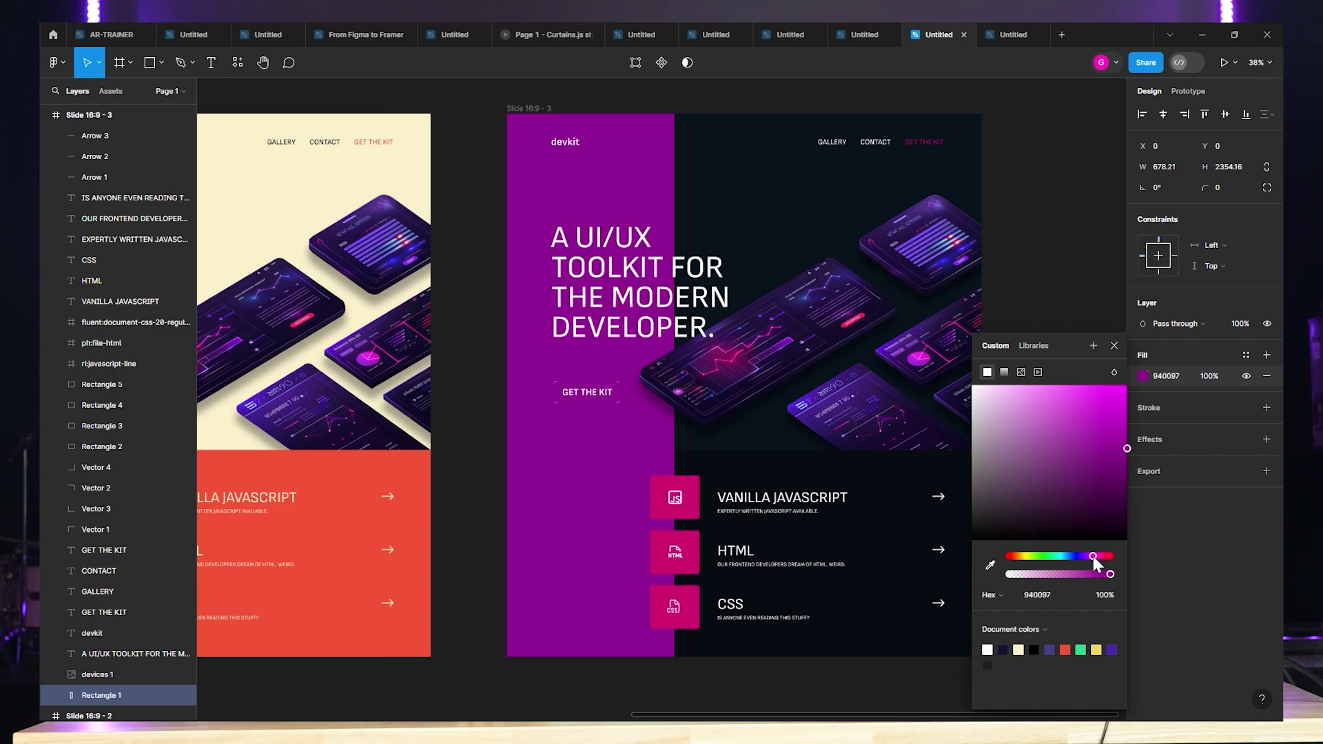